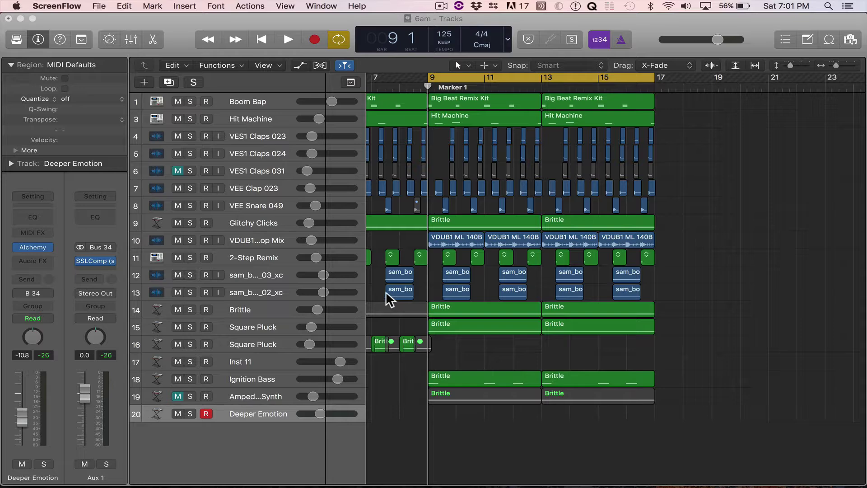
Show the Musical Typing keyboard for the Deeper Emotion track and hide it again.
key("super+k")
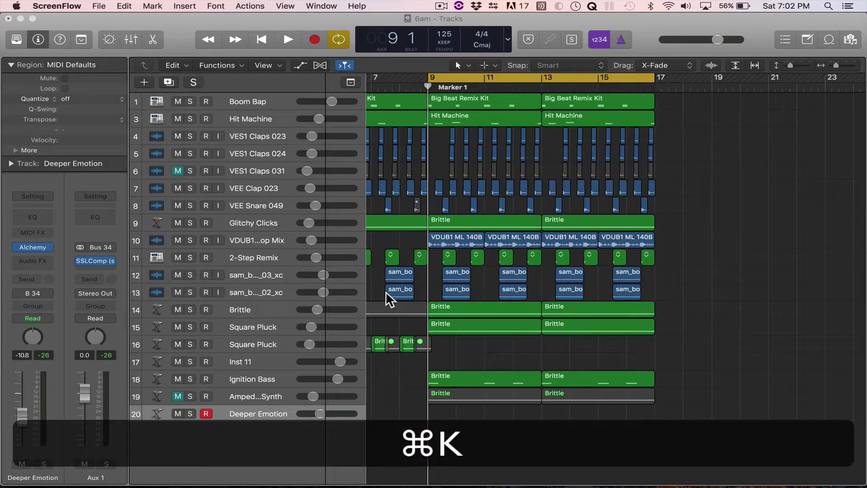
left_click(415, 64)
key("super+k")
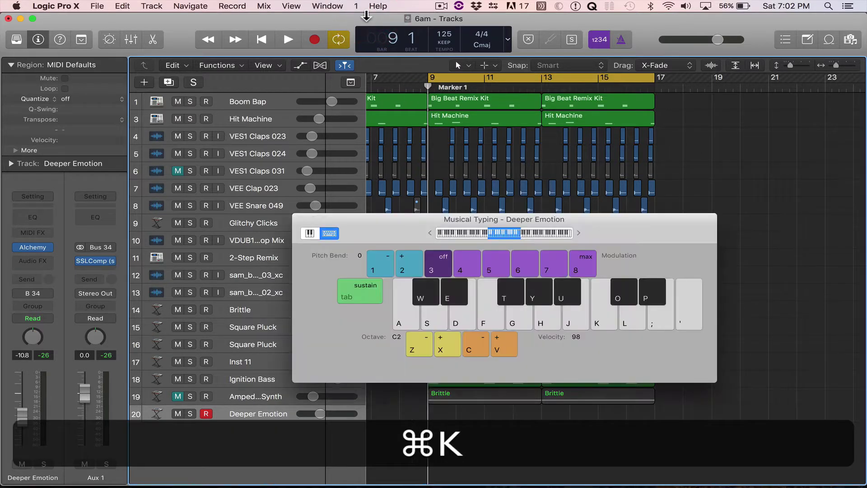
key("super+k")
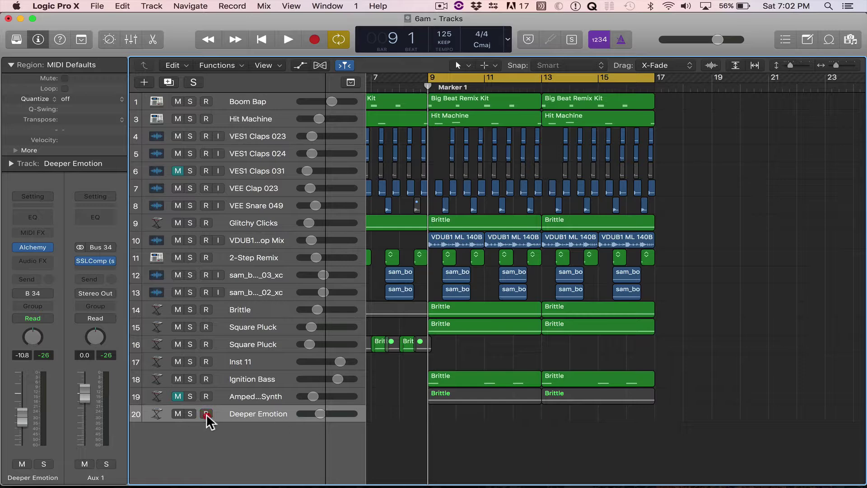
key("super+Right")
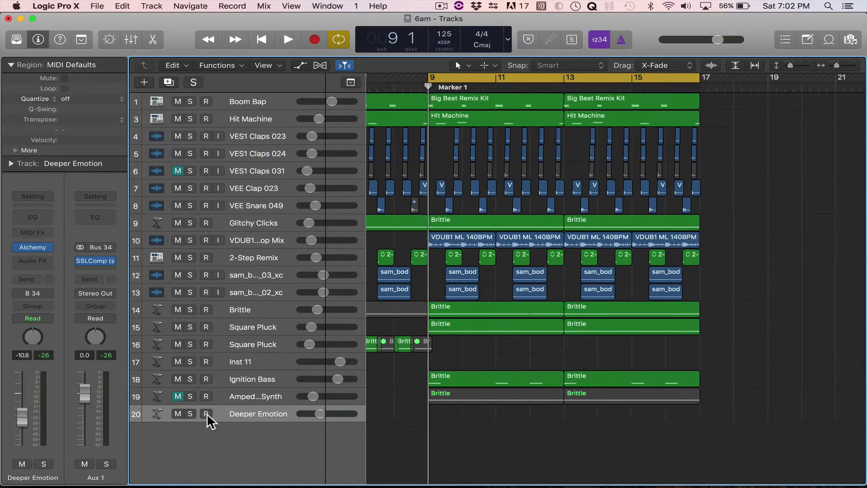
left_click(145, 78)
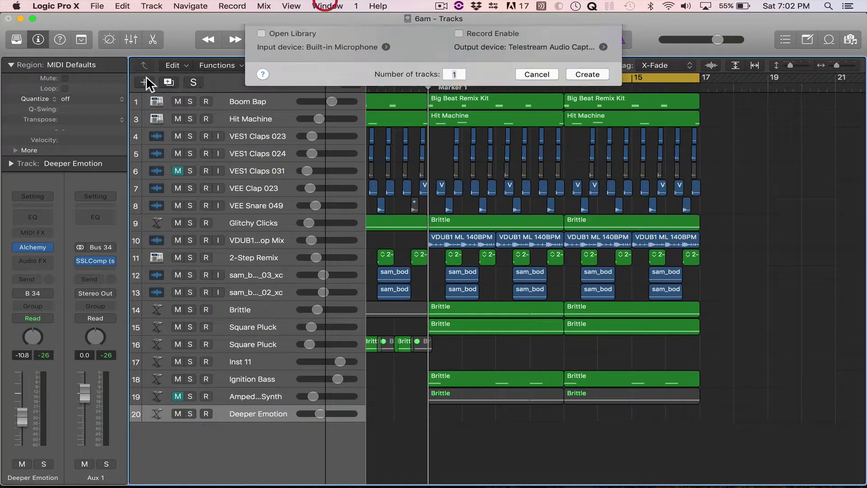
left_click(346, 51)
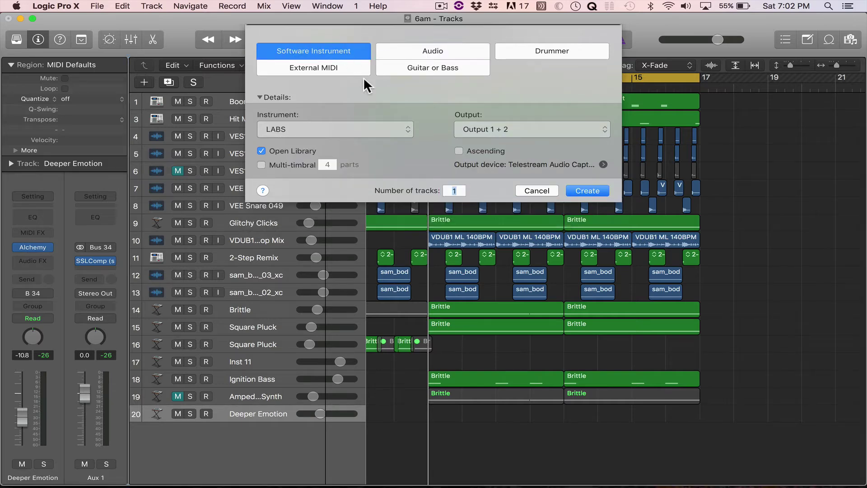
left_click(536, 191)
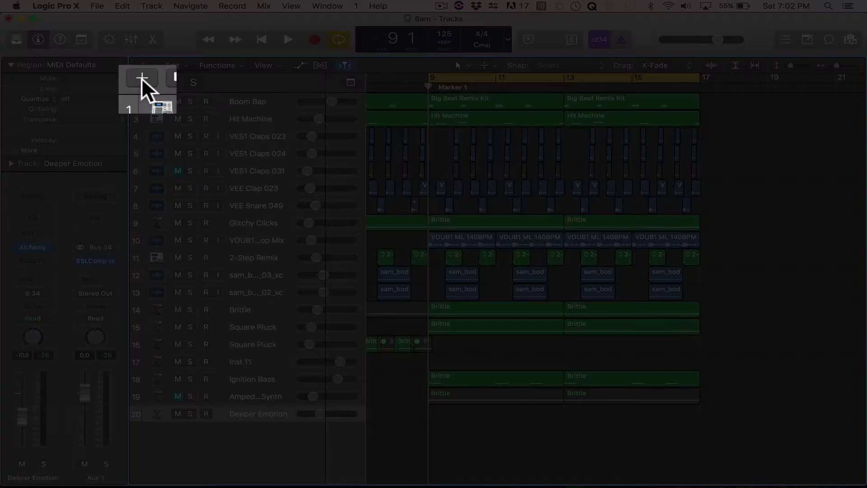
Examine the built-in and Audio Unit instruments offered for a new software instrument track, and cancel without creating the track.
left_click(143, 81)
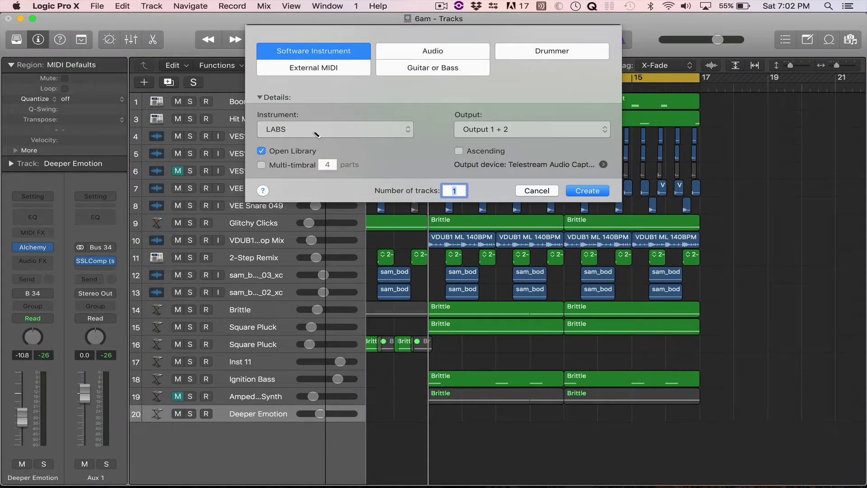
left_click(317, 129)
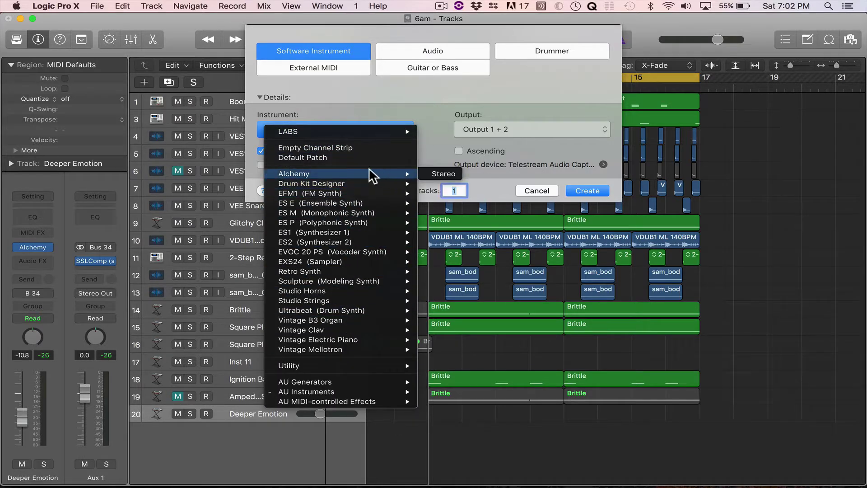
mouse_move(355, 178)
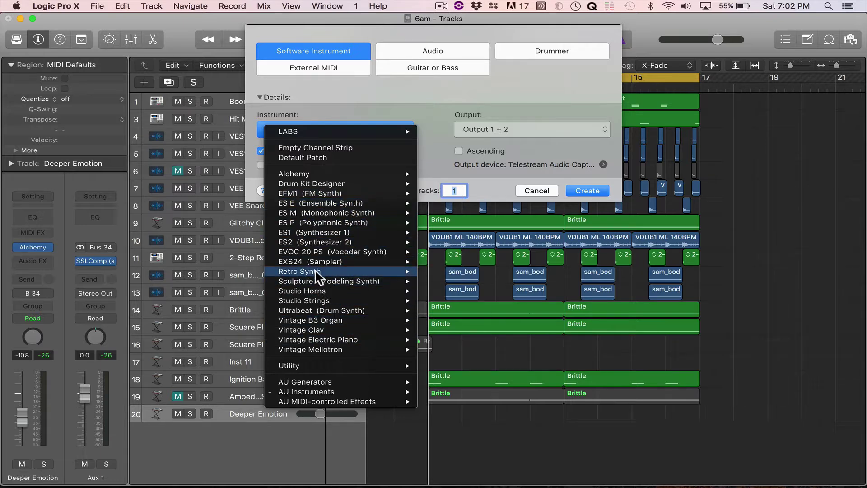
mouse_move(338, 391)
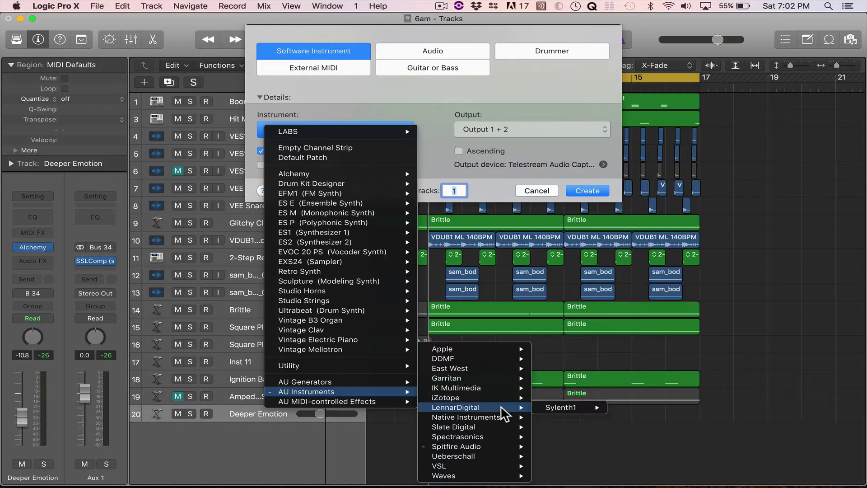
mouse_move(493, 386)
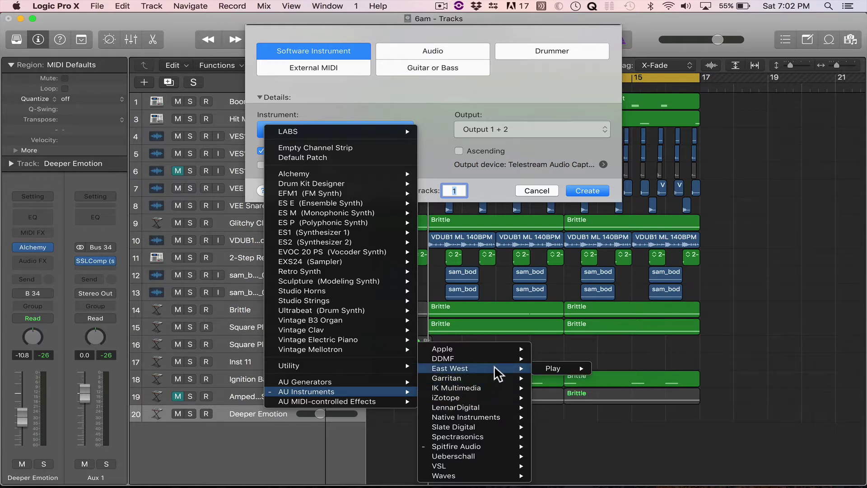
mouse_move(514, 446)
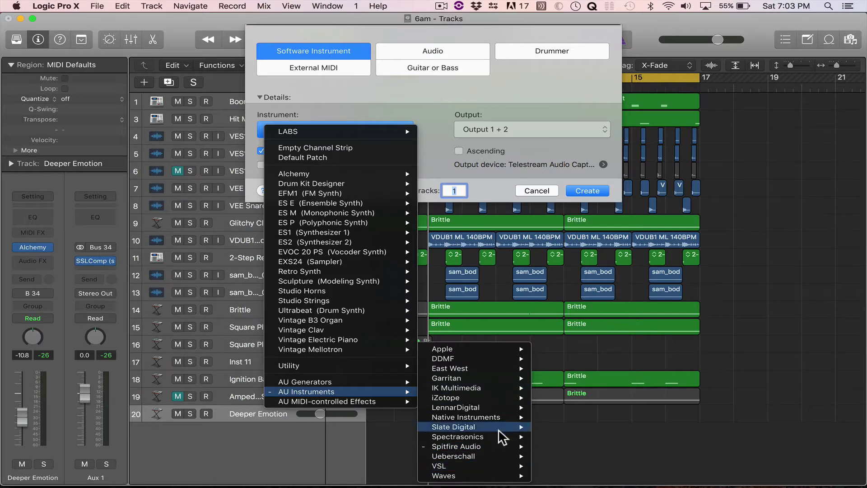
left_click(438, 104)
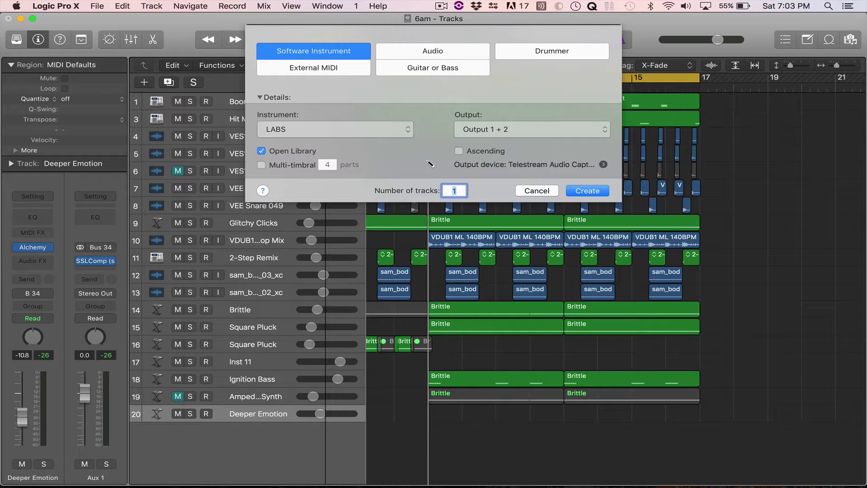
left_click(546, 195)
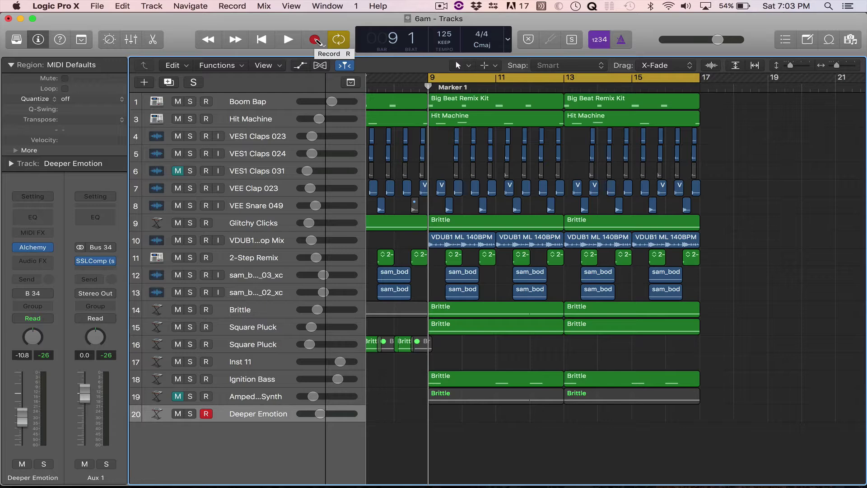
Show the Musical Typing keyboard for the Deeper Emotion track and play a few test notes on it.
key("super+k")
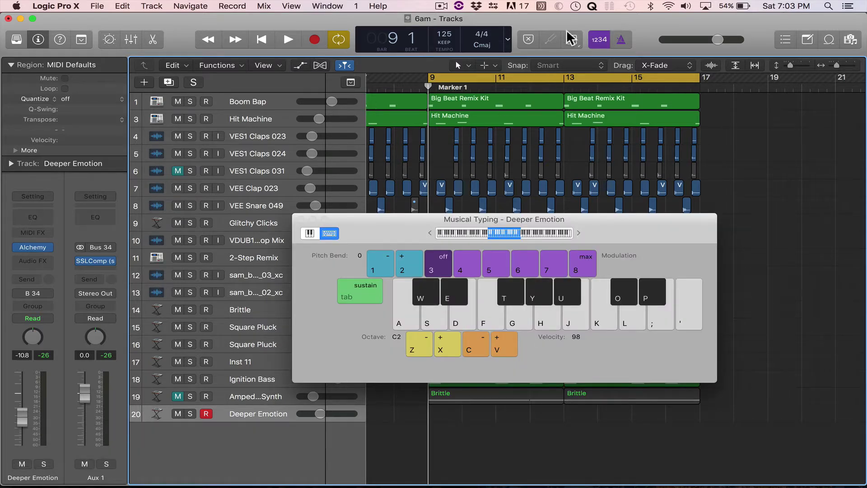
left_click(327, 6)
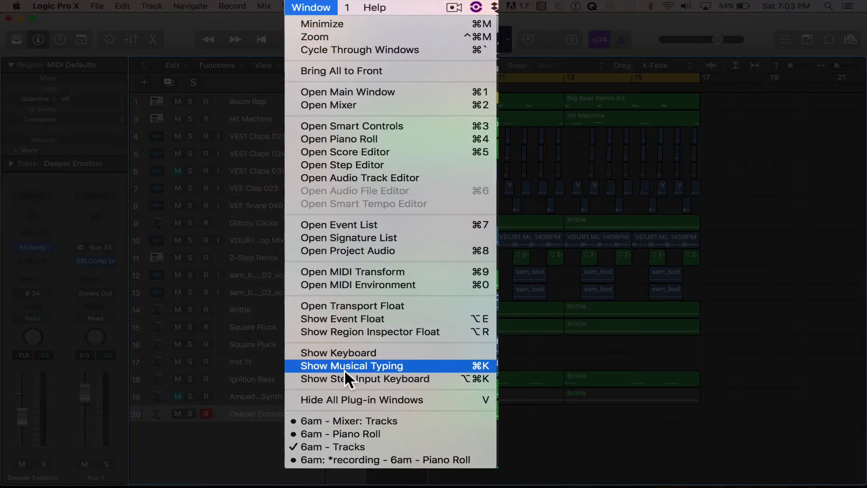
left_click(344, 368)
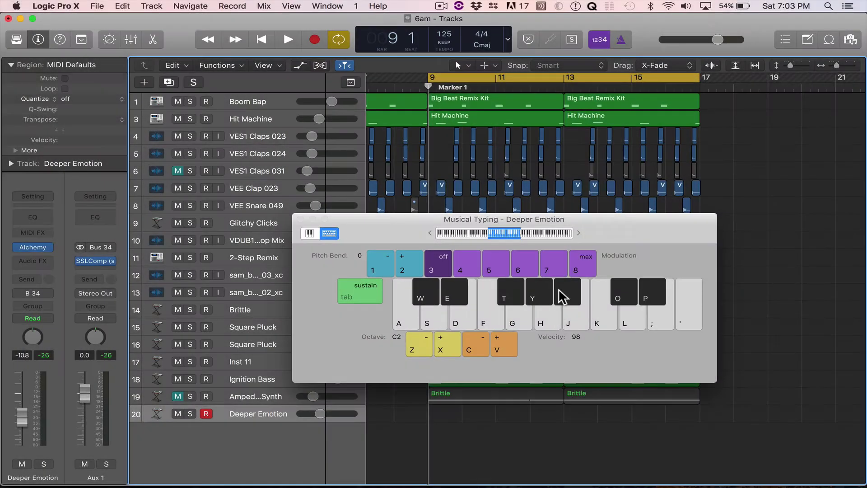
key("k")
key("l")
key("k")
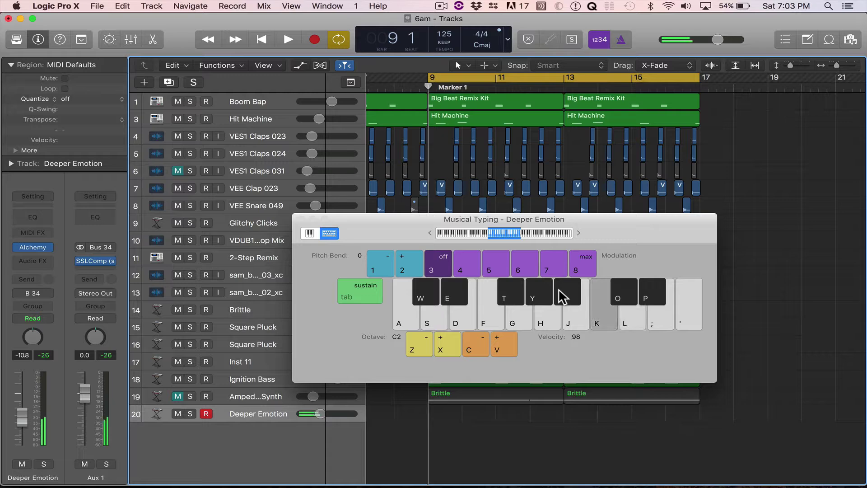
key("h")
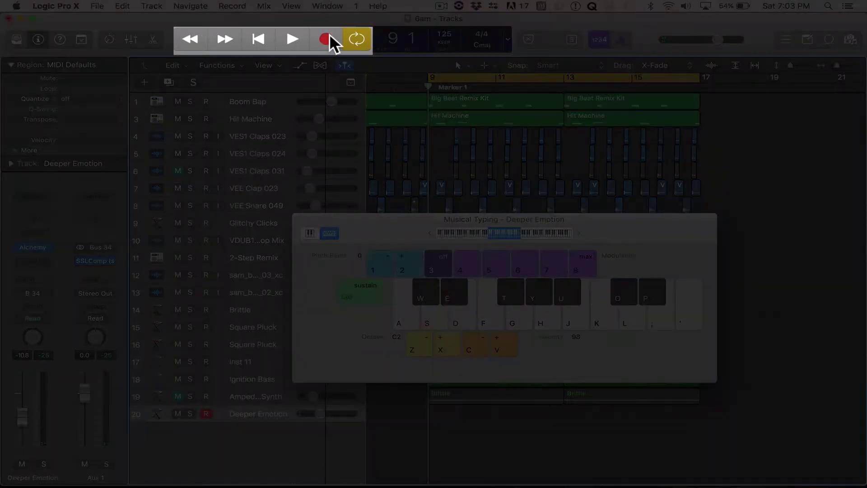
Record the notes C, G#, A#, C, D#, C# on the Deeper Emotion track from bar 9 to bar 16, and hide Musical Typing.
left_click(314, 40)
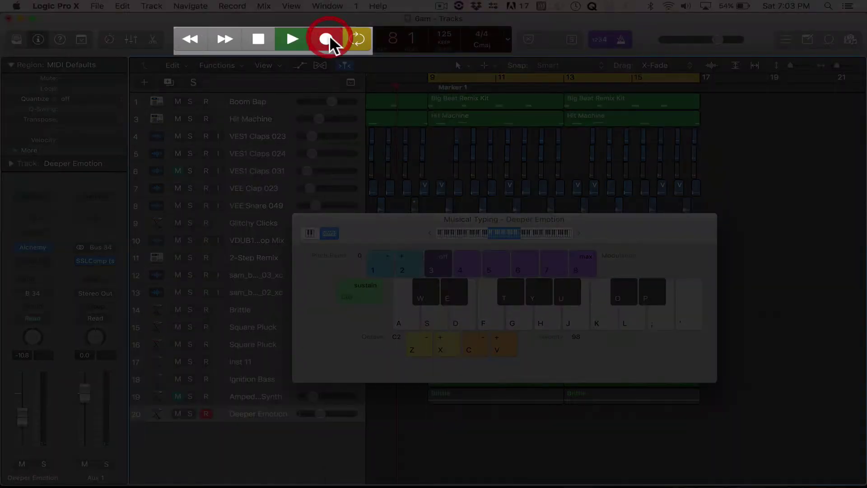
key("k")
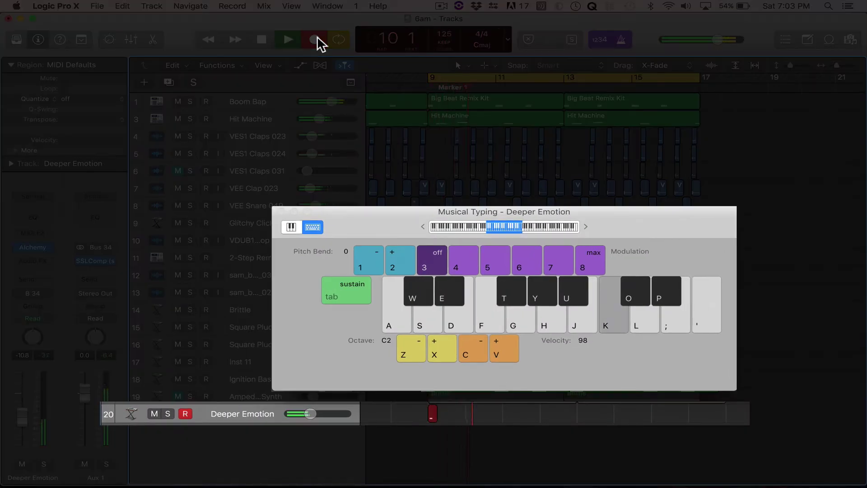
key("y")
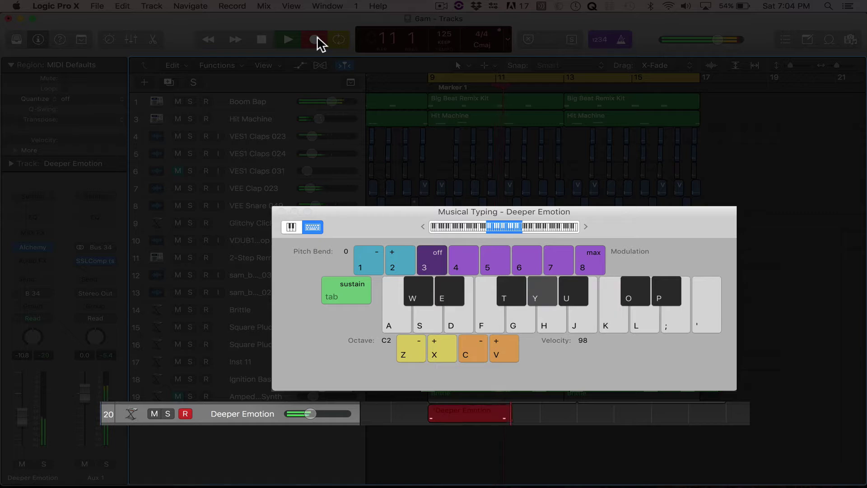
key("u")
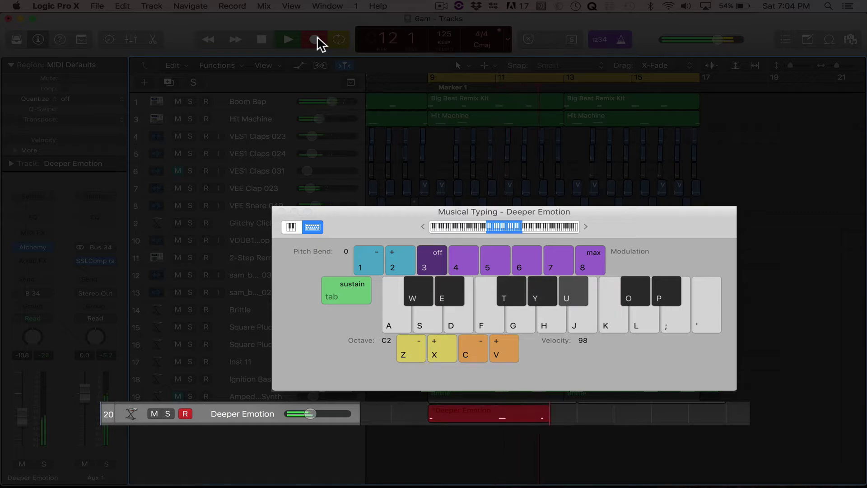
key("k")
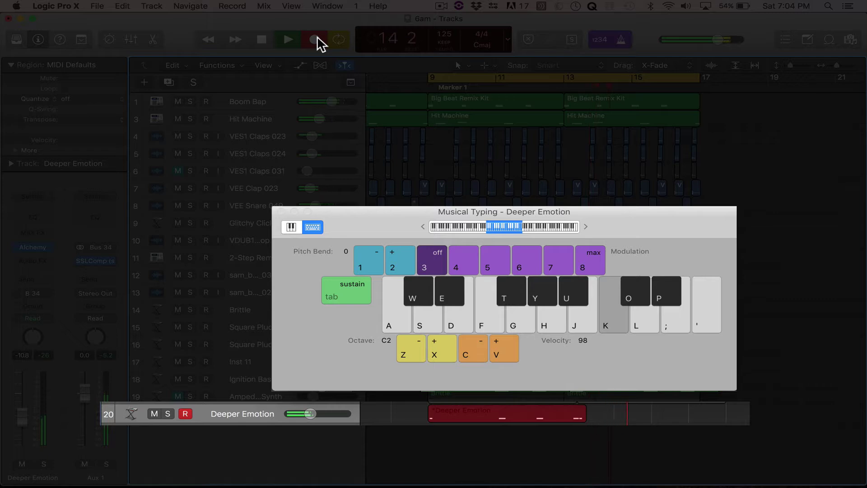
key("p")
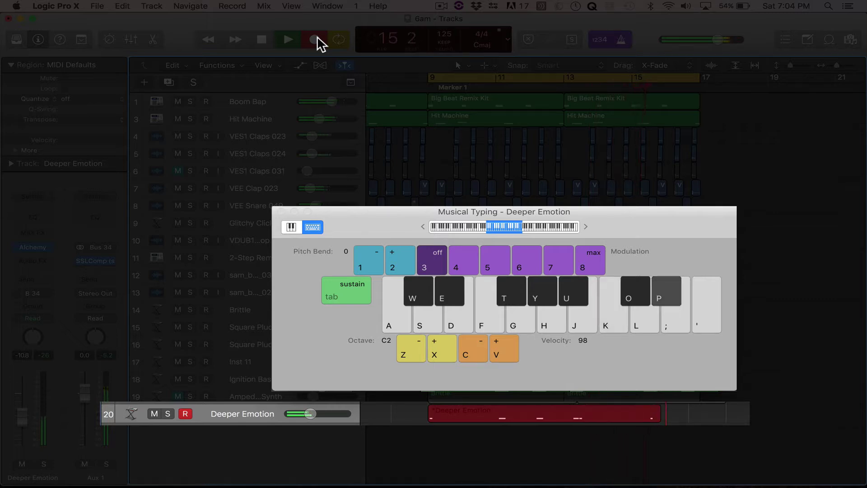
key("o")
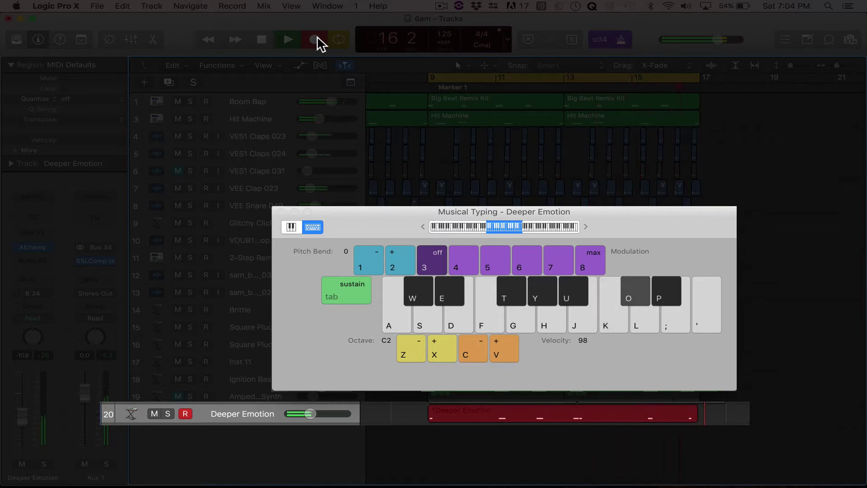
key("space")
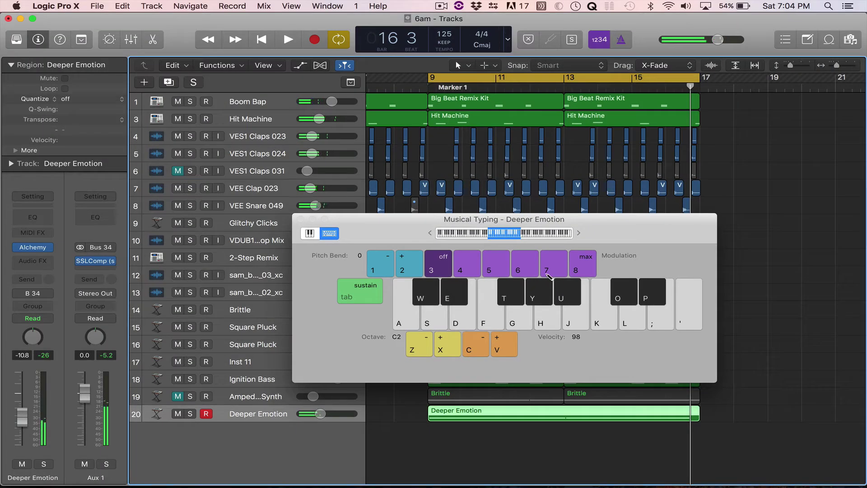
key("super+k")
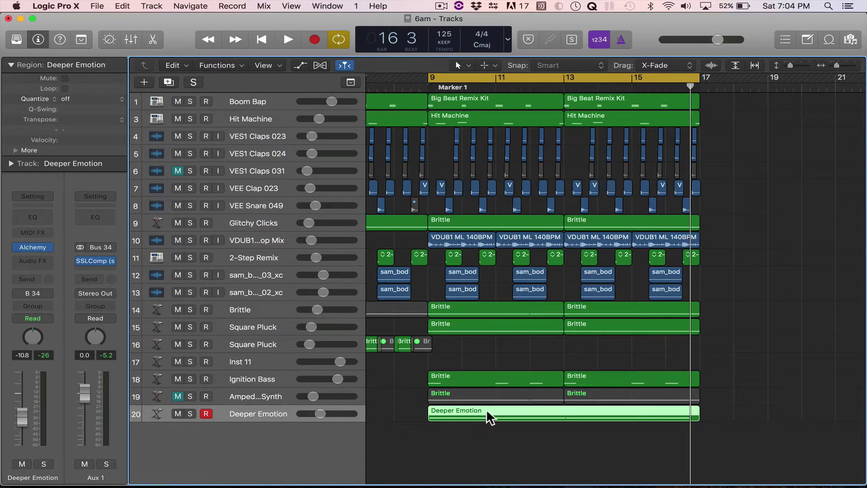
Solo the Deeper Emotion track and play back the start of its recorded region from bar 9.
key("s")
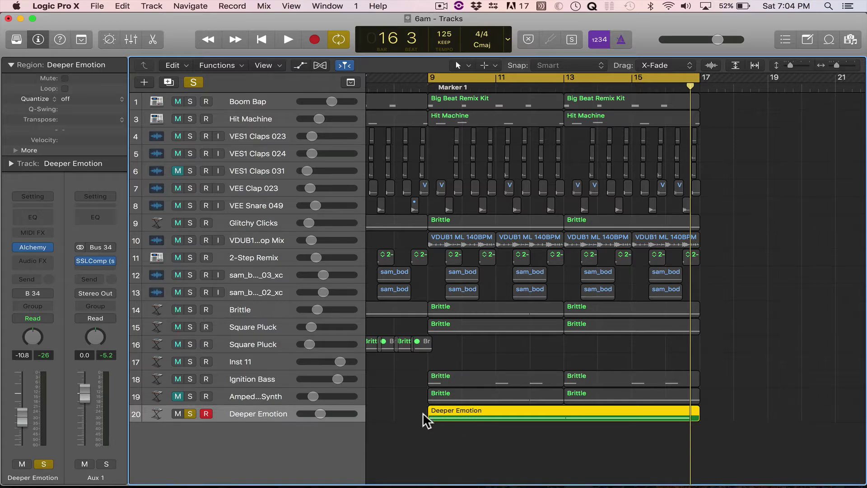
key("space")
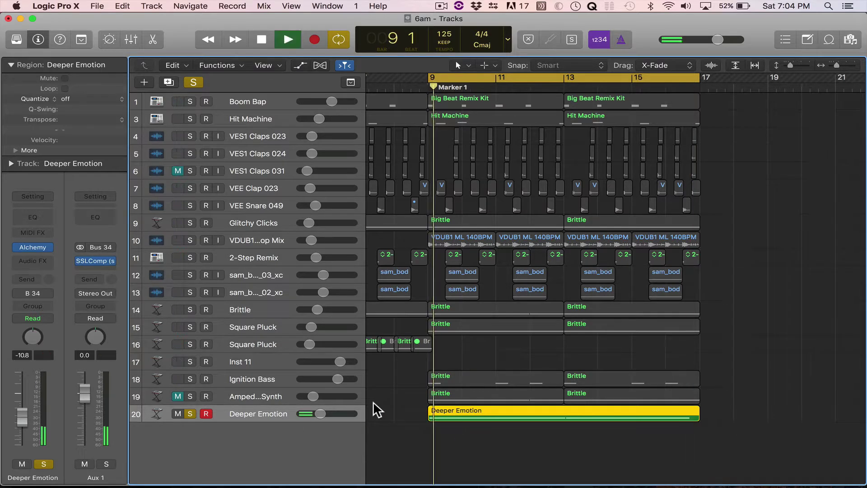
key("space")
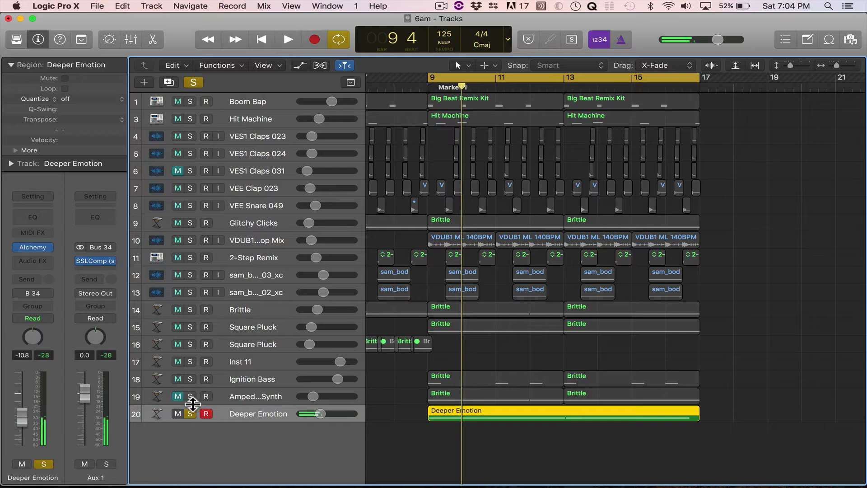
left_click(191, 411)
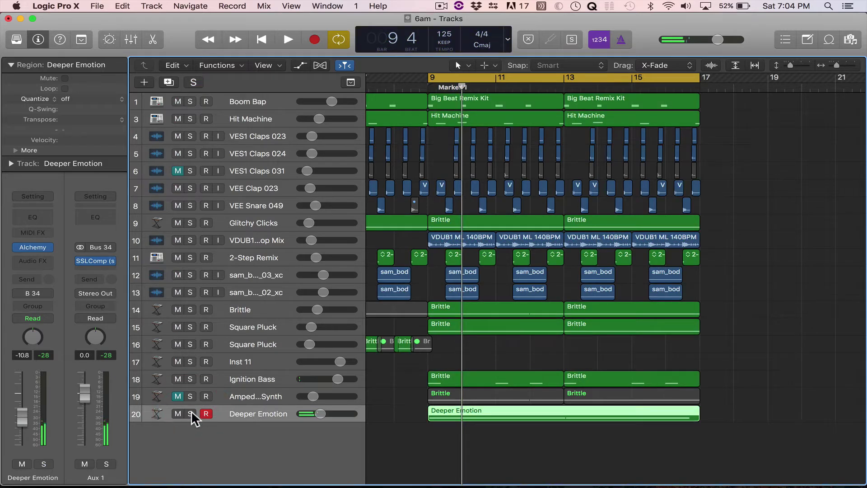
left_click(190, 412)
key("space")
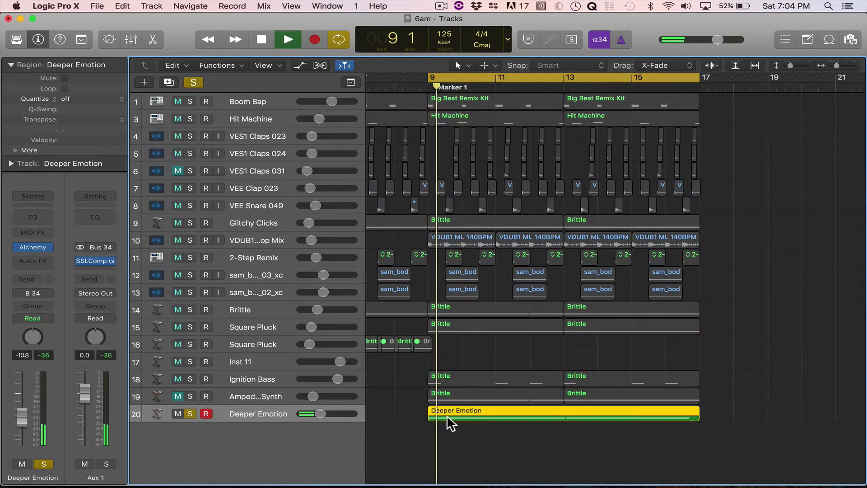
key("space")
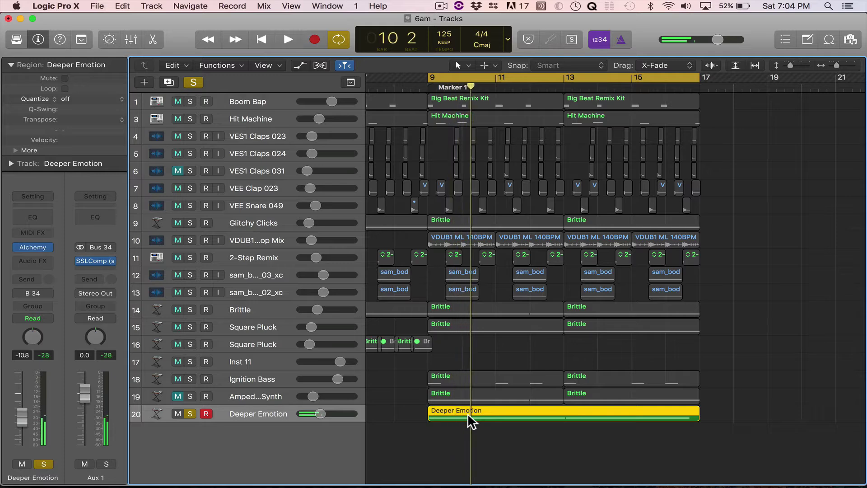
Open the Deeper Emotion region in a separate full-size Piano Roll window and play back its notes.
left_click(444, 414)
mouse_move(462, 412)
left_mouse_down()
mouse_move(513, 409)
mouse_move(455, 405)
left_mouse_up()
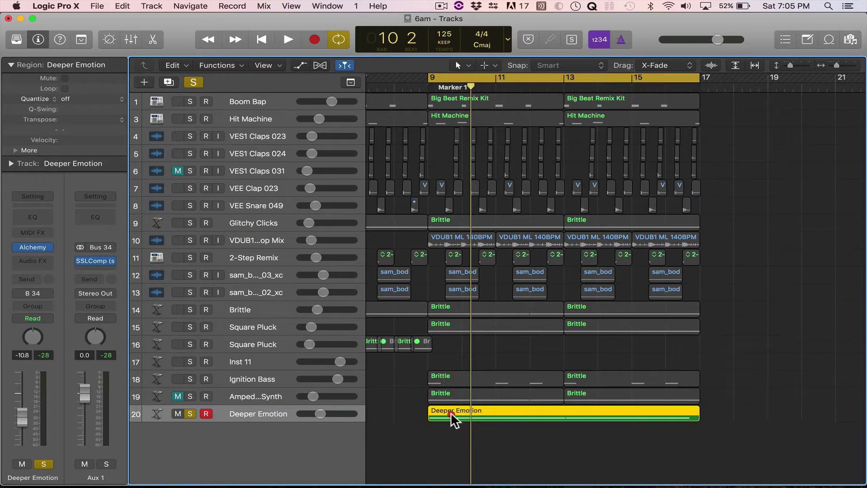
mouse_move(451, 413)
left_mouse_down()
mouse_move(530, 406)
mouse_move(453, 409)
left_mouse_up()
double_click(450, 408)
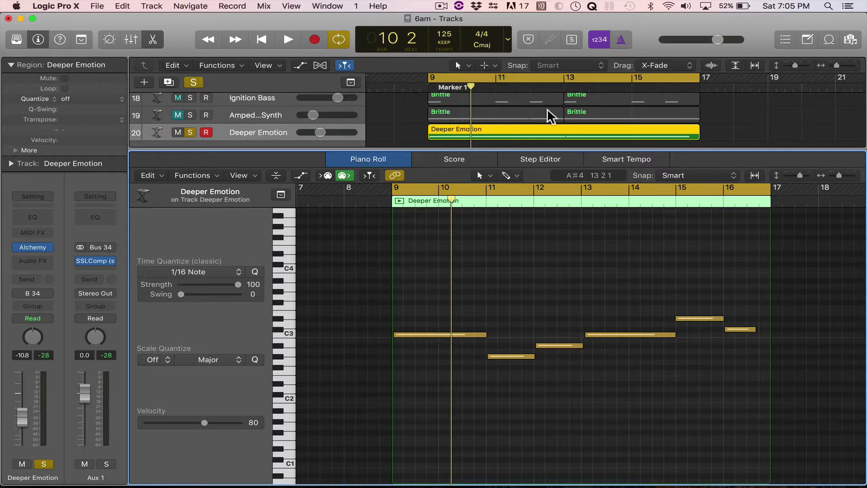
left_click(373, 157)
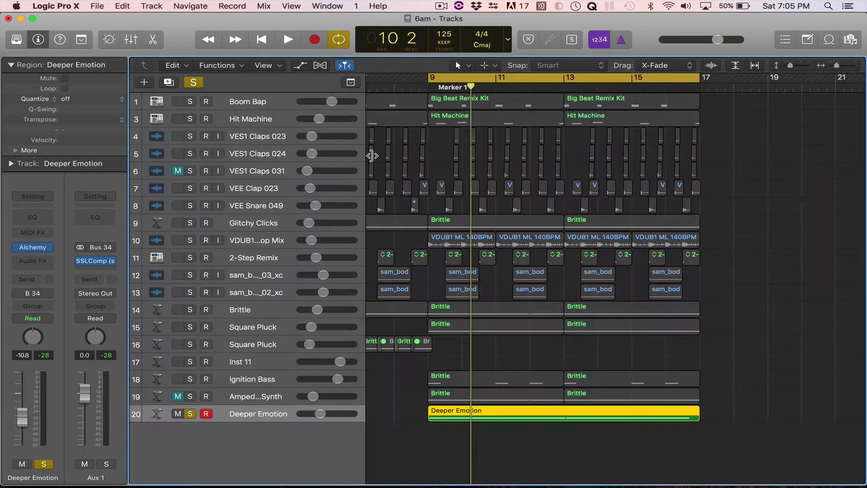
key("super+4")
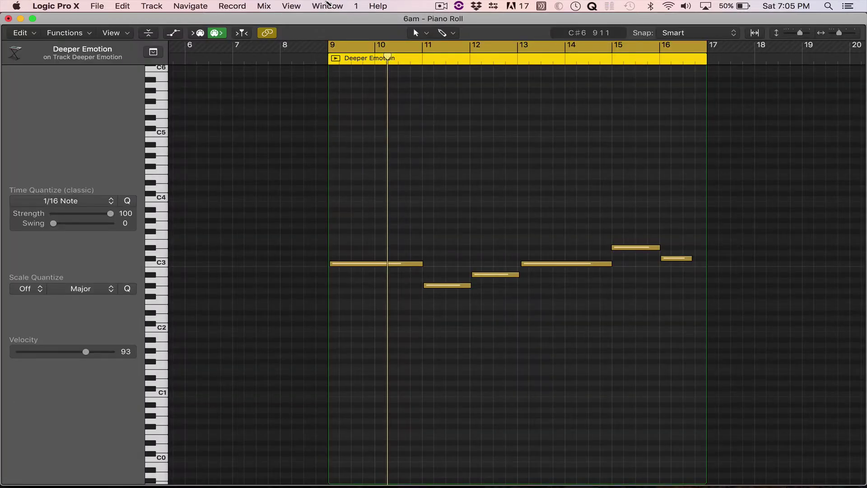
left_click(327, 6)
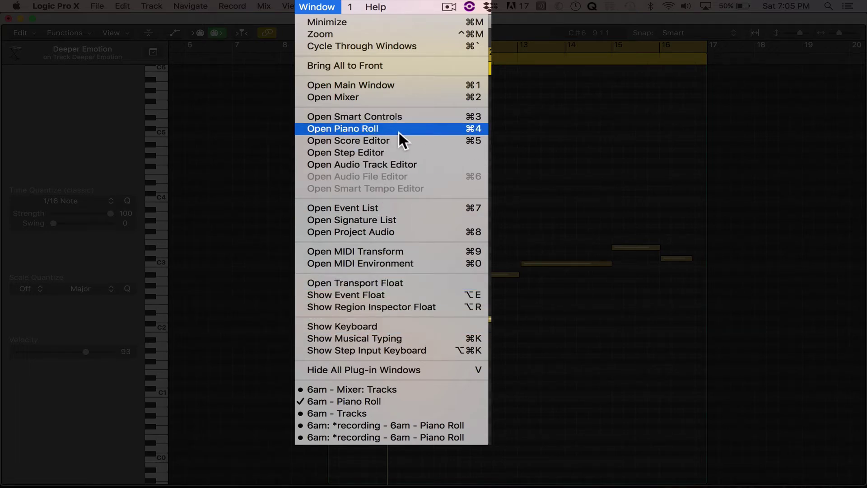
left_click(645, 124)
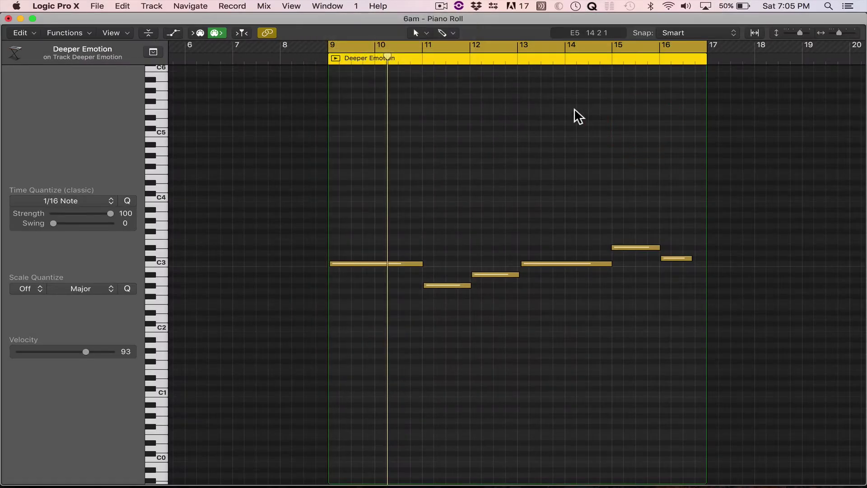
key("space")
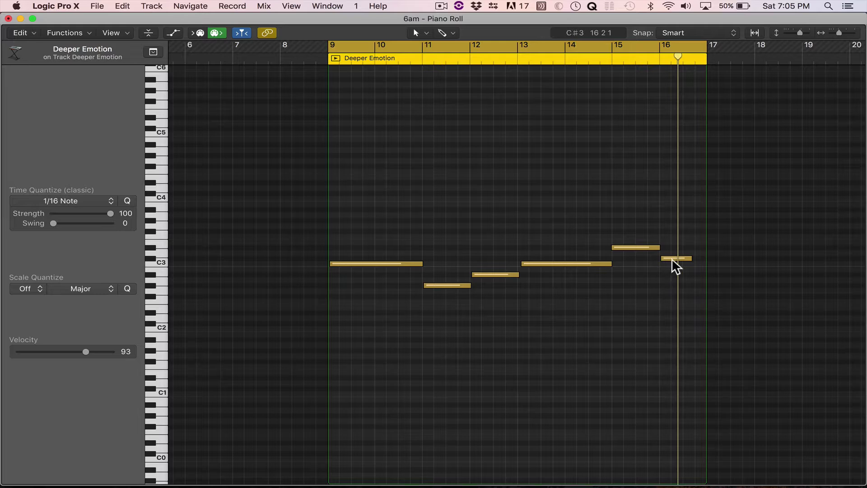
Try the last note at bar 16 a semitone higher at D3, and return it to C#3.
mouse_move(672, 257)
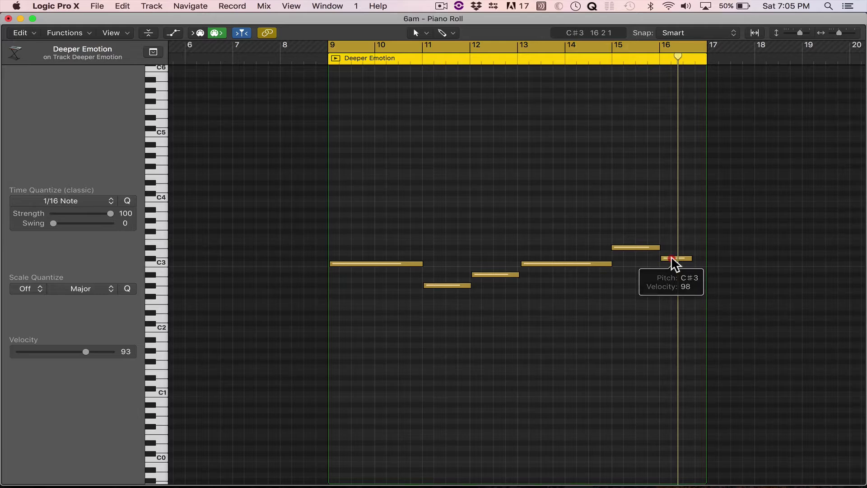
left_click(671, 257)
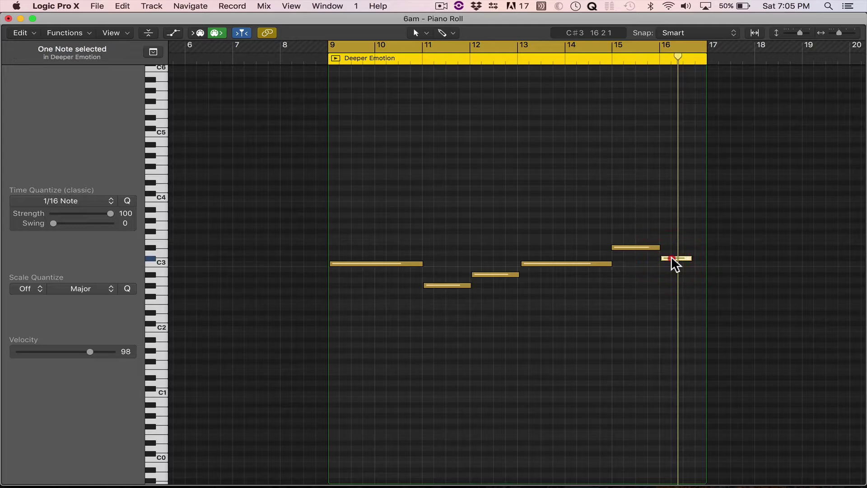
left_click_drag(671, 256, 671, 252)
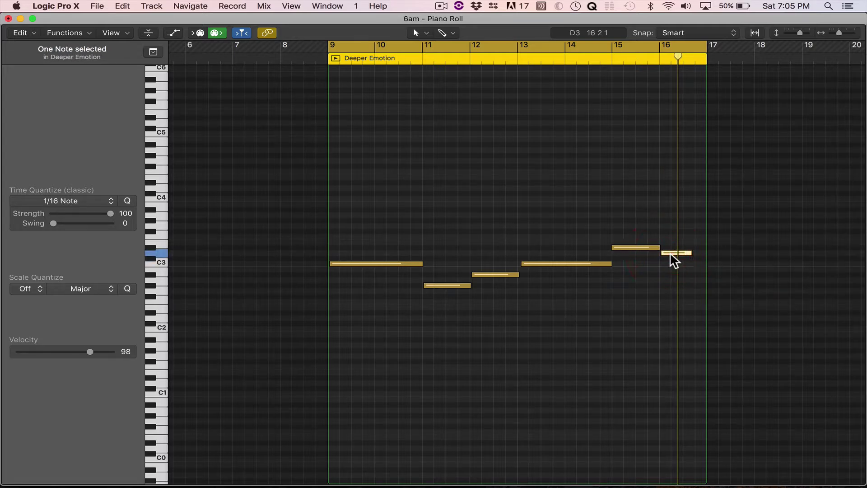
key("alt+Down")
key("alt+Up")
key("alt+Down")
left_click(671, 245)
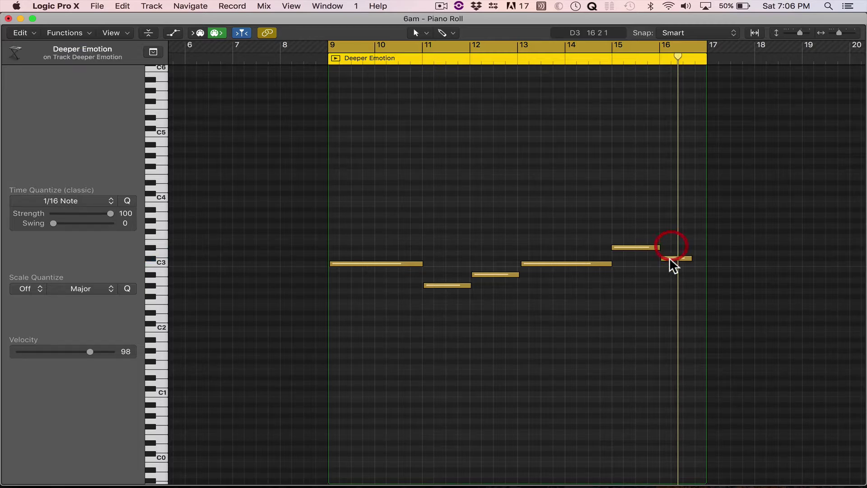
Transpose the last note at bar 16 in semitone steps, settle it on D3, and play back the region.
left_click(669, 259)
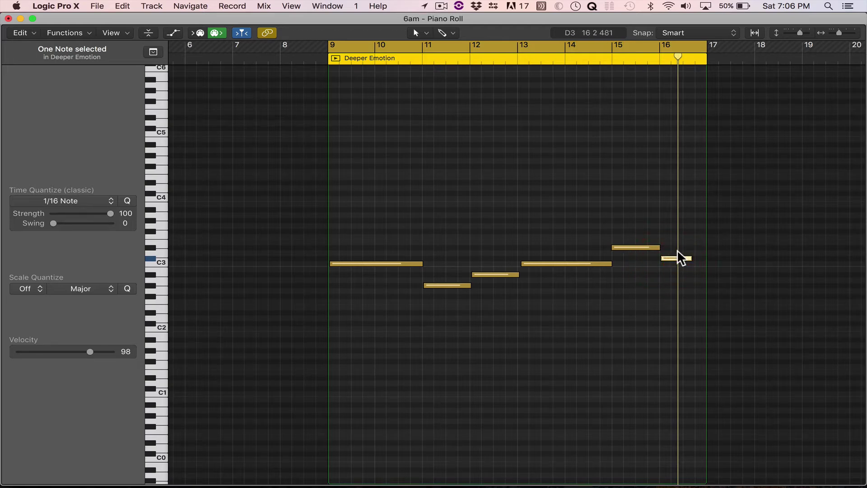
key("alt+Up")
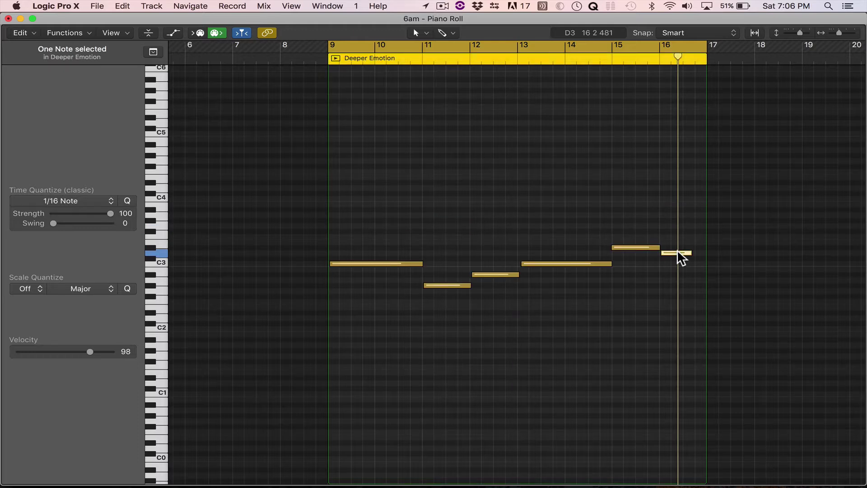
key("alt+Up")
key("alt+Up")
key("alt+Up")
key("alt+Up")
key("alt+Up")
key("alt+Up")
key("alt+Up")
key("alt+Up")
key("alt+Down")
key("alt+Down")
key("alt+Down")
key("alt+Down")
key("alt+Down")
key("alt+Down")
key("alt+Down")
key("alt+Down")
key("space")
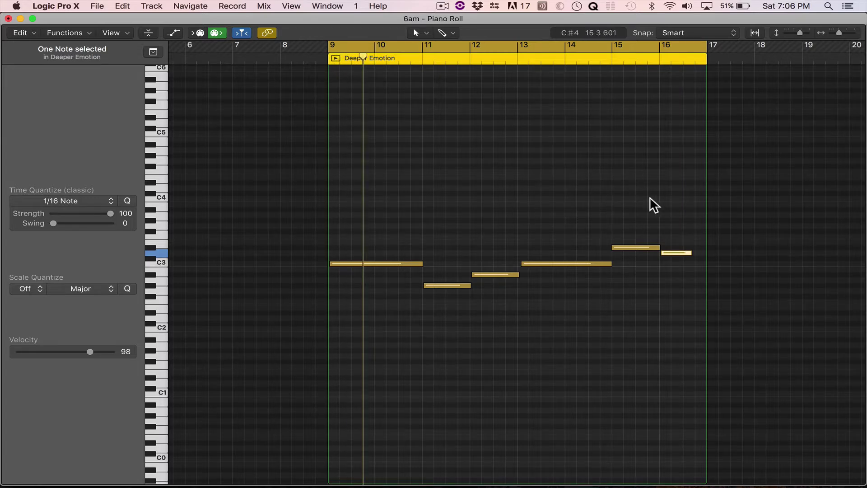
Select all six notes in the Deeper Emotion region and quantize them to 1/4 Note.
left_click_drag(691, 210, 367, 339)
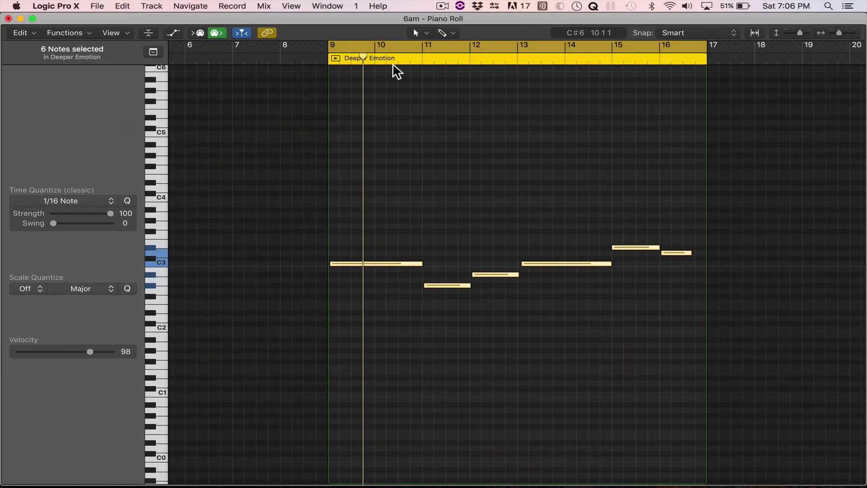
key("super+Right")
key("super+Right")
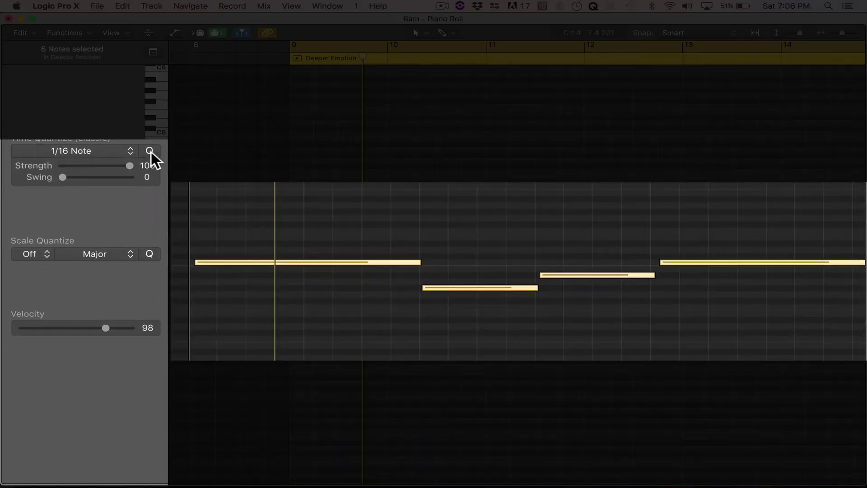
left_click(150, 151)
left_click(116, 149)
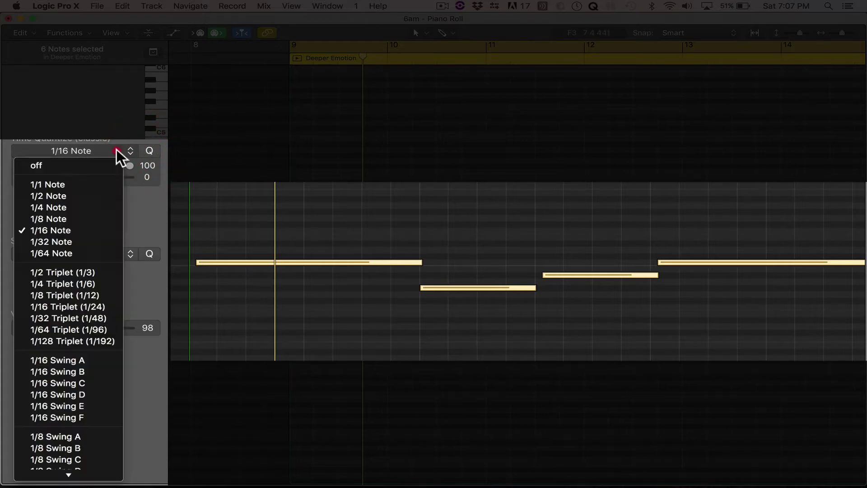
left_click(78, 207)
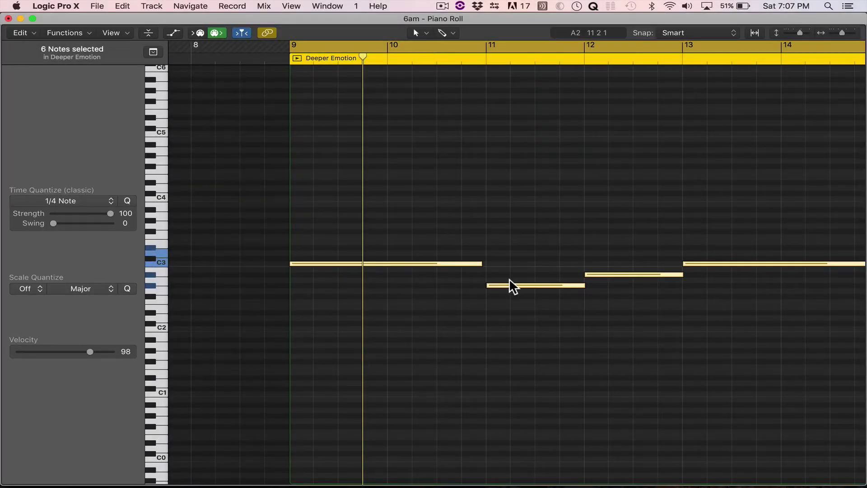
scroll(621, 281, "down", 4)
scroll(622, 281, "up", 1)
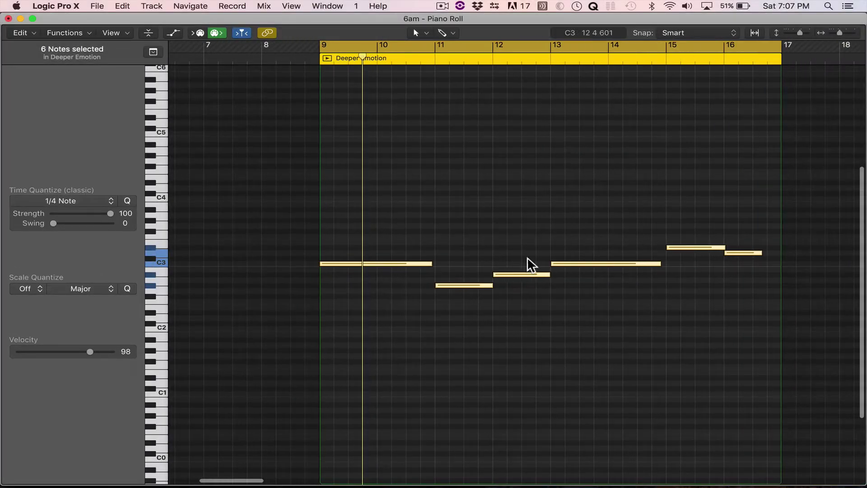
left_click(469, 232)
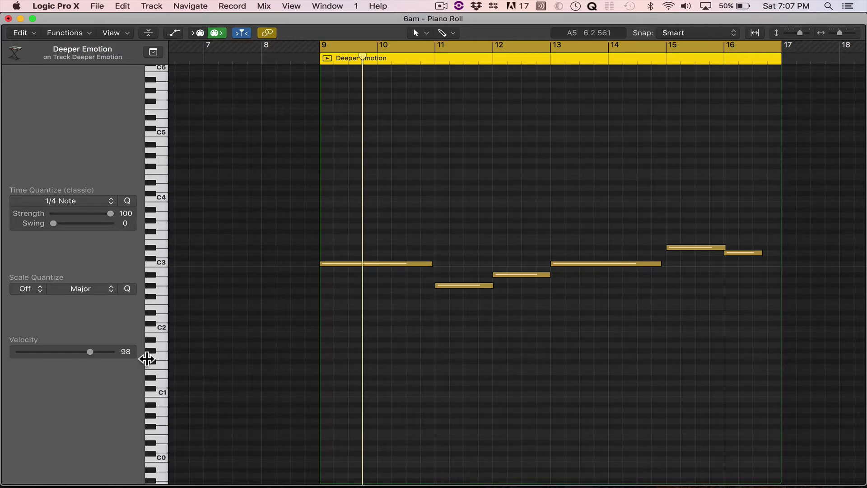
Audition a few pitches on the Piano Roll's keyboard.
left_click(160, 381)
left_click(161, 260)
left_click(161, 248)
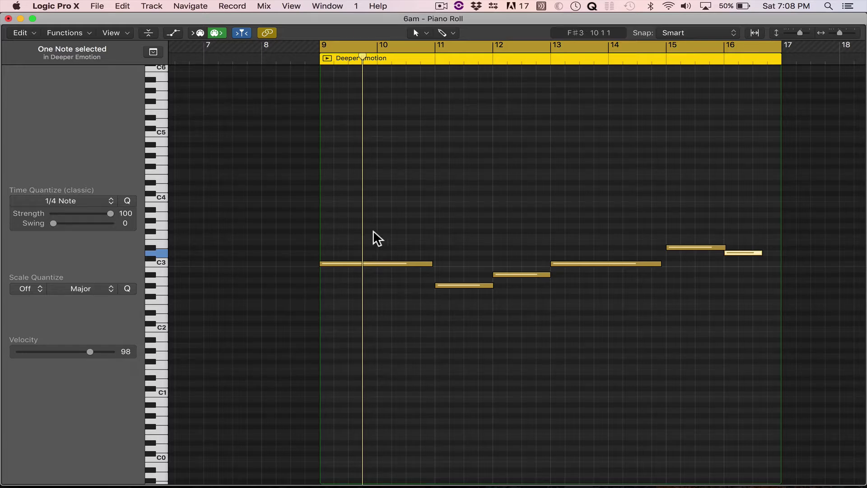
Move the first C3 note half a bar later, play it back, and return the note to the start of bar 9.
left_click_drag(356, 263, 384, 263)
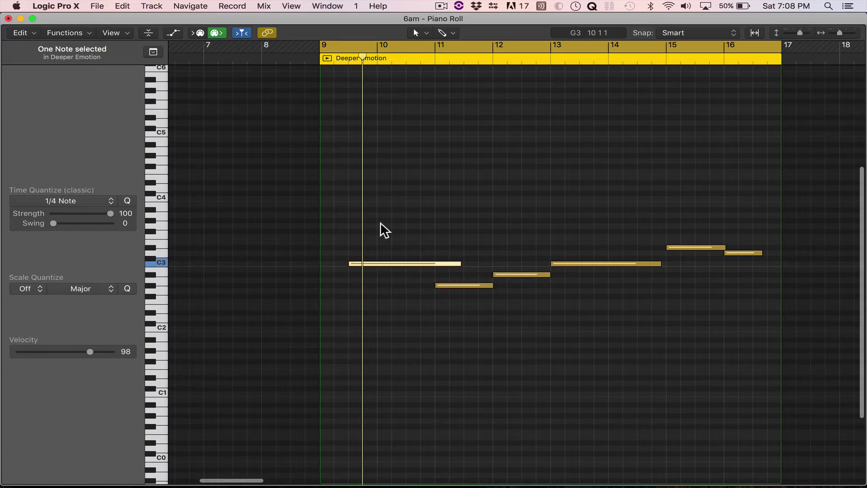
key("space")
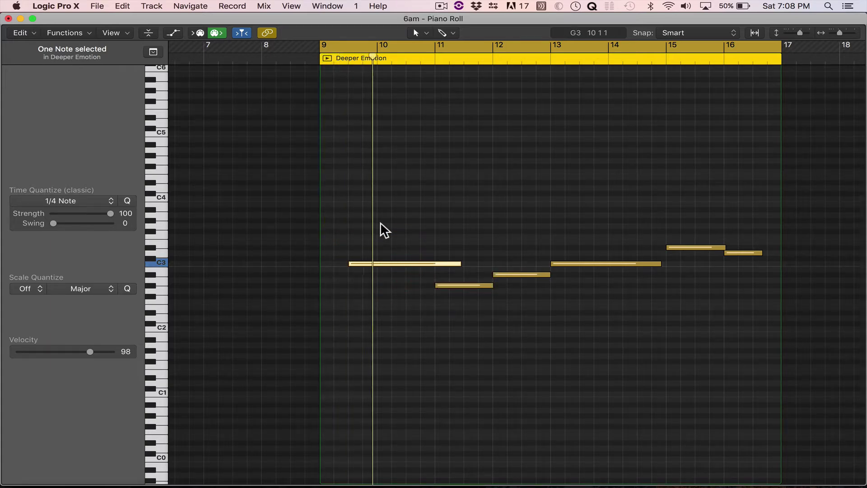
left_click(369, 233)
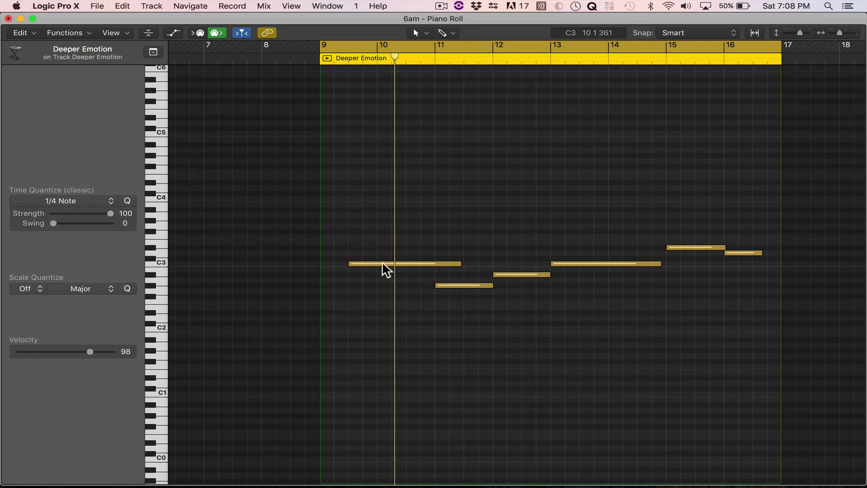
left_click_drag(379, 262, 355, 261)
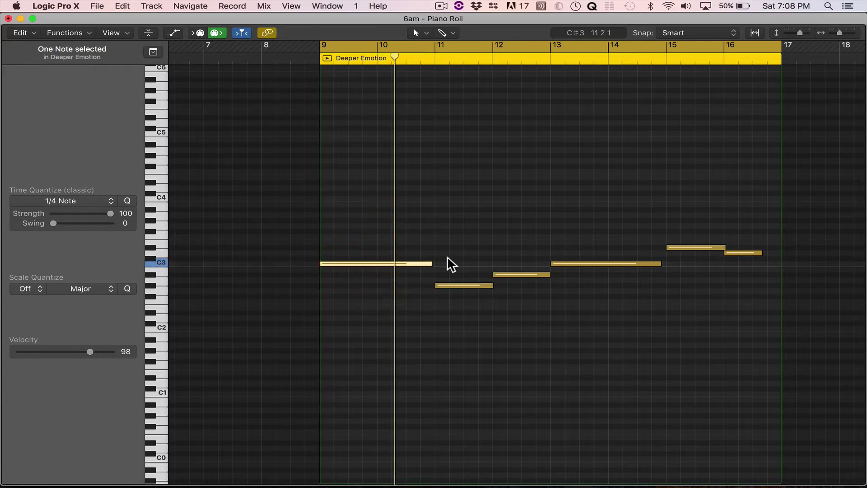
left_click(427, 208)
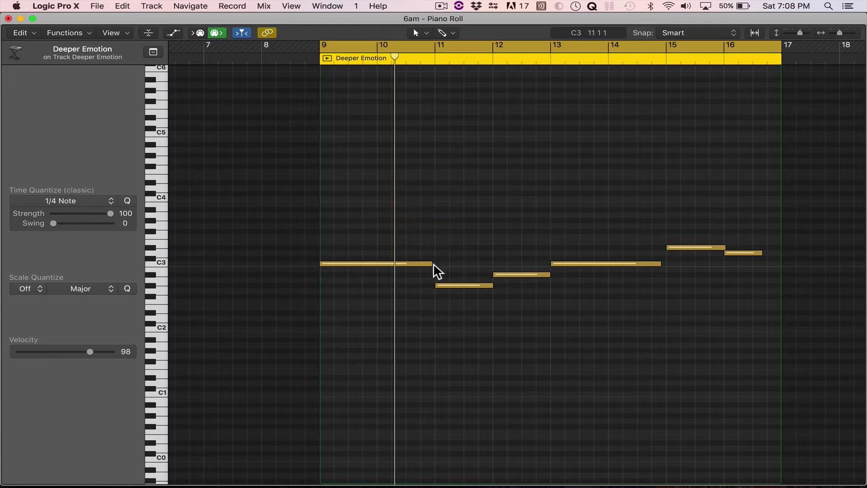
Shorten the first C3 note to about one bar, play it back, and lengthen it to exactly two bars.
left_click_drag(430, 263, 379, 264)
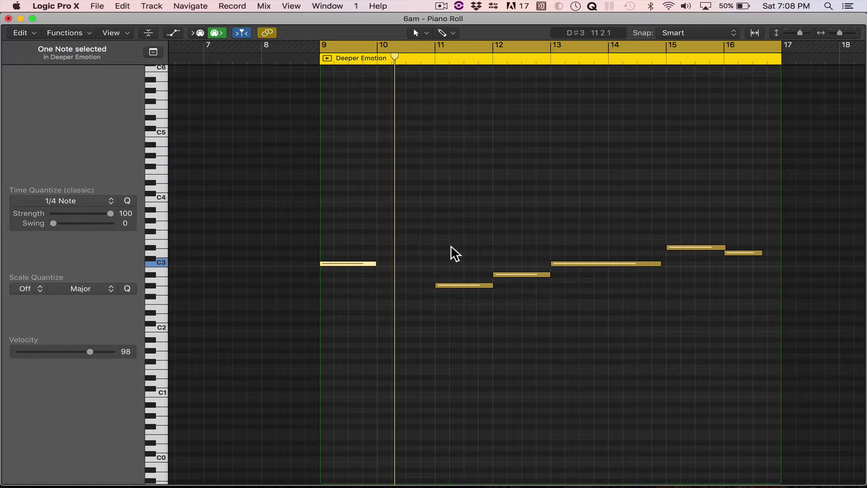
key("space")
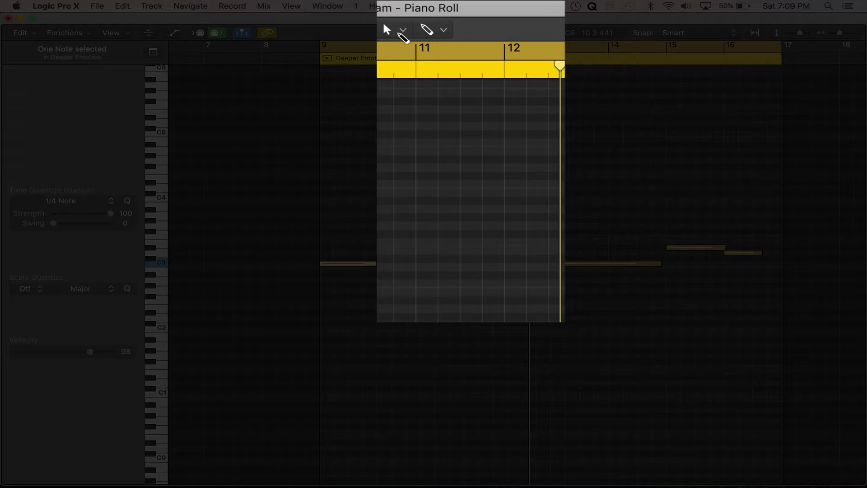
left_click(397, 29)
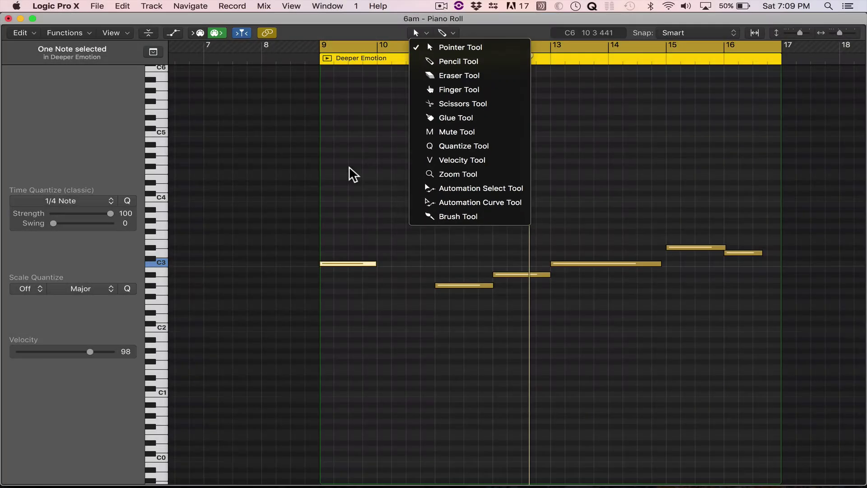
left_click(364, 183)
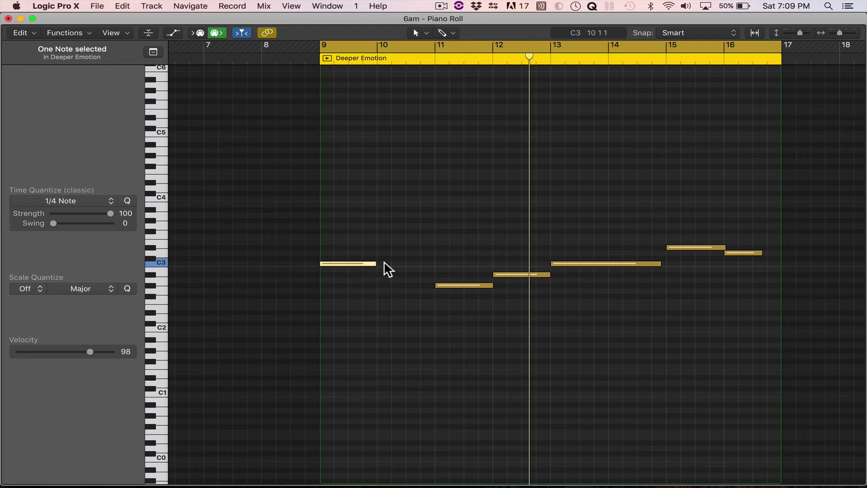
left_click_drag(374, 263, 434, 261)
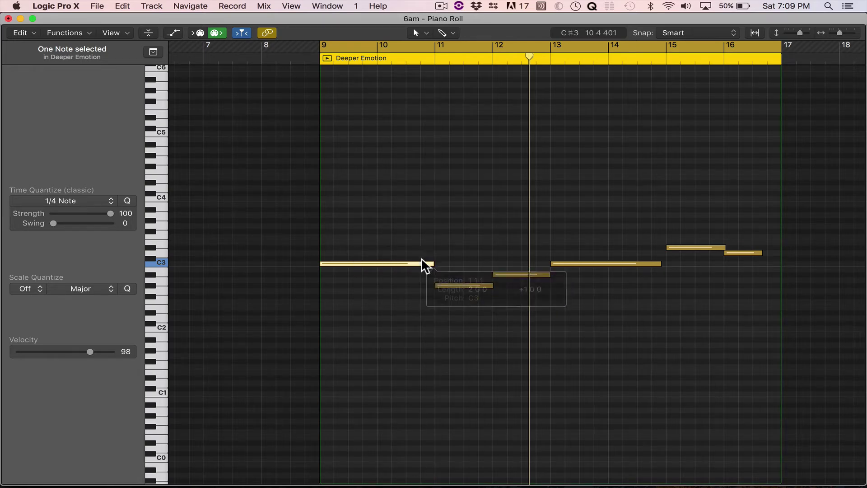
left_click(379, 283)
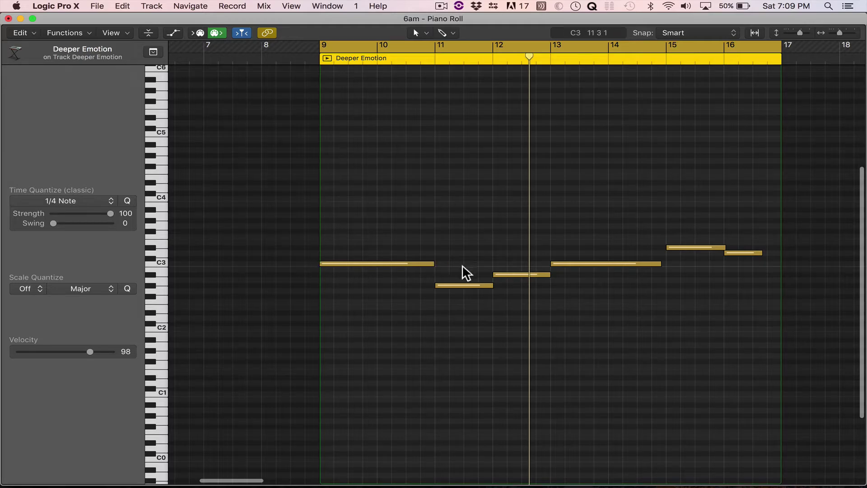
Draw a C4 note at the start of bar 9 with the Pencil Tool, above the first C3 note.
key("t")
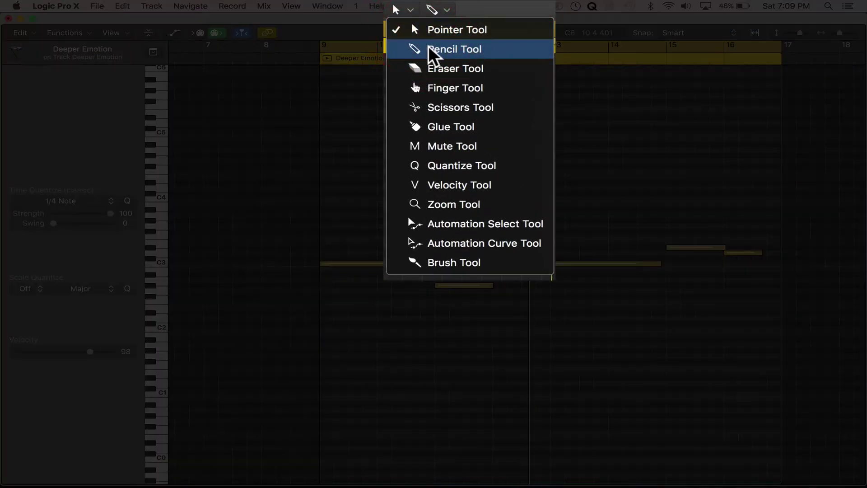
left_click(428, 48)
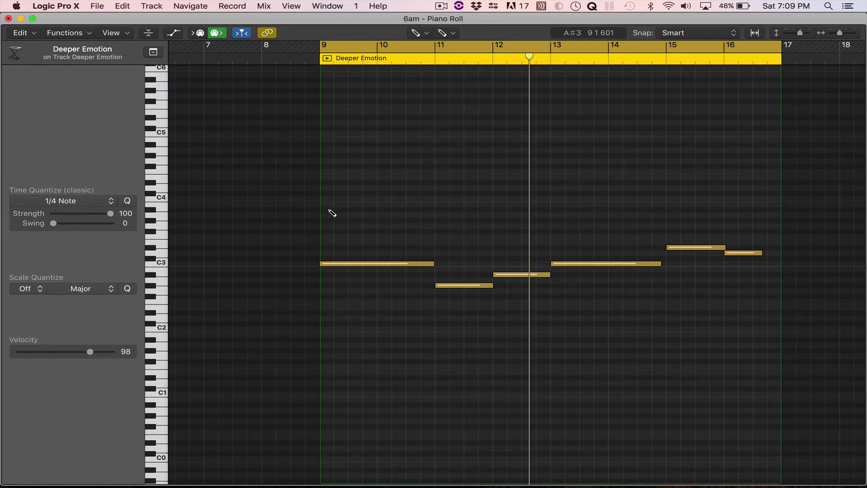
mouse_move(331, 210)
left_mouse_down()
mouse_move(362, 217)
mouse_move(313, 216)
mouse_move(338, 216)
mouse_move(333, 199)
left_mouse_up()
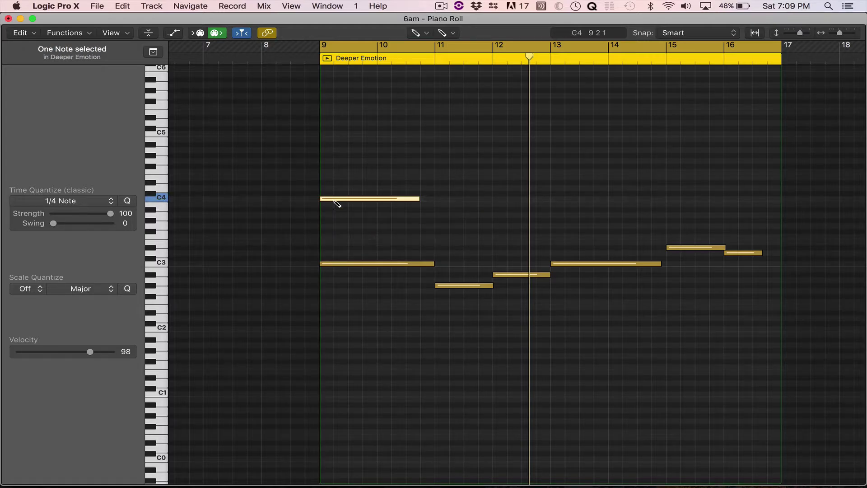
Undo the last note edit, then delete all the notes in the Deeper Emotion region with the Pointer Tool.
key("super+z")
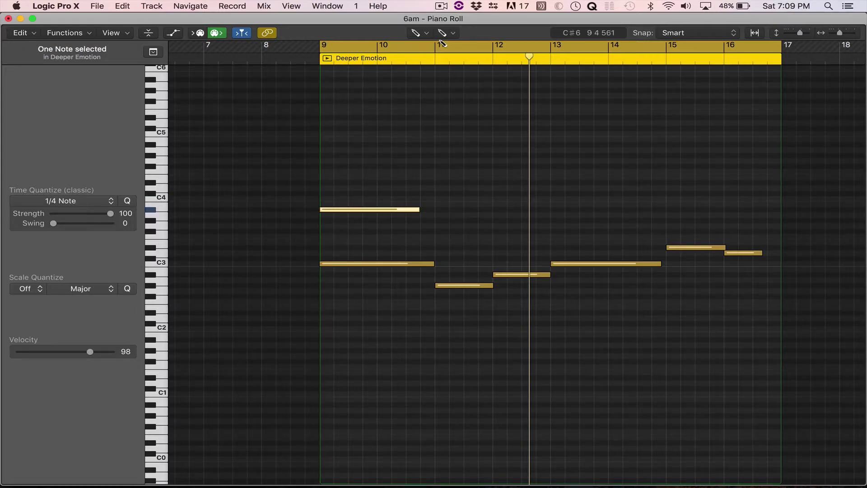
left_click(424, 32)
left_click(430, 45)
left_click_drag(375, 229, 727, 360)
key("Delete")
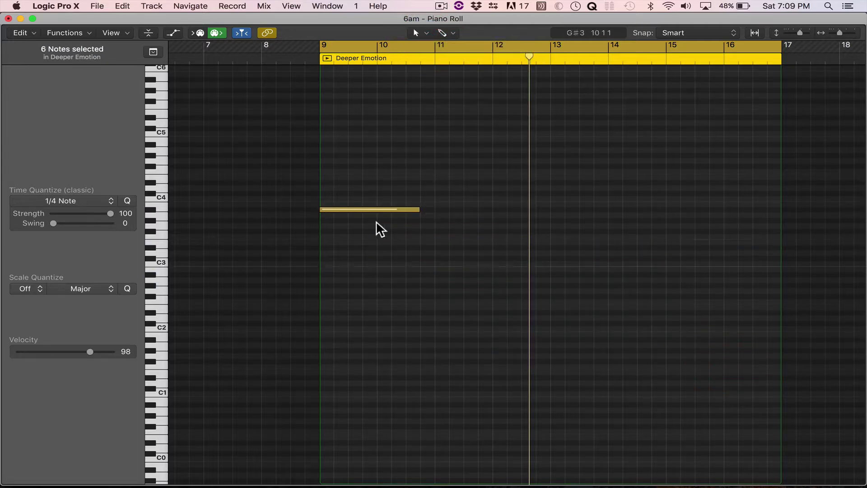
left_click(392, 209)
key("Delete")
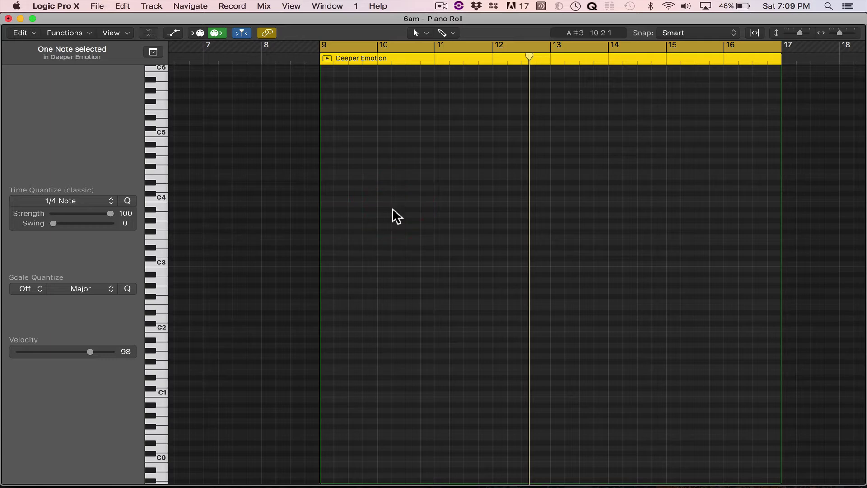
Draw an A#3 note at the start of bar 9 with the Pencil Tool and lengthen it to one bar.
left_click(426, 34)
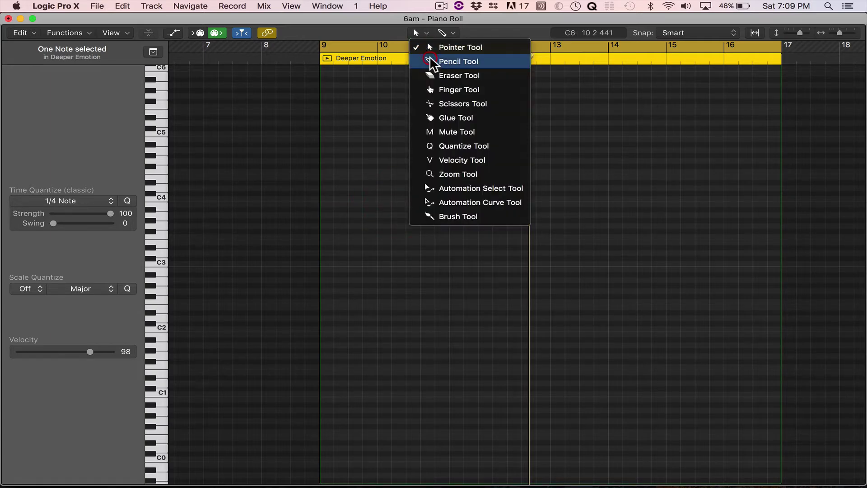
left_click(430, 57)
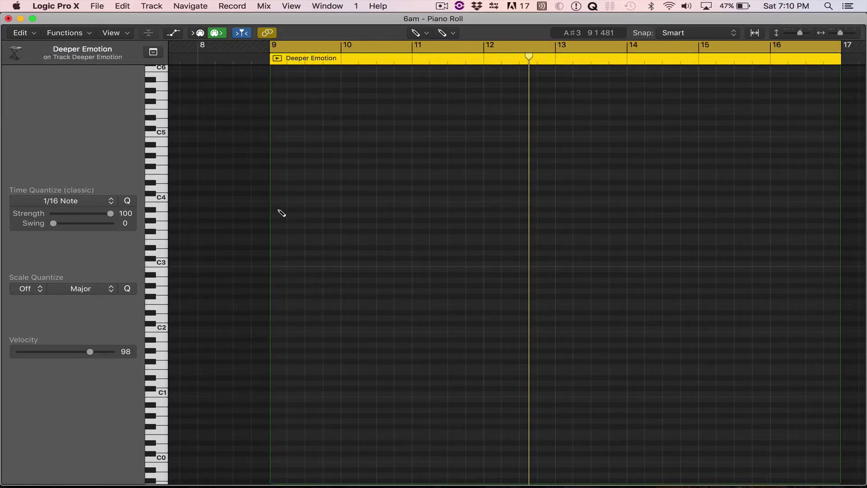
left_click(278, 211)
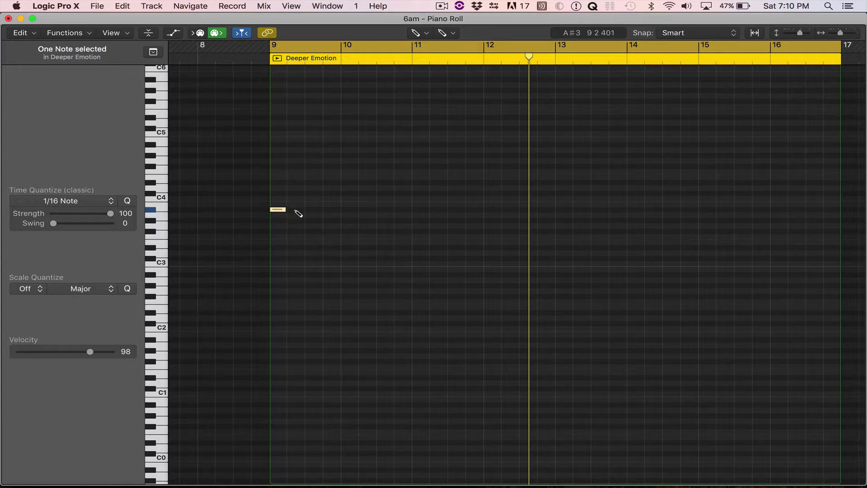
left_click_drag(285, 210, 339, 211)
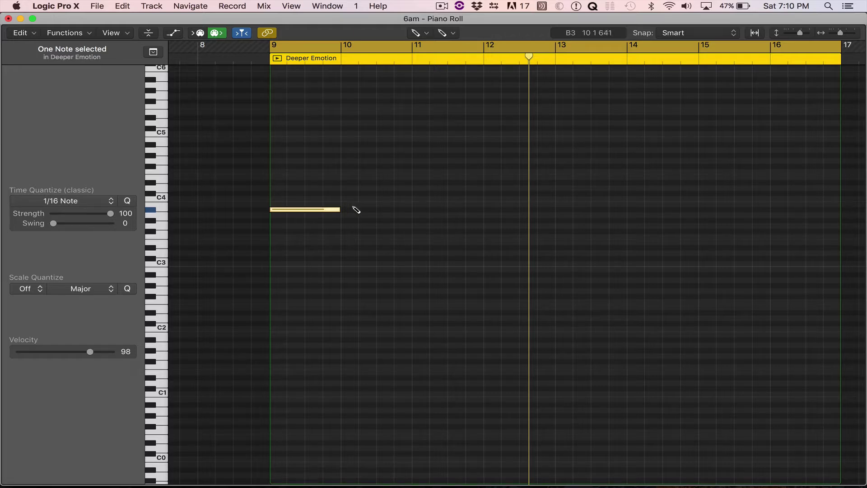
Draw a one-bar C4 note in bar 10 and a one-bar B3 note in bar 11.
left_click(349, 198)
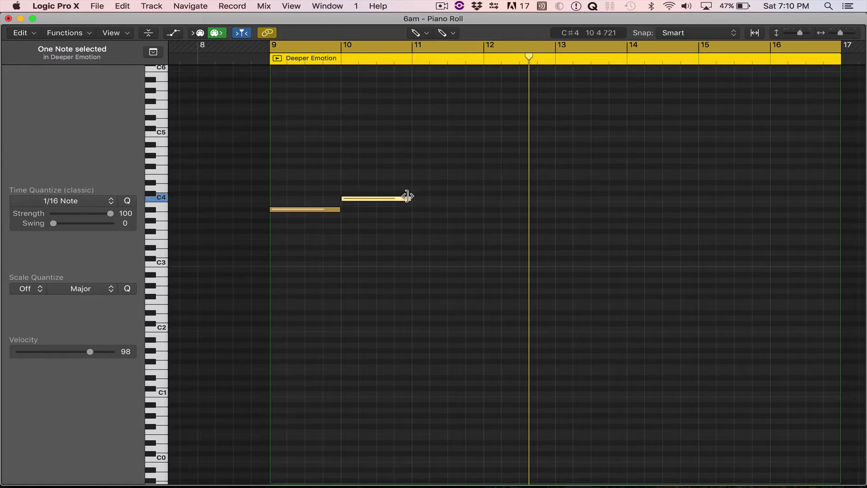
left_click_drag(423, 204, 432, 209)
left_click_drag(491, 206, 421, 205)
Fill bar 12 with four quarter notes, B3, C4, C4 and A#3, and play the melody back.
left_click(499, 209)
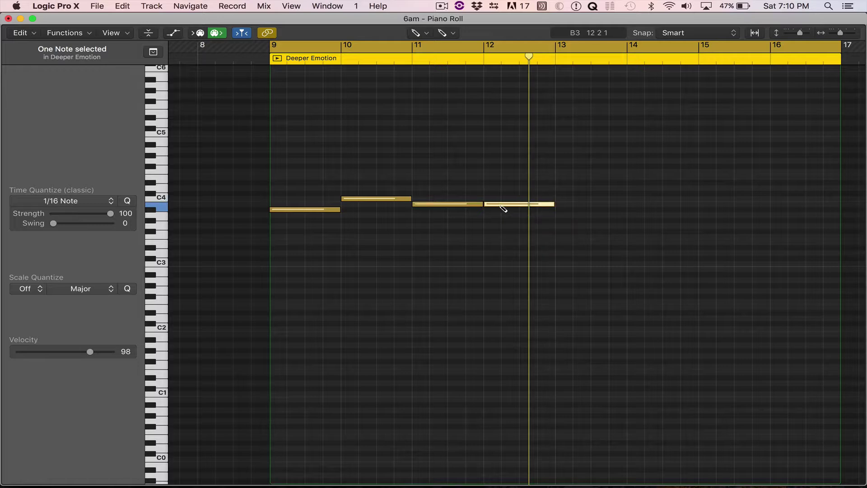
key("BackSpace")
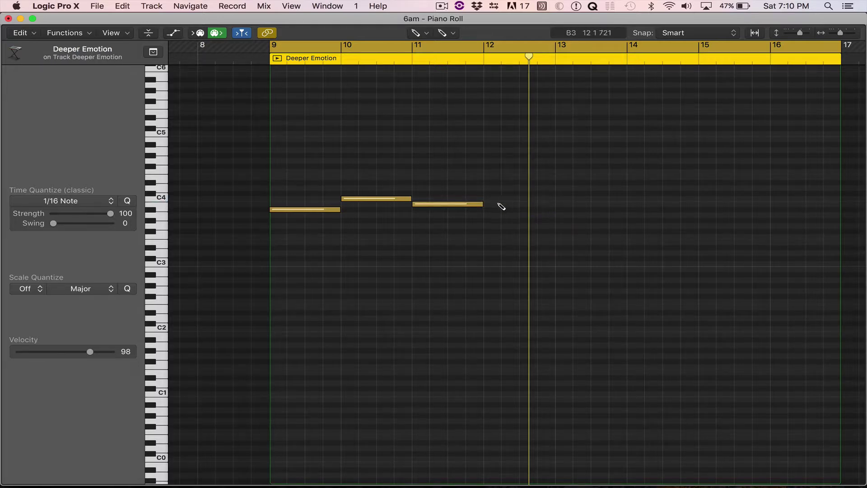
mouse_move(501, 205)
left_mouse_down()
mouse_move(441, 209)
mouse_move(558, 212)
mouse_move(447, 217)
left_mouse_up()
left_click(509, 199)
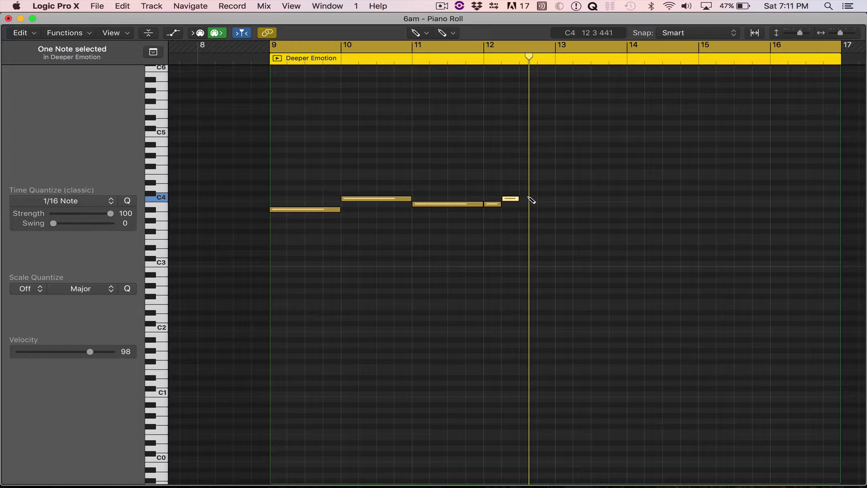
left_click(528, 198)
left_click(544, 209)
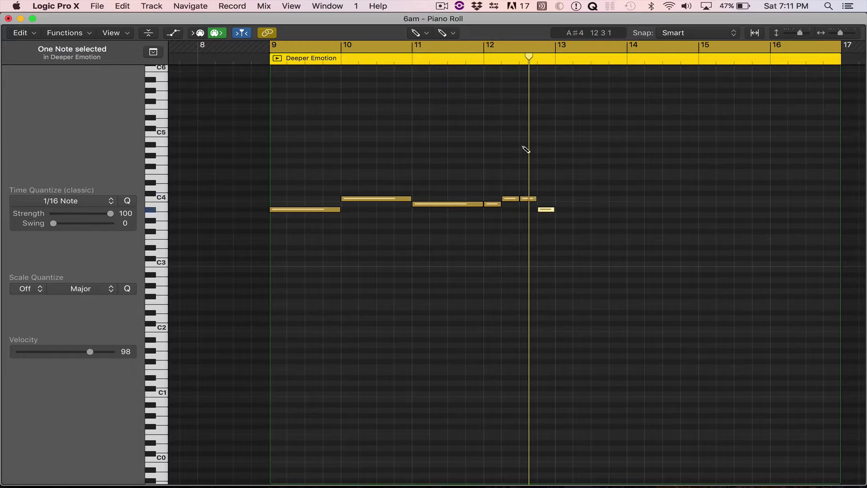
key("space")
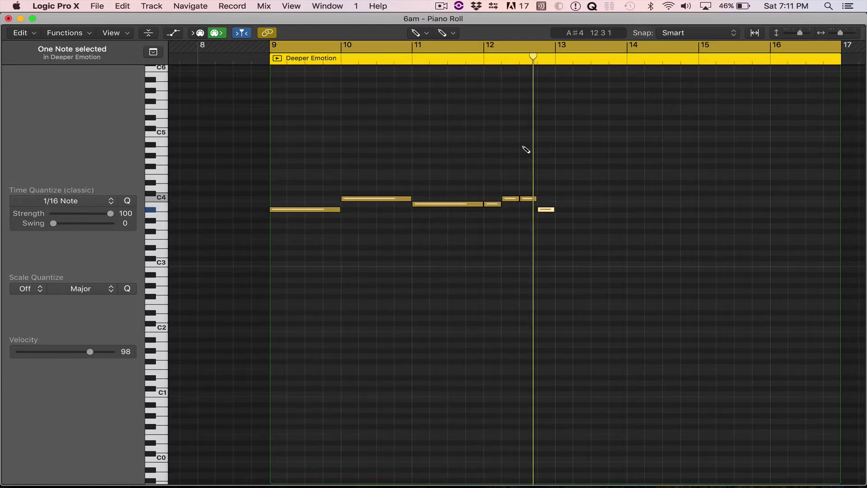
With the Pointer Tool, step through the notes one by one from the bar 9 note to the last and back.
left_click(419, 33)
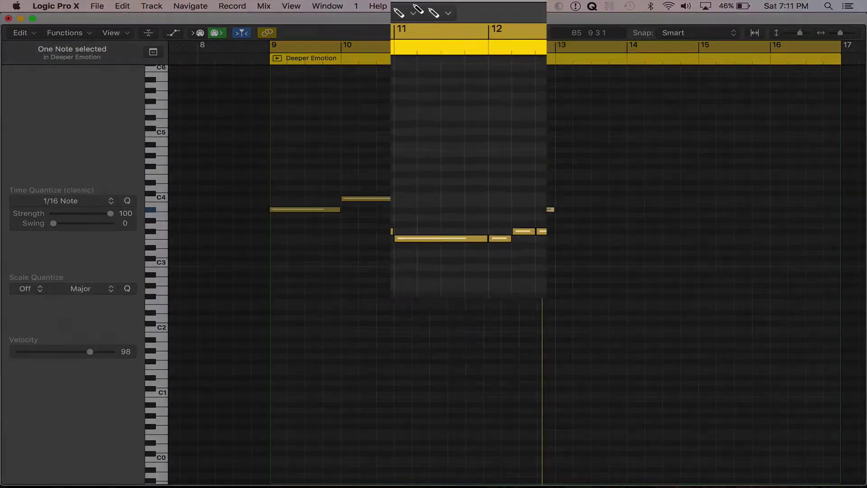
left_click(402, 43)
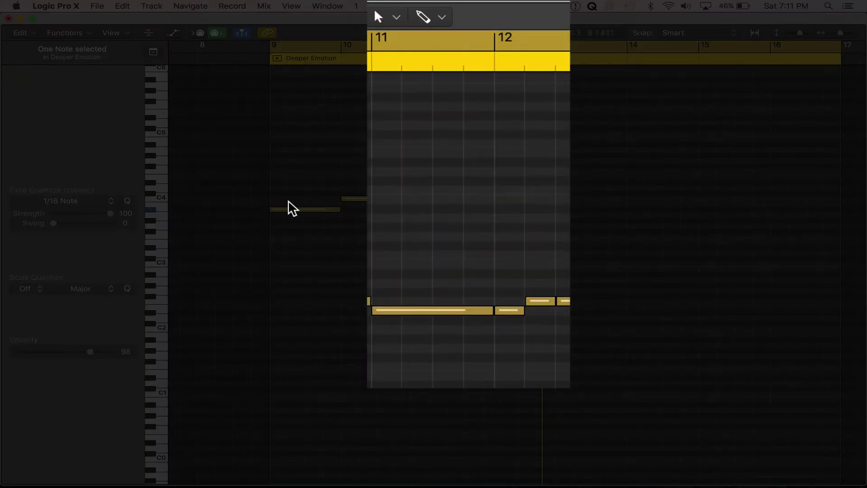
left_click(308, 208)
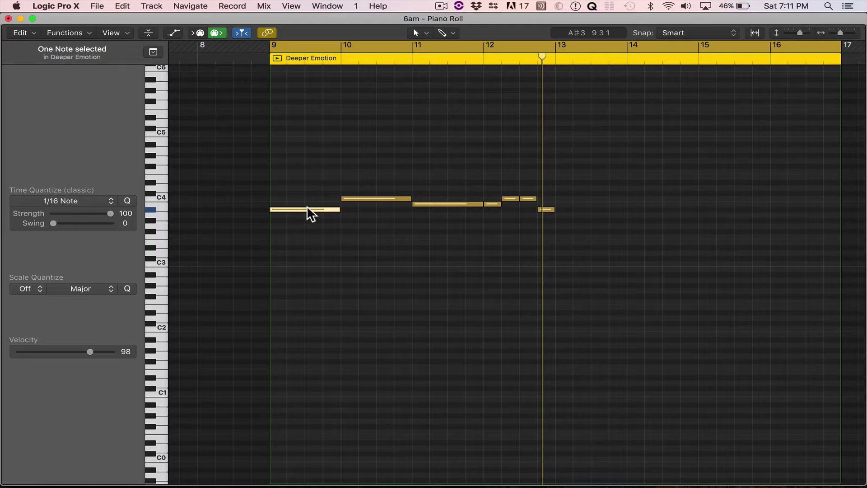
key("Right")
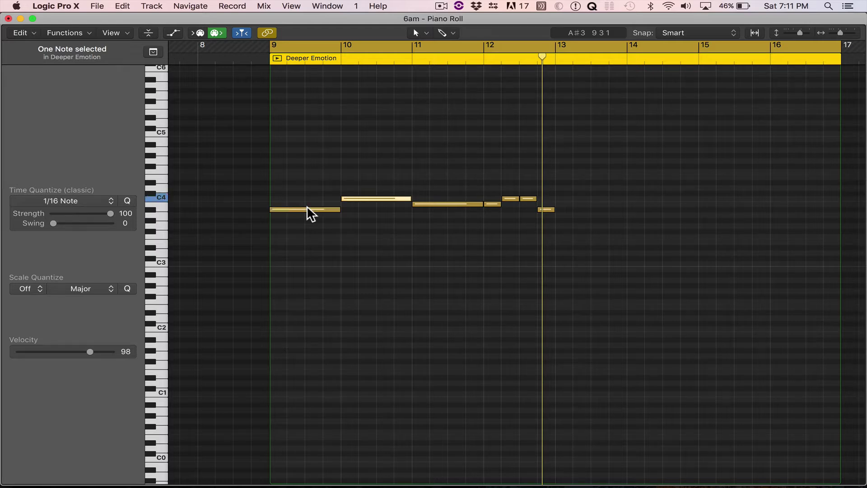
key("Right")
key("Right")
key("Right")
key("Right")
key("Right")
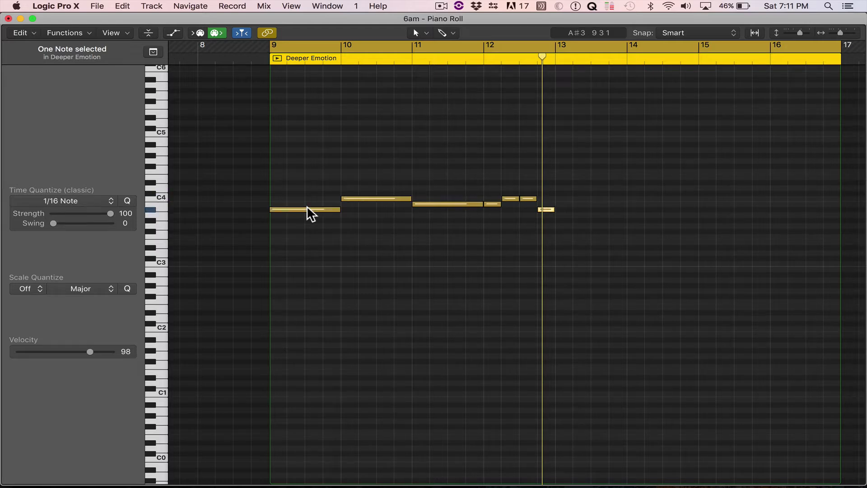
key("Left")
key("Left")
key("Left")
key("Left")
key("Left")
key("Left")
key("Right")
key("Left")
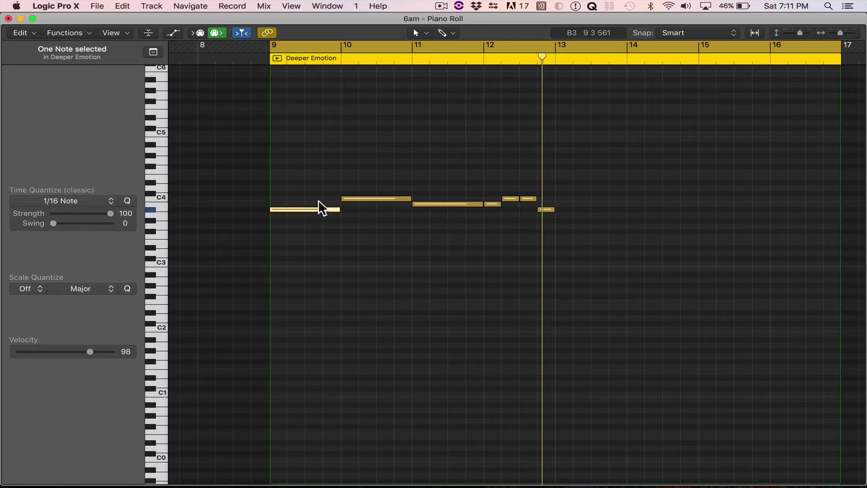
Replace the Deeper Emotion track's Alchemy instrument with Vintage Electric Piano and return to the region's Piano Roll.
key("super+w")
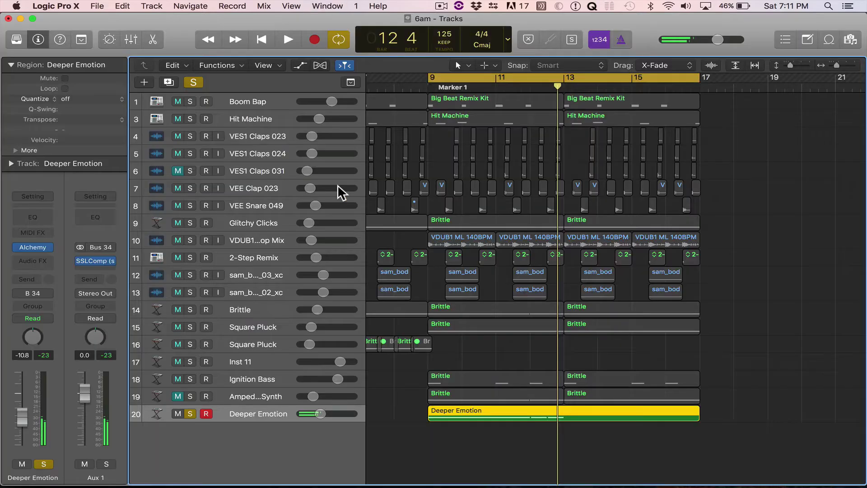
left_click(51, 249)
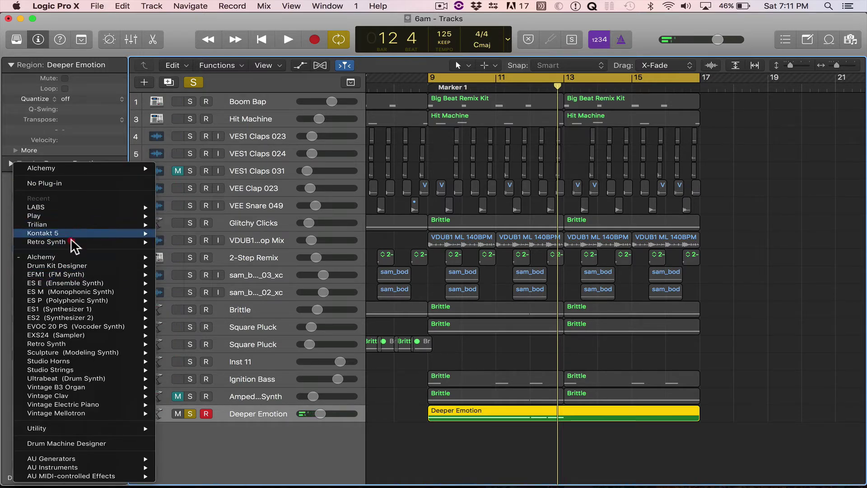
mouse_move(76, 371)
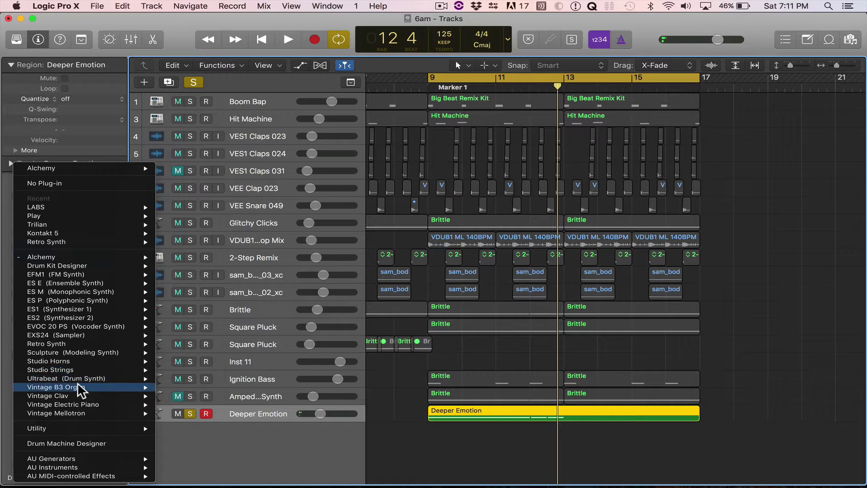
mouse_move(137, 405)
left_click(172, 406)
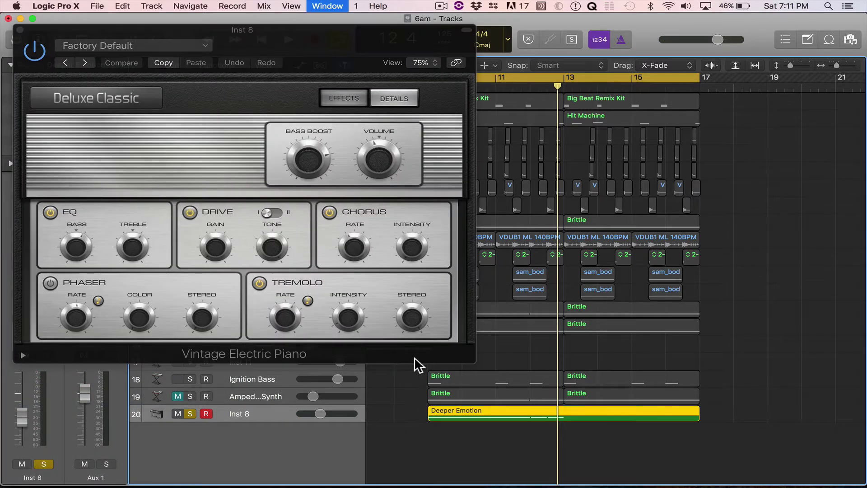
left_click(19, 30)
key("super+4")
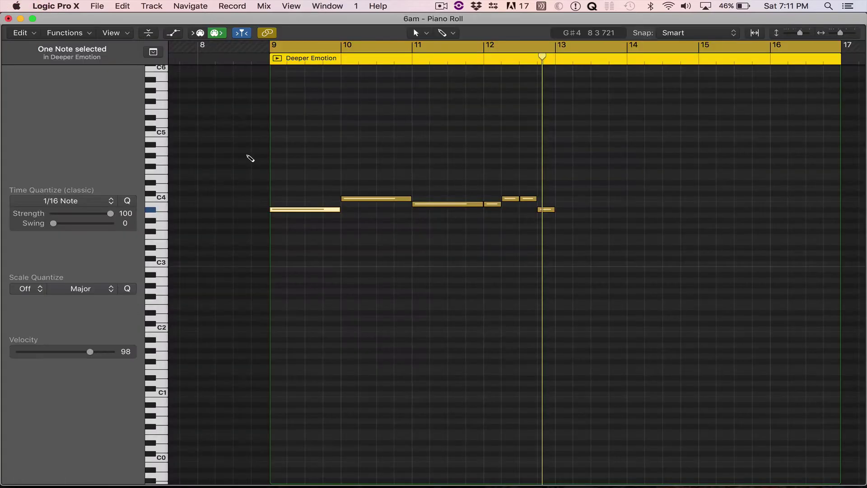
Play the melody from bar 9 and audition the notes one by one with the electric piano sound.
key("shift+space")
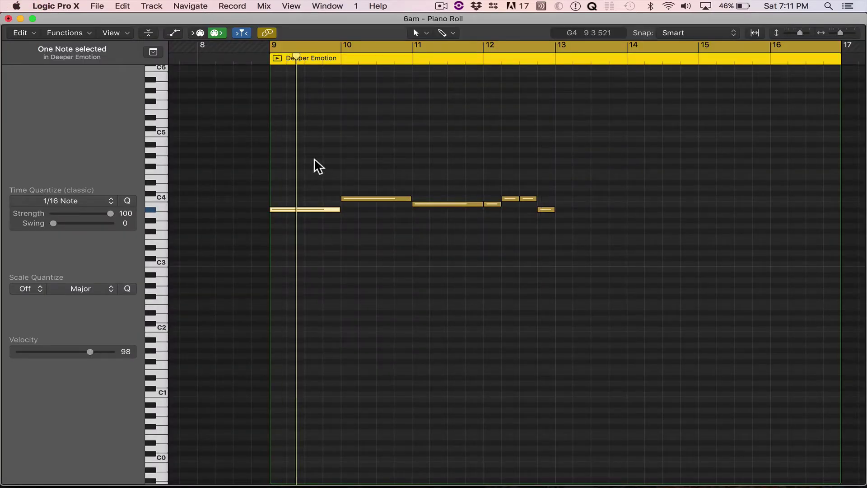
key("Right")
key("Right")
key("Right")
key("Right")
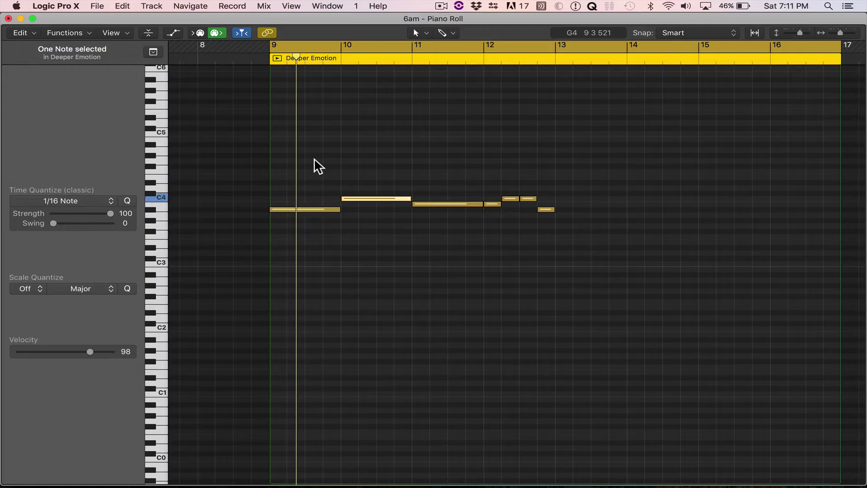
key("Right")
key("Left")
key("Left")
key("Left")
key("Left")
key("Left")
key("Right")
key("Right")
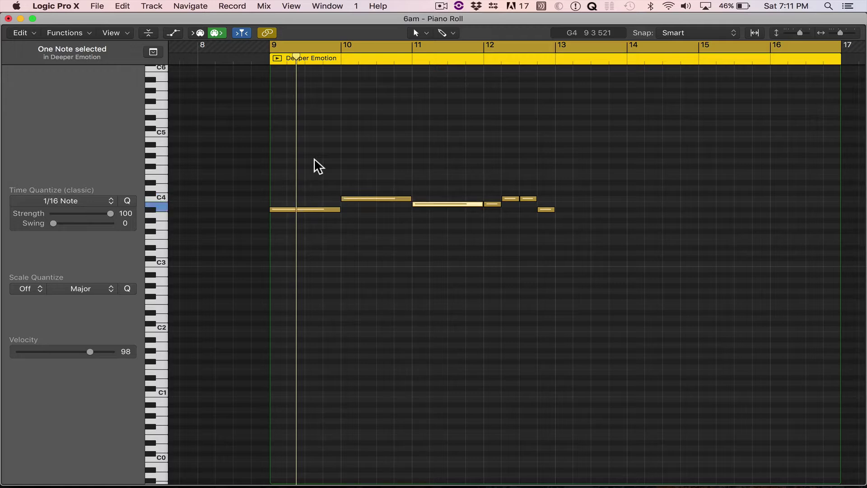
Select the first quarter note of bar 12 and transpose it to C4.
key("Right")
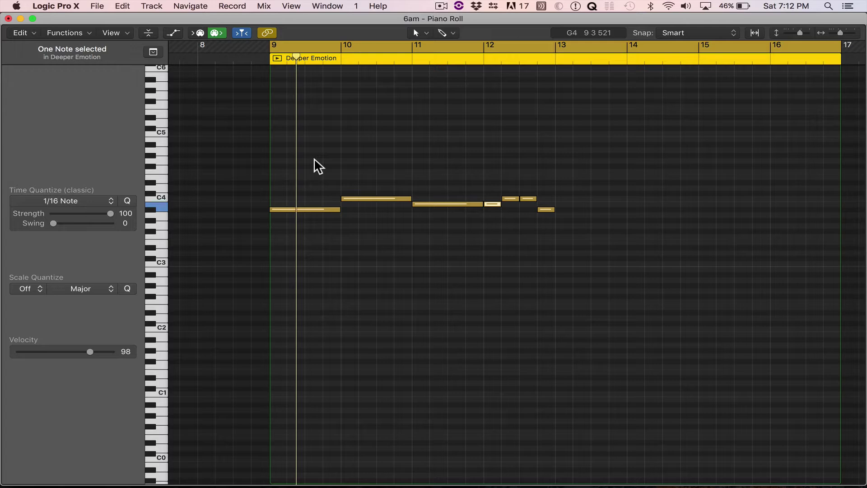
key("alt+Up")
key("alt+Up")
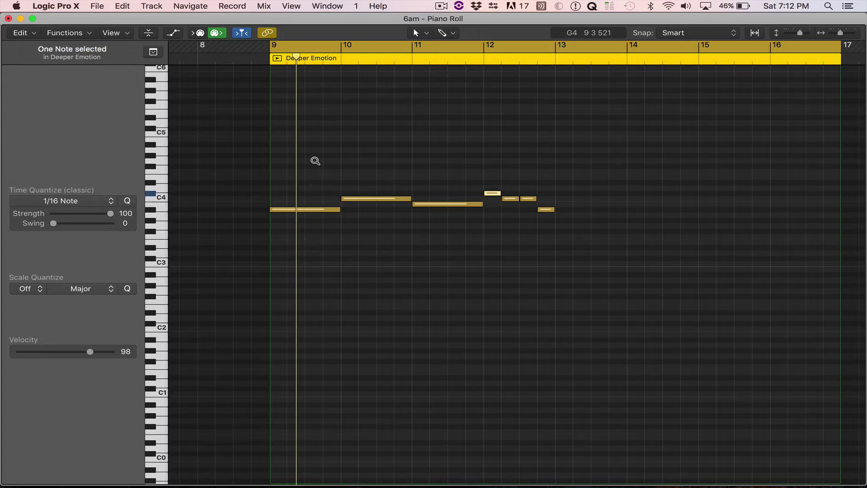
key("alt+Down")
Step through the notes from bar 9 and transpose the second quarter note of bar 12 up two semitones to D4.
key("Left")
key("Left")
key("Left")
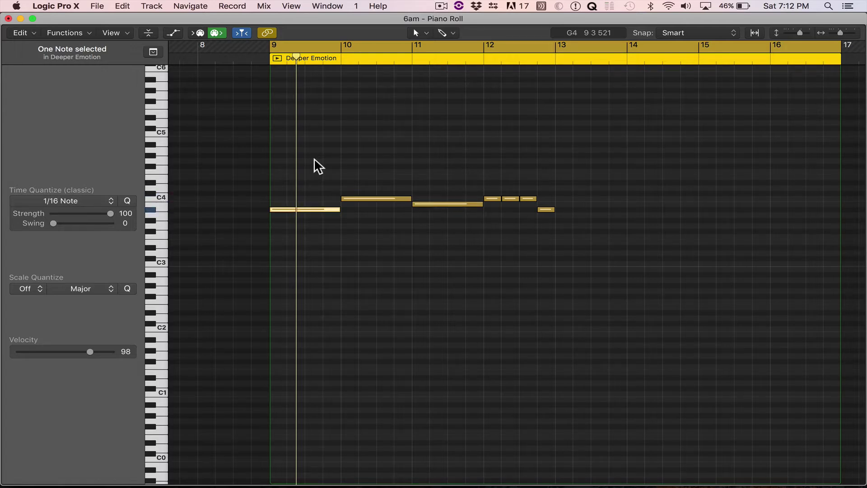
key("Right")
key("Right")
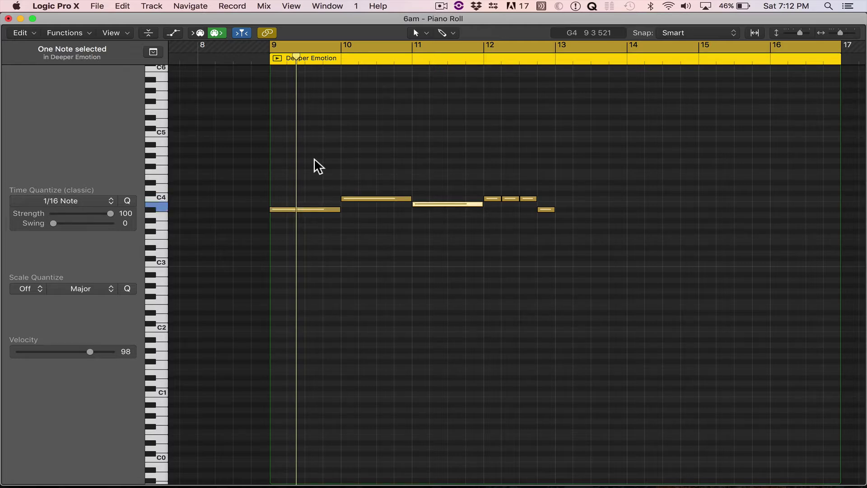
key("Right")
key("alt+Up")
key("alt+Up")
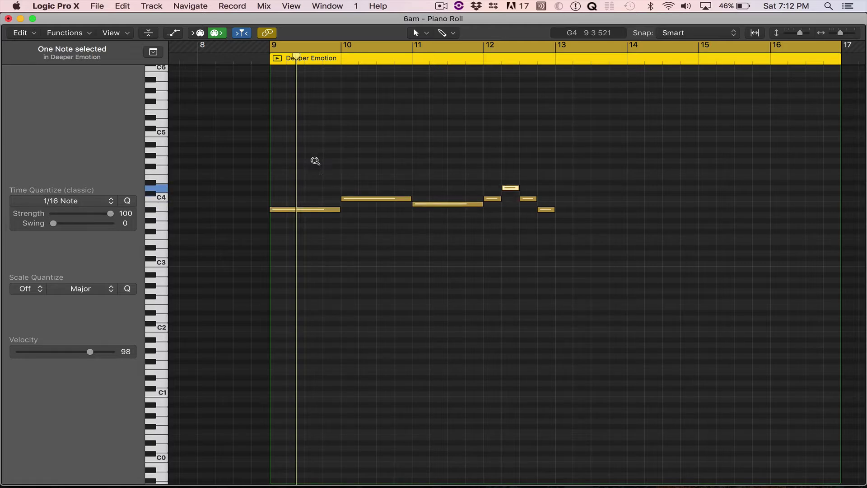
Select the last note of bar 12 and transpose it up and down by octaves, returning it to A#3.
key("Right")
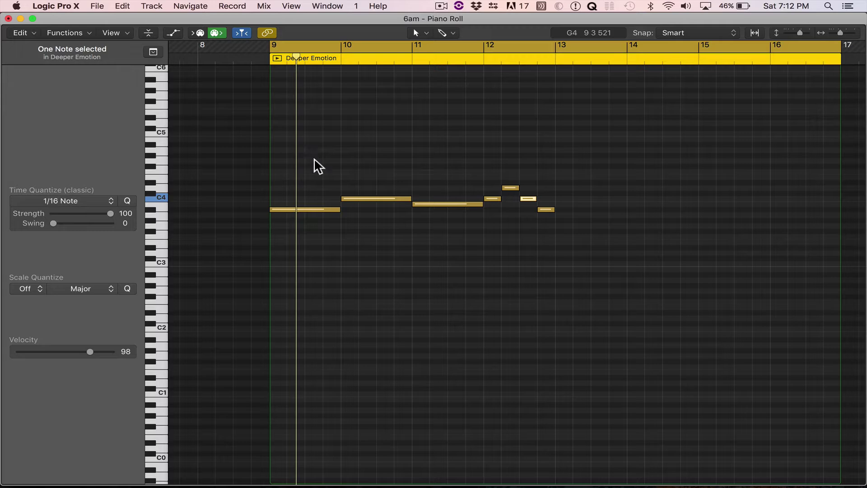
key("Right")
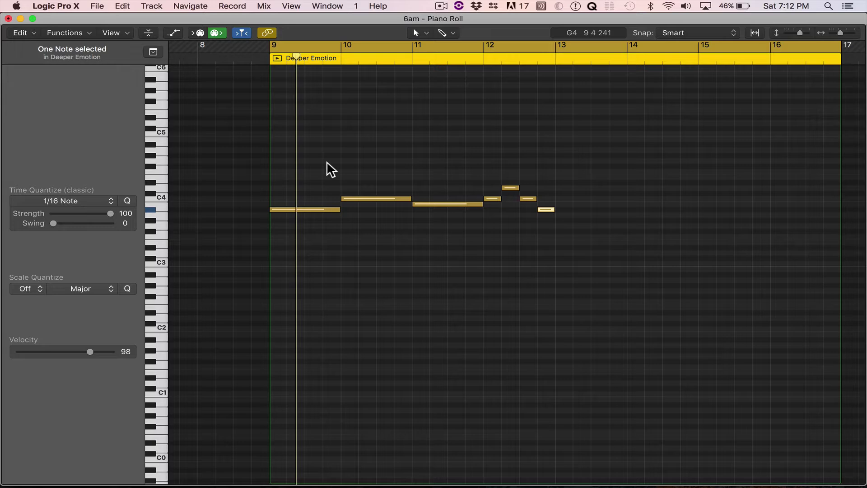
key("alt+shift+Up")
key("alt+shift+Down")
key("alt+shift+Up")
key("alt+shift+Down")
key("alt+shift+Up")
key("alt+shift+Down")
key("alt+shift+Down")
key("alt+shift+Down")
key("alt+shift+Up")
key("alt+shift+Up")
key("alt+shift+Up")
key("alt+shift+Down")
Erase the four quarter notes of bar 12 with the Eraser tool.
left_click(416, 33)
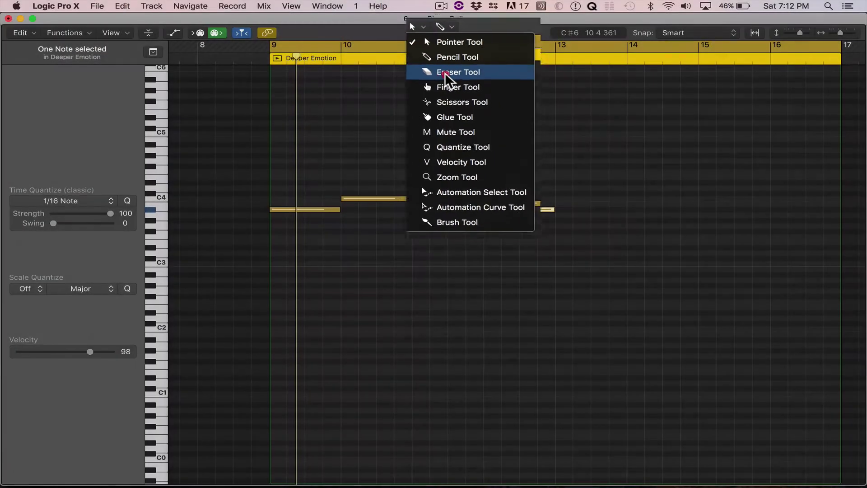
left_click(445, 72)
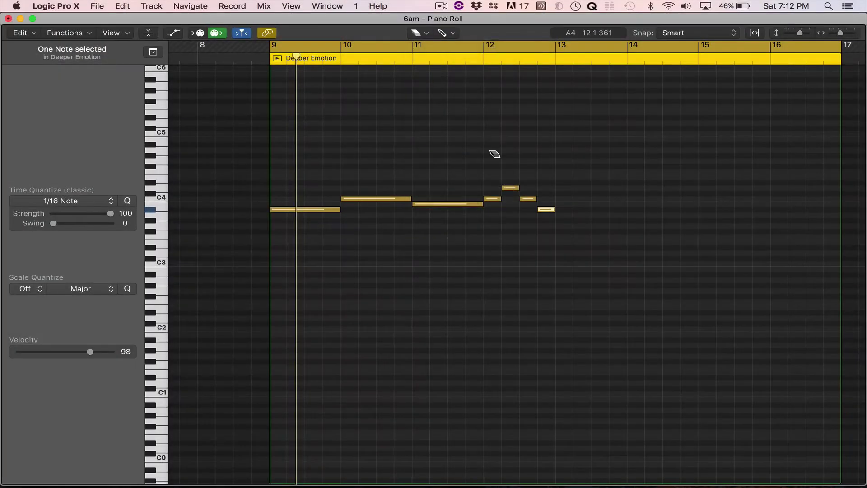
left_click(546, 210)
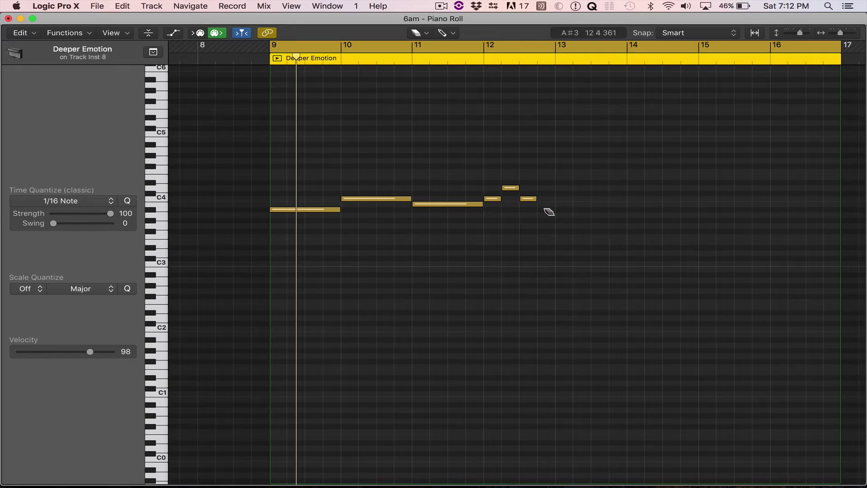
left_click(528, 199)
left_click(512, 187)
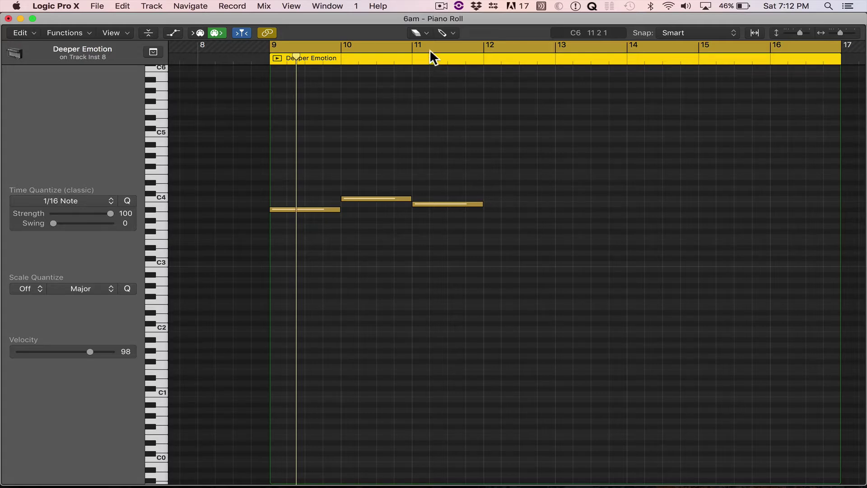
Return to the Pointer tool and undo the note erasures in bar 12.
left_click(420, 33)
left_click(429, 46)
key("super+z")
key("super+z")
key("super+z")
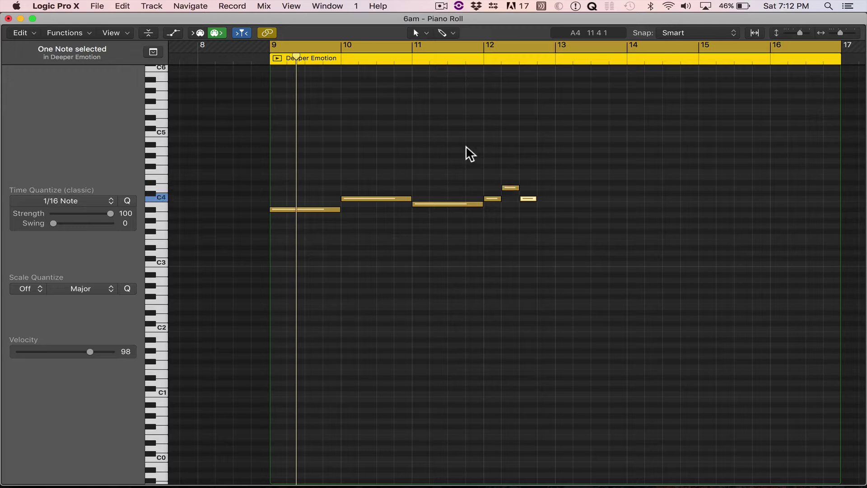
key("super+z")
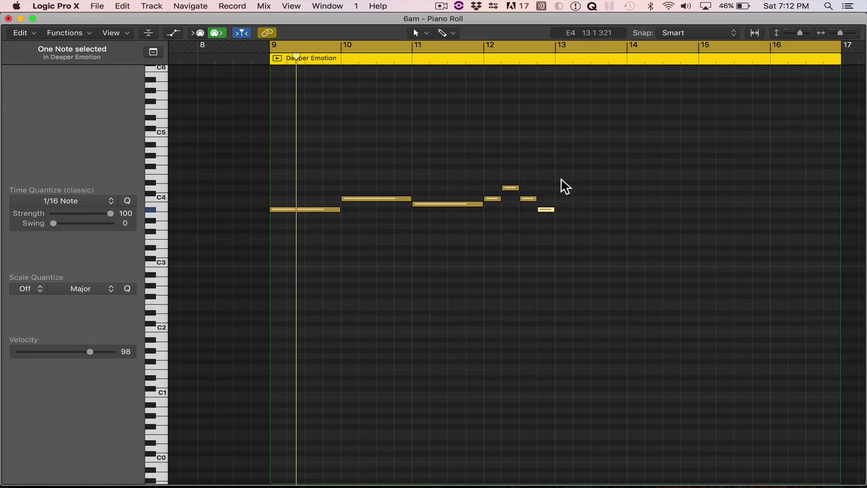
left_click_drag(560, 181, 546, 225)
key("super+z")
Try resizing the A#3 note in bar 9 from its end with the Finger tool.
left_click(426, 33)
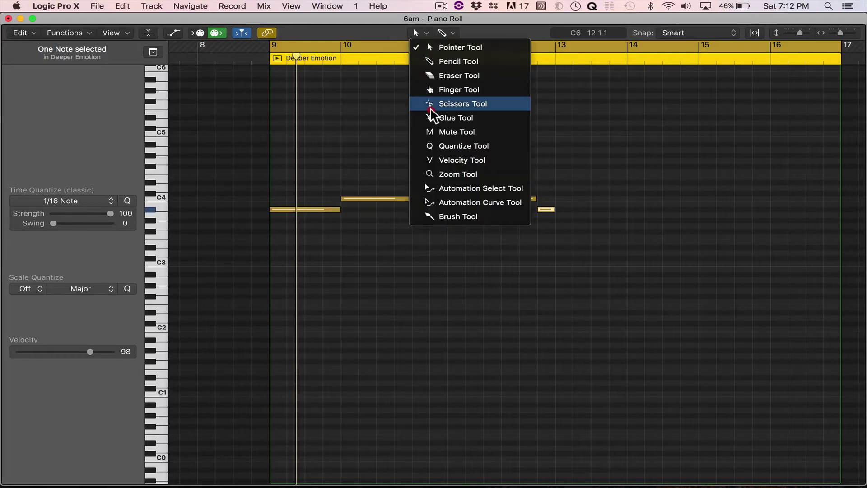
left_click(452, 89)
left_click(416, 33)
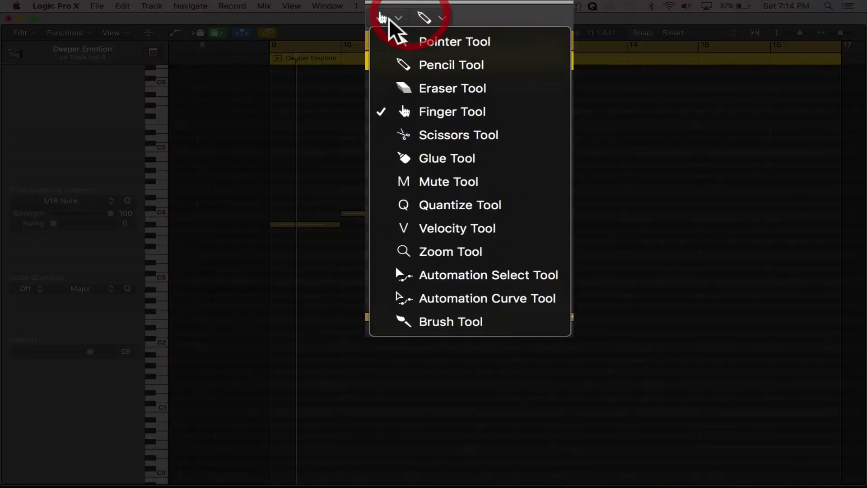
left_click(406, 112)
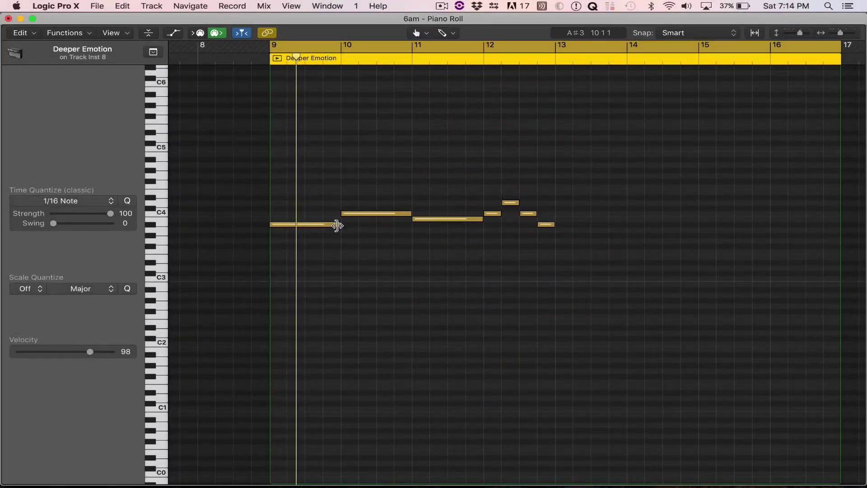
mouse_move(324, 230)
mouse_move(324, 229)
left_mouse_down()
mouse_move(379, 228)
mouse_move(311, 226)
mouse_move(328, 226)
left_mouse_up()
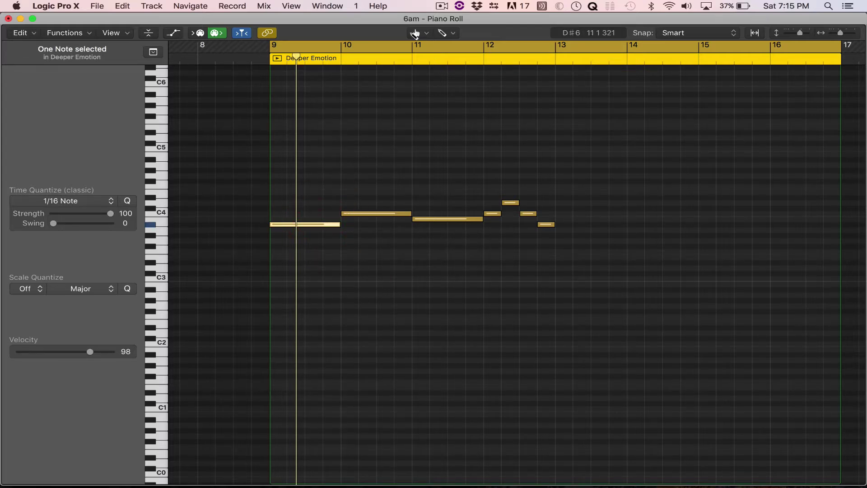
Try splitting the bar 10 note at 10 3 1 with the Scissors tool and raising its second half, and undo both edits.
left_click(415, 34)
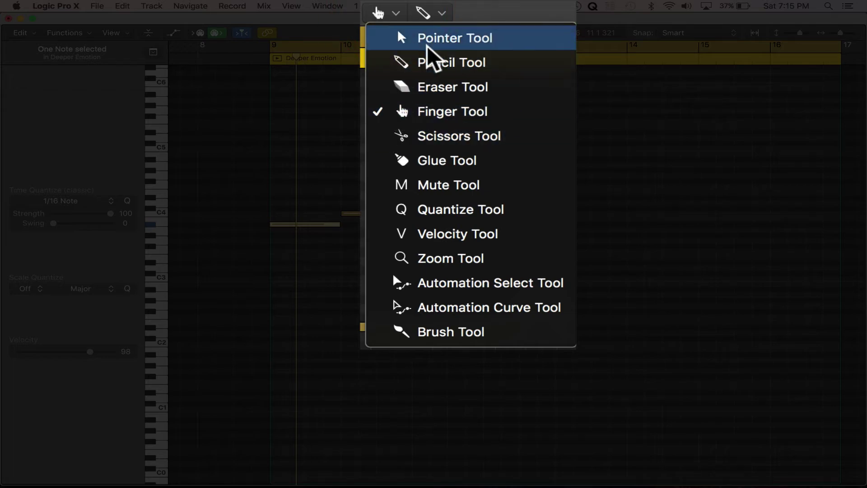
left_click(426, 144)
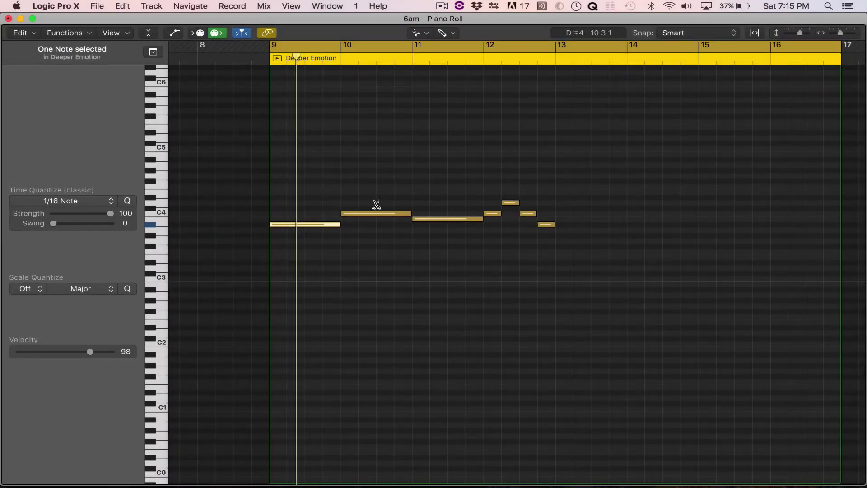
left_click(383, 214)
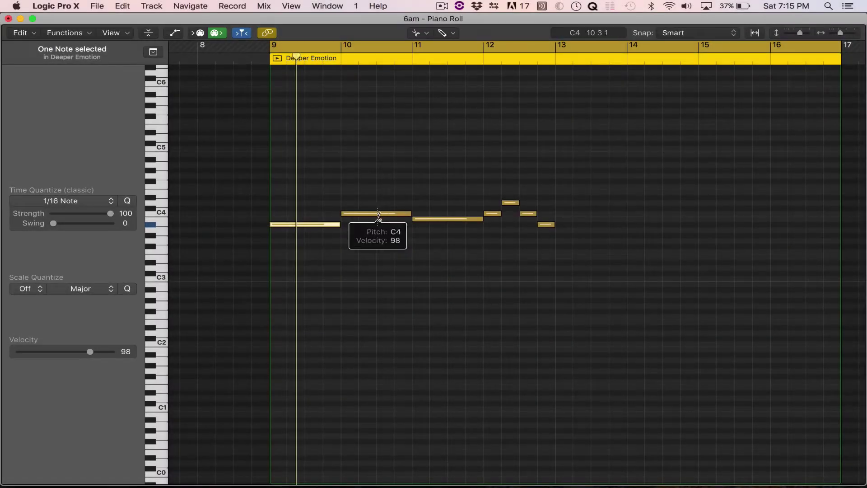
left_click(381, 214)
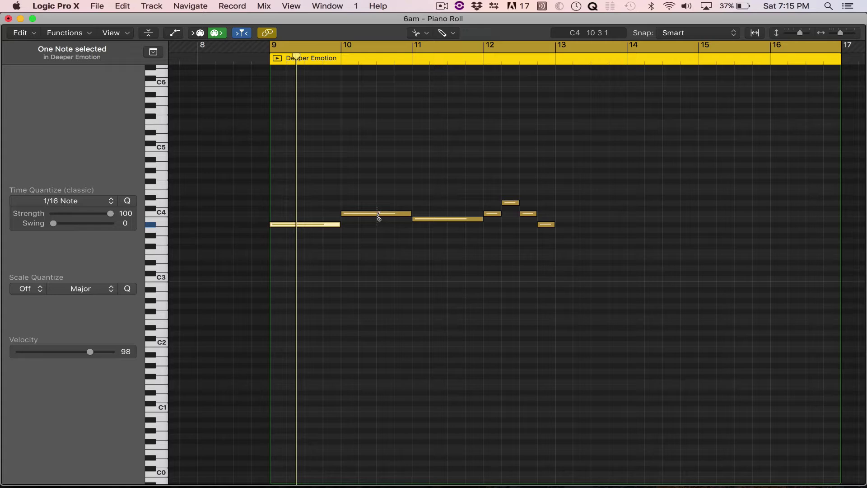
left_click(378, 214)
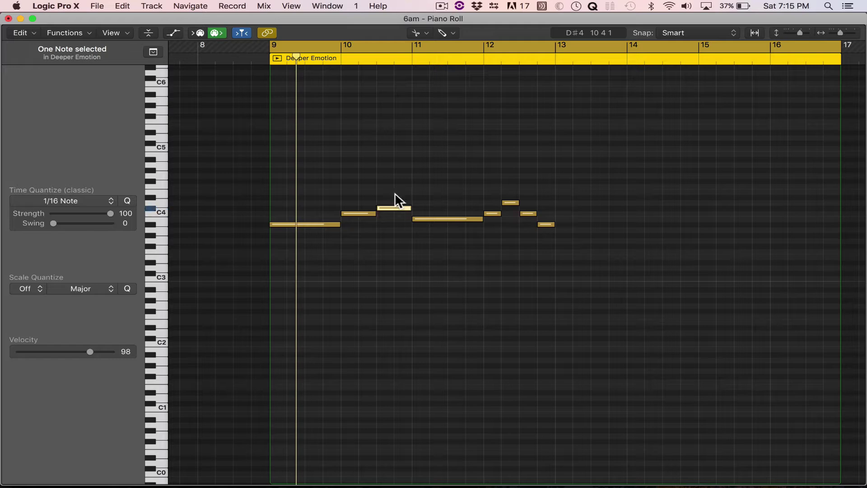
key("super+z")
key("super+z")
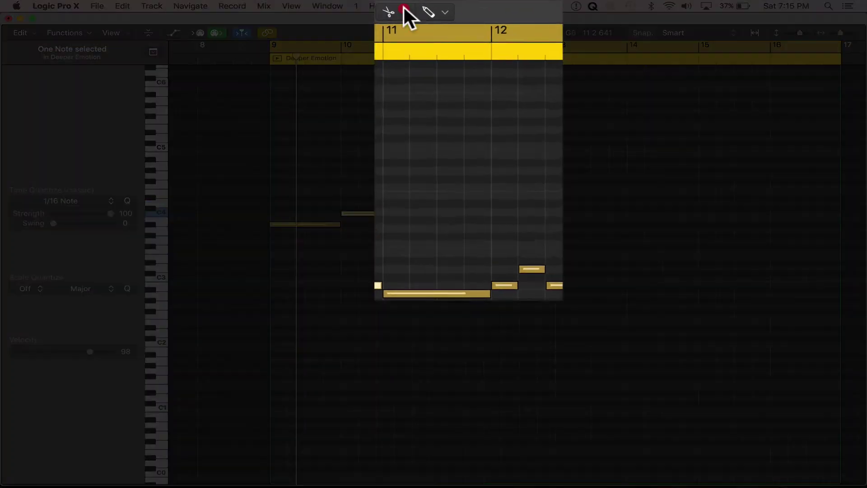
Split the C4 note in bar 10 in half again at 10 3 1 with the Scissors tool.
left_click(420, 32)
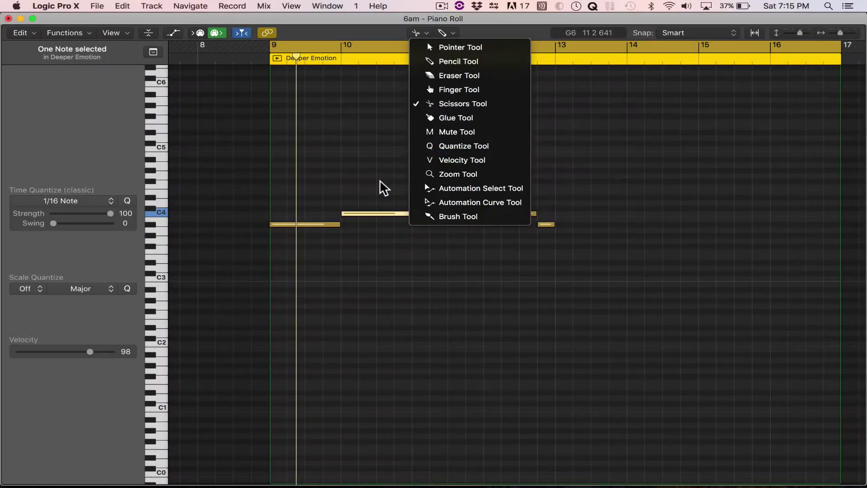
left_click(381, 181)
left_click(378, 214)
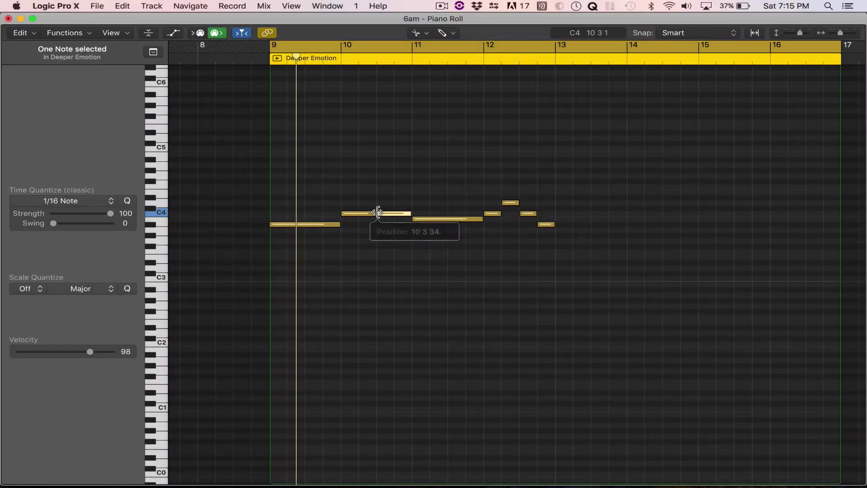
Join the two halves of the bar 10 C4 note into one note with the Glue tool.
left_click(419, 32)
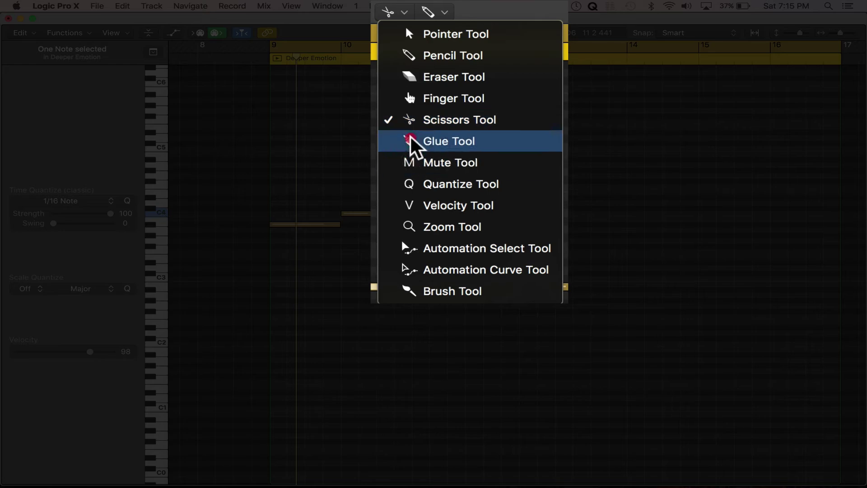
left_click(409, 141)
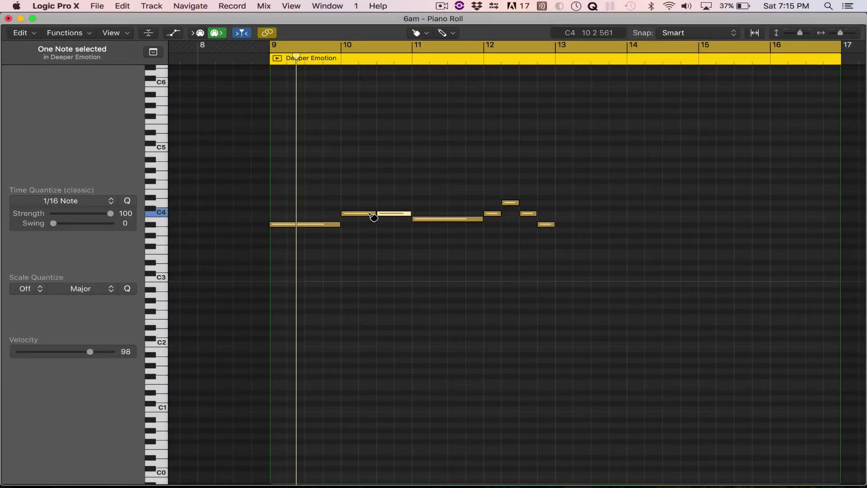
left_click(370, 214)
left_click(387, 215)
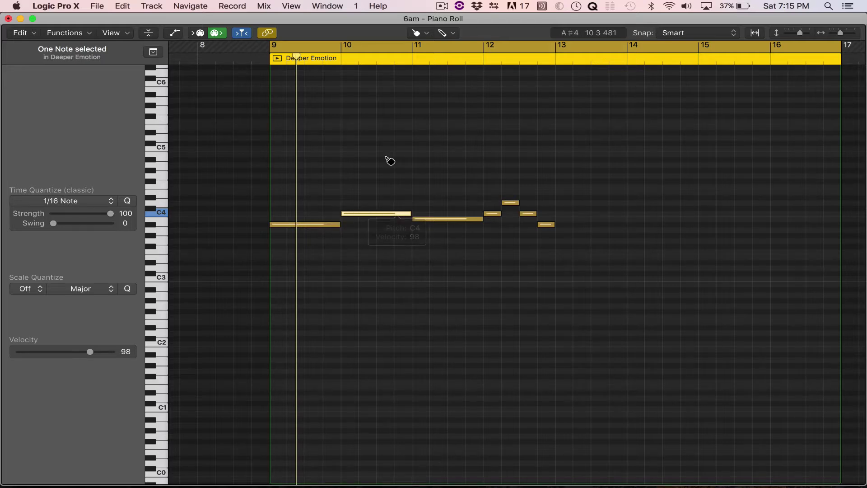
Mute the A#3 note in bar 9 with the Mute tool and unmute it again.
left_click(427, 33)
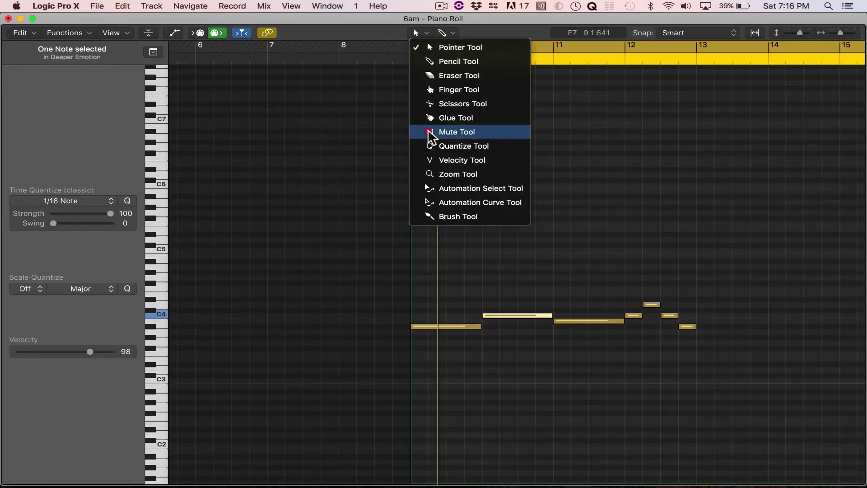
left_click(431, 133)
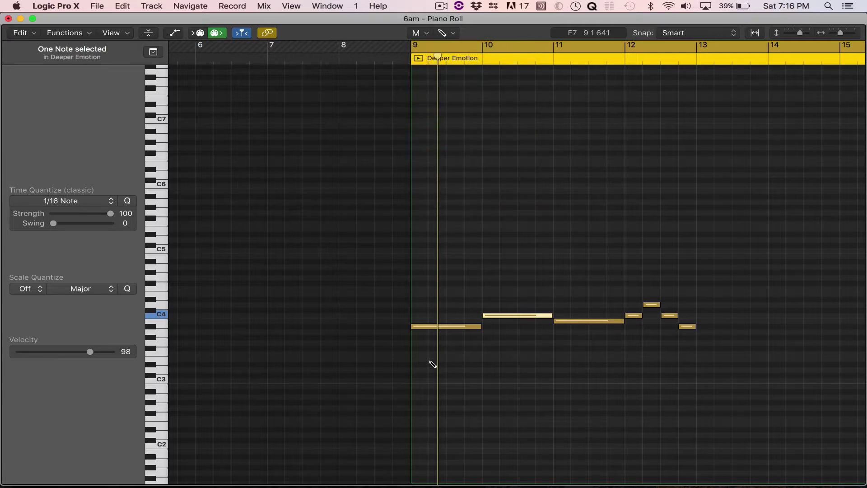
left_click(436, 325)
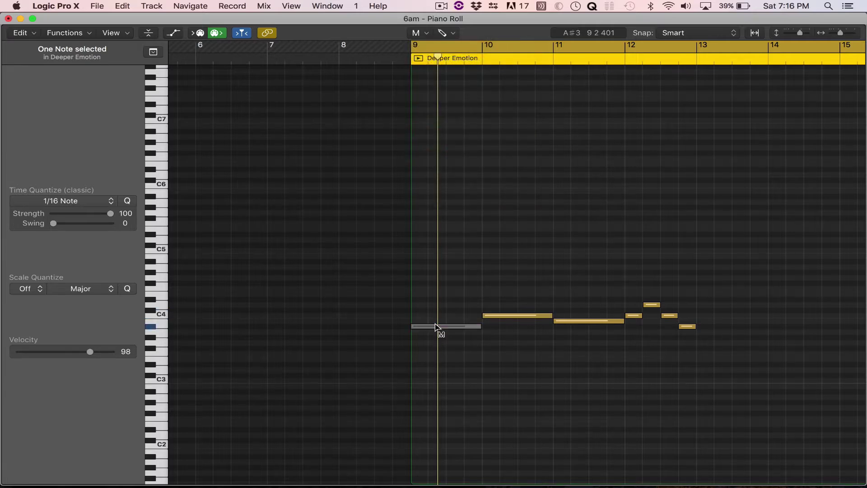
left_click(437, 327)
Apply the Quantize tool to the C4 note in bar 10.
left_click(418, 33)
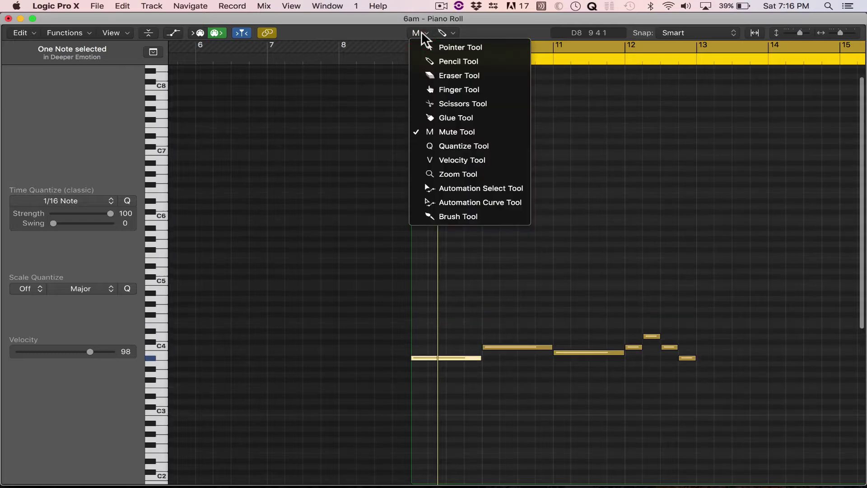
left_click(451, 146)
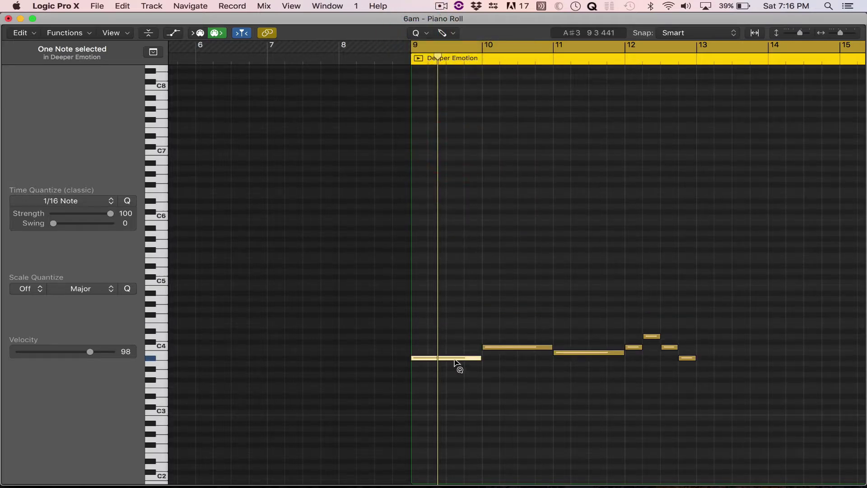
left_click(526, 347)
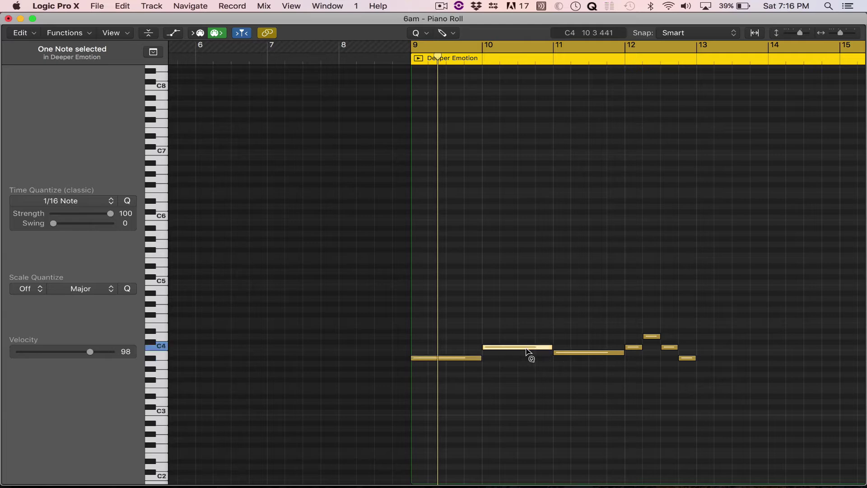
left_click_drag(527, 352, 501, 352)
Shift the C4 note in bar 10 slightly later, off the start of the bar, with the Pointer tool.
left_click(425, 32)
left_click(427, 47)
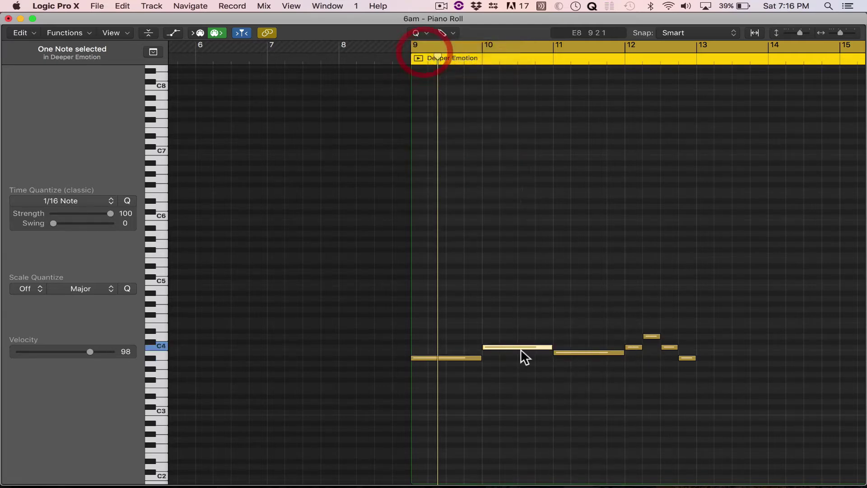
left_click(522, 348)
left_click_drag(522, 347, 524, 352)
Quantize the off-grid C4 note to 1/1 Note with the Quantize tool, and set Time Quantize to 1/2 Note.
left_click(418, 32)
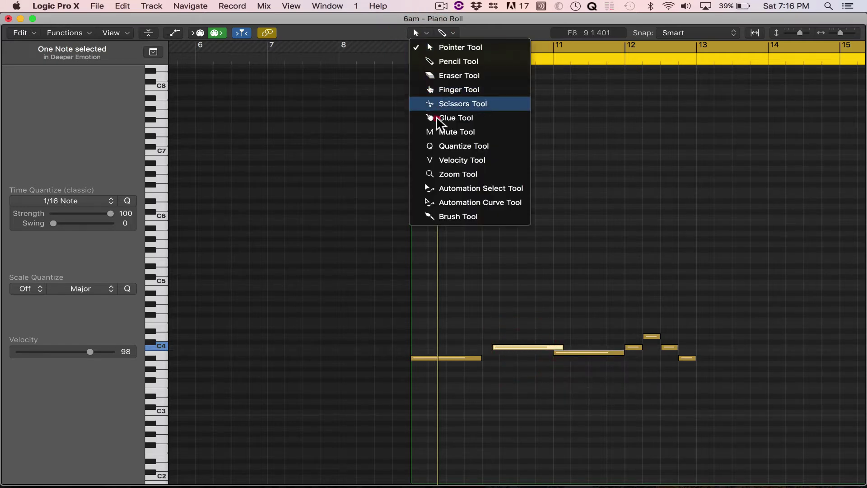
left_click(443, 145)
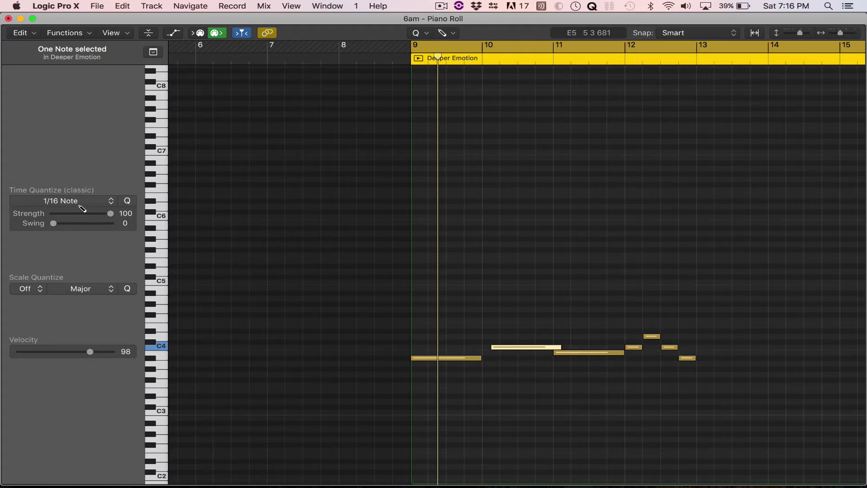
left_click(103, 202)
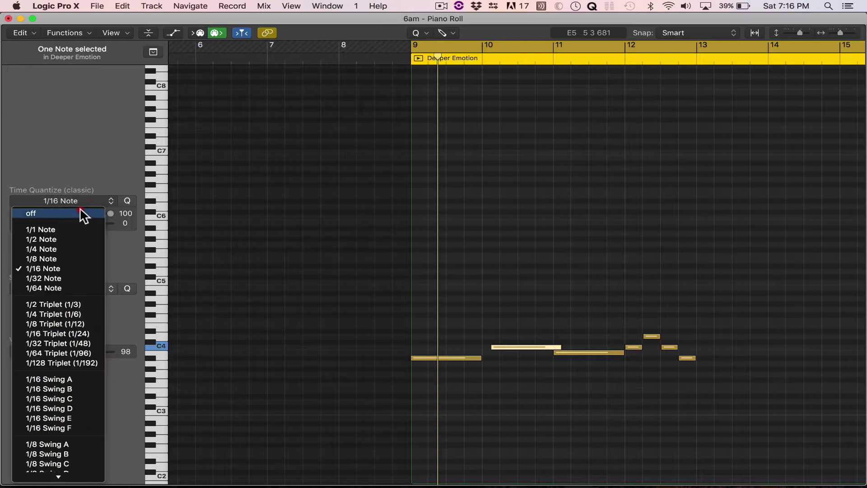
left_click(69, 231)
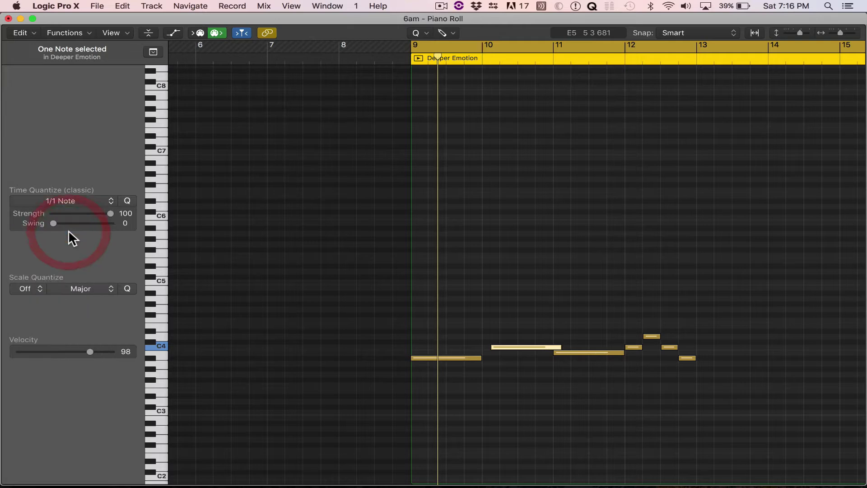
left_click(84, 200)
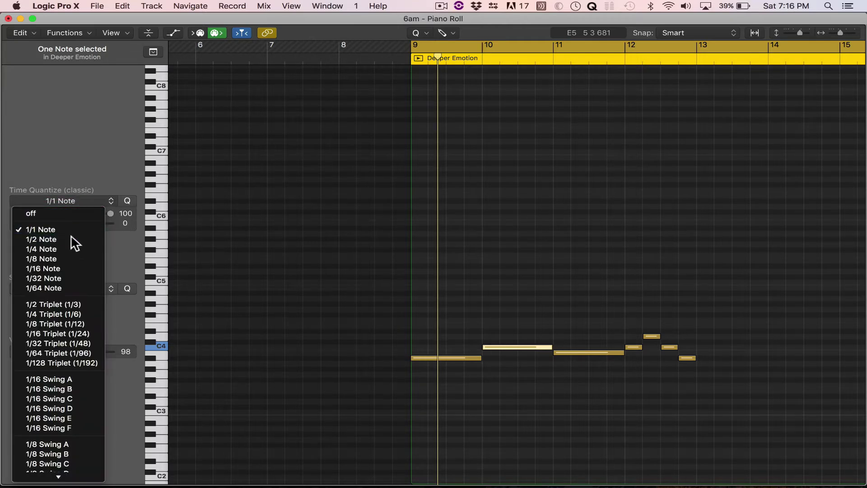
left_click(72, 236)
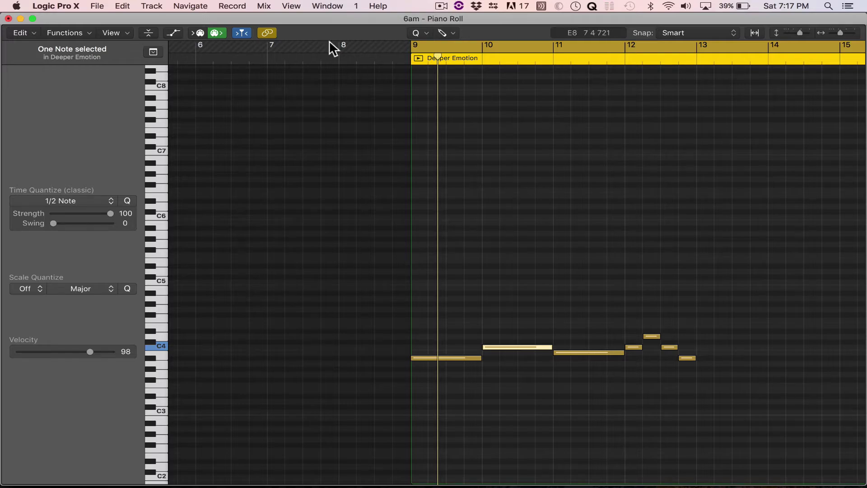
Switch to the Tracks window and examine the project's time signature.
key("super+grave")
key("super+grave")
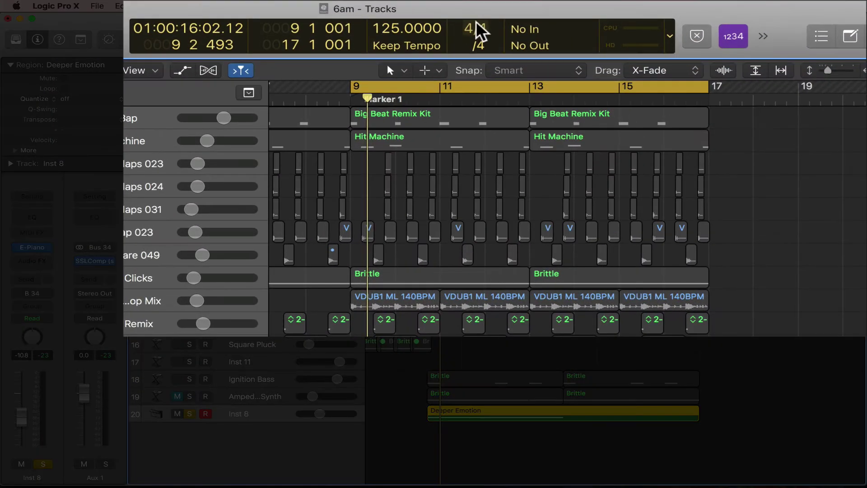
Customize the control bar display, turning the Time Signature / Division readout off and back on.
left_click(479, 46)
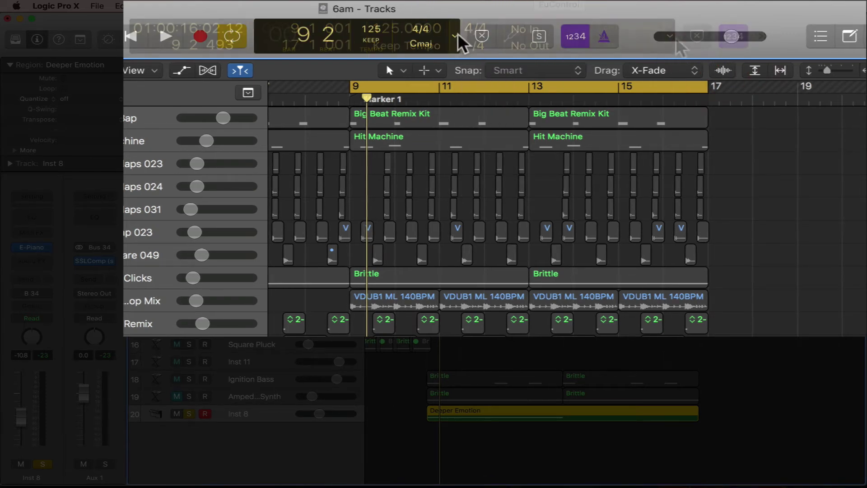
left_click(456, 36)
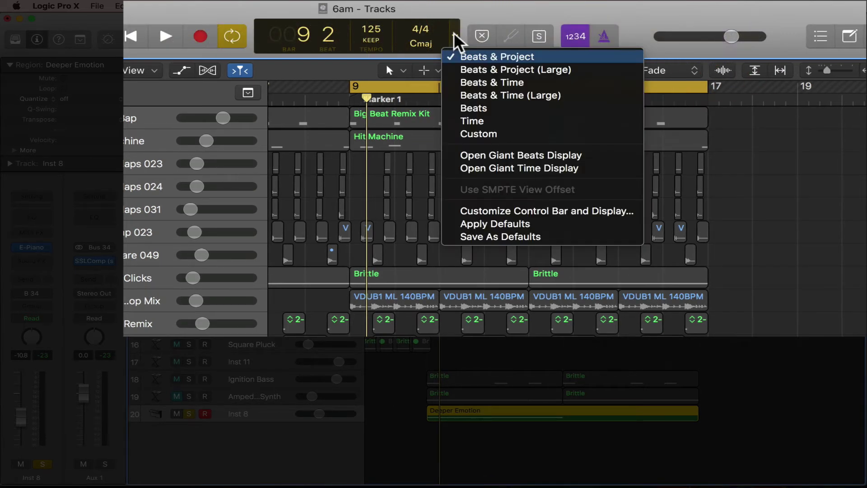
left_click(500, 211)
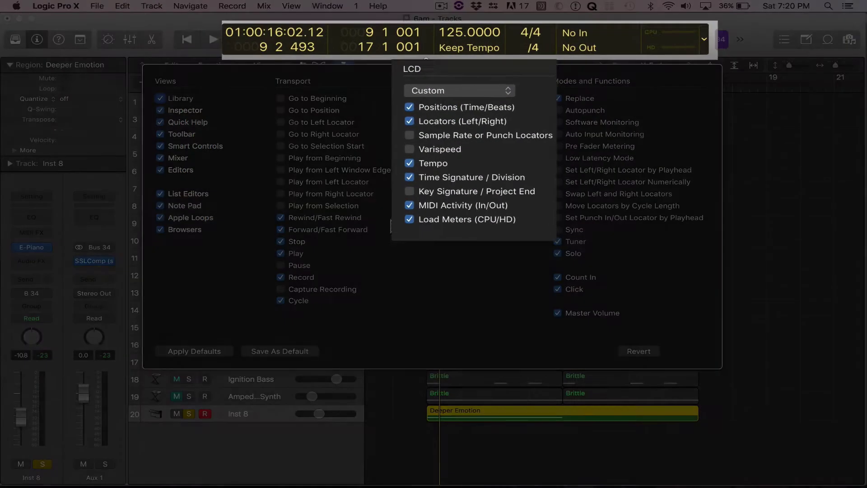
left_click(449, 179)
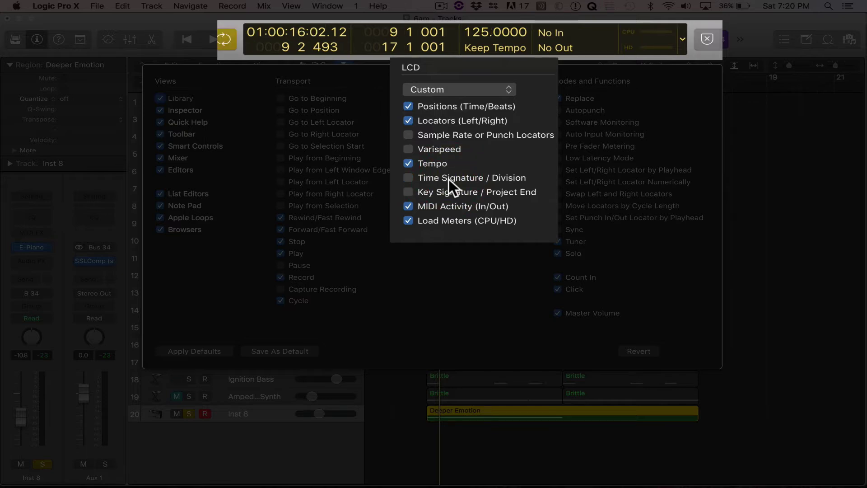
left_click(448, 179)
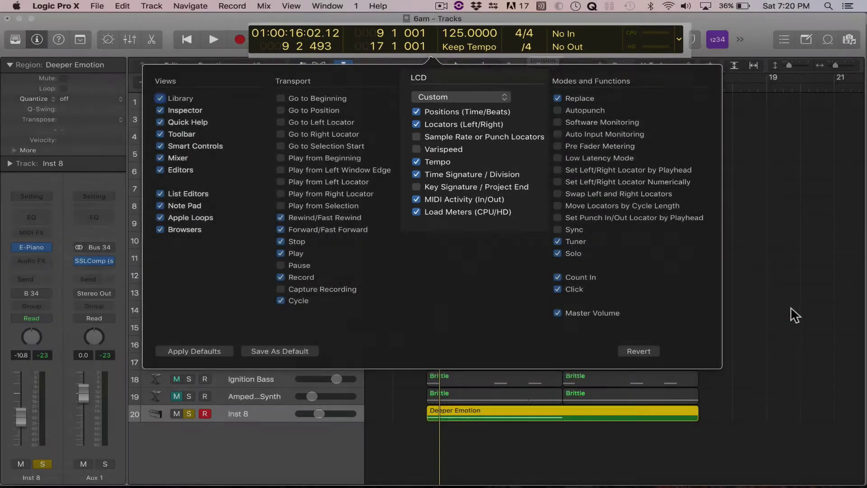
left_click(793, 314)
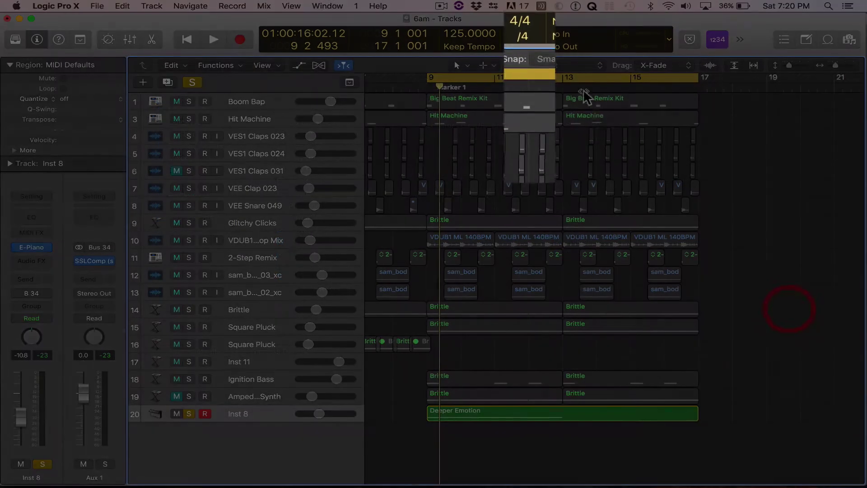
Set the project's division value to /8 and view the grid in the Piano Roll window.
left_click(527, 33)
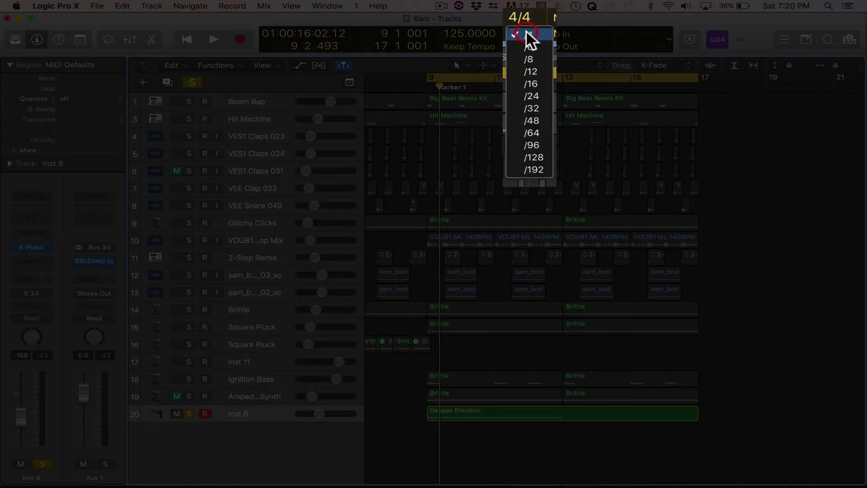
left_click(528, 59)
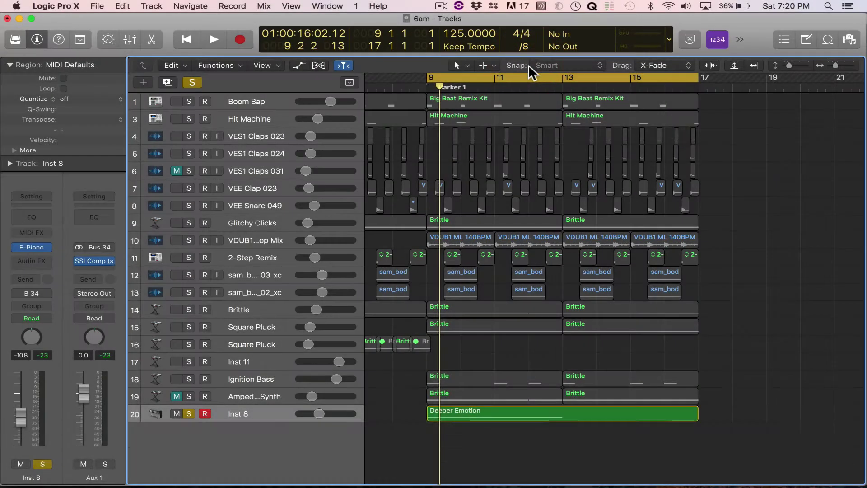
key("super+grave")
scroll(463, 140, "up", 5)
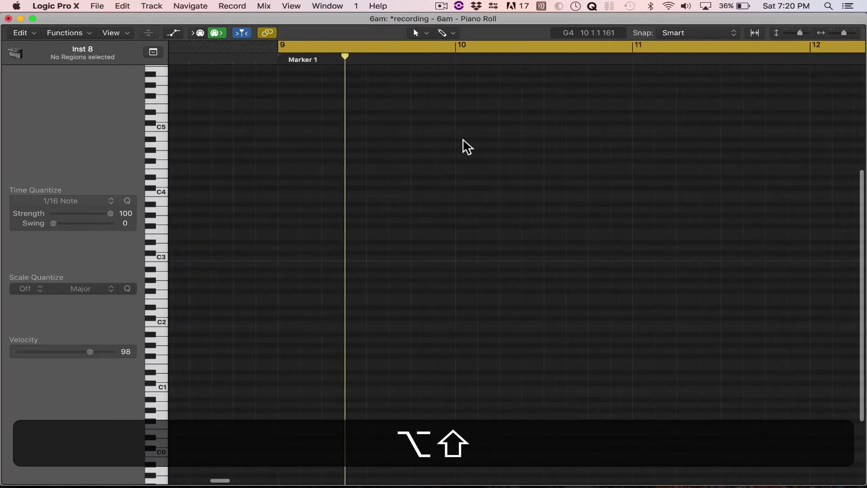
scroll(463, 140, "up", 3)
Select the Deeper Emotion region in the Tracks window and return to the Piano Roll to show its notes.
key("alt+shift+super+grave")
left_click(459, 409)
key("super+grave")
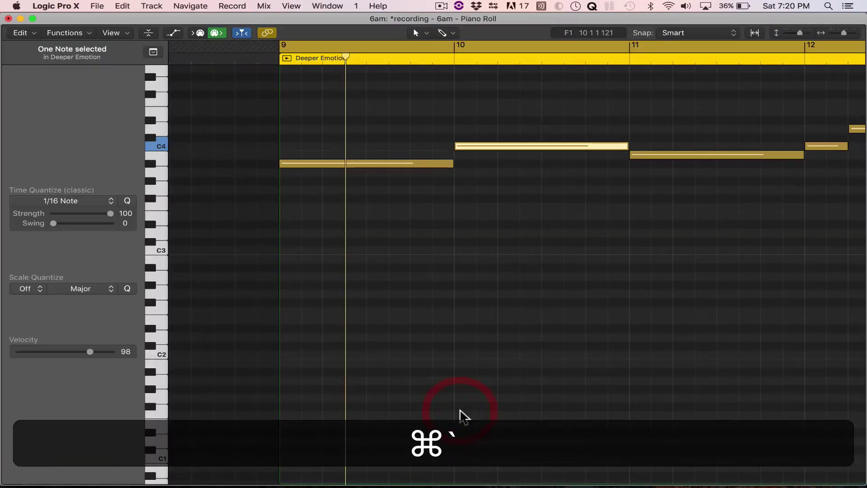
Set the division value to /4 in the Tracks window and show the whole Deeper Emotion region in the Piano Roll.
key("super+grave")
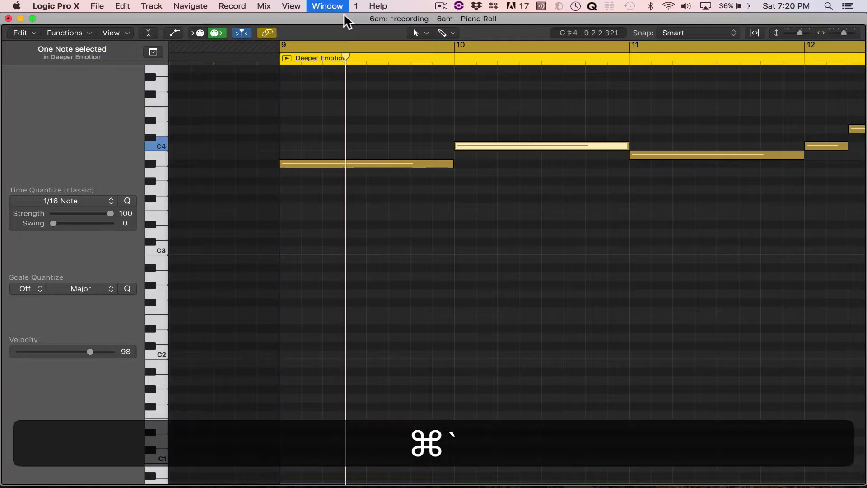
left_click(524, 46)
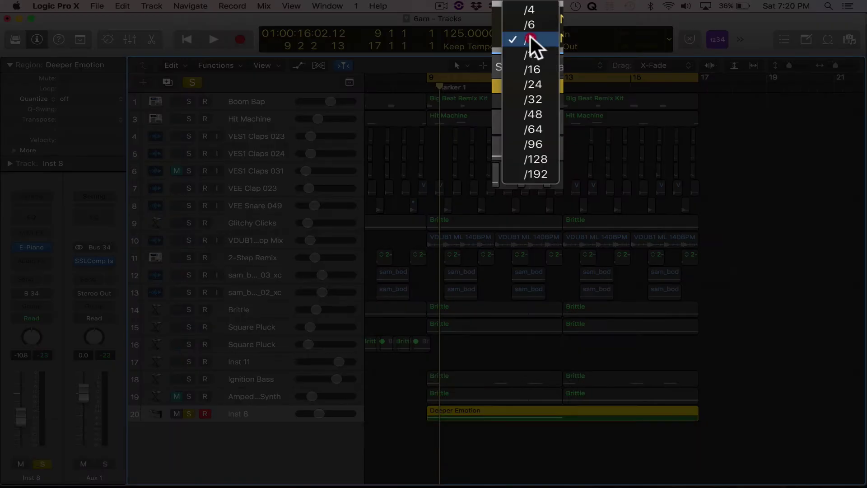
left_click(527, 9)
key("super+grave")
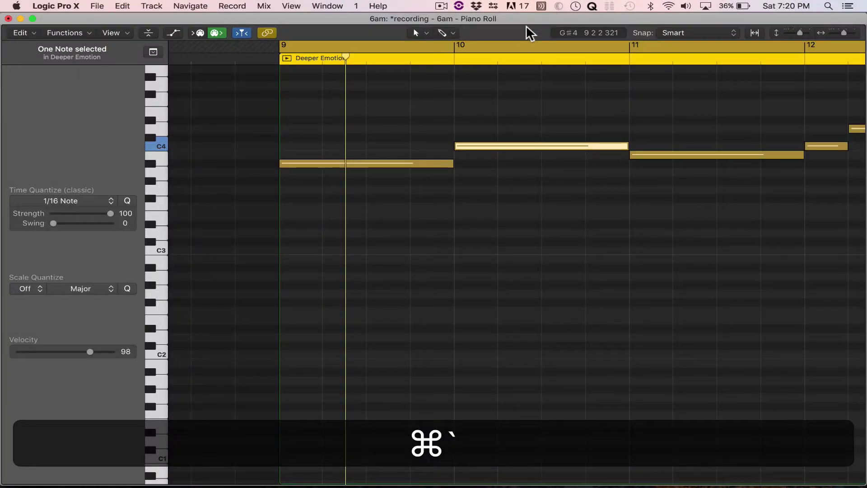
scroll(450, 196, "down", 5)
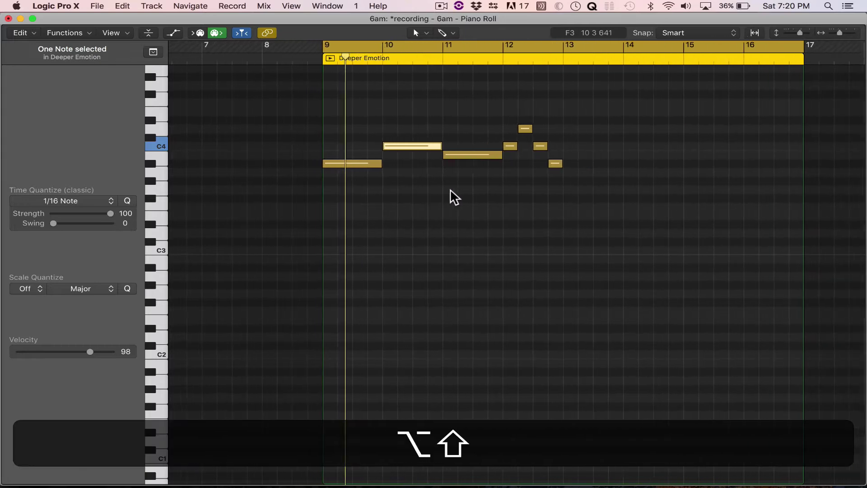
Raise the velocity of the A♯3 note in bar 9 to 127 with the Velocity tool.
left_click(426, 30)
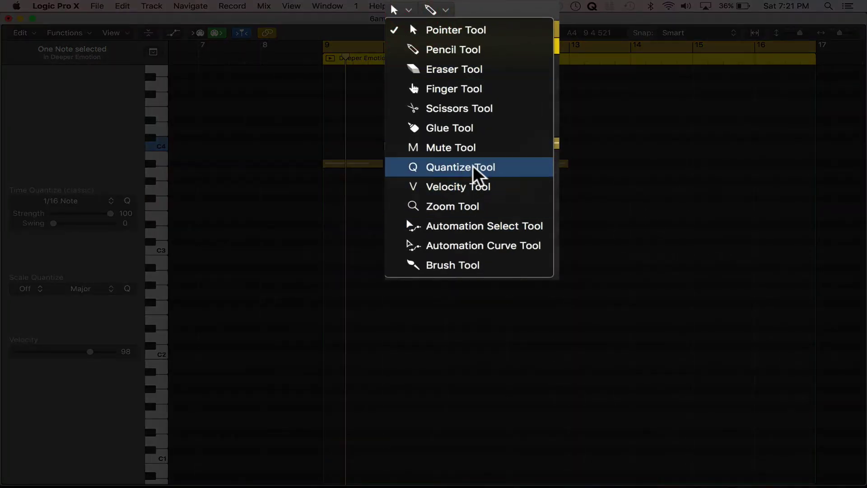
left_click(477, 186)
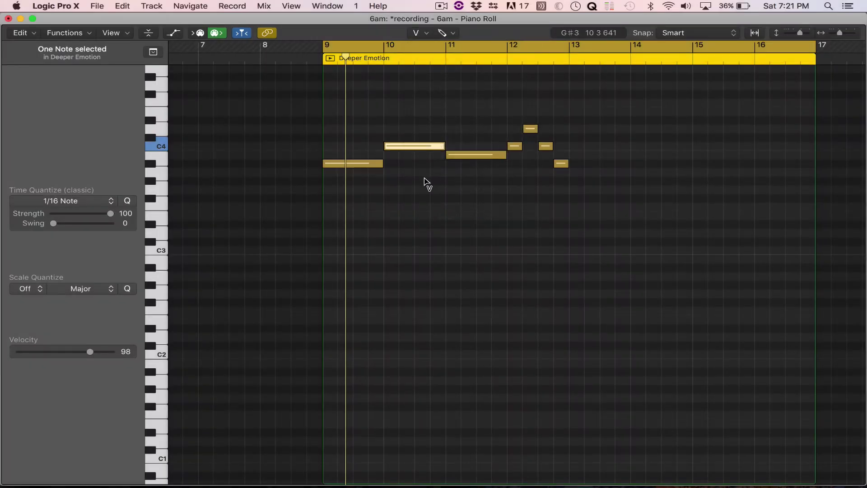
left_click(425, 180)
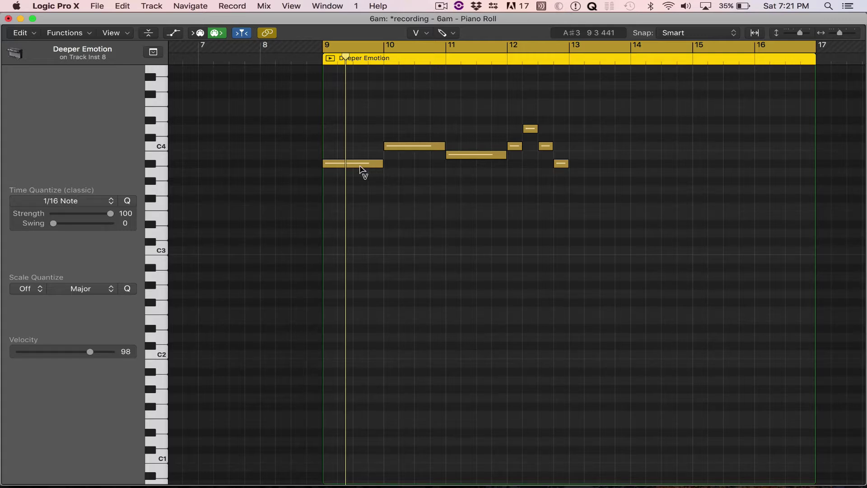
mouse_move(358, 165)
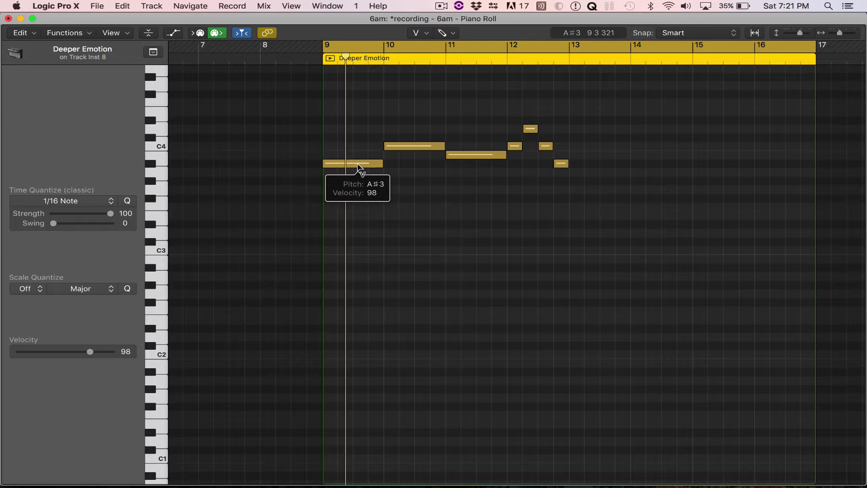
left_click(357, 165)
left_click_drag(357, 166, 352, 41)
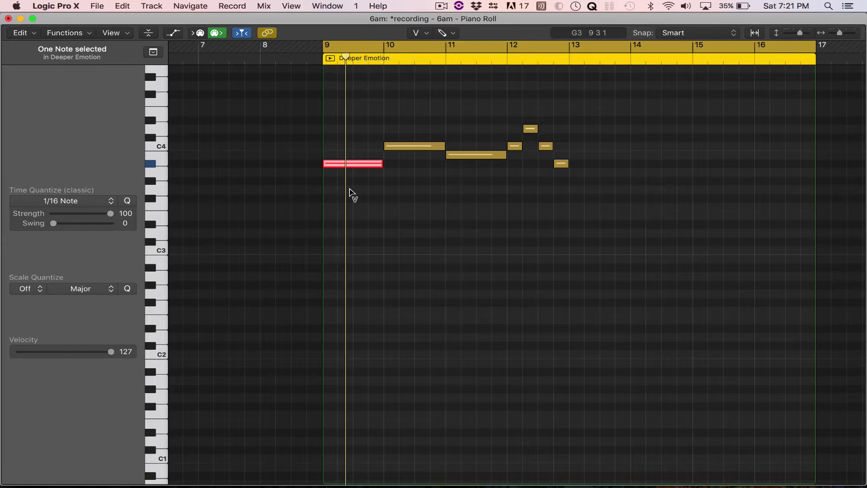
Lower the velocity of the A♯3 note in bar 9 to 22 with the Velocity tool.
left_click(353, 164)
left_click(364, 164)
left_click_drag(364, 164, 364, 206)
left_click(362, 206)
left_click(353, 166)
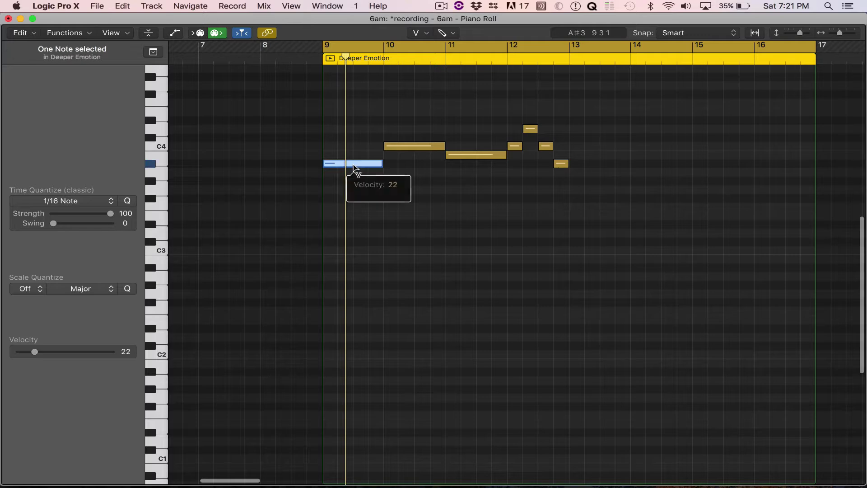
Raise the velocity of the A♯3 note in bar 9 to 62, finishing with the Velocity slider.
left_click(354, 166)
left_click_drag(354, 168, 374, 143)
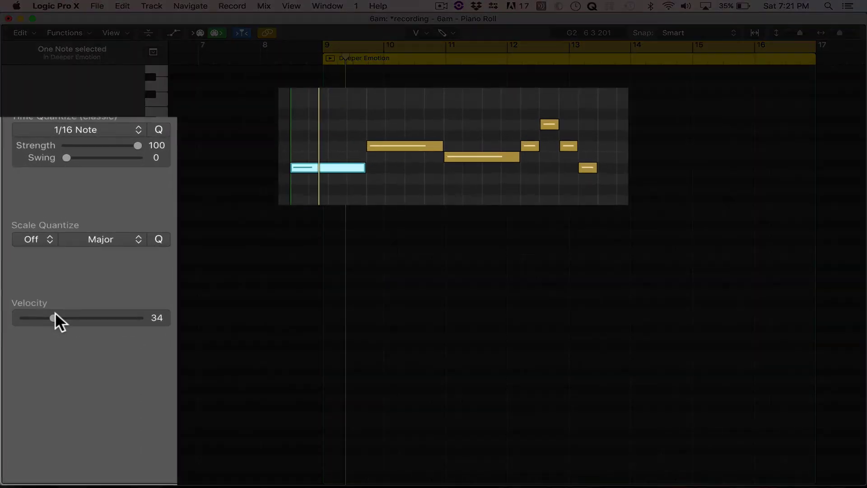
left_click_drag(55, 314, 107, 316)
Set the velocity of the C4 note in bar 10 to 45 and clear the note selection.
left_click(410, 145)
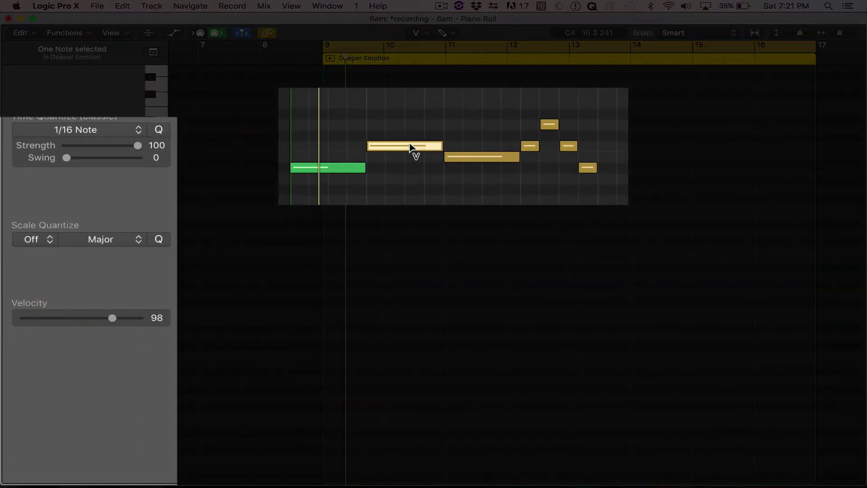
left_click_drag(110, 322, 59, 319)
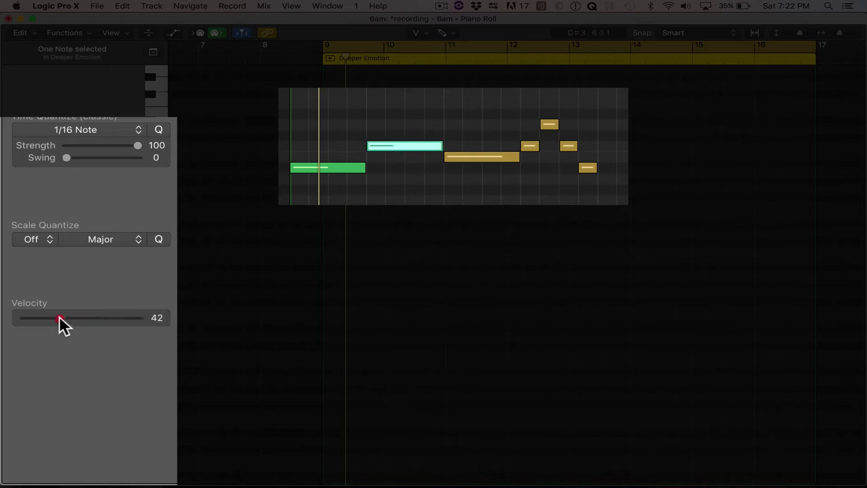
left_click(396, 131)
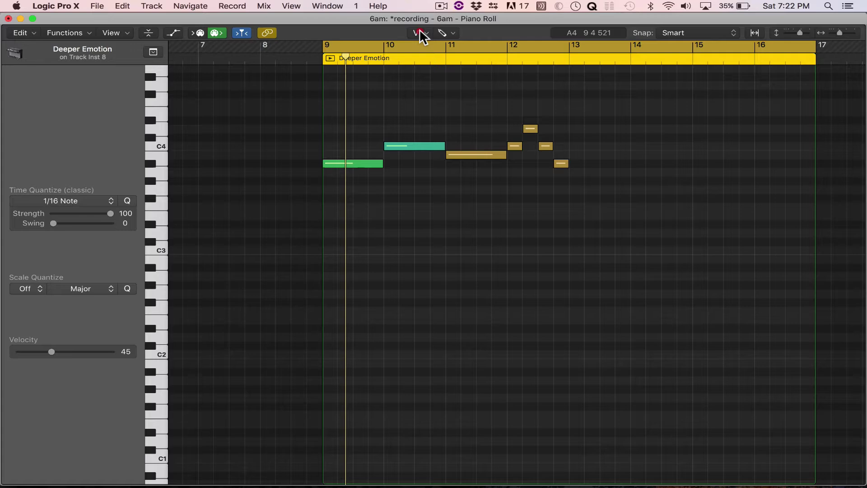
Switch to the Pointer tool and select the bar 10 C4 and bar 9 A♯3 notes in turn to check their velocities.
left_click(420, 32)
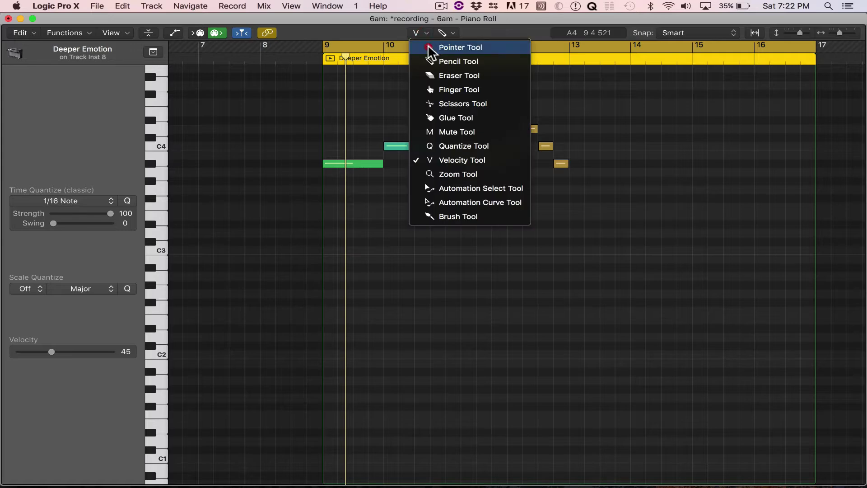
left_click(434, 45)
left_click(399, 145)
left_click(370, 183)
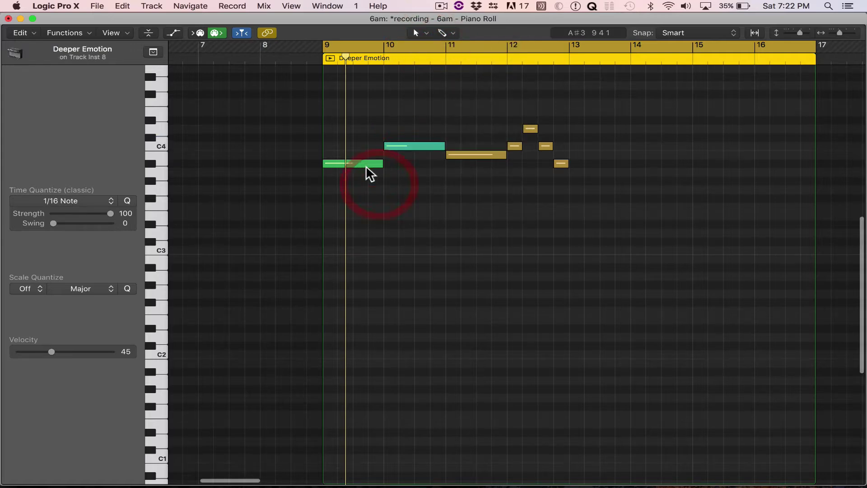
left_click(366, 165)
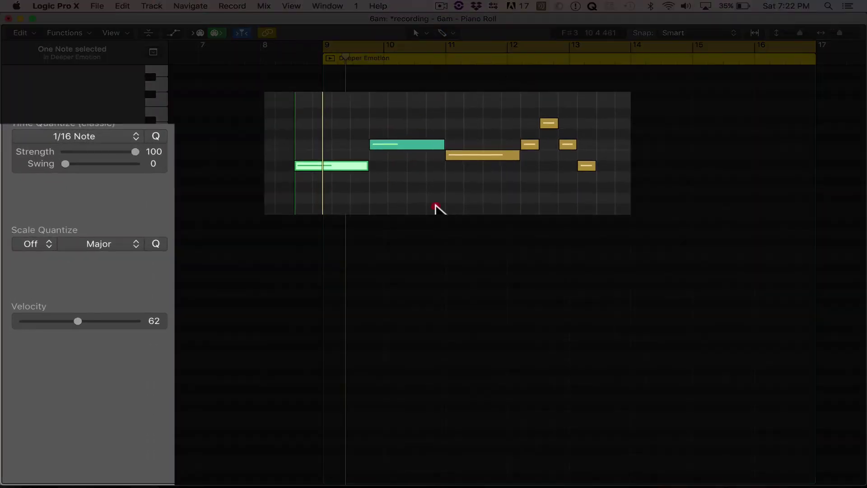
Set the velocity of the B3 note in bar 11 to 37 with the Velocity slider.
left_click(434, 187)
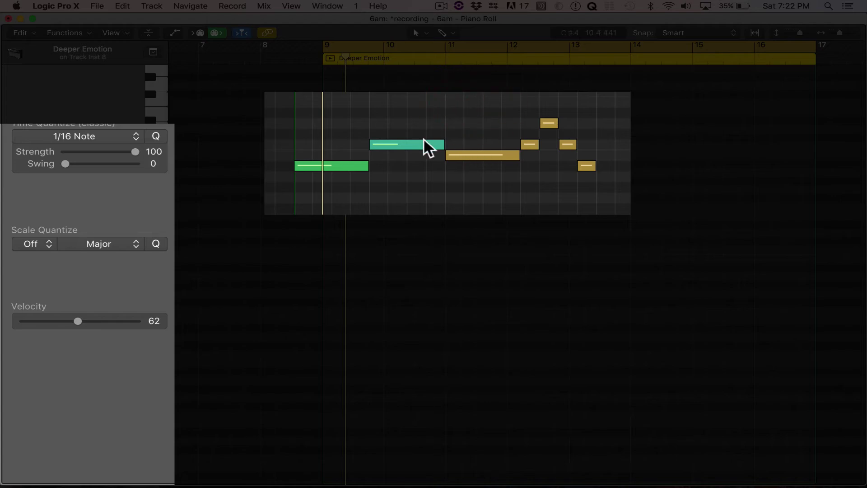
left_click(479, 157)
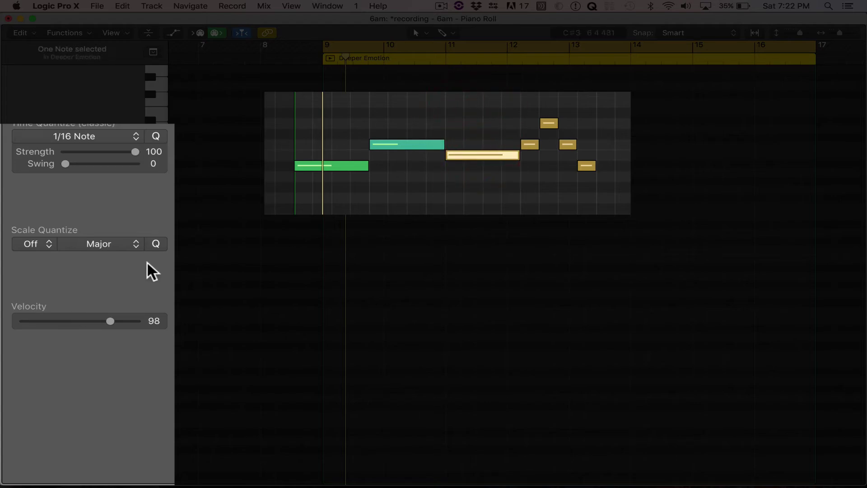
left_click_drag(110, 321, 44, 354)
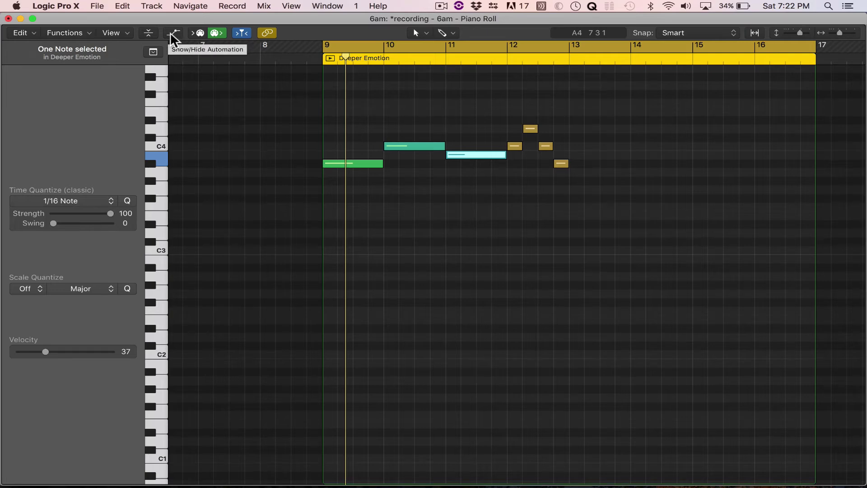
Show the automation area in the Piano Roll and set its parameter to Note Velocity.
left_click(171, 34)
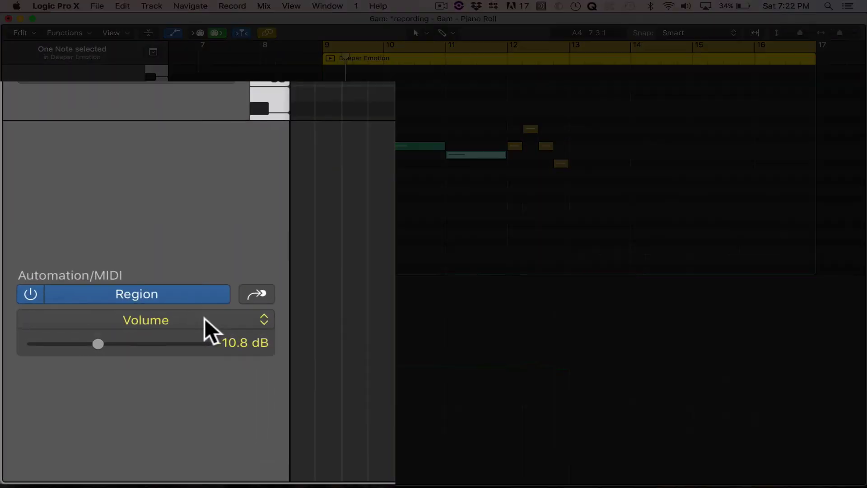
left_click(118, 389)
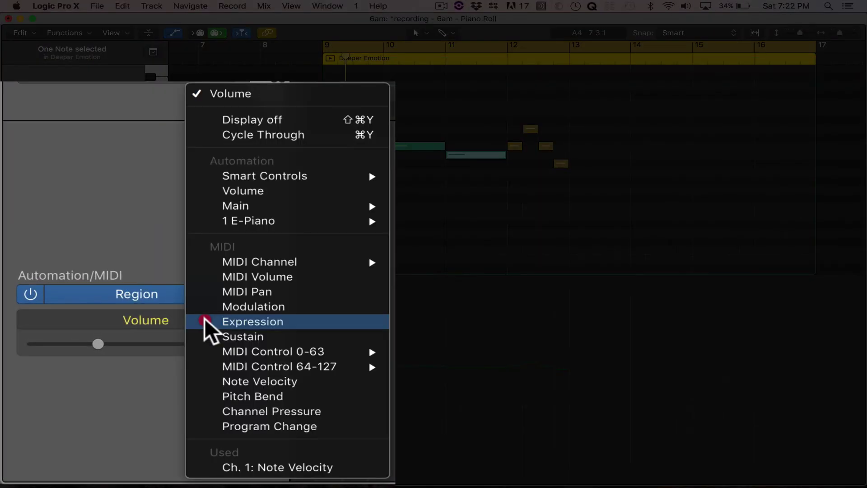
left_click(279, 381)
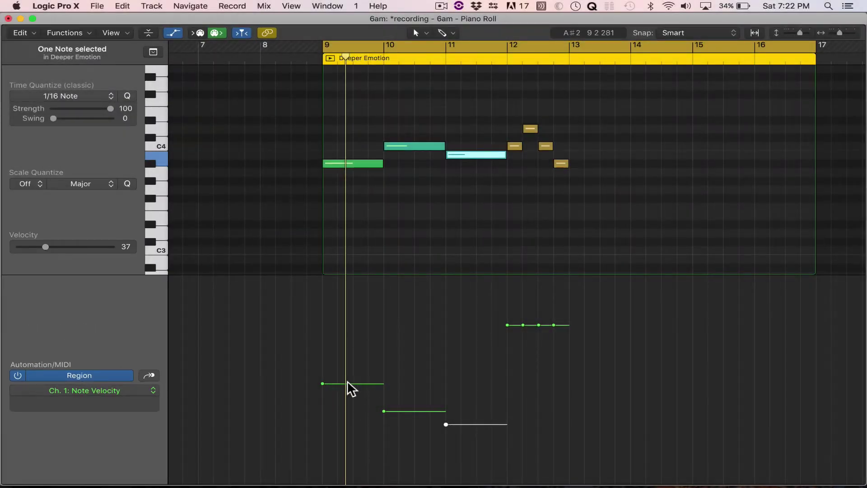
In the Note Velocity lane, raise the bar 9 note slightly below the bar 12 notes' level and the bar 10 note above that level.
left_click_drag(348, 381, 351, 333)
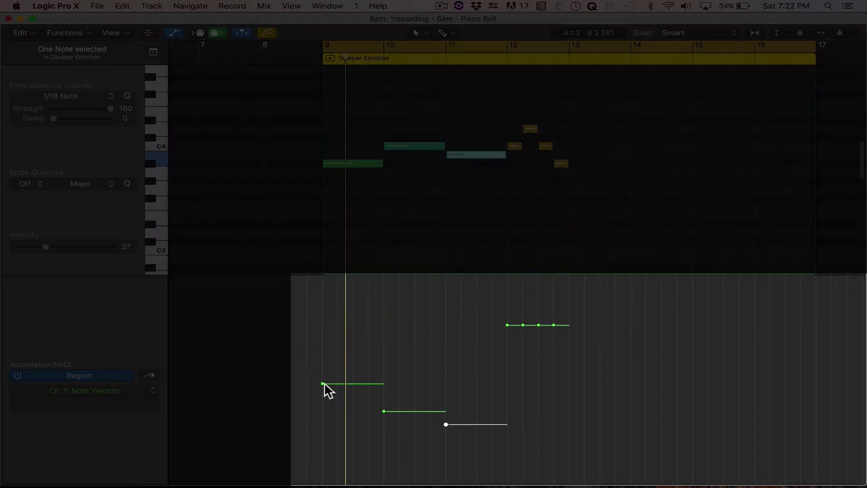
left_click_drag(324, 384, 324, 337)
left_click_drag(384, 411, 384, 300)
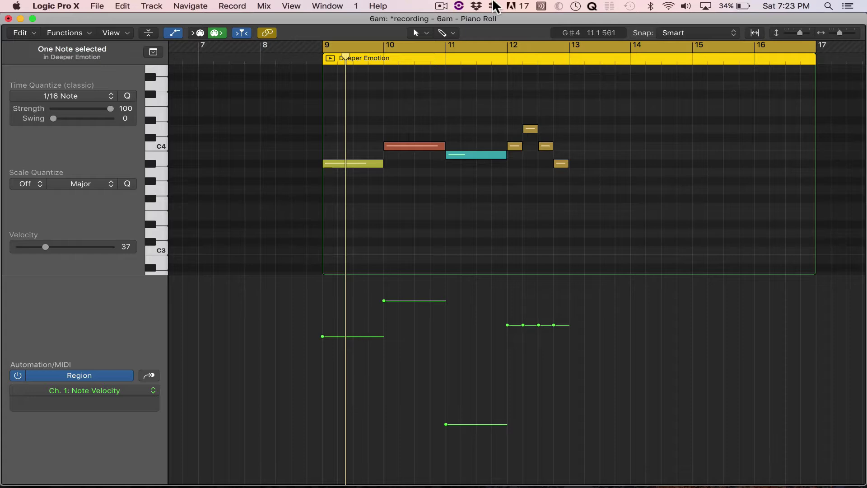
With the Pencil tool, draw falling and rising Note Velocity ramps across bars 9 to 12, finishing with a steady rise, and play it back.
left_click(419, 33)
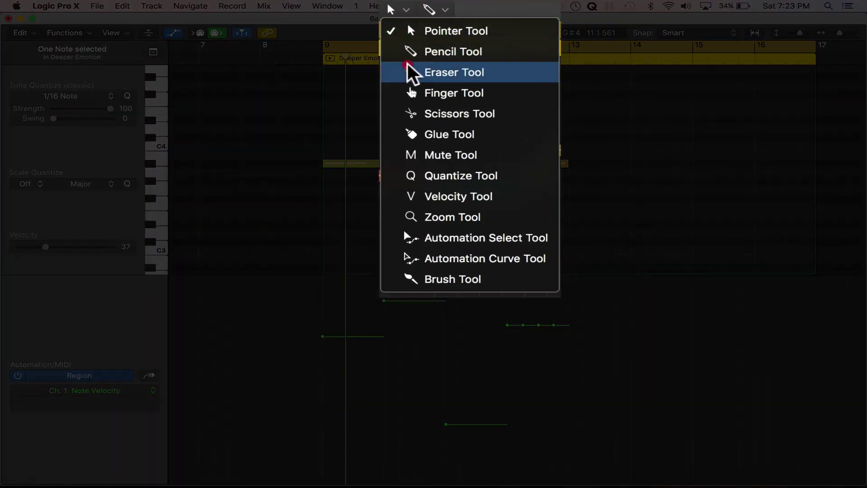
left_click(433, 53)
mouse_move(322, 337)
left_mouse_down()
mouse_move(446, 374)
mouse_move(588, 385)
mouse_move(659, 409)
left_mouse_up()
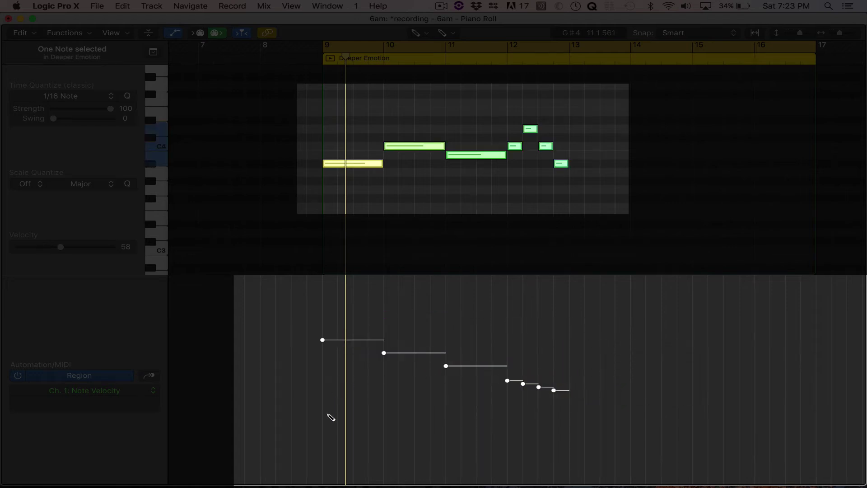
mouse_move(330, 417)
left_mouse_down()
mouse_move(516, 306)
mouse_move(589, 287)
left_mouse_up()
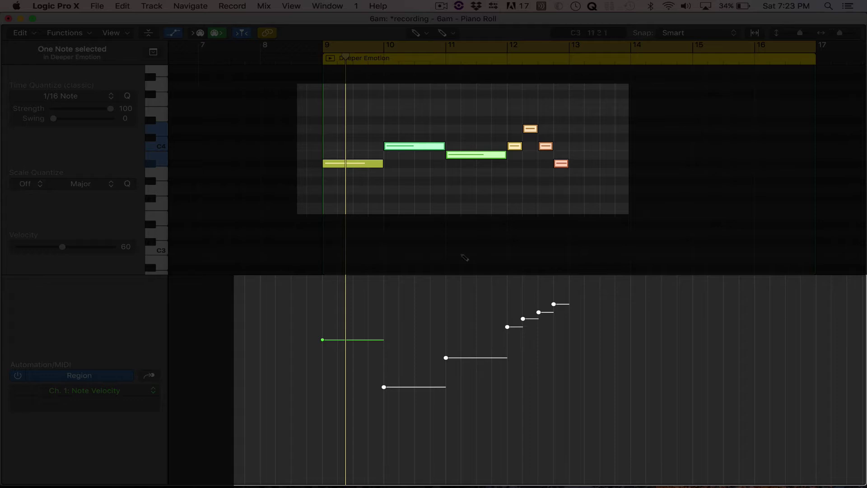
mouse_move(315, 441)
left_mouse_down()
mouse_move(590, 300)
mouse_move(627, 301)
left_mouse_up()
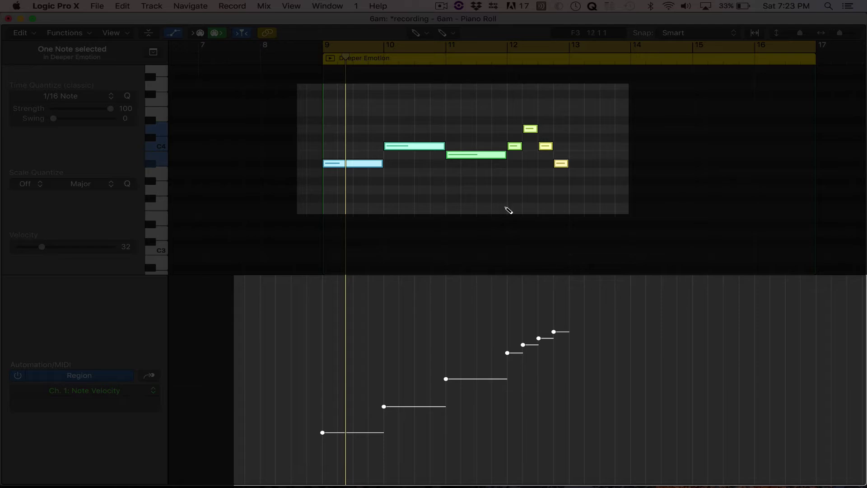
key("space")
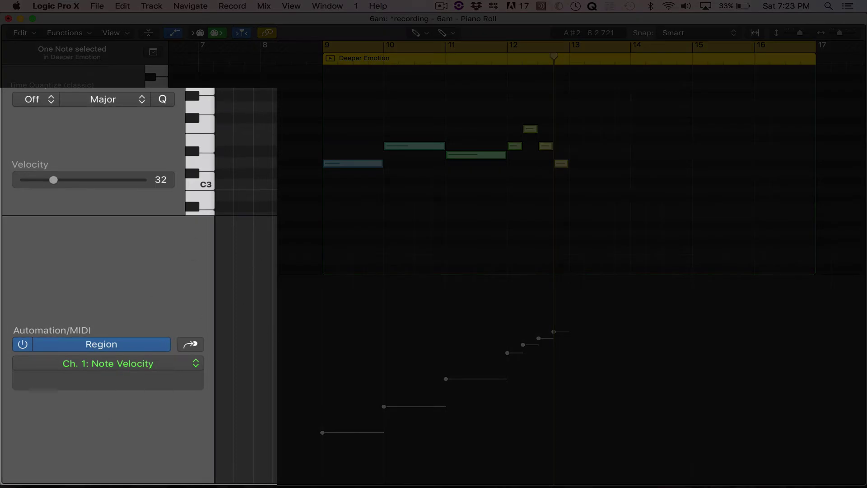
Set the automation area's parameter to Sustain.
left_click(150, 360)
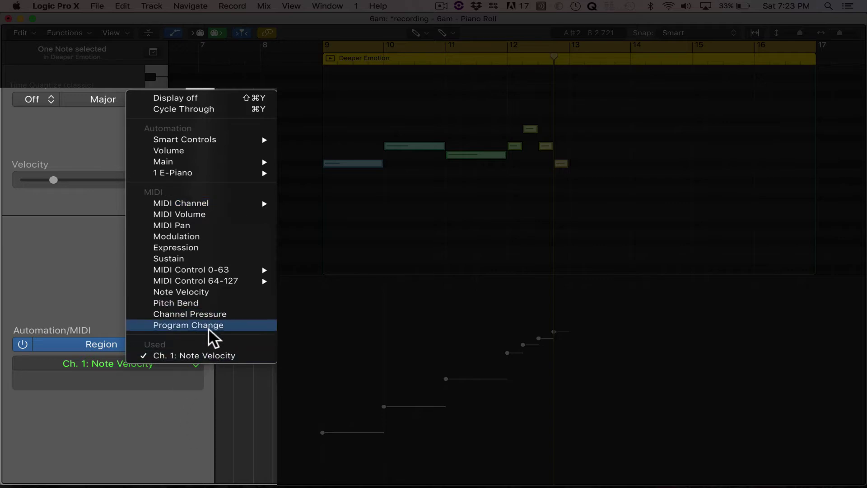
mouse_move(201, 280)
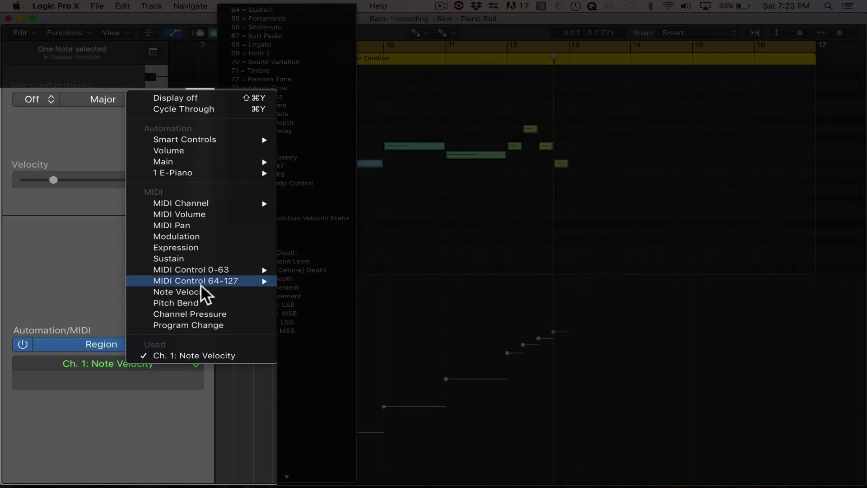
left_click(185, 259)
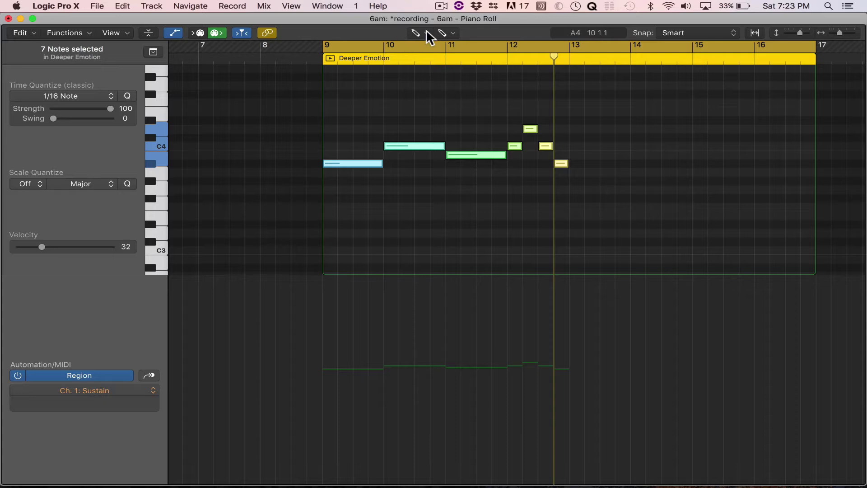
Switch to the Pointer tool and delete the six notes after the bar 9 note.
left_click(427, 33)
left_click(437, 47)
left_click_drag(401, 113, 565, 190)
key("Delete")
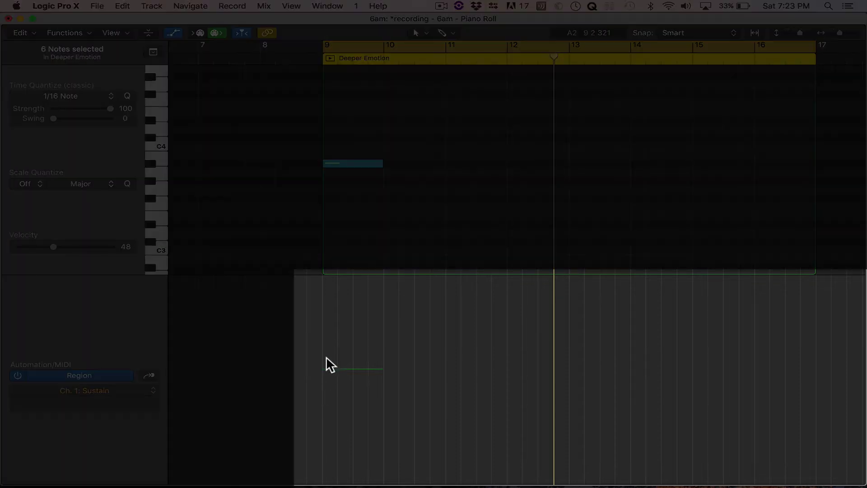
Add a Sustain point at the start of bar 9, raise it to 127, shift it slightly later and play the result.
left_click(326, 359)
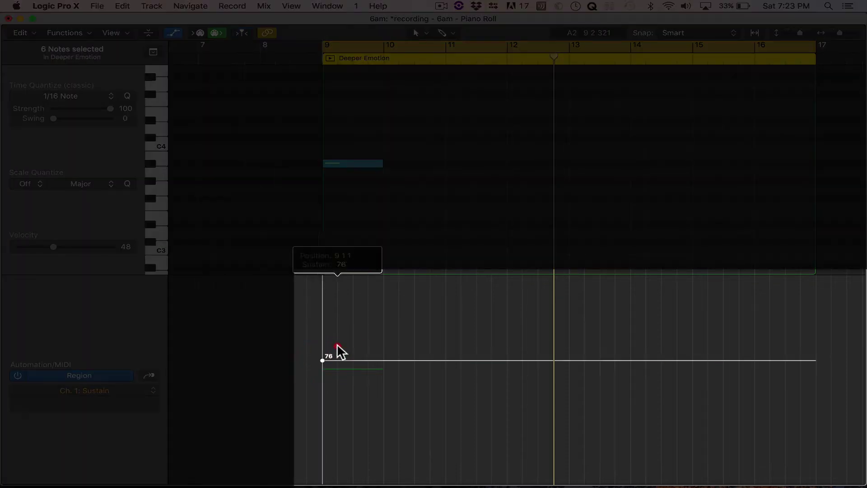
left_click_drag(337, 346, 330, 227)
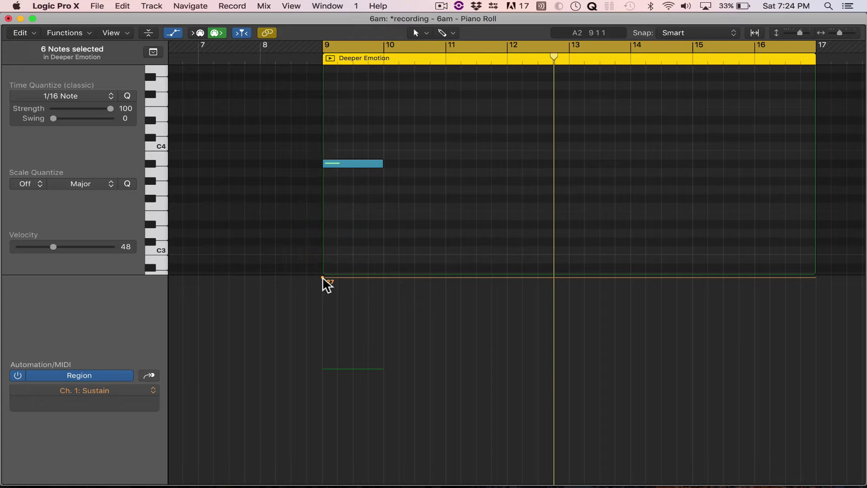
left_click_drag(323, 277, 332, 276)
key("space")
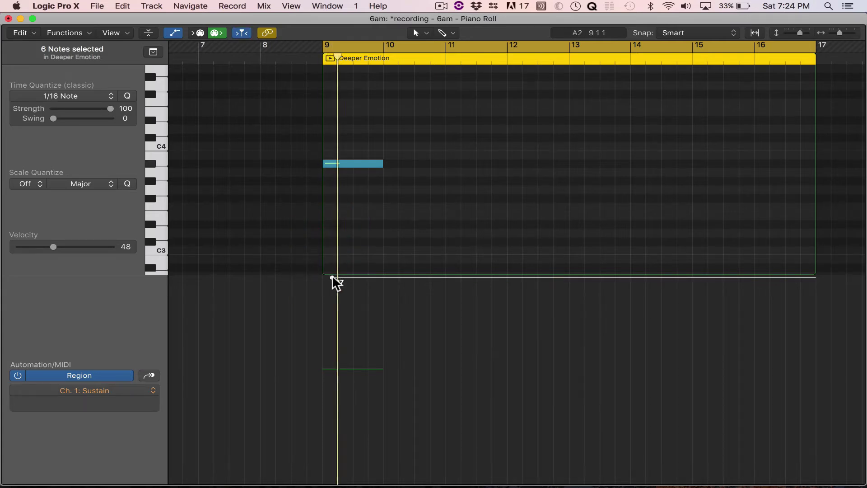
Raise the bar 9 A♯3 note's velocity to 69 directly on the note and stop playback.
left_click_drag(352, 164, 376, 151)
left_click(367, 180)
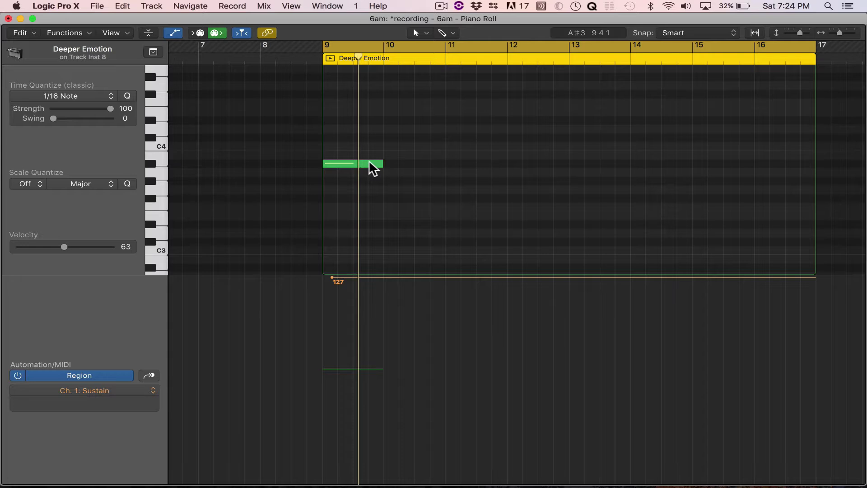
left_click(372, 147)
left_click(367, 162)
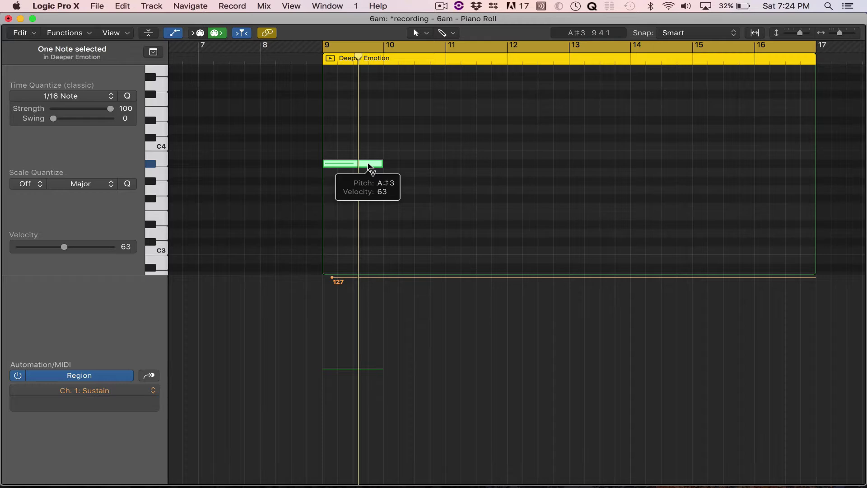
mouse_move(368, 165)
left_mouse_down()
mouse_move(362, 170)
mouse_move(367, 129)
mouse_move(360, 178)
mouse_move(362, 122)
mouse_move(374, 170)
left_mouse_up()
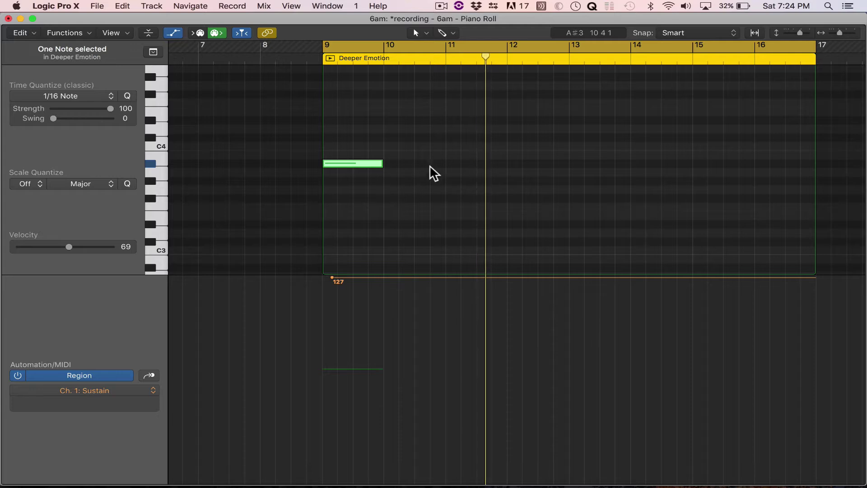
key("space")
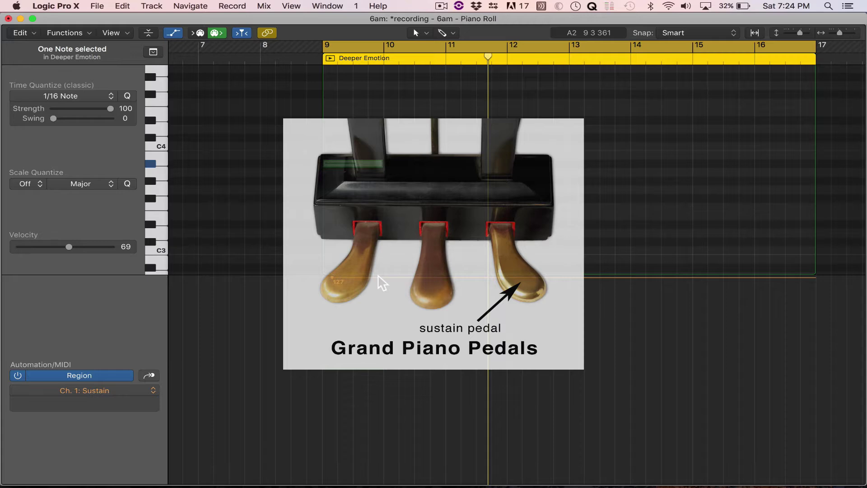
Play the sustained bar 9 note from the region start with the system volume turned up.
left_click(378, 276)
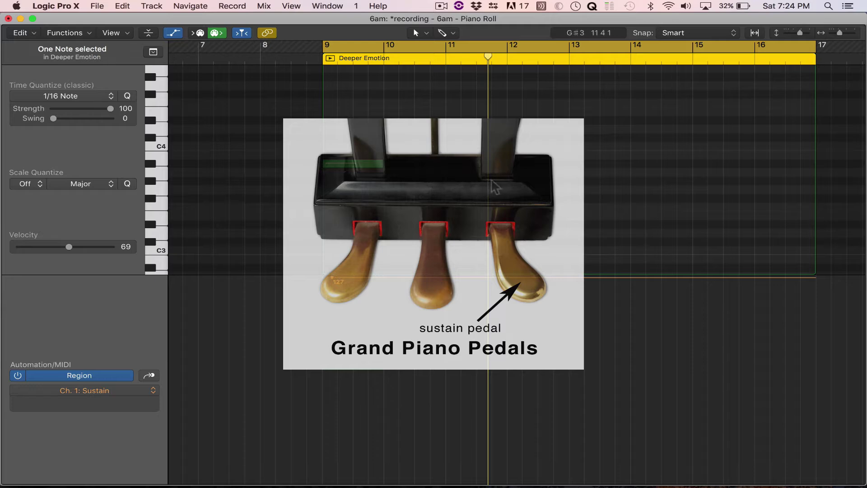
key("space")
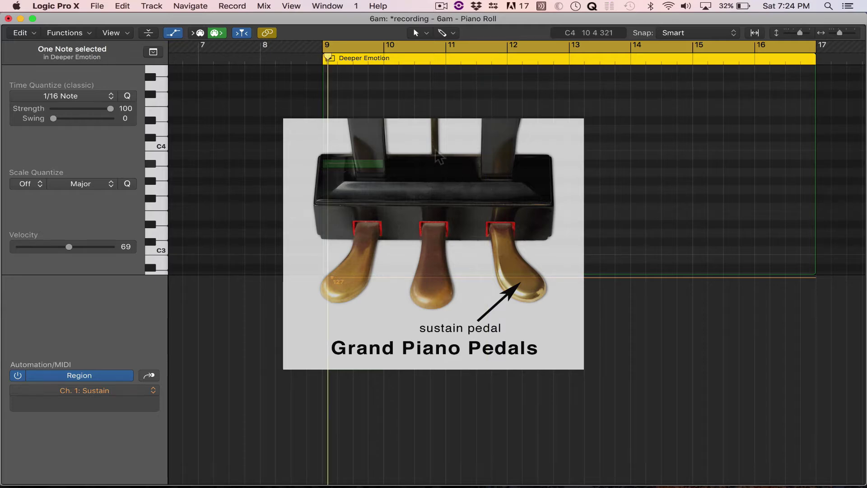
key("XF86AudioRaiseVolume")
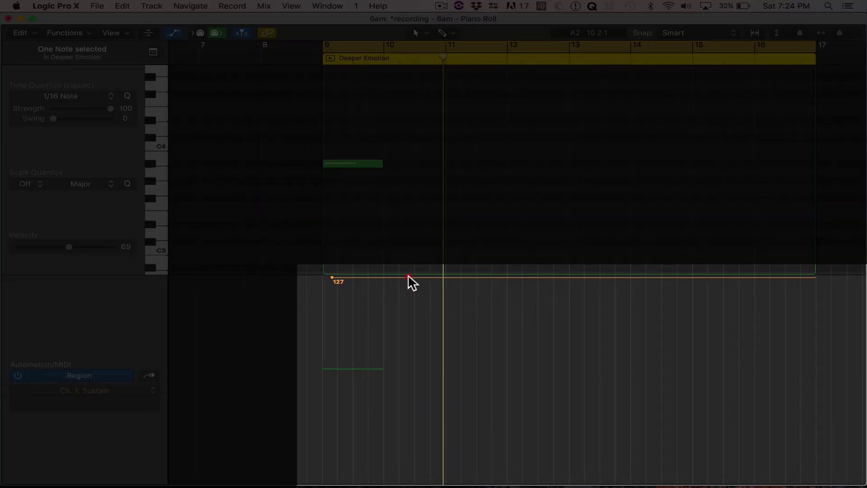
Add two Sustain points in bar 10, keep the first at 127, drop the second to 0 mid-bar, and audition the release.
left_click(404, 277)
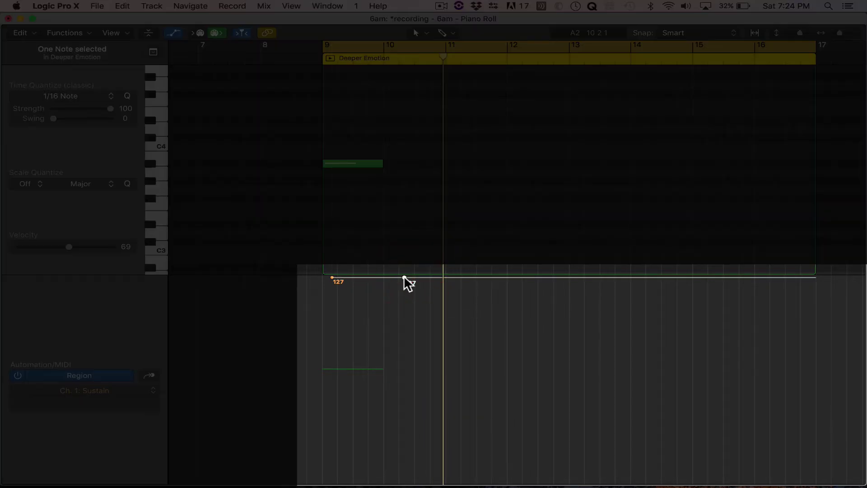
left_click(415, 277)
left_click_drag(416, 277, 462, 483)
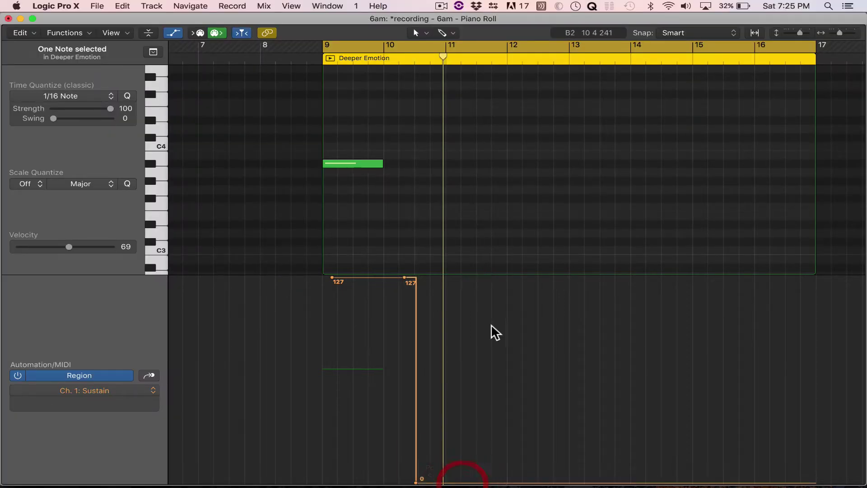
key("space")
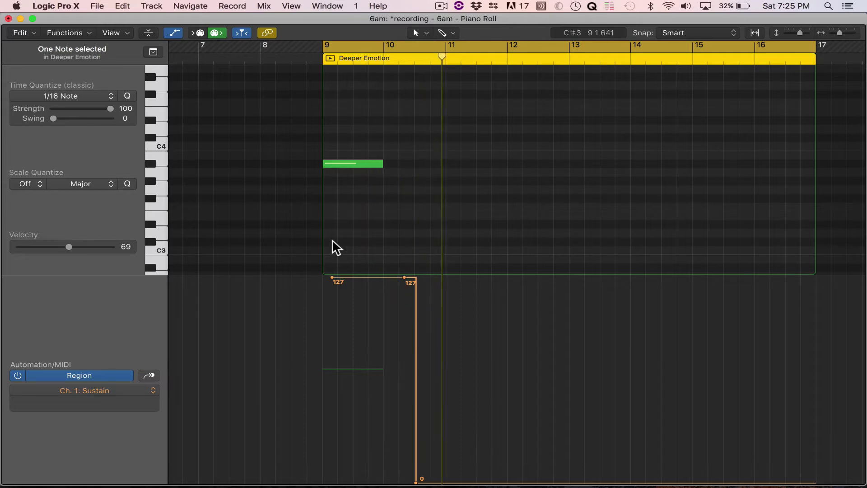
key("space")
Set the automation area's parameter to Pitch Bend and place a point at the start of bar 9 with value 0.
left_click(102, 391)
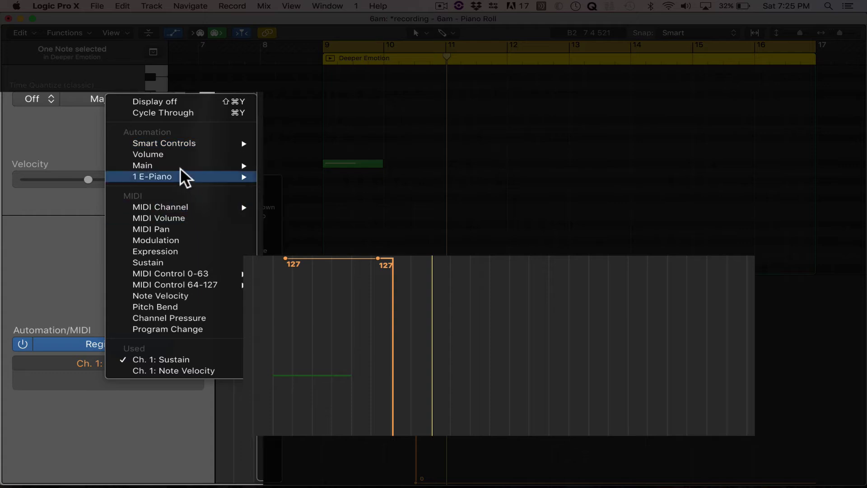
left_click(175, 307)
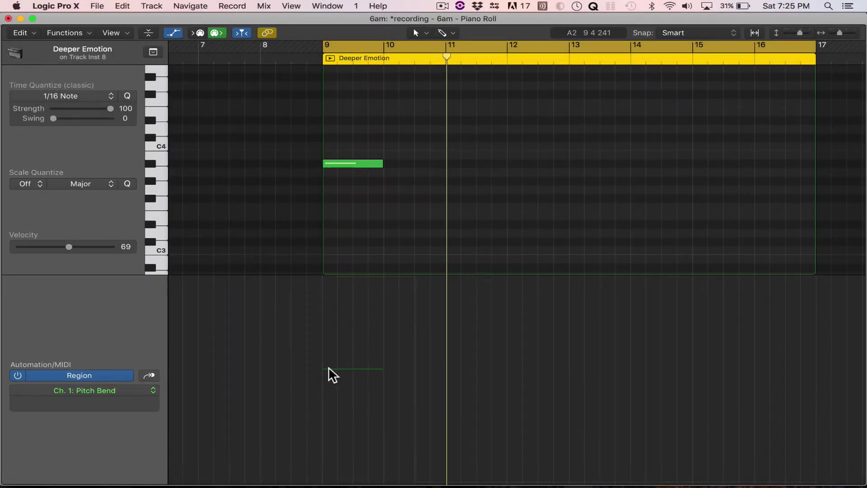
left_click(324, 368)
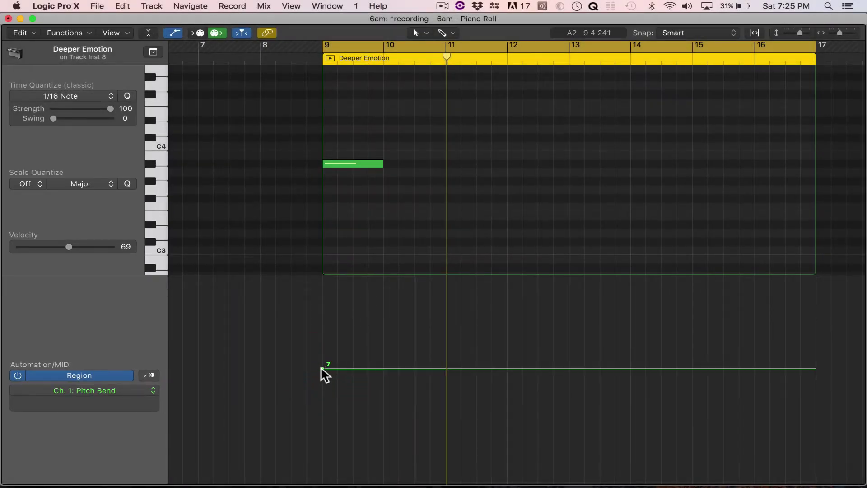
left_click(333, 369)
left_click_drag(332, 369, 332, 380)
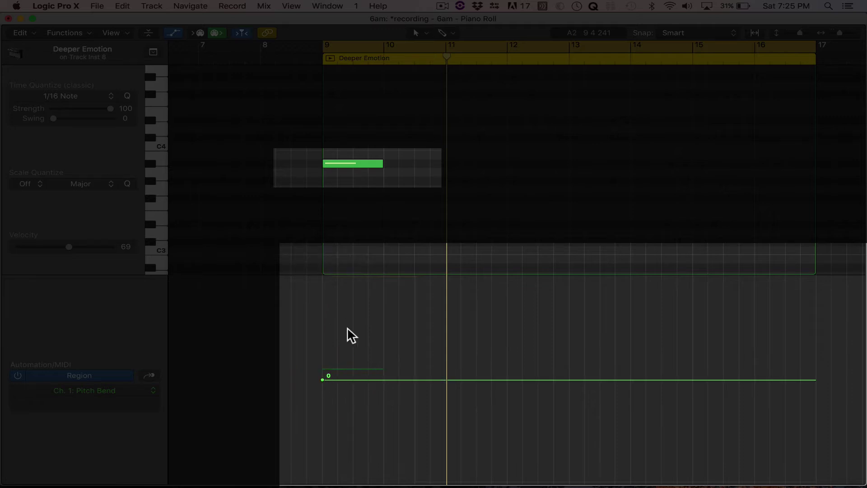
Add a Pitch Bend point late in bar 9, audition it at 39 and 61, and finally set it to -60.
left_click_drag(368, 380, 369, 316)
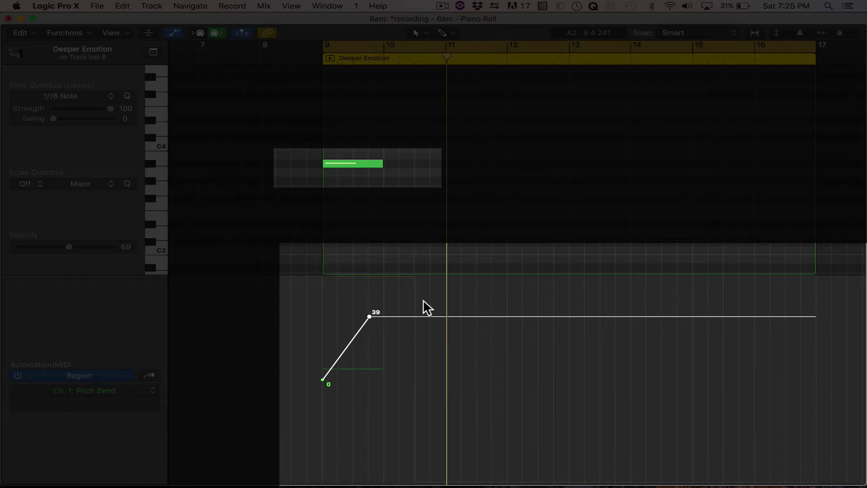
key("space")
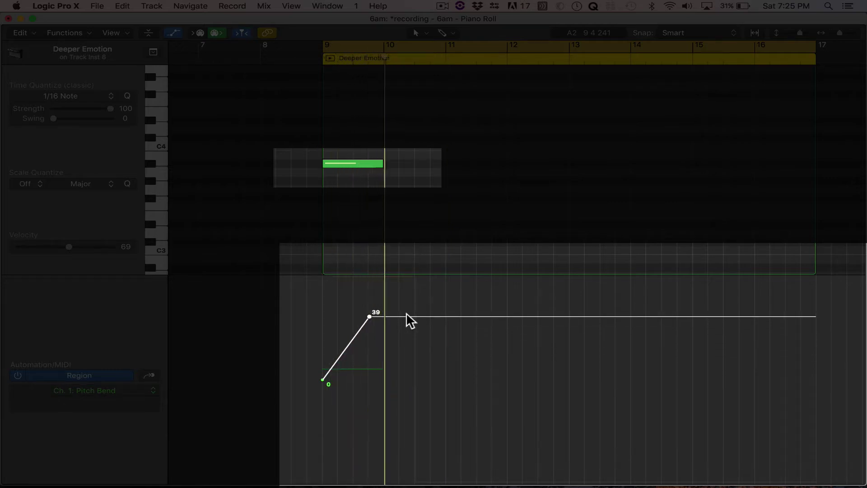
left_click_drag(406, 315, 407, 278)
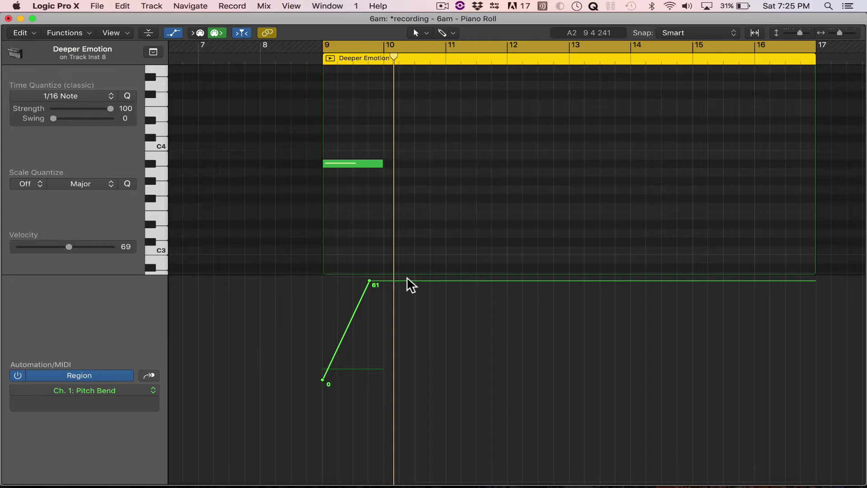
key("space")
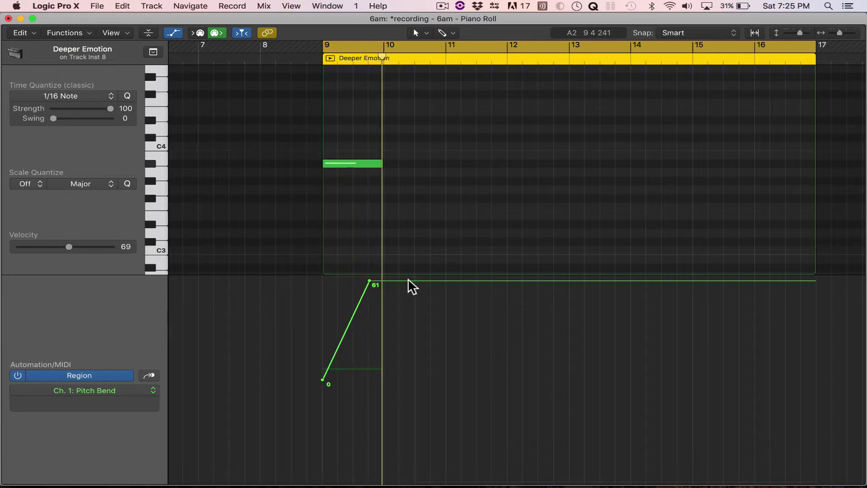
left_click_drag(407, 280, 401, 484)
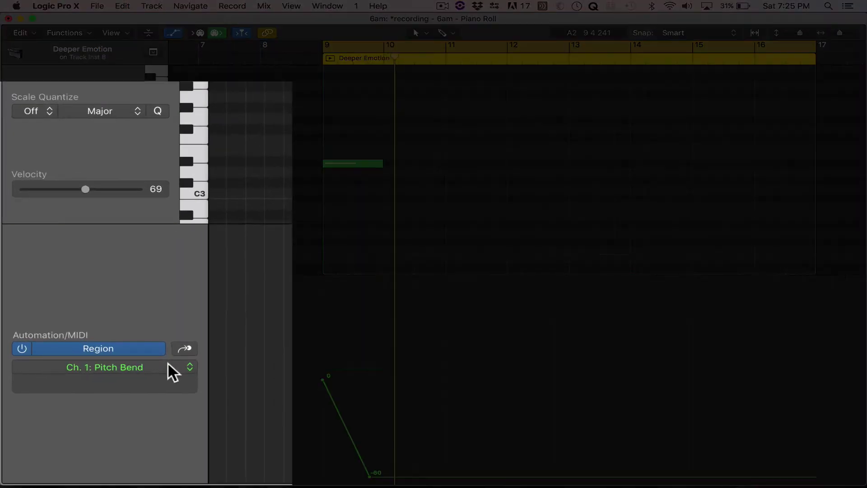
Set the automation area's parameter to Modulation and place a point at the start of bar 9 with value 21.
left_click(158, 386)
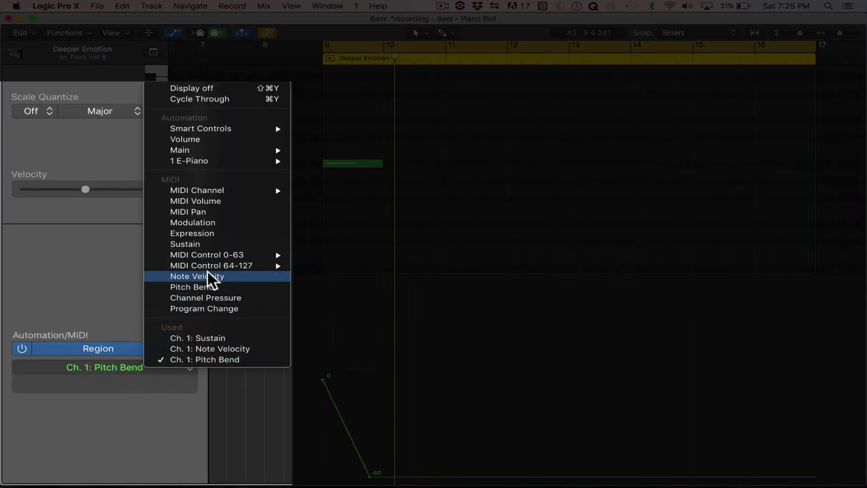
left_click(201, 223)
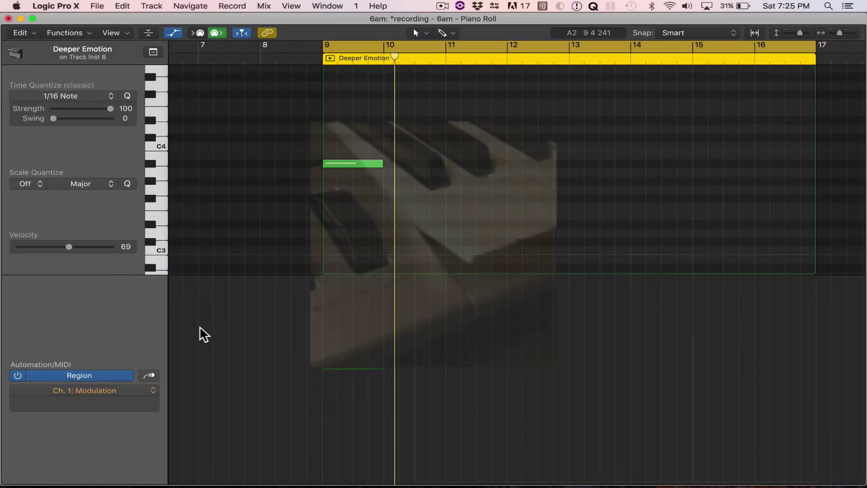
left_click(321, 369)
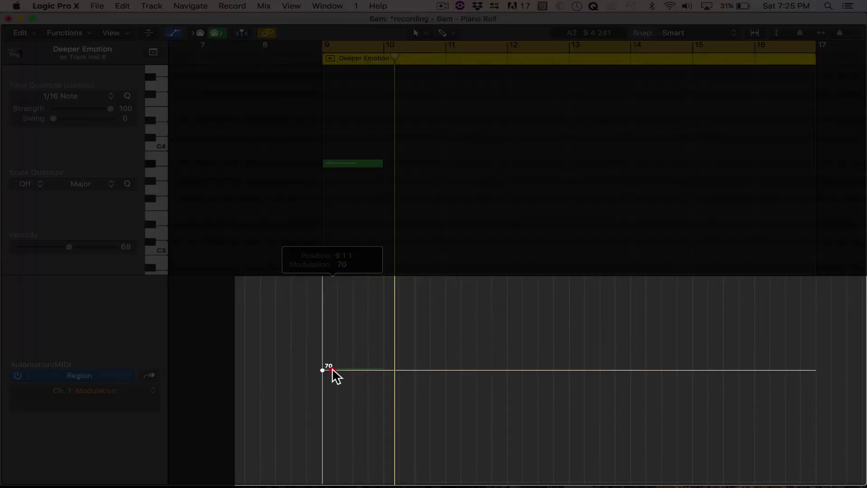
left_click_drag(332, 368, 319, 456)
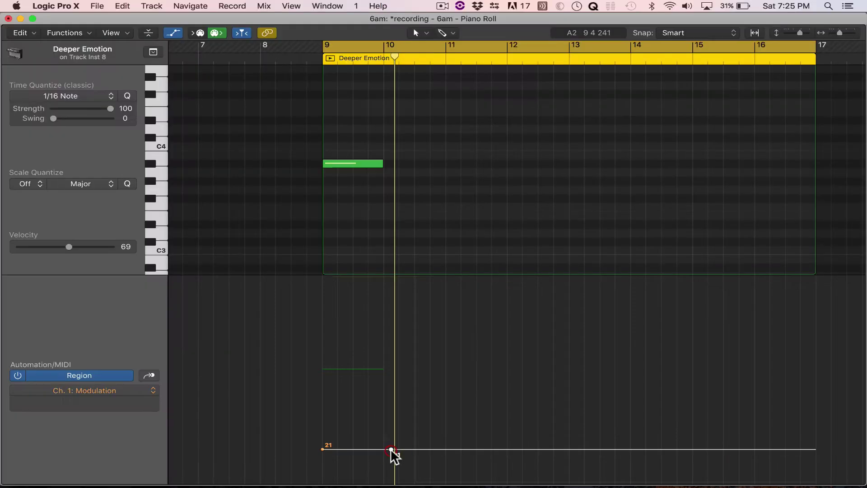
Add a Modulation point at the start of bar 10, audition it at 120, and set it to 127.
left_click(391, 449)
left_click_drag(393, 449, 398, 303)
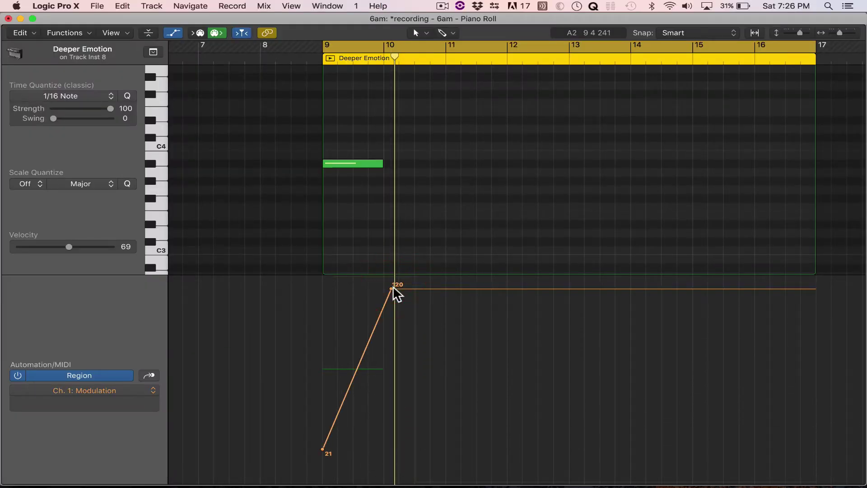
key("space")
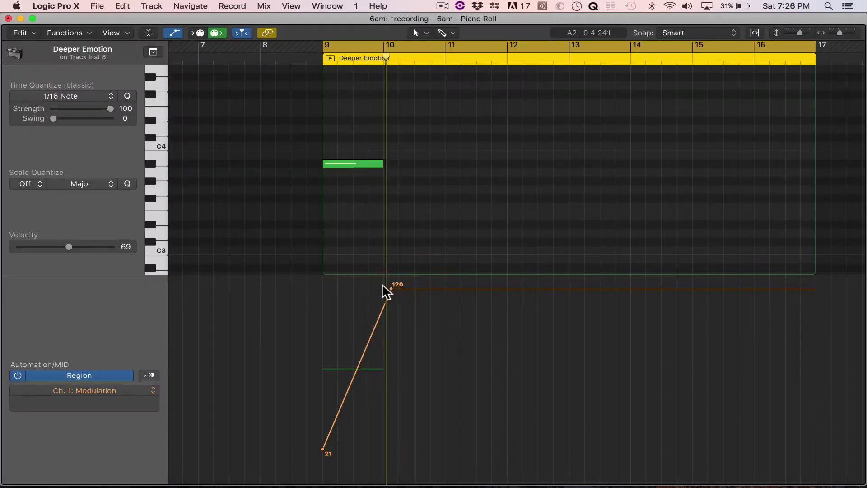
left_click(413, 286)
left_click_drag(412, 286, 410, 269)
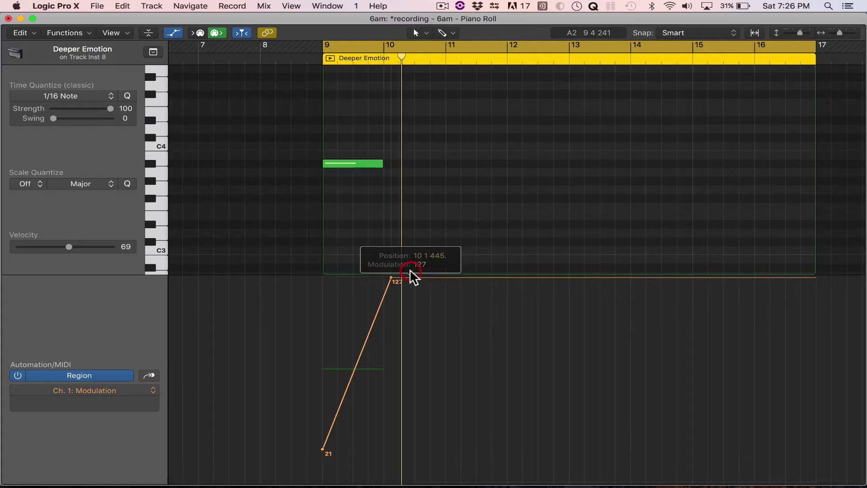
key("space")
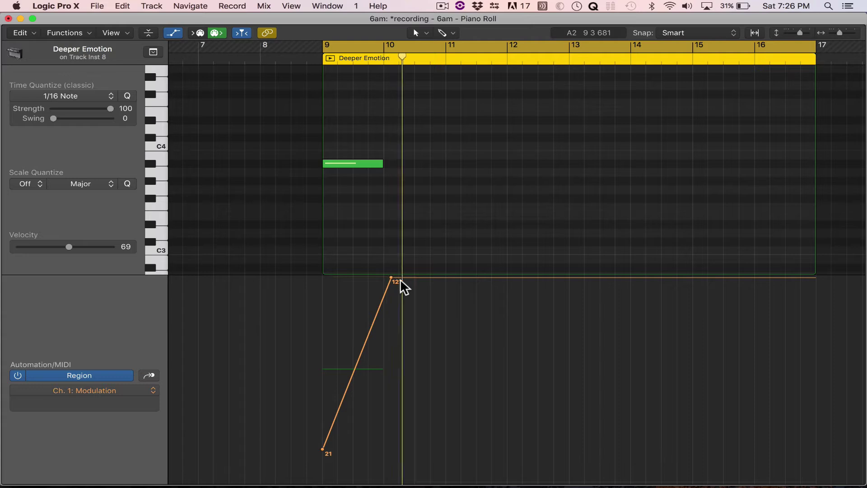
Display the region's Pitch Bend data in the automation area and delete all of its points.
left_click(147, 389)
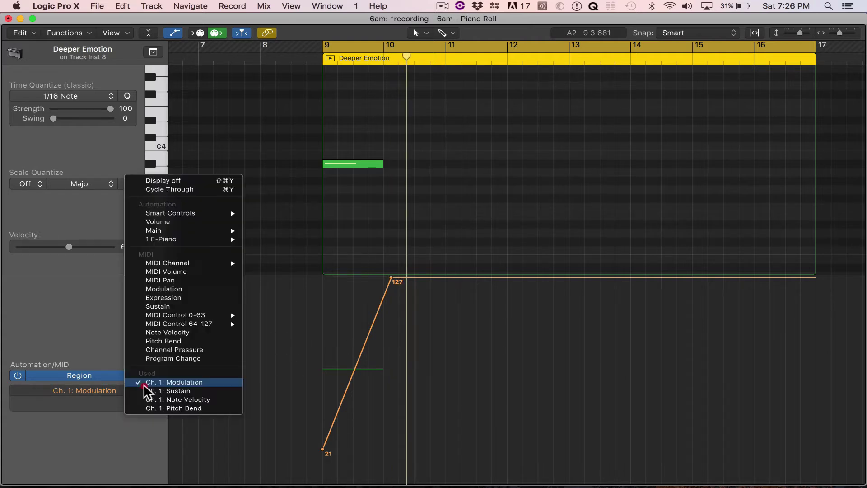
left_click(187, 408)
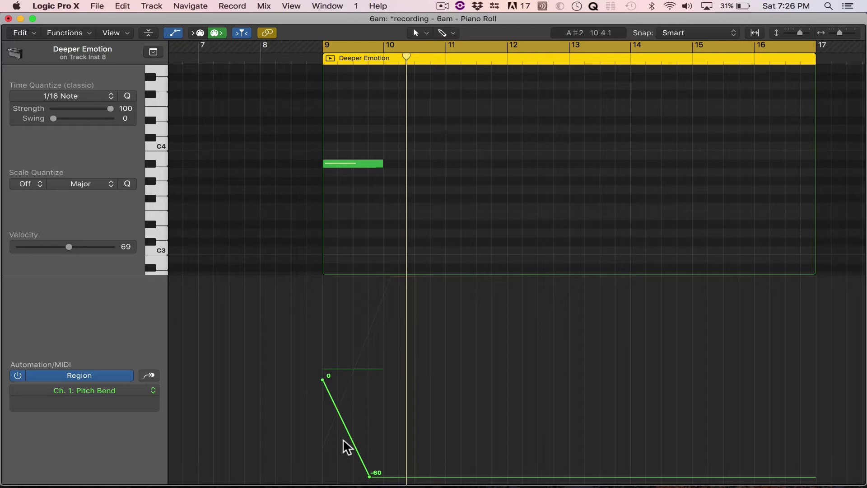
left_click(357, 357)
left_click_drag(292, 357, 431, 460)
key("Delete")
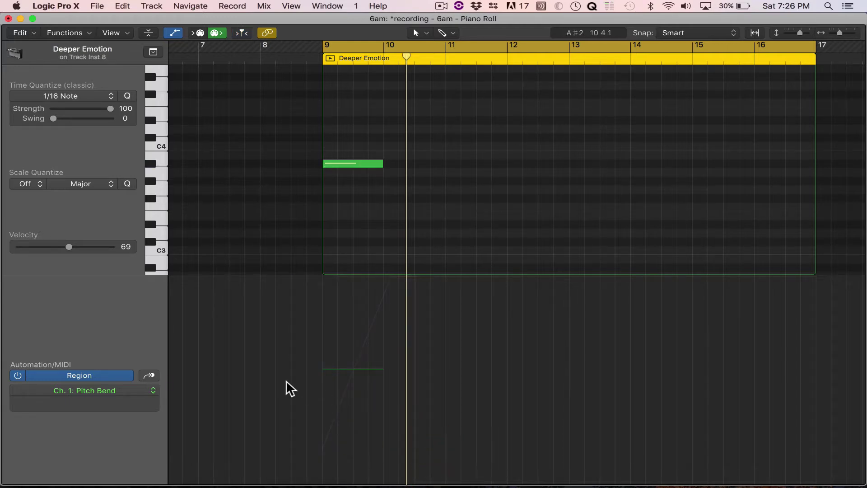
Return the automation area to Modulation, raise the point at the start of bar 9 to 127, and audition the change.
left_click(123, 389)
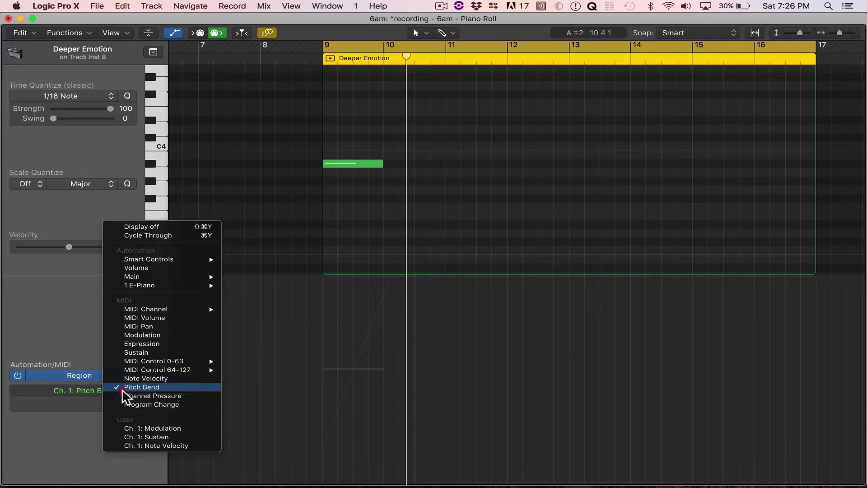
left_click(137, 429)
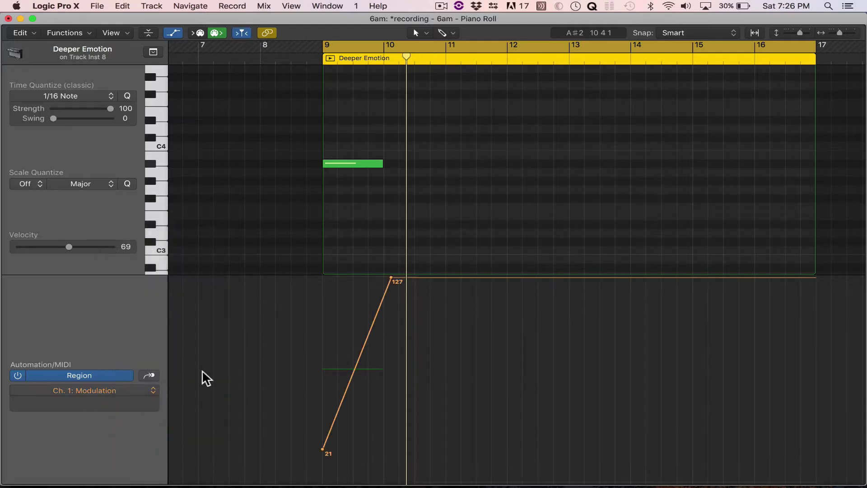
key("space")
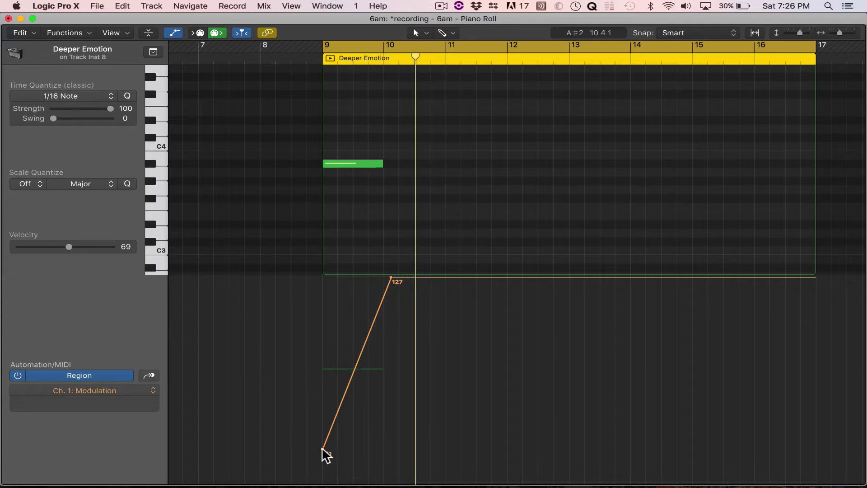
left_click_drag(322, 446, 323, 277)
key("space")
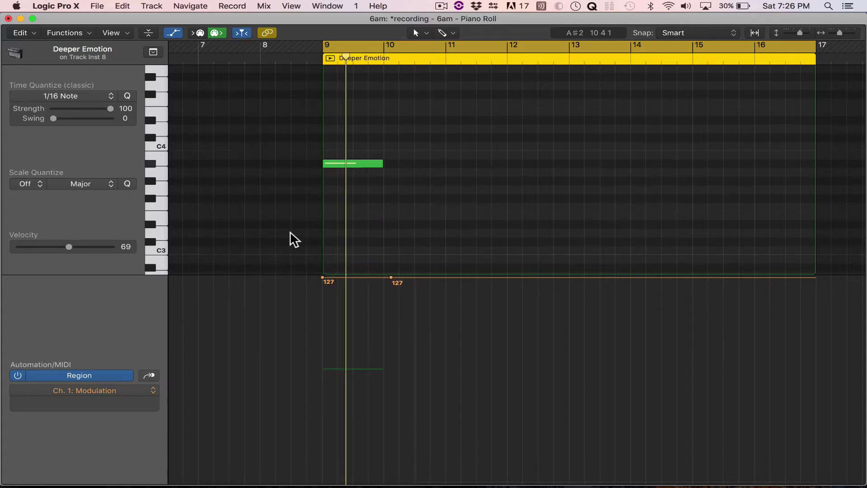
key("space")
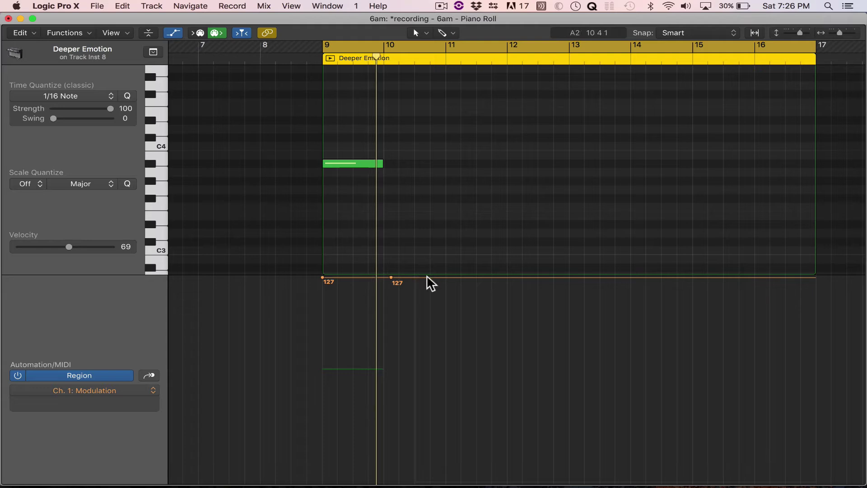
Move the second Modulation point to the end of bar 9 with value 0 and audition the falling curve.
left_click_drag(427, 277, 384, 485)
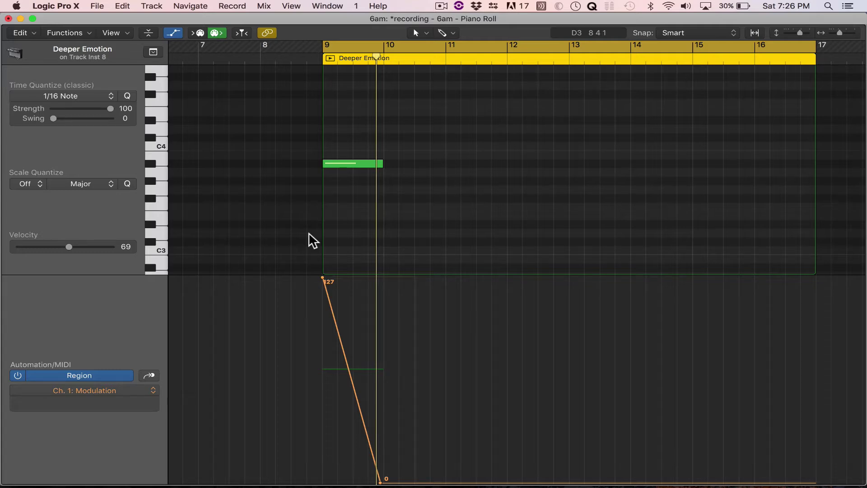
key("space")
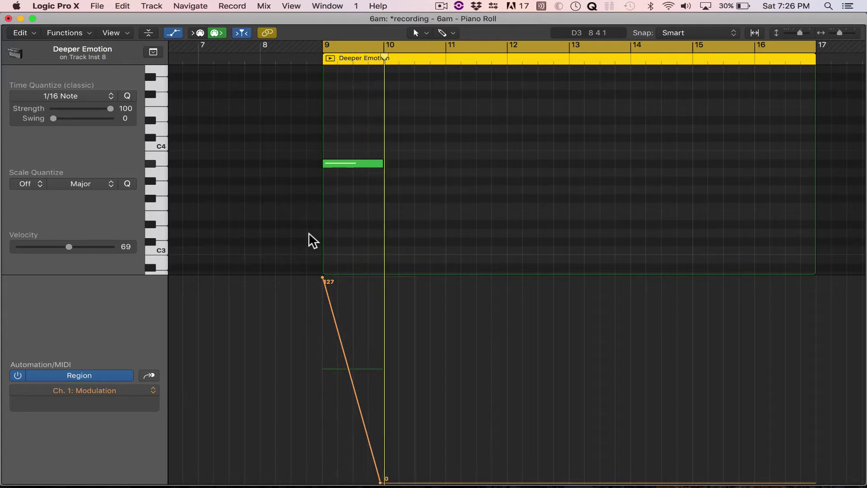
key("space")
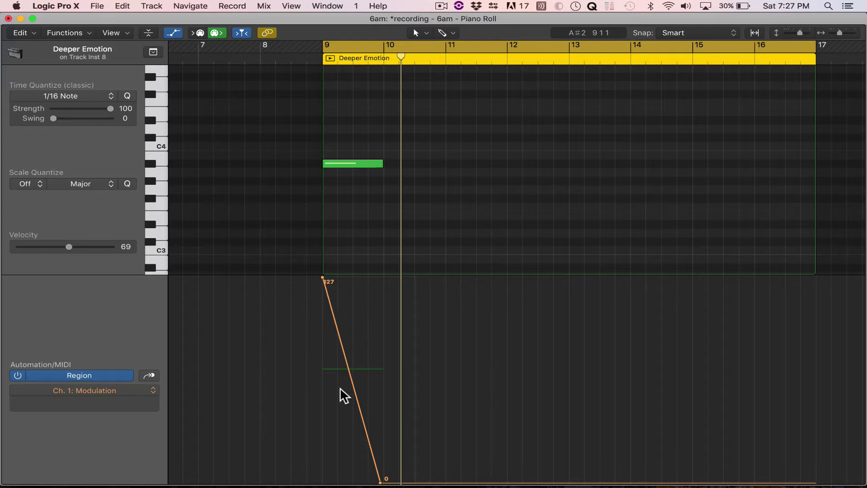
Set the automation area's parameter to MIDI Volume and create points of 99 at the start of bar 9 and 121 near its end.
left_click(122, 388)
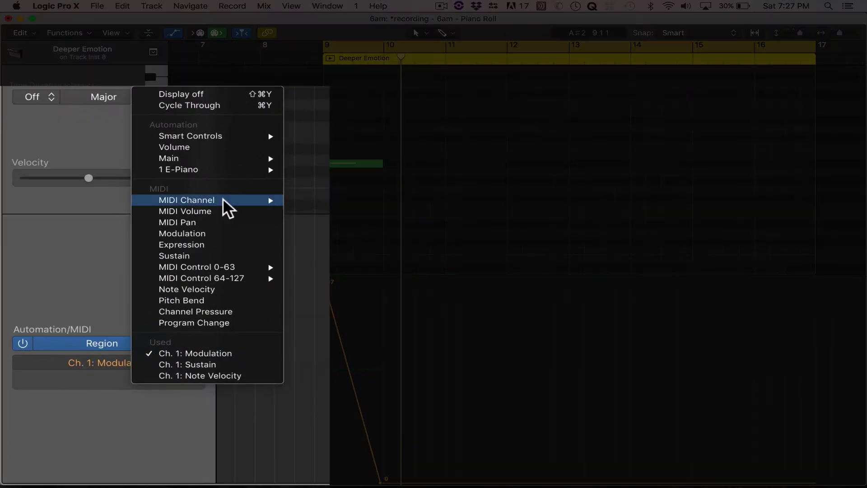
mouse_move(185, 262)
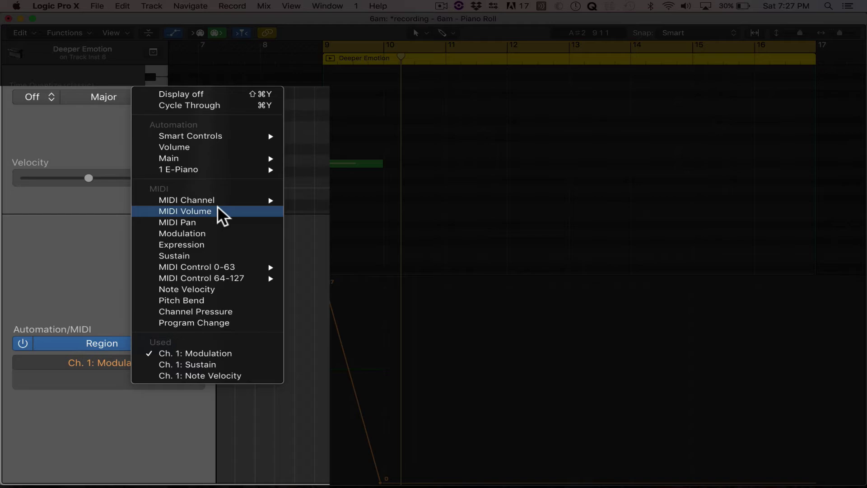
left_click(219, 208)
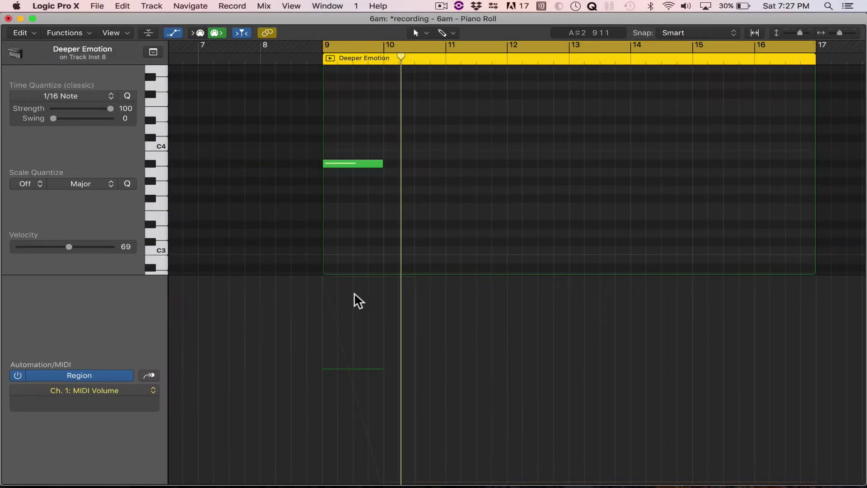
left_click_drag(356, 302, 375, 284)
Close the Piano Roll and play the region in the Tracks window to check the Inst 8 volume slider.
key("super+w")
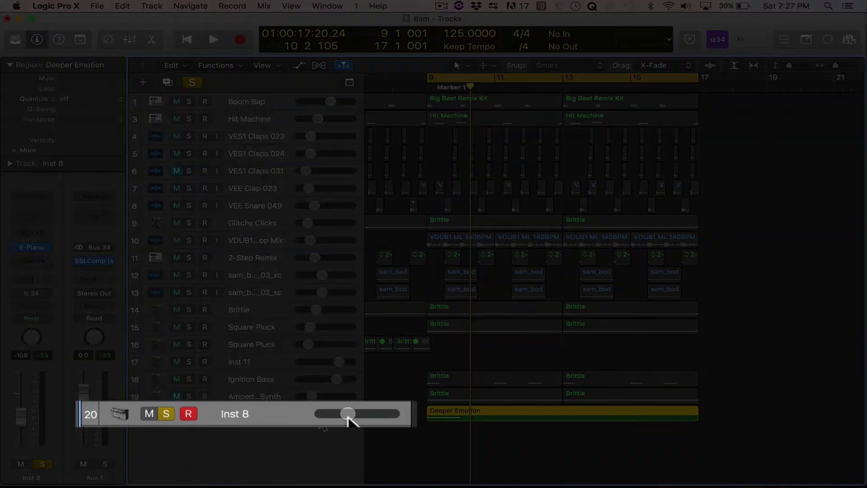
key("space")
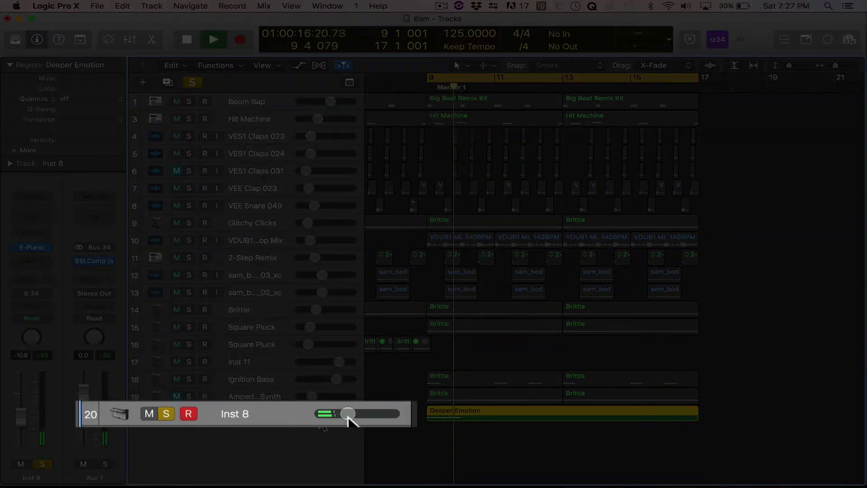
key("space")
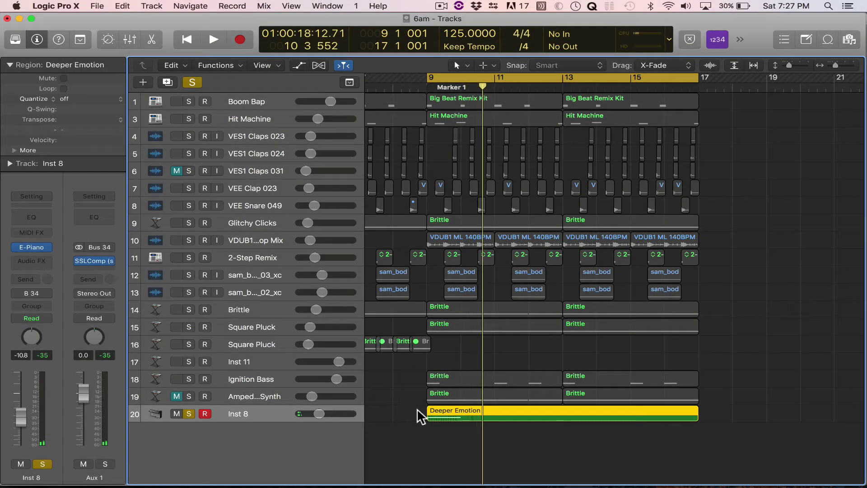
Reopen the Deeper Emotion region and reshape its MIDI Volume curve to fall from maximum to minimum by the start of bar 10.
double_click(434, 414)
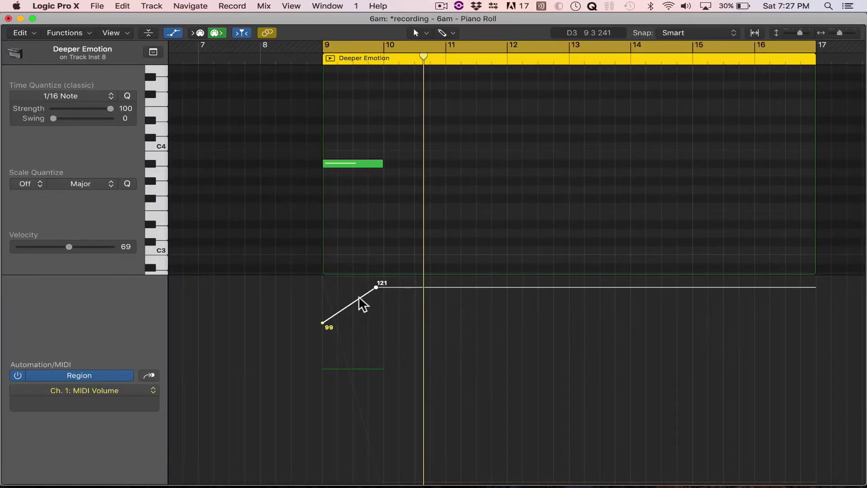
left_click_drag(362, 307, 350, 247)
left_click_drag(322, 299, 326, 274)
left_click_drag(397, 277, 390, 482)
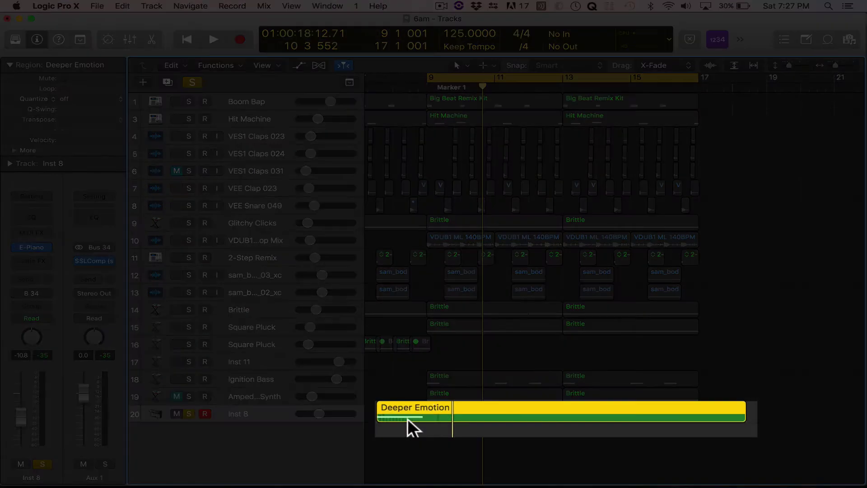
Audition the Deeper Emotion region twice in the Tracks window to check the MIDI Volume fade.
key("space")
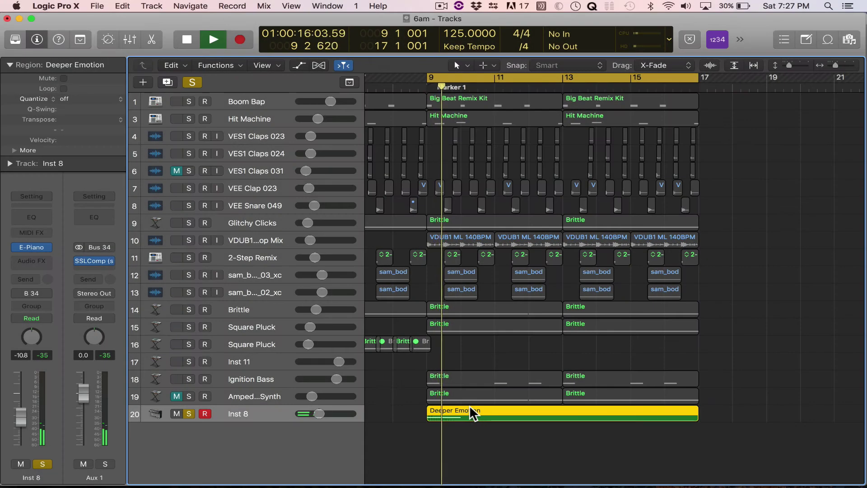
key("space")
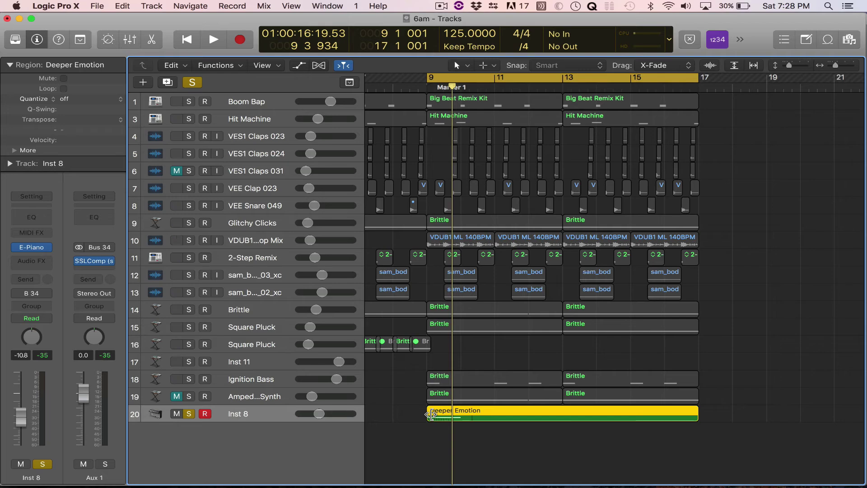
key("space")
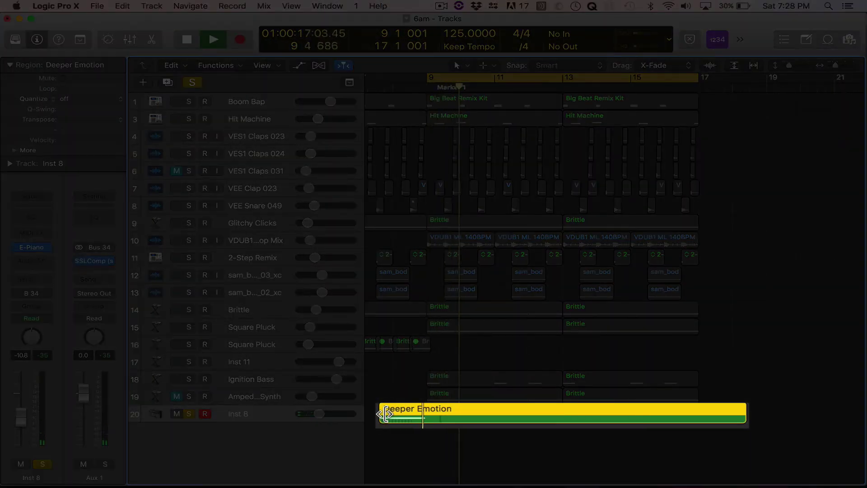
key("space")
Show track automation in the Tracks window and undo the recent MIDI Volume edits in the Piano Roll.
key("a")
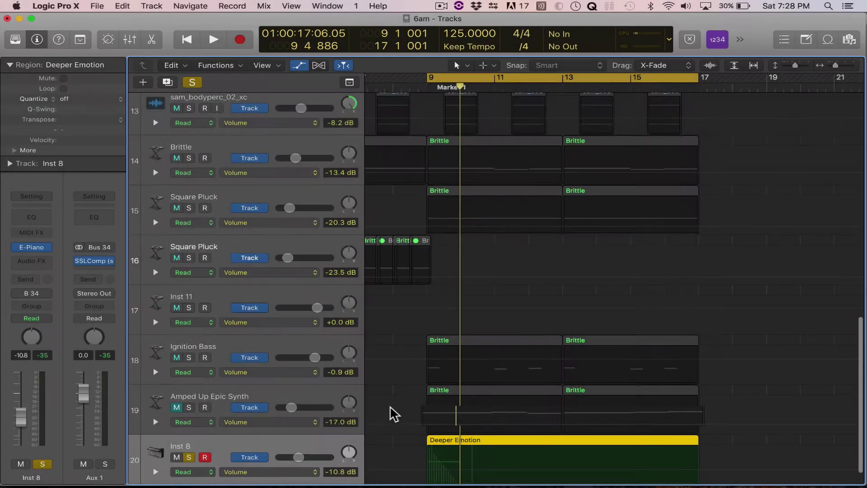
scroll(390, 406, "down", 2)
key("super+4")
key("super+z")
key("super+z")
key("super+z")
key("super+z")
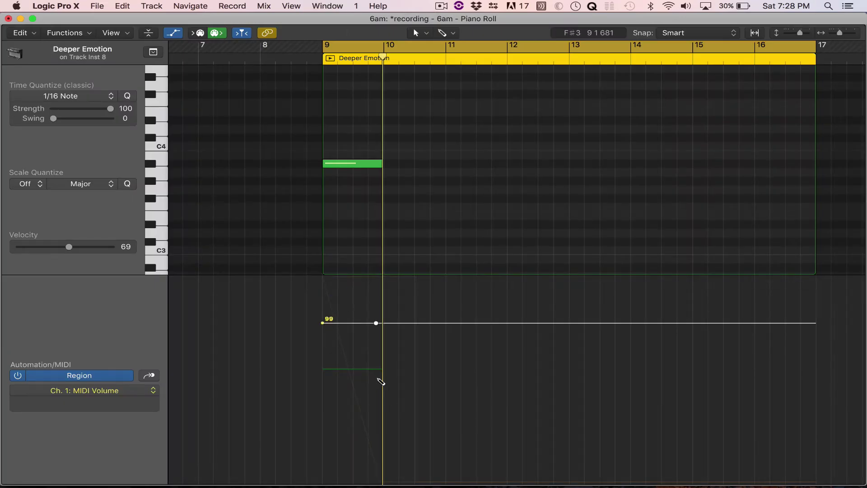
key("super+w")
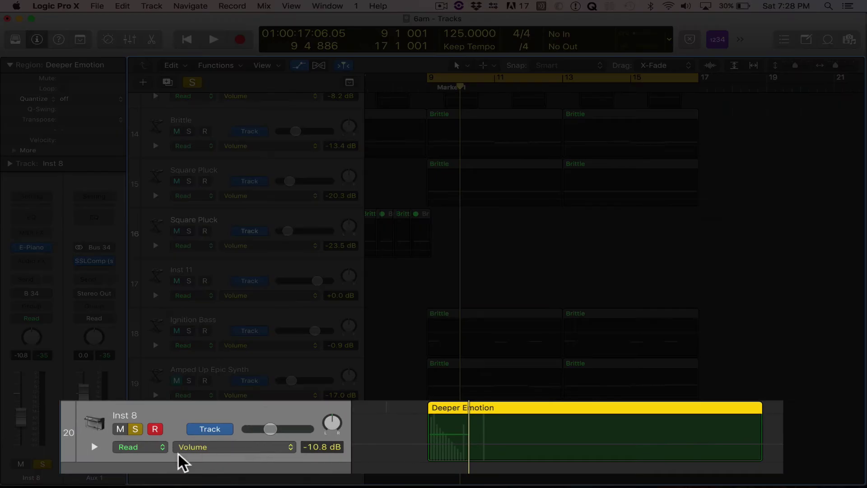
Set the Inst 8 track's automation mode to Touch, record a volume dip across bar 9 during playback, and audition it.
left_click(189, 445)
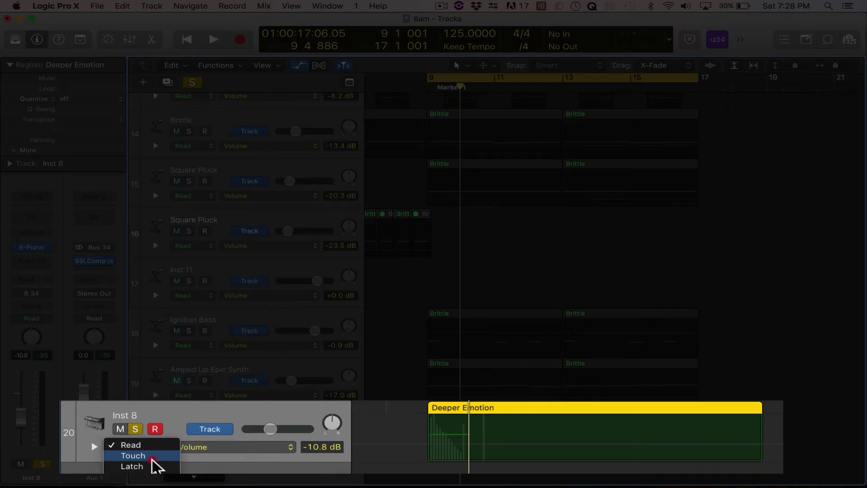
left_click(152, 457)
key("space")
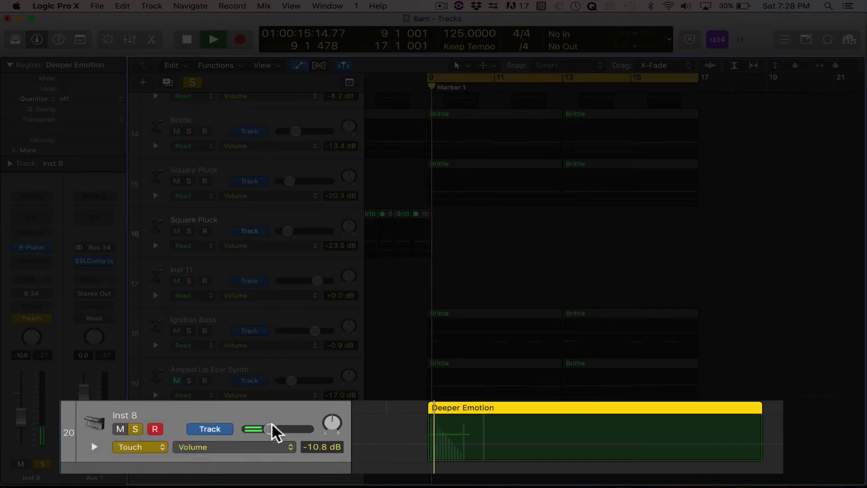
mouse_move(274, 433)
left_mouse_down()
mouse_move(257, 428)
mouse_move(270, 429)
left_mouse_up()
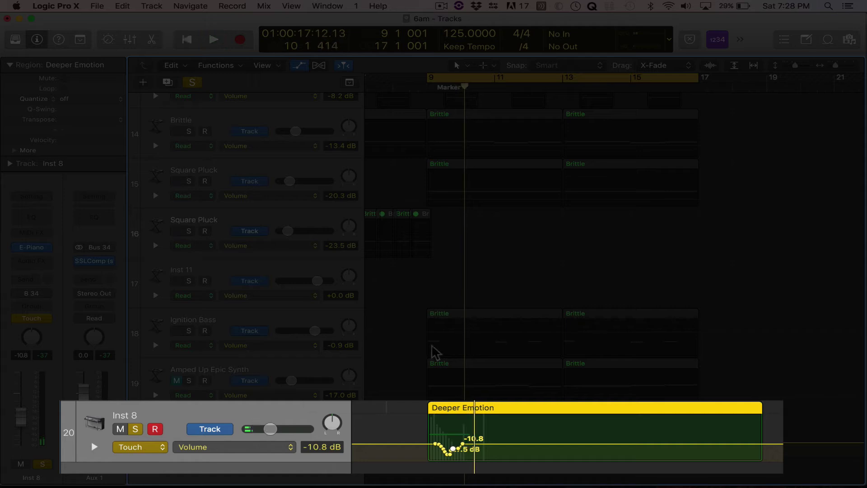
key("space")
key("space")
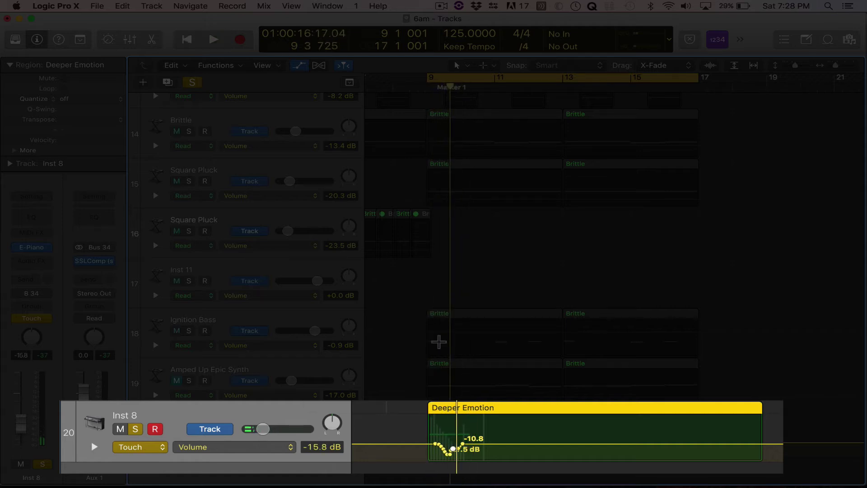
Undo the recorded Inst 8 volume automation and reopen the Deeper Emotion region in the Piano Roll.
key("super+z")
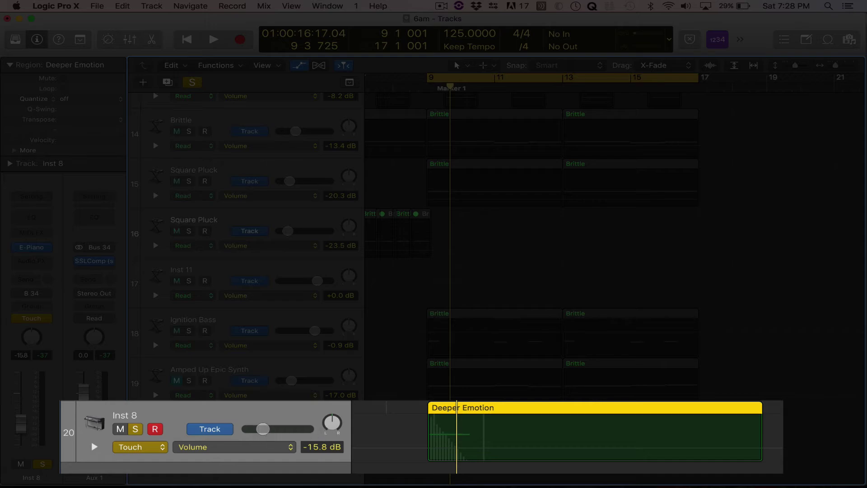
double_click(457, 412)
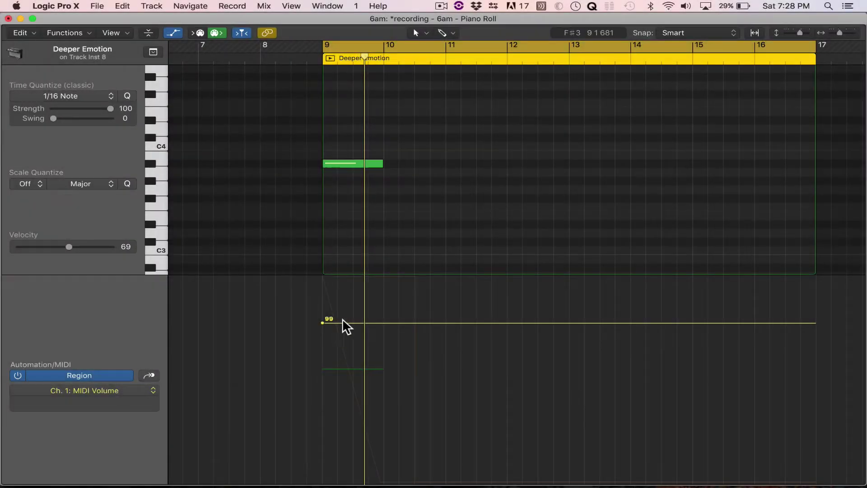
Set the Deeper Emotion region's MIDI Volume level to 93 and switch the automation lane to Expression.
left_click_drag(356, 321, 351, 333)
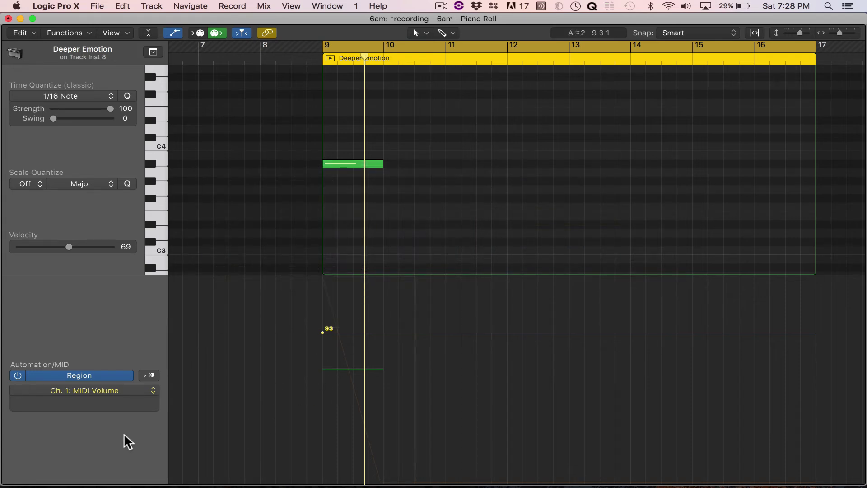
left_click(102, 389)
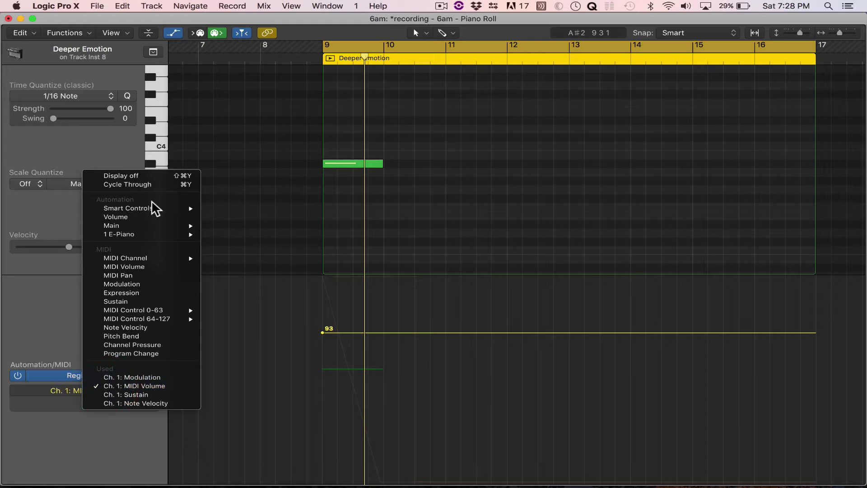
mouse_move(153, 233)
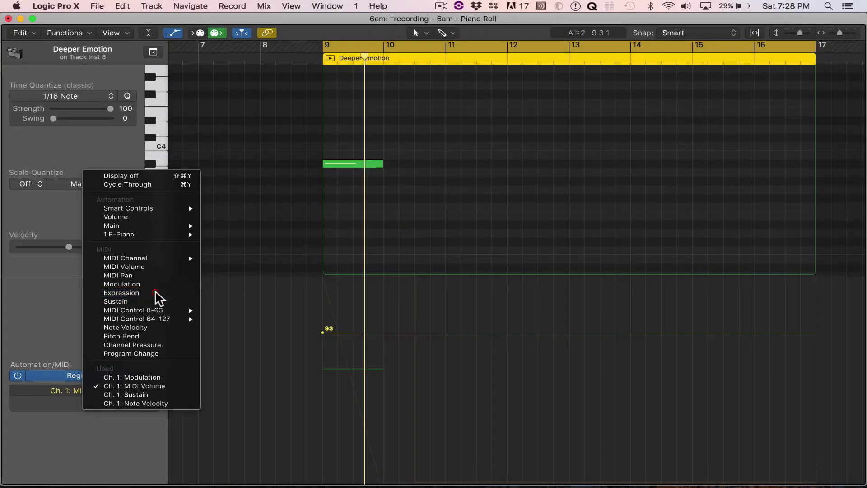
left_click(193, 244)
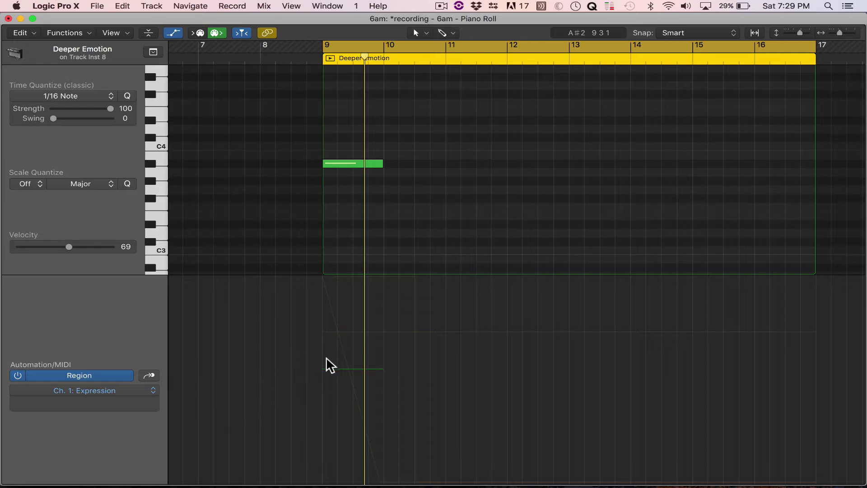
Display Channel Pressure in the region's automation lane and set its level across the region to 90.
left_click(105, 392)
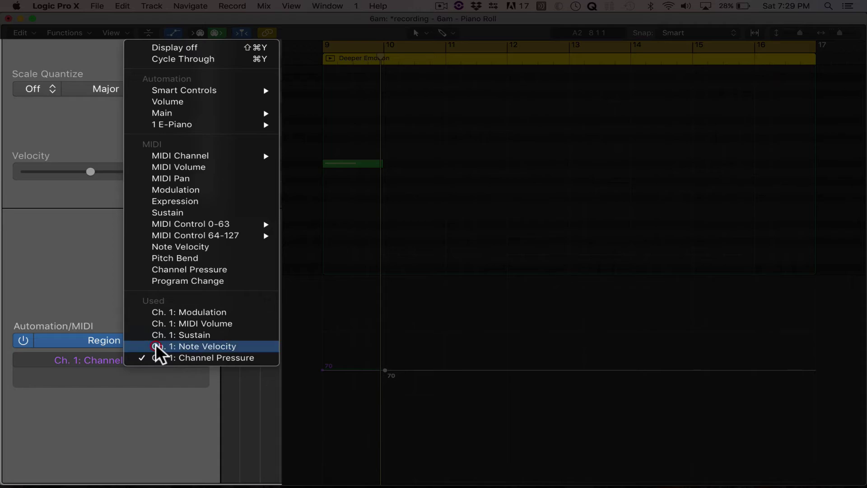
left_click(155, 344)
left_click(140, 356)
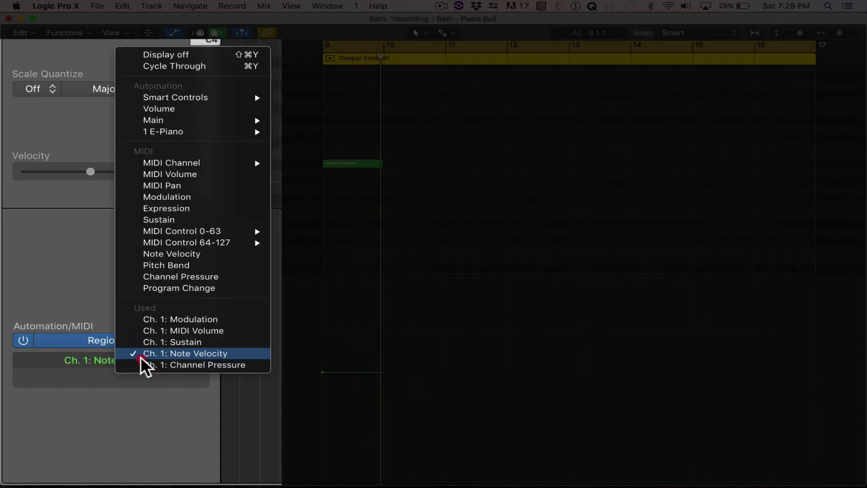
left_click(144, 366)
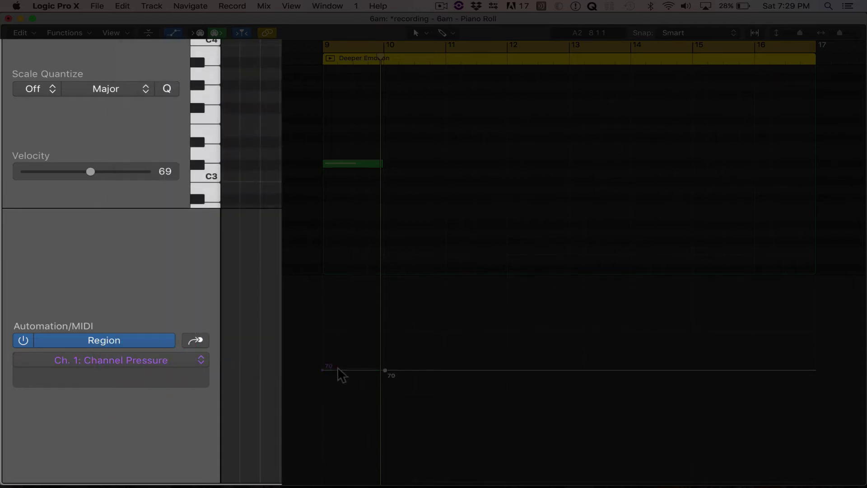
left_click_drag(337, 367, 339, 331)
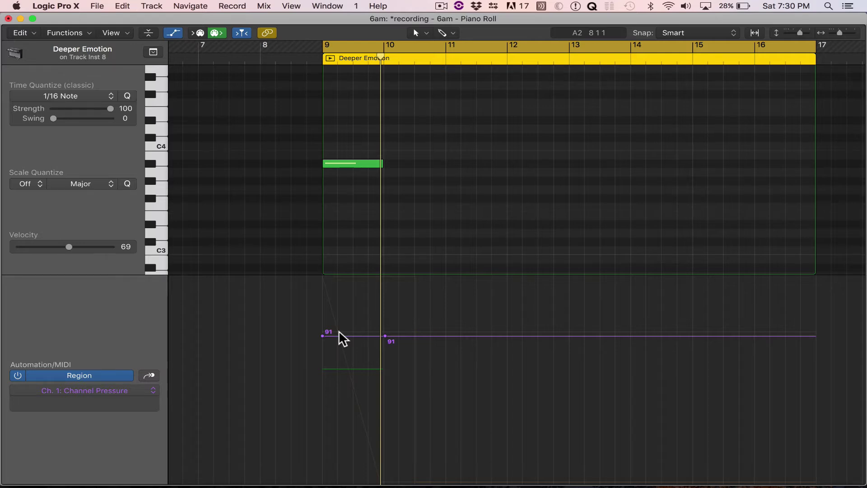
left_click_drag(355, 335, 352, 321)
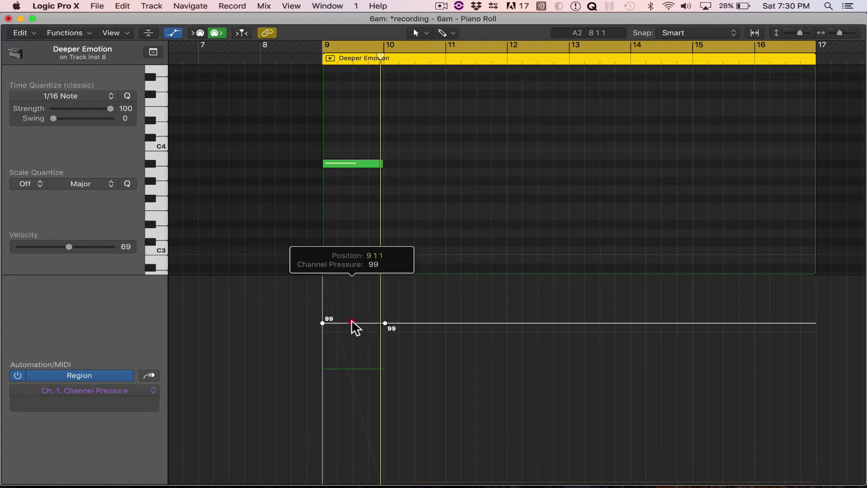
left_click_drag(352, 323, 335, 335)
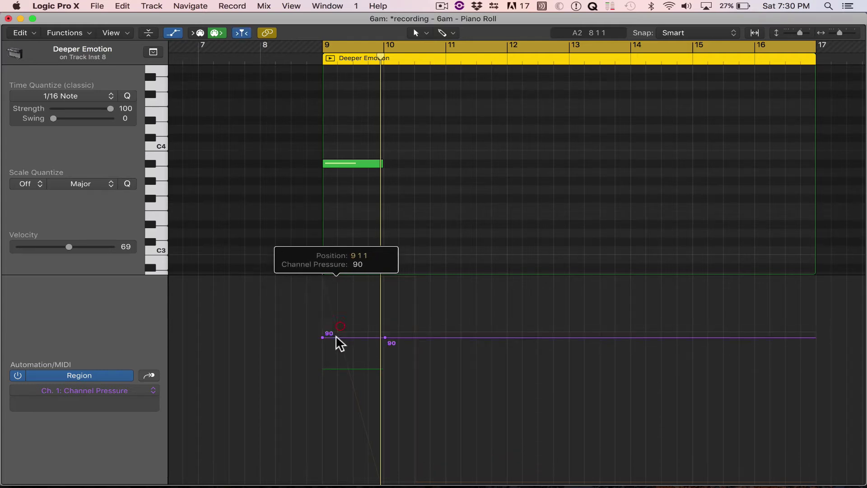
Show the global tracks above the note grid in the Piano Roll.
left_click(112, 390)
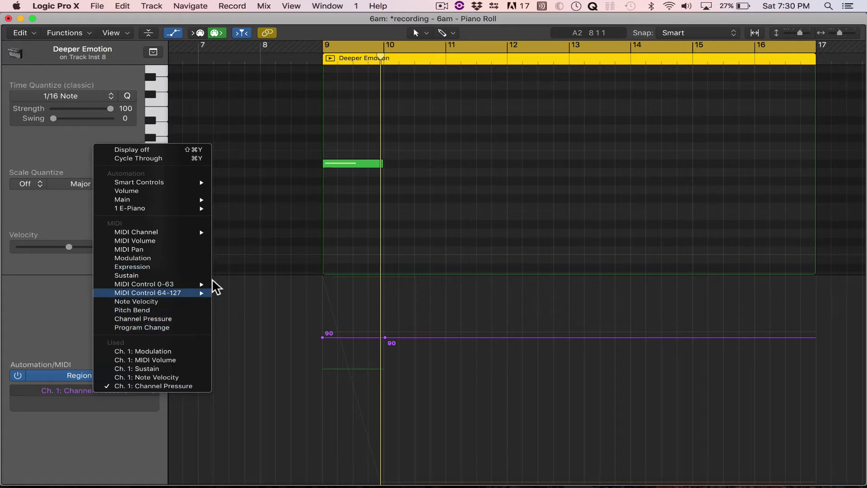
left_click(469, 94)
key("g")
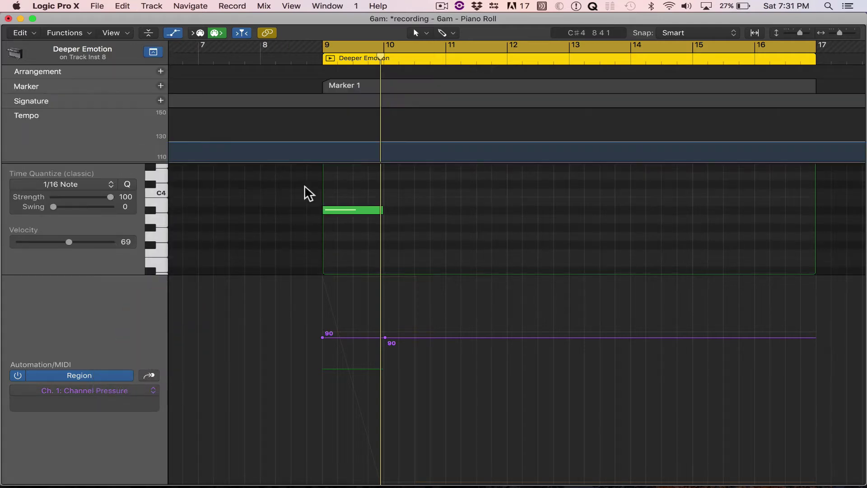
Look through the tools available for the secondary tool while Pencil is assigned.
left_click(454, 31)
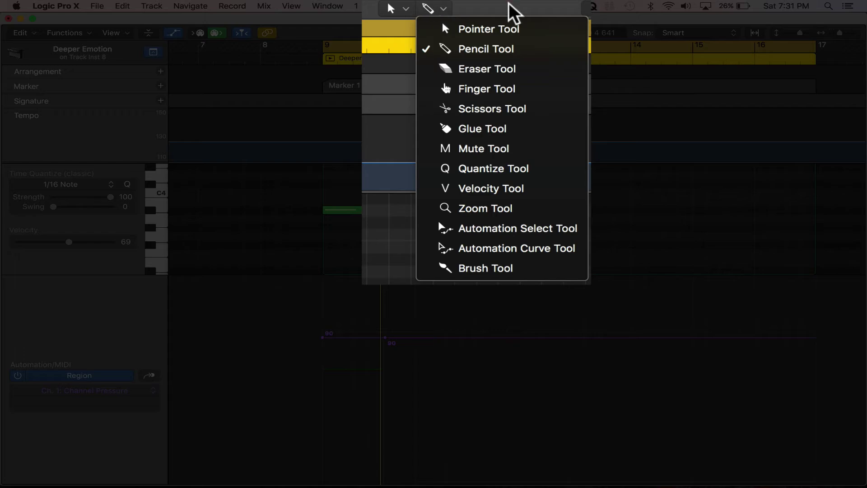
left_click(507, 22)
key("super")
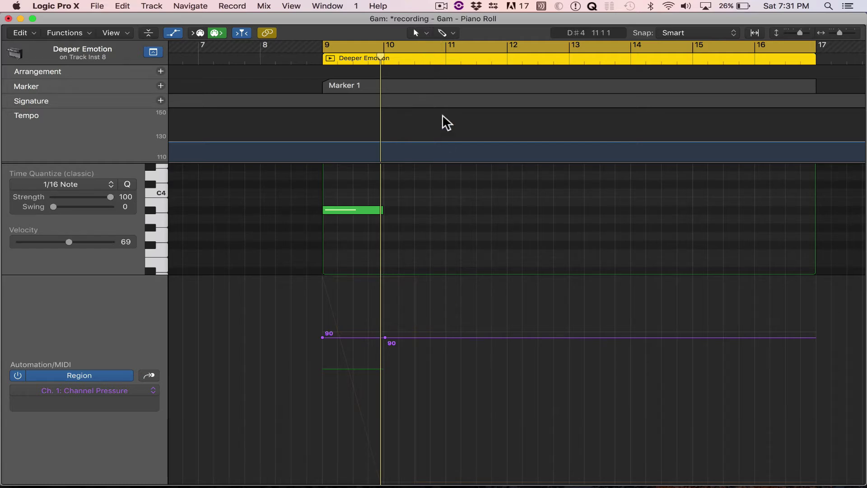
left_click(438, 33)
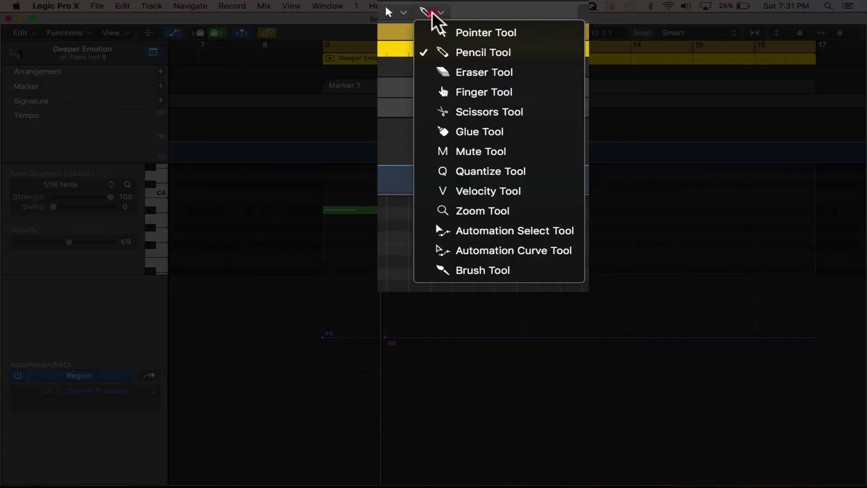
left_click(392, 72)
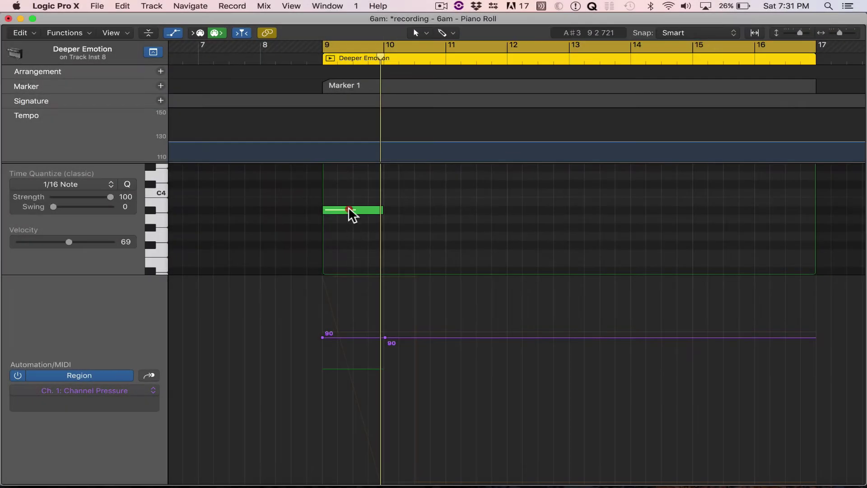
Draw one-bar notes with the Pencil Tool on C4 at bar 10, D4 at bar 11 and A♯3 at bar 12.
left_click(349, 209)
mouse_move(351, 212)
left_mouse_down()
mouse_move(352, 224)
mouse_move(351, 213)
left_mouse_up()
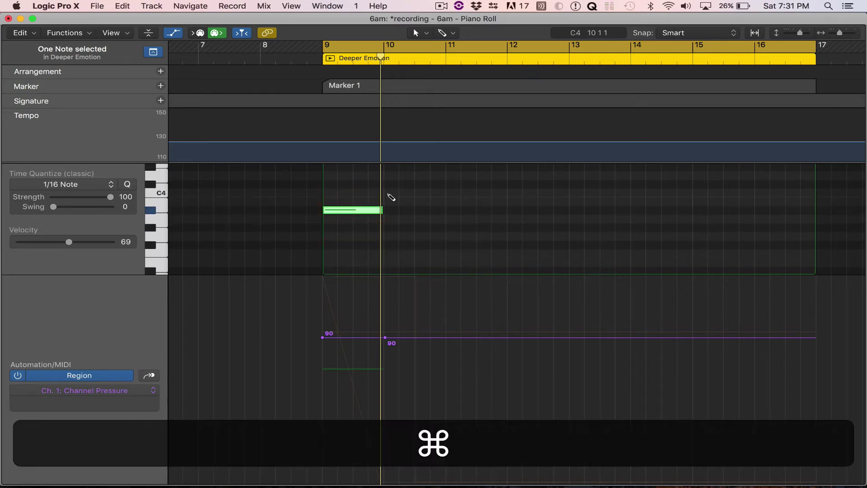
left_click(393, 195, "super")
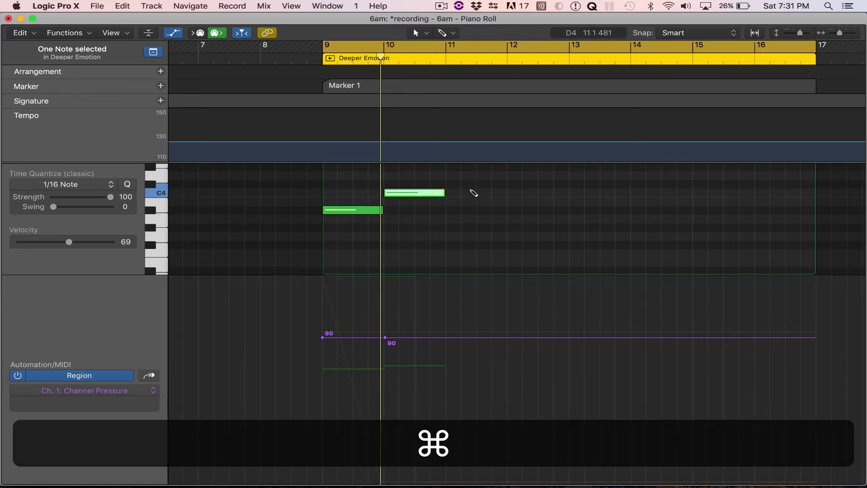
left_click(474, 176, "super")
left_click(518, 211, "super")
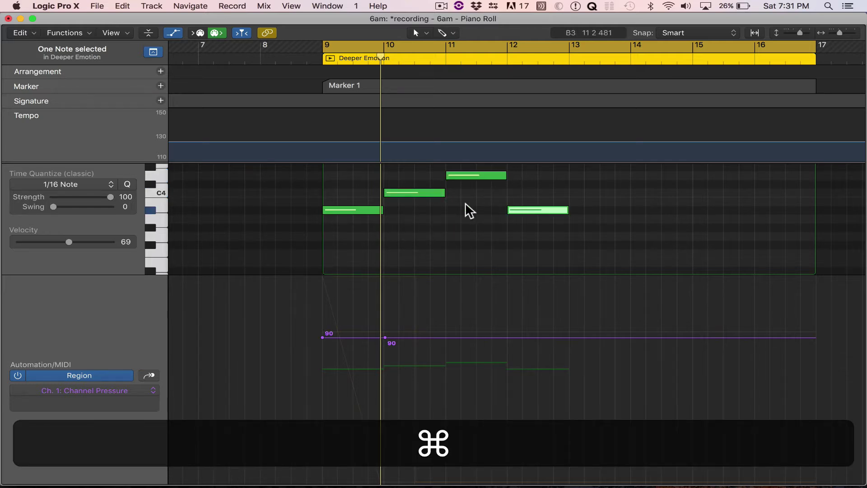
Step the note selection back and forth through the four notes, ending on the first note at bar 9.
key("Left")
key("Left")
key("Left")
key("Right")
key("Right")
key("Right")
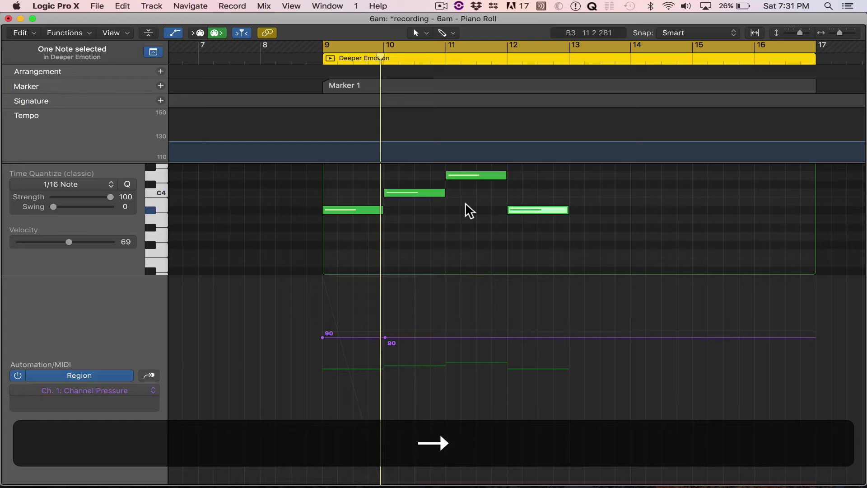
key("Left")
key("Left")
key("Left")
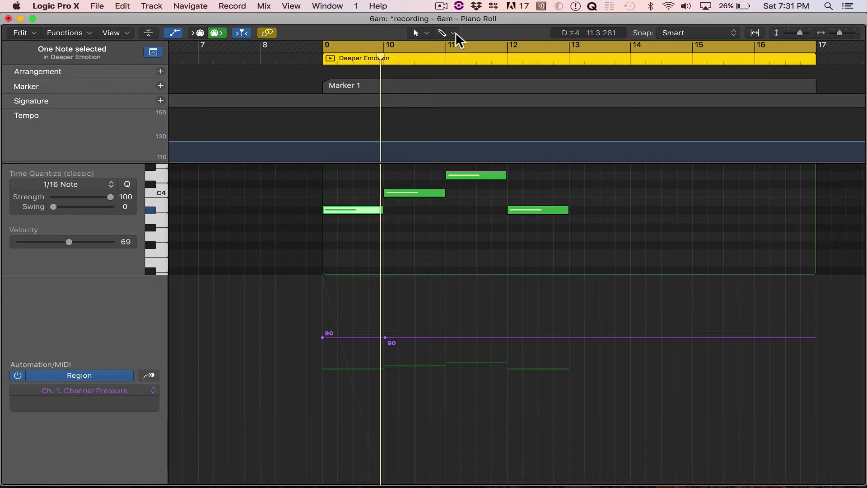
Assign the Brush Tool as the secondary tool and delete all four notes in the region.
left_click(447, 33)
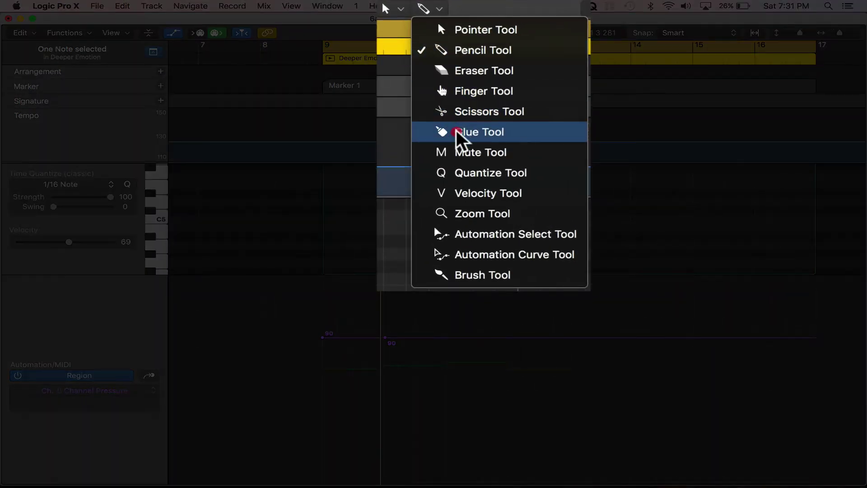
left_click(470, 276)
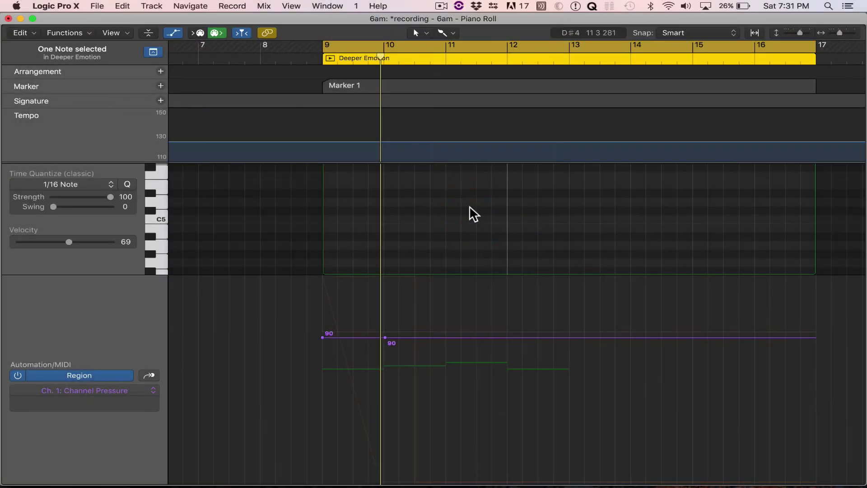
scroll(470, 214, "down", 5)
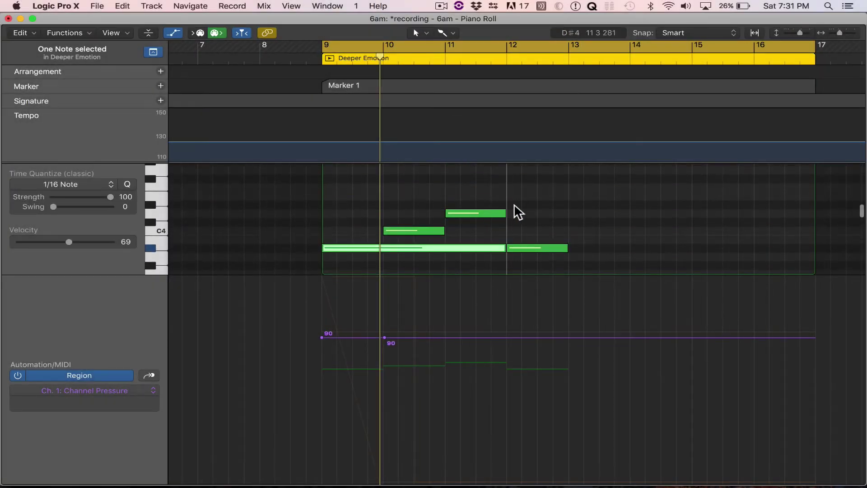
left_click_drag(543, 195, 364, 270)
key("BackSpace")
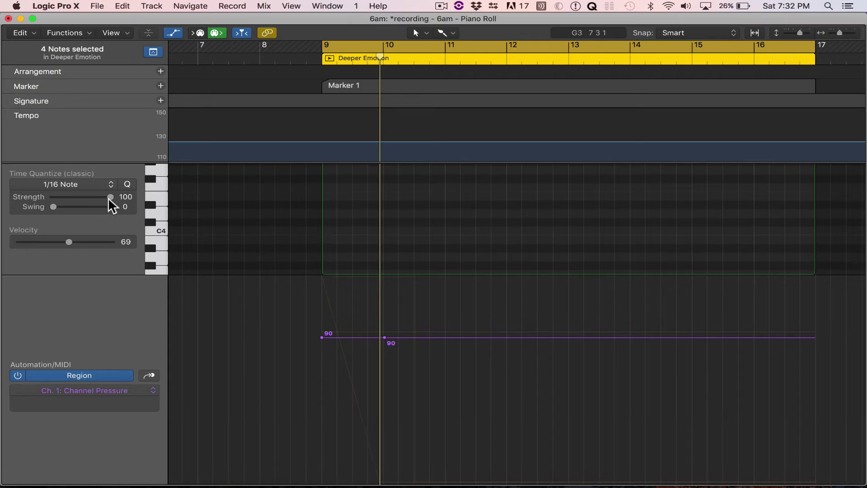
Try painting runs of 1/16 notes with the Brush Tool from bar 9, first on C4, and after an undo on C4 and B3.
key("super")
left_click_drag(330, 231, 620, 233)
scroll(567, 207, "up", 5)
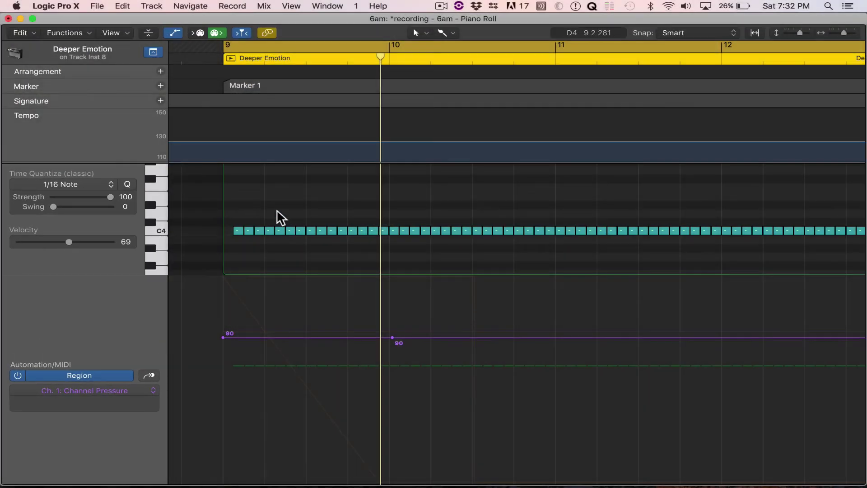
key("super+z")
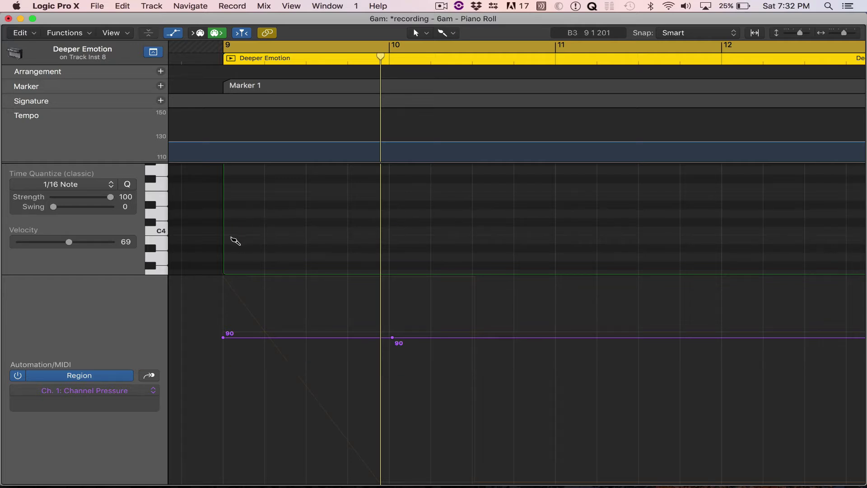
left_click_drag(232, 232, 497, 241)
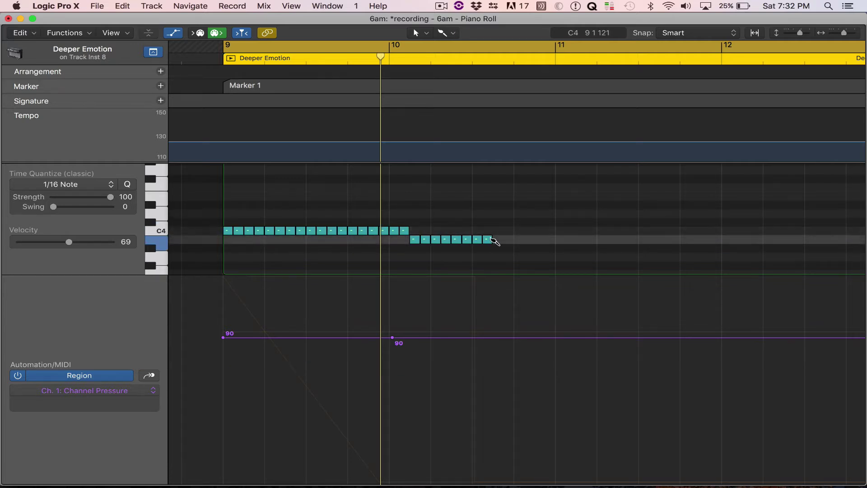
key("shift+space")
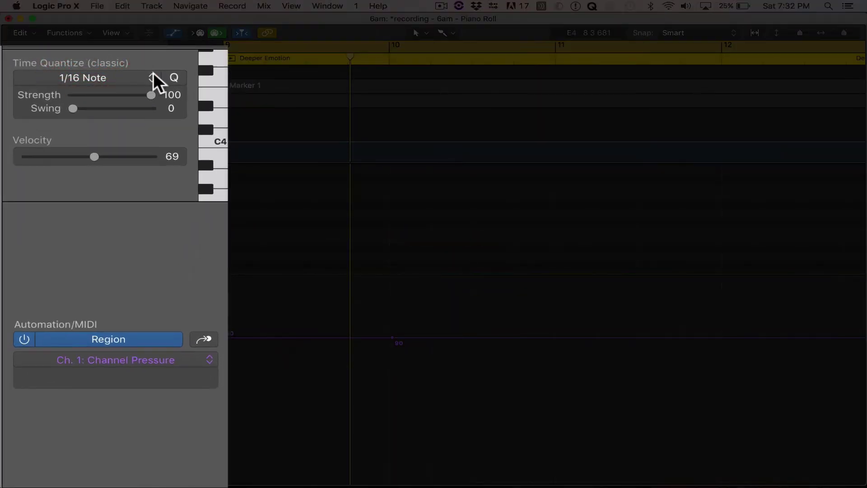
Set the Piano Roll's Time Quantize value to 1/8 Note.
left_click(130, 78)
left_click(84, 157)
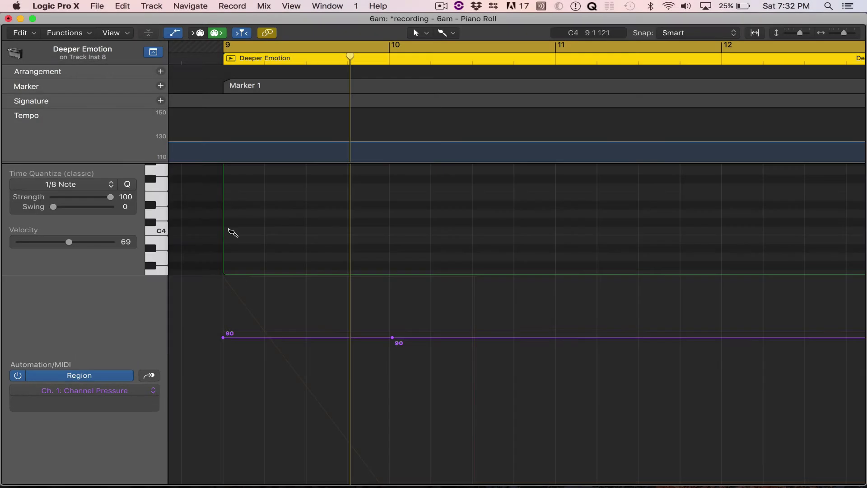
Brush a trial run of 1/8 notes around C4 from bar 9, play it back and undo it.
left_click_drag(234, 233, 492, 233)
key("space")
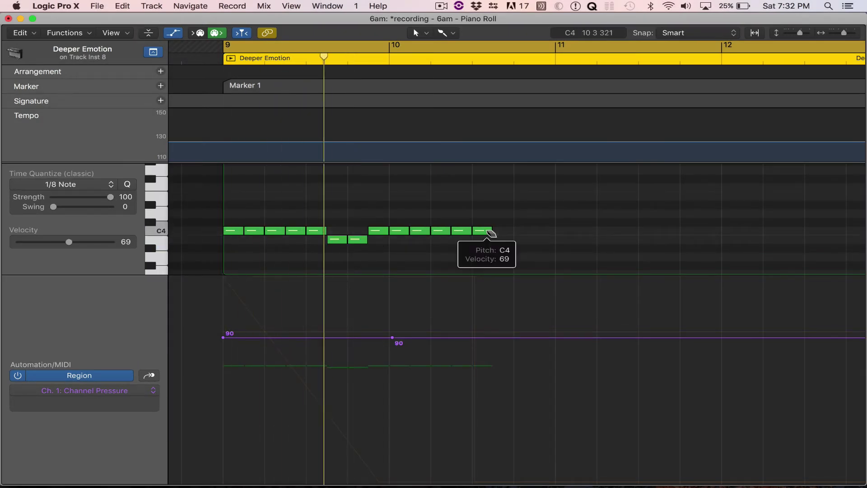
key("space")
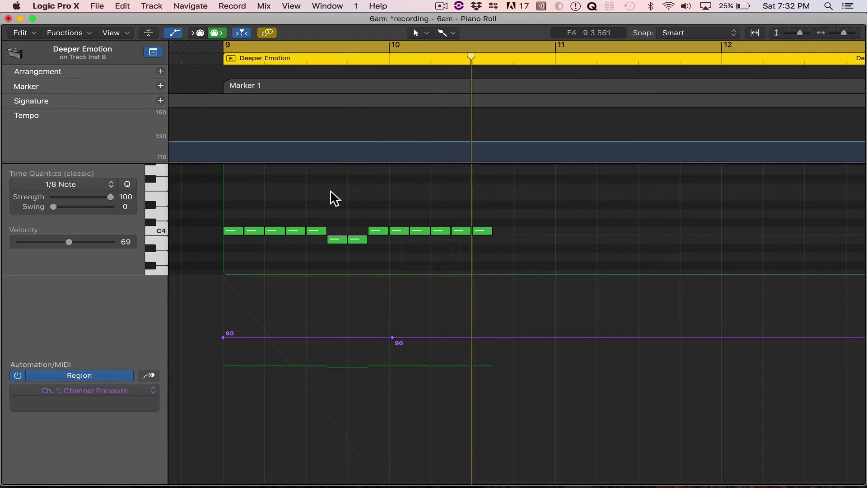
key("super+z")
Set Time Quantize to 1/4 Note, brush a trial run of quarter notes from bar 9 to bar 12, play it and undo it.
left_click(91, 181)
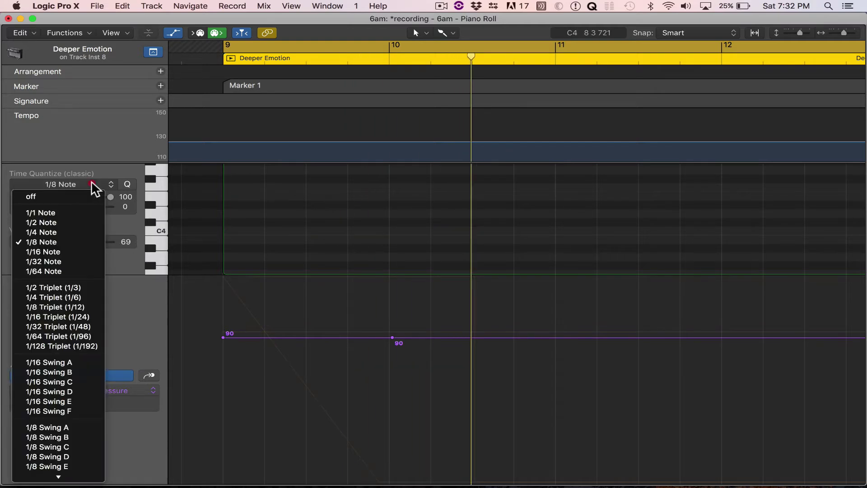
left_click(70, 232)
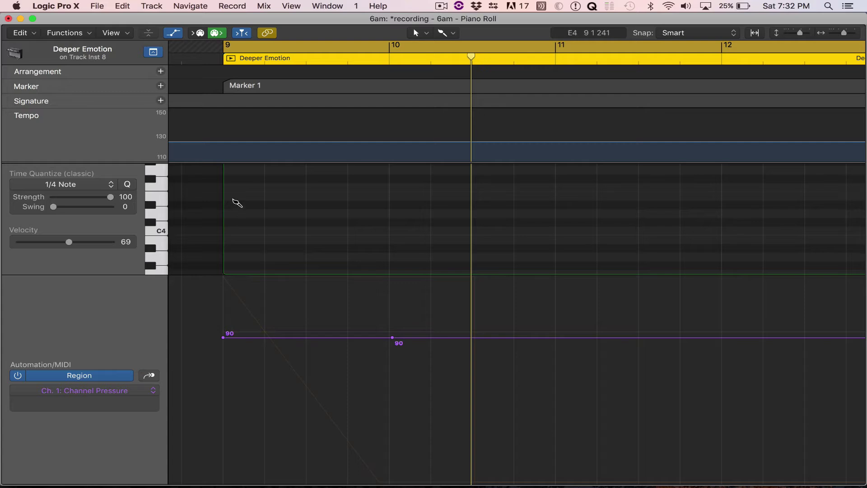
mouse_move(233, 229)
left_mouse_down()
mouse_move(425, 237)
mouse_move(446, 225)
mouse_move(522, 240)
mouse_move(537, 211)
mouse_move(574, 223)
mouse_move(581, 253)
mouse_move(623, 245)
mouse_move(622, 196)
mouse_move(625, 246)
mouse_move(632, 212)
mouse_move(670, 246)
mouse_move(696, 240)
mouse_move(706, 196)
mouse_move(701, 203)
mouse_move(717, 223)
mouse_move(755, 248)
left_mouse_up()
key("shift+space")
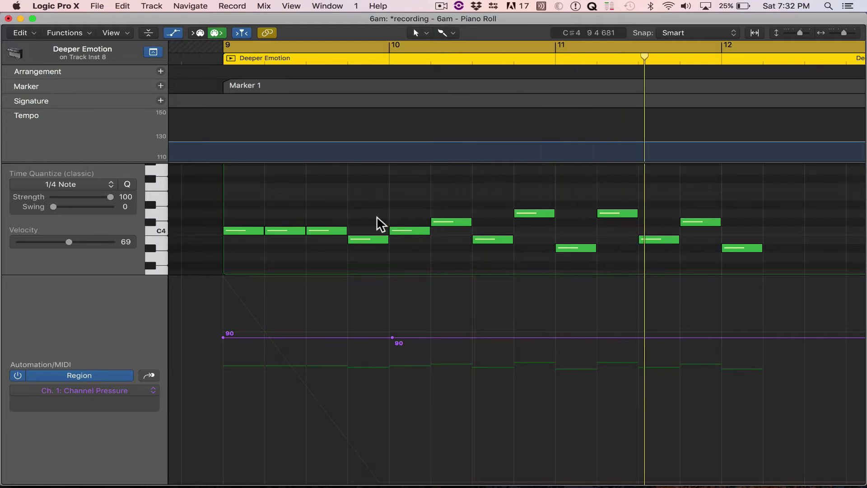
key("super+z")
Set Time Quantize to 1/8 Note and brush five C4 notes, D4, E4, F4, E4 and D4 starting at bar 9.
left_click(70, 185)
left_click(66, 242)
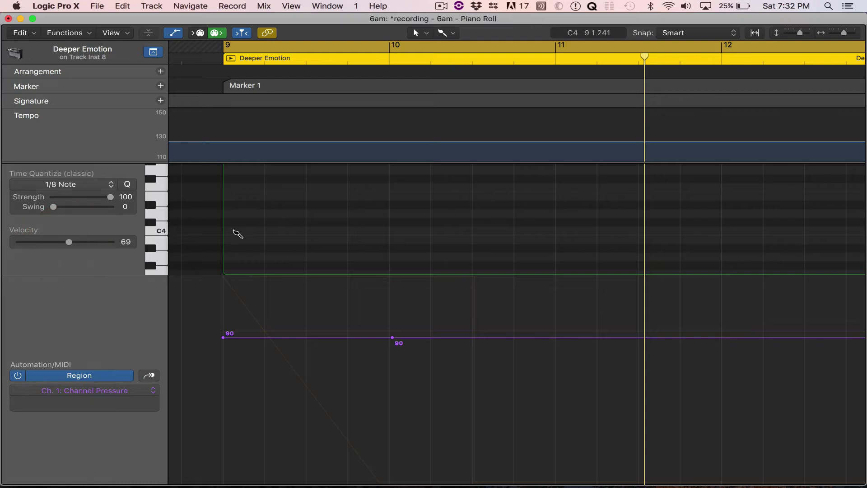
mouse_move(236, 231)
left_mouse_down()
mouse_move(337, 230)
mouse_move(378, 178)
mouse_move(380, 188)
left_mouse_up()
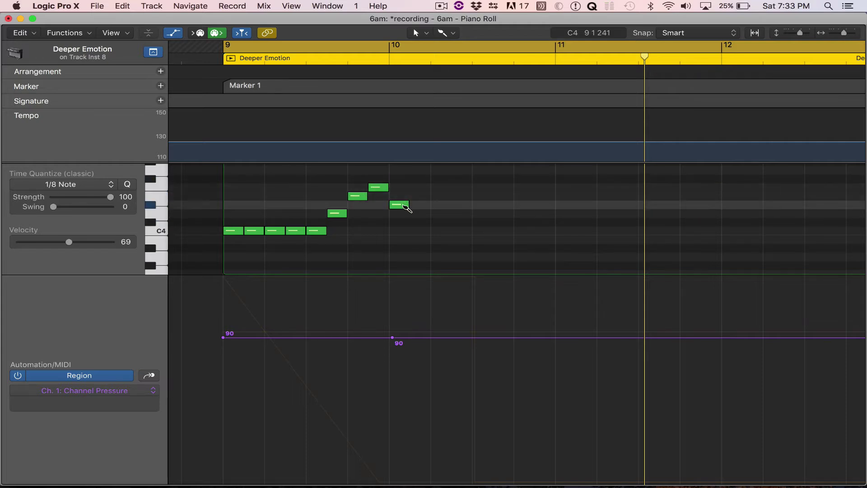
left_click(399, 197)
left_click(421, 205)
left_click_drag(423, 206, 426, 215)
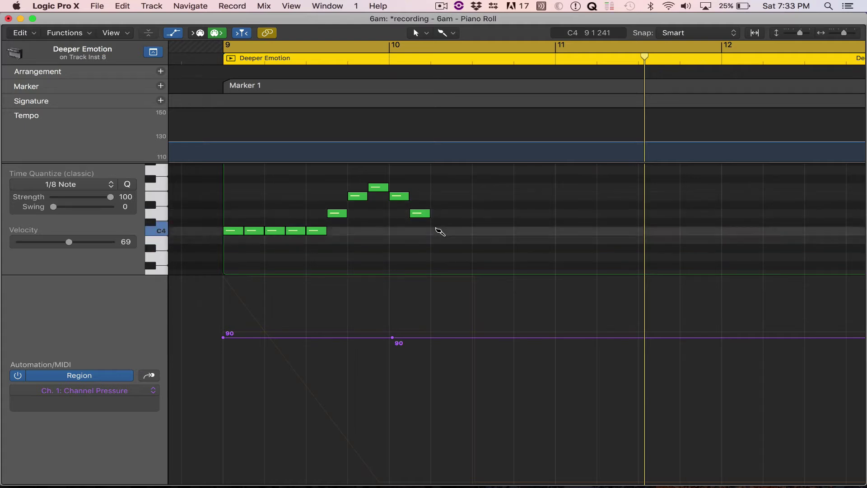
Continue the melody in bar 10 with B3, A3, B3 and C4, and play it back.
left_click(449, 222)
mouse_move(449, 221)
left_mouse_down()
mouse_move(470, 261)
mouse_move(498, 233)
left_mouse_up()
left_click(465, 248)
left_click(484, 239)
left_click(500, 240)
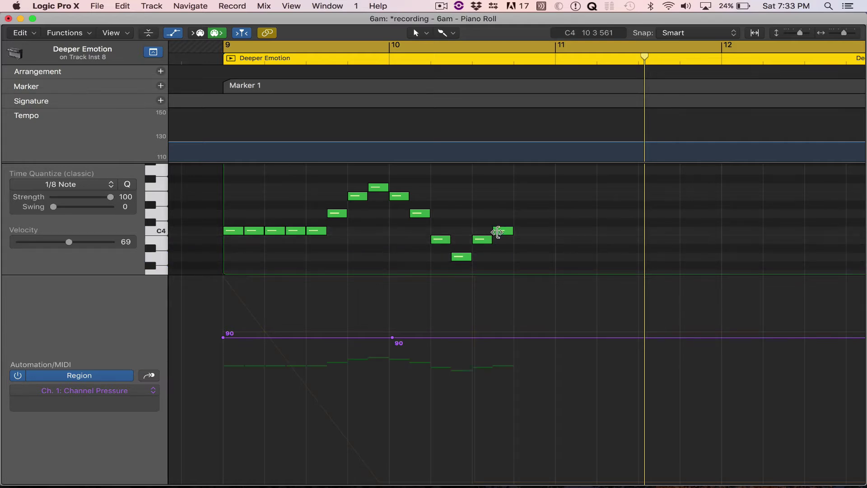
key("space")
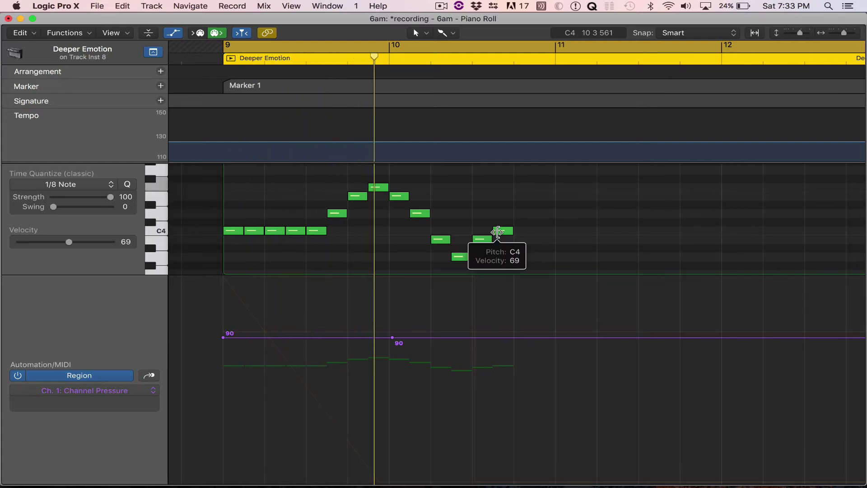
Make the Zoom Tool the primary tool and magnify the melody in bars 9 and 10.
left_click(449, 33)
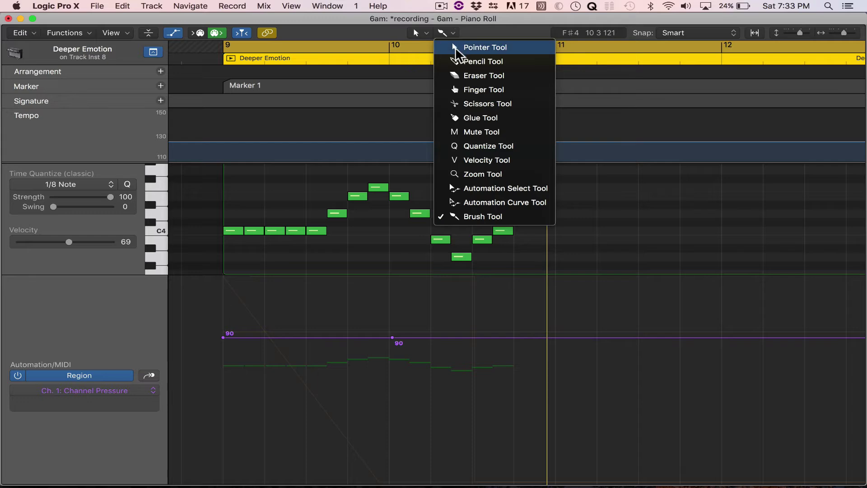
left_click(420, 33)
left_click(420, 34)
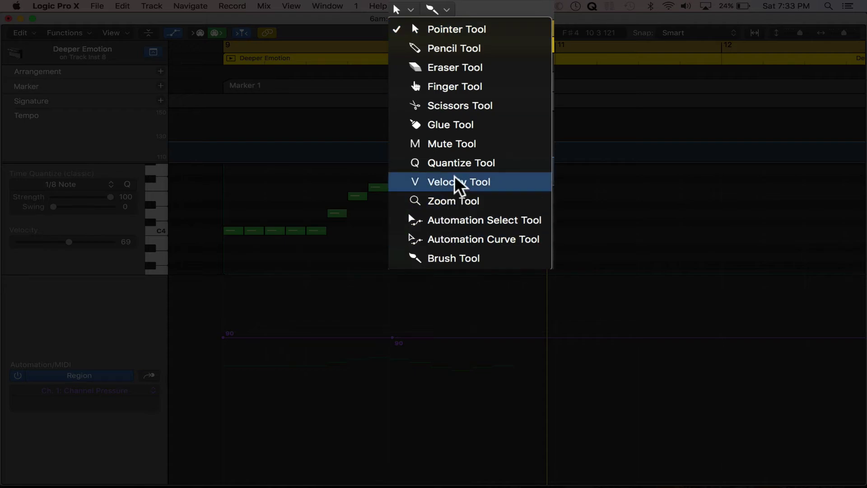
left_click(445, 202)
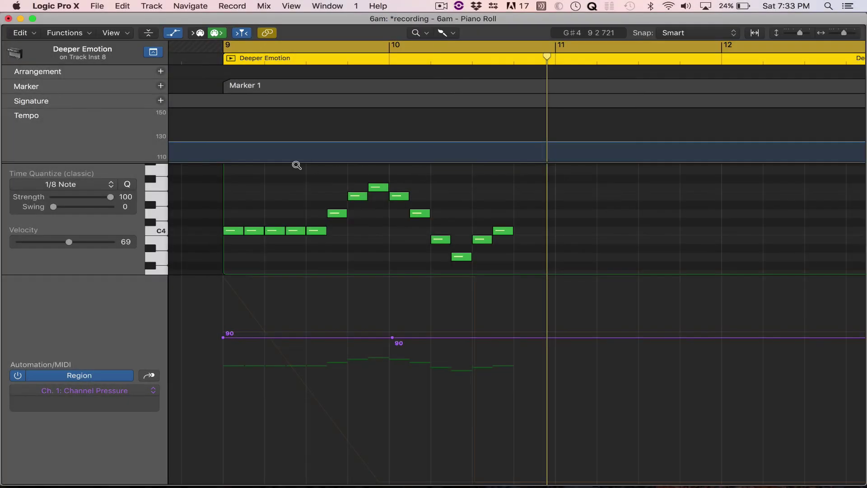
left_click_drag(203, 174, 567, 225)
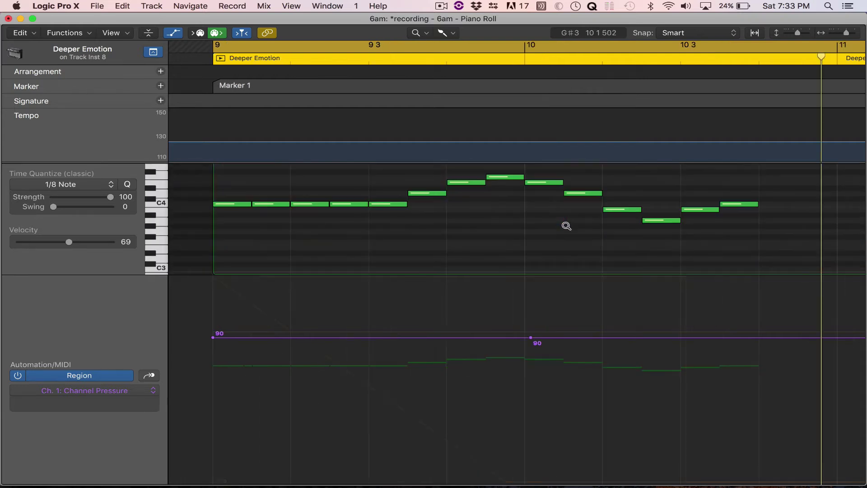
Zoom back out from the melody, and use the Zoom Tool to enlarge its opening C4 notes.
scroll(528, 225, "down", 10)
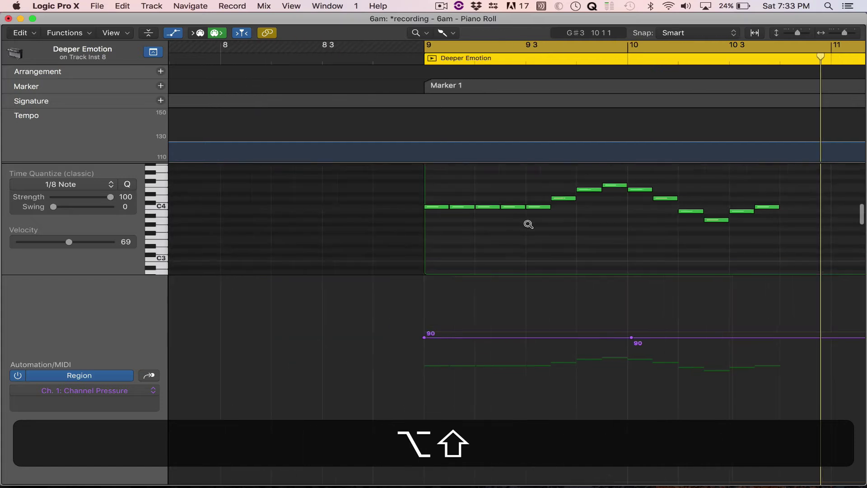
scroll(529, 225, "up", 3)
scroll(528, 225, "up", 3)
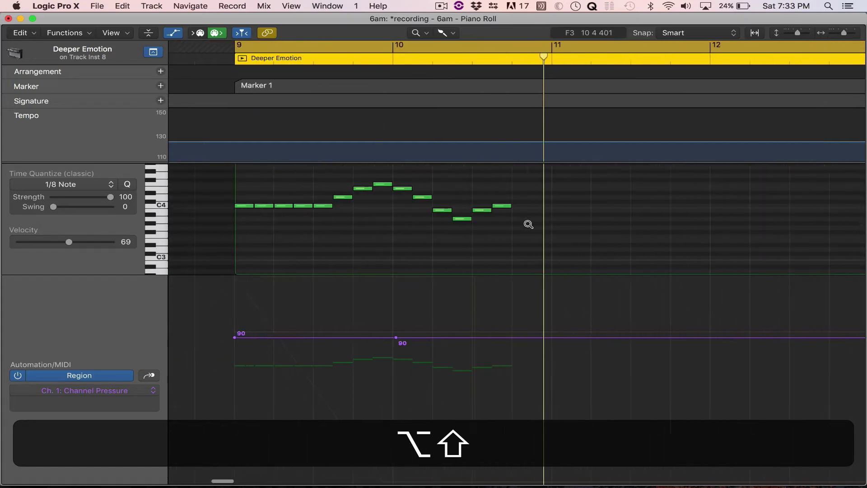
scroll(333, 190, "left", 2)
left_click_drag(281, 176, 547, 282)
left_click(564, 278)
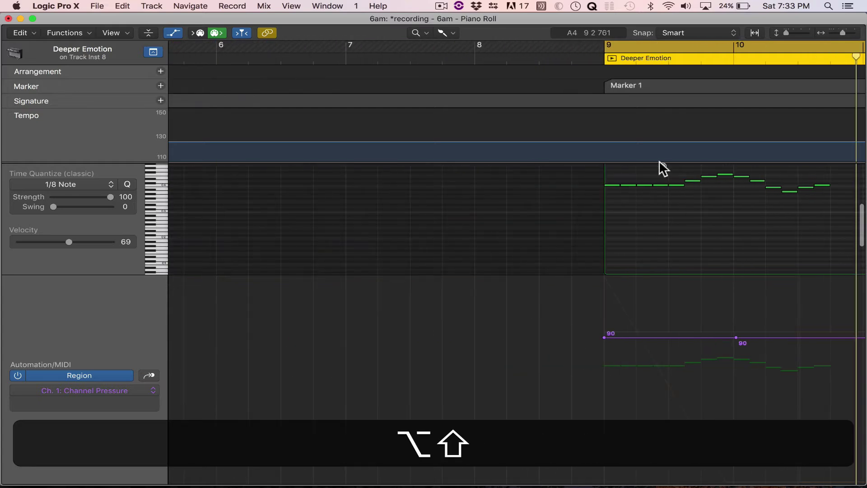
left_click_drag(607, 167, 707, 226)
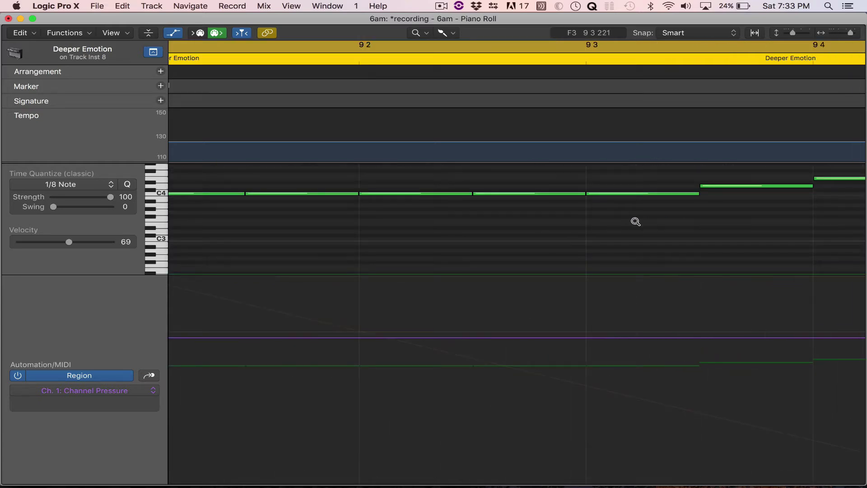
Vary the vertical and horizontal zoom separately, and reframe the whole melody from bar 9.
scroll(628, 221, "up", 10)
scroll(629, 222, "down", 3)
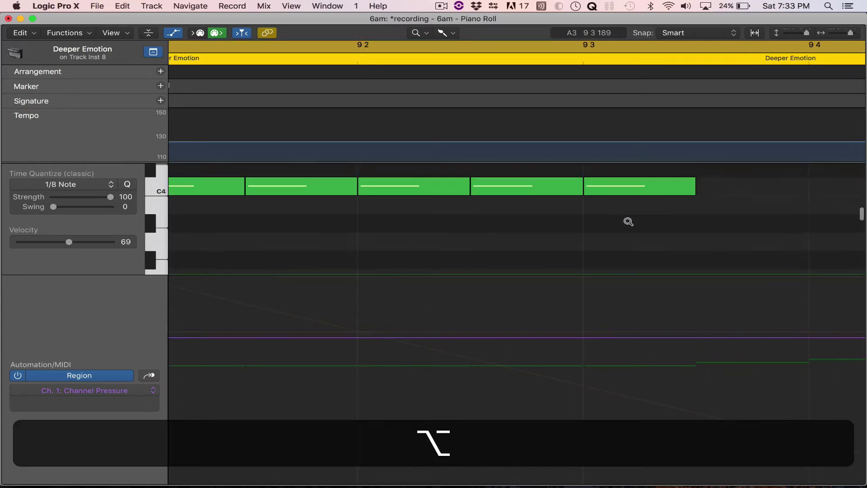
scroll(628, 221, "down", 10)
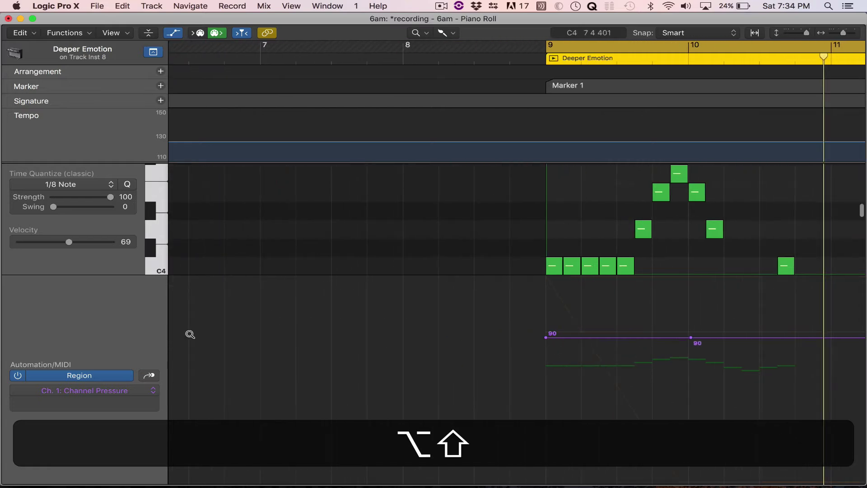
key("alt")
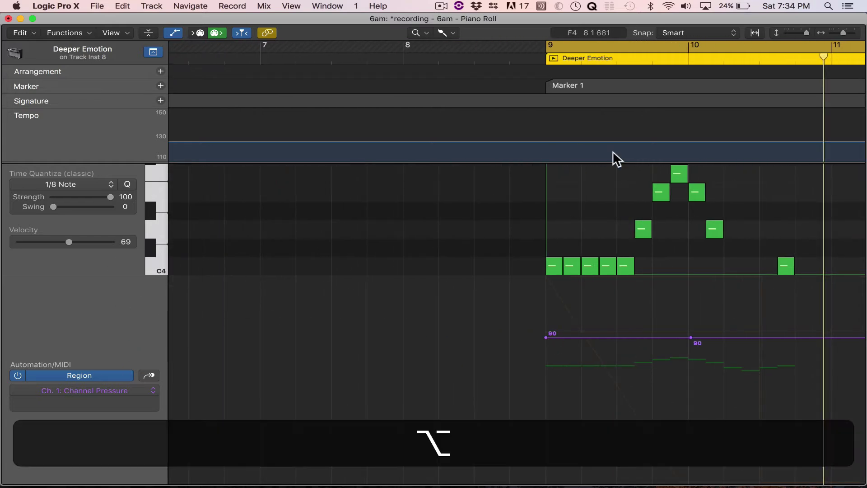
scroll(626, 207, "down", 5)
scroll(626, 207, "down", 4)
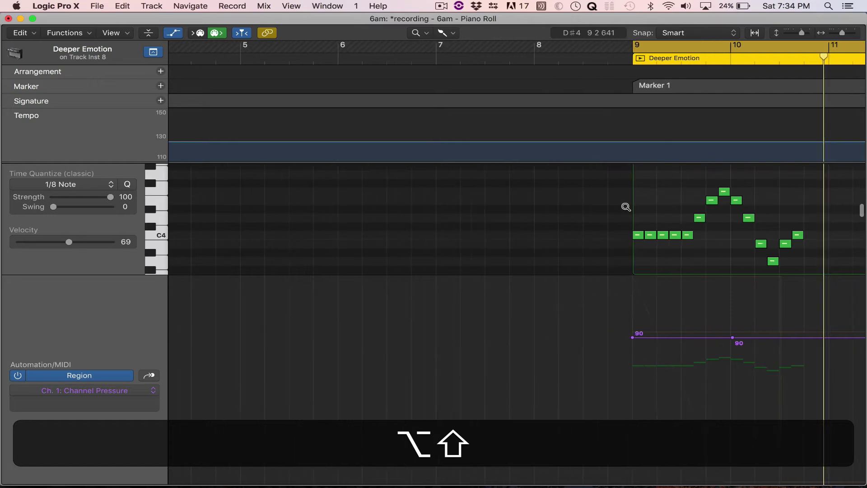
scroll(627, 208, "right", 10)
scroll(627, 208, "left", 8)
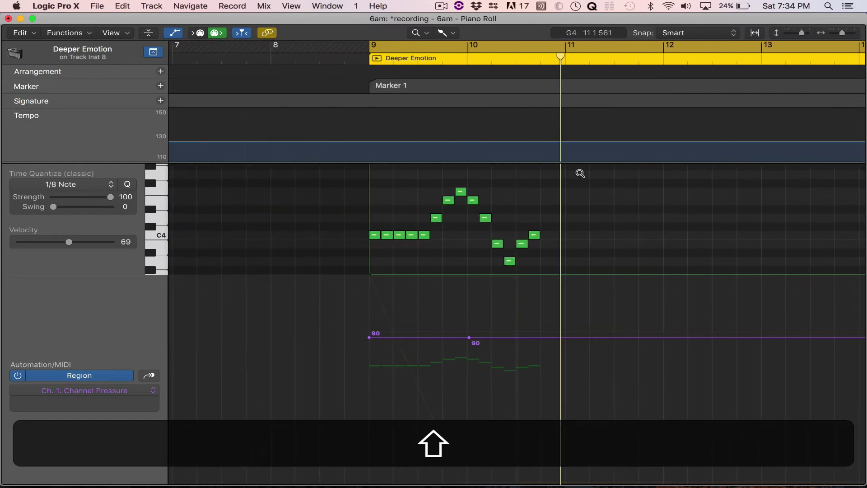
Choose the Automation Select Tool and select the MIDI Volume automation point at bar 9 with a marquee.
left_click(418, 32)
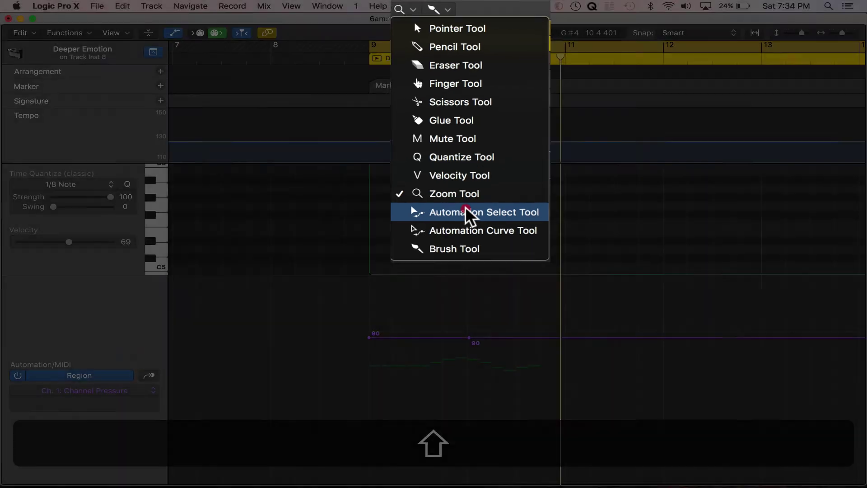
left_click(466, 222)
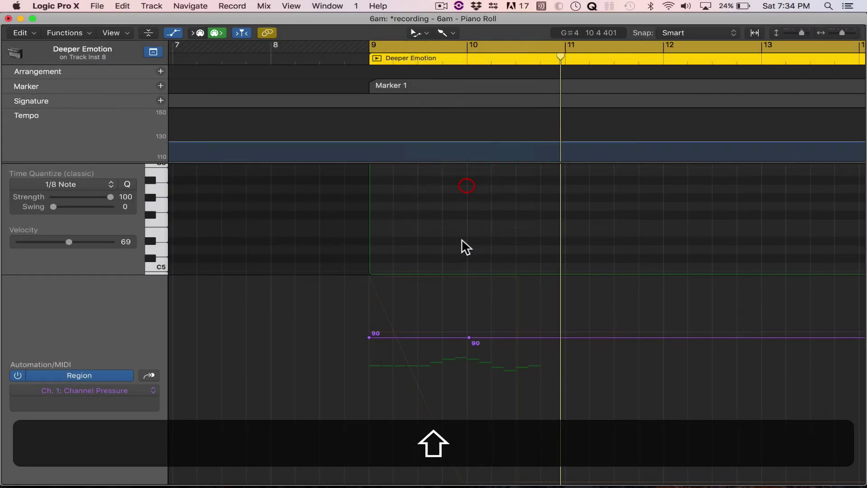
scroll(465, 252, "down", 3)
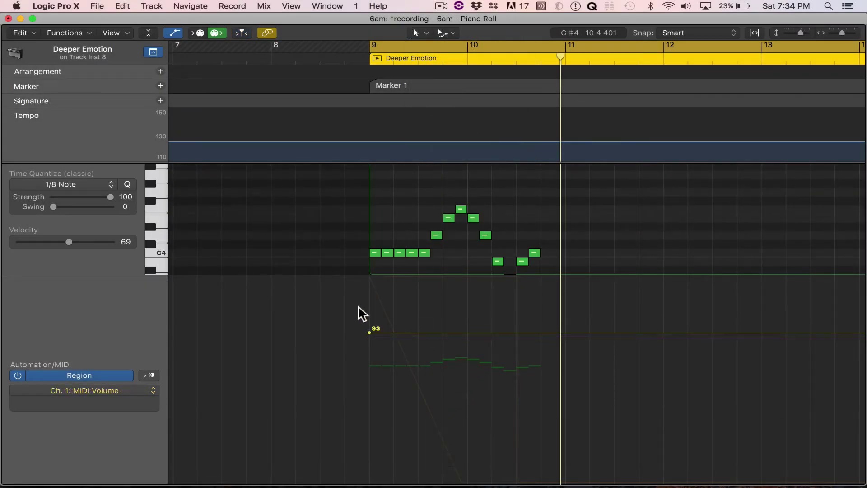
left_click_drag(359, 308, 522, 386)
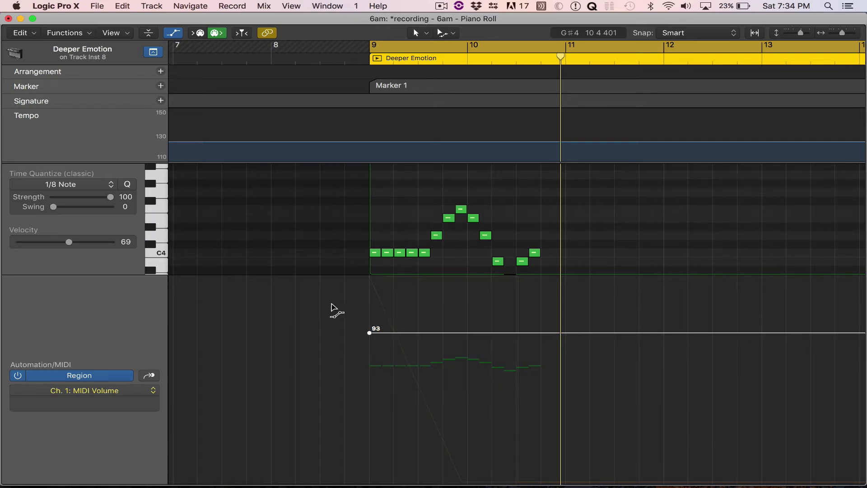
left_click_drag(329, 302, 547, 379)
left_click_drag(340, 307, 615, 366)
left_click(334, 309)
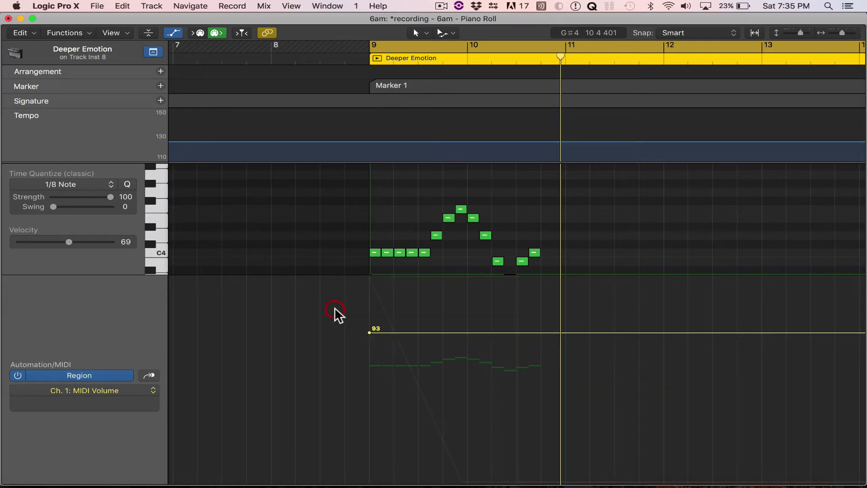
left_click_drag(349, 307, 502, 373)
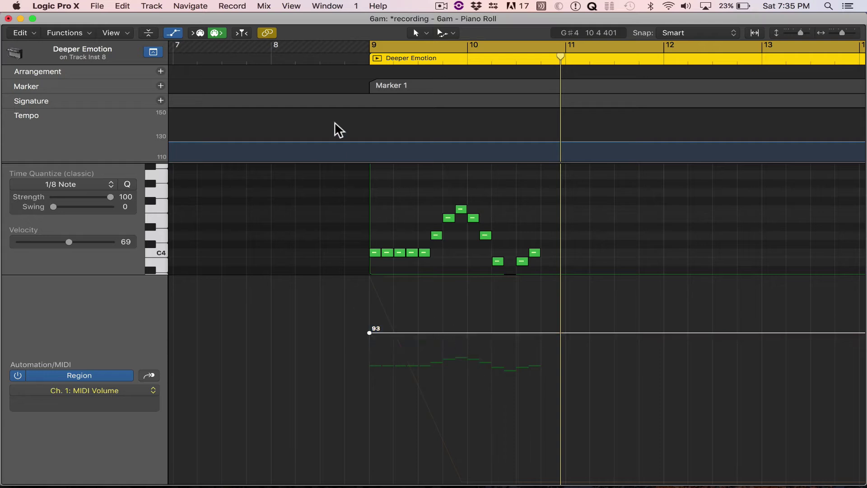
Add MIDI Volume automation points of 93 just before bar 10 and 107 within bar 10 to form a rising ramp.
left_click(455, 379)
left_click(466, 335)
left_click_drag(514, 334, 537, 345)
left_click(451, 297)
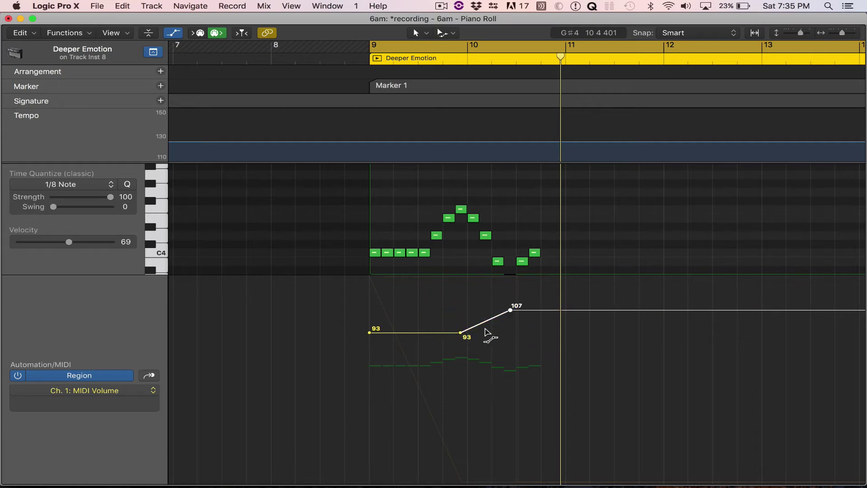
left_click(496, 320)
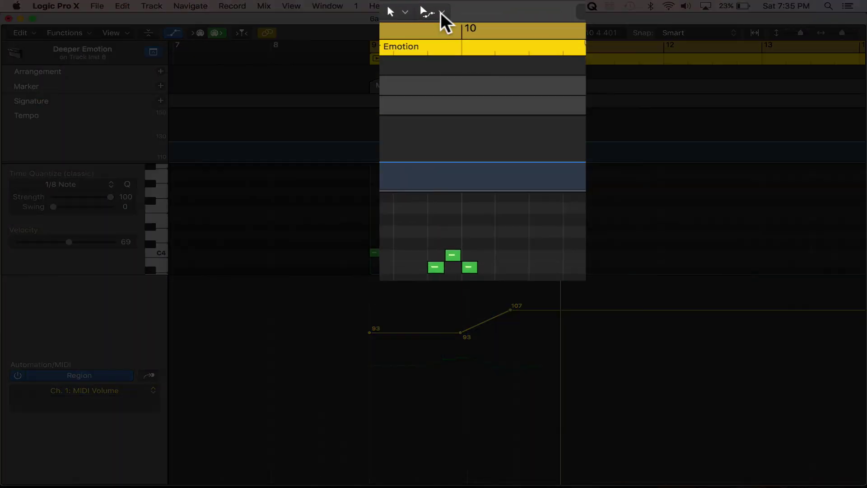
Assign the Automation Curve Tool as the secondary tool, bend the volume ramp from 93 to 107 into a curve and play back.
left_click(444, 33)
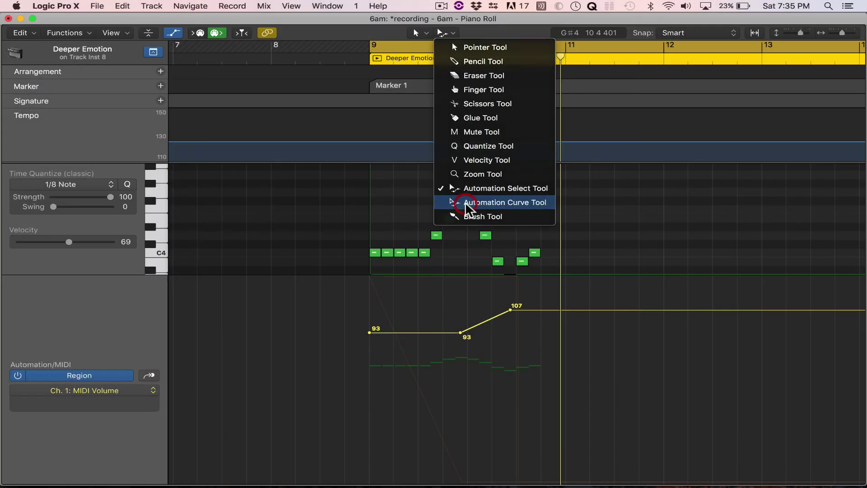
left_click(470, 201)
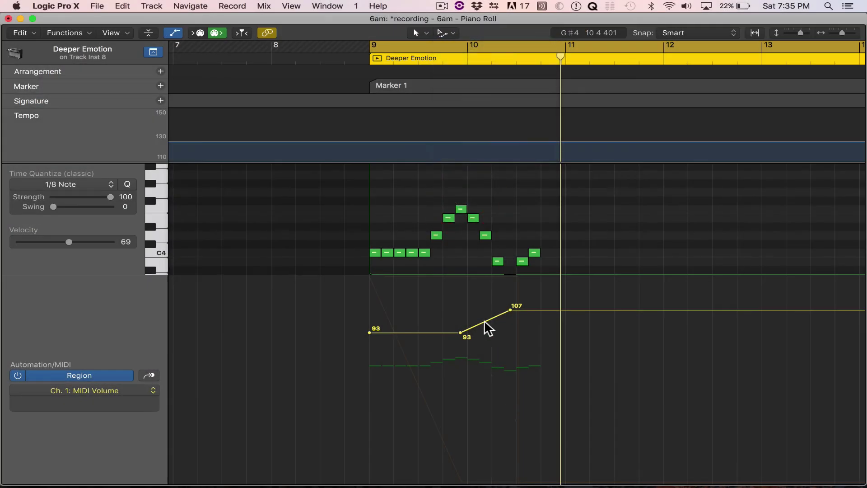
left_click_drag(487, 317, 471, 307)
key("space")
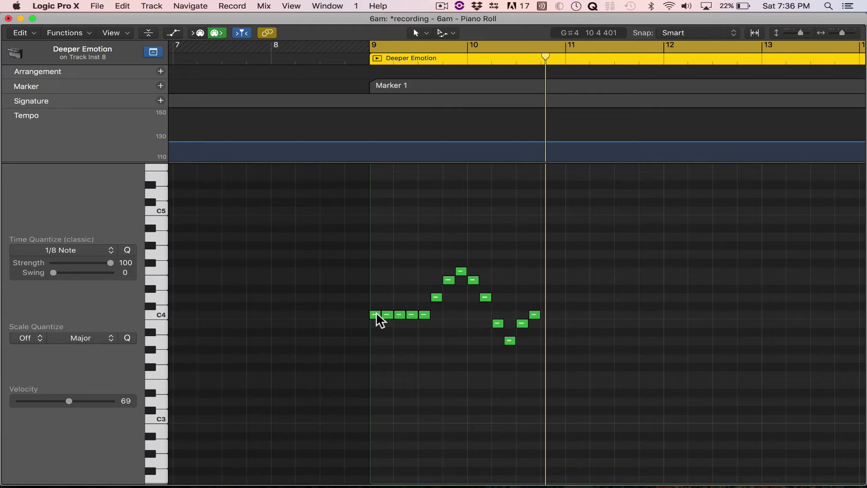
Add an A3 note beneath the melody's first C4 note at bar 9.
mouse_move(376, 312)
left_mouse_down()
mouse_move(375, 350)
mouse_move(375, 342)
left_mouse_up()
left_click(375, 315)
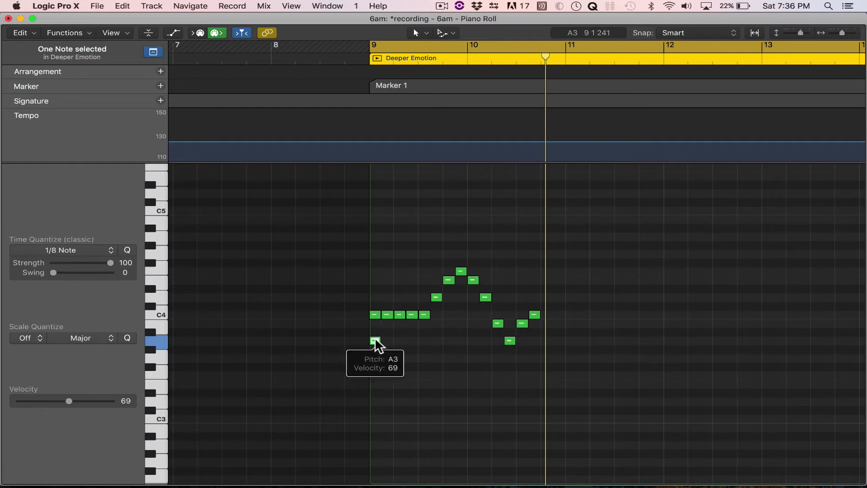
Copy the bar 9 A3 note down to E3, duplicate both under the second C4 note and play back.
left_click_drag(375, 339, 374, 385)
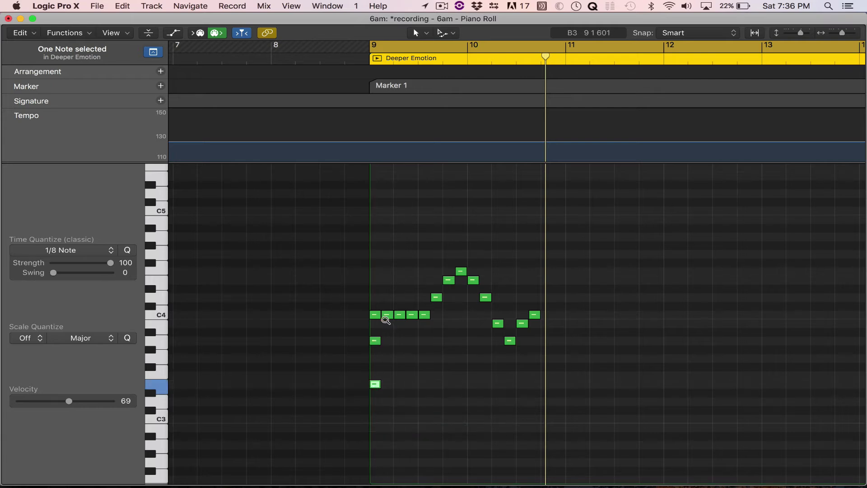
left_click_drag(388, 336, 384, 382)
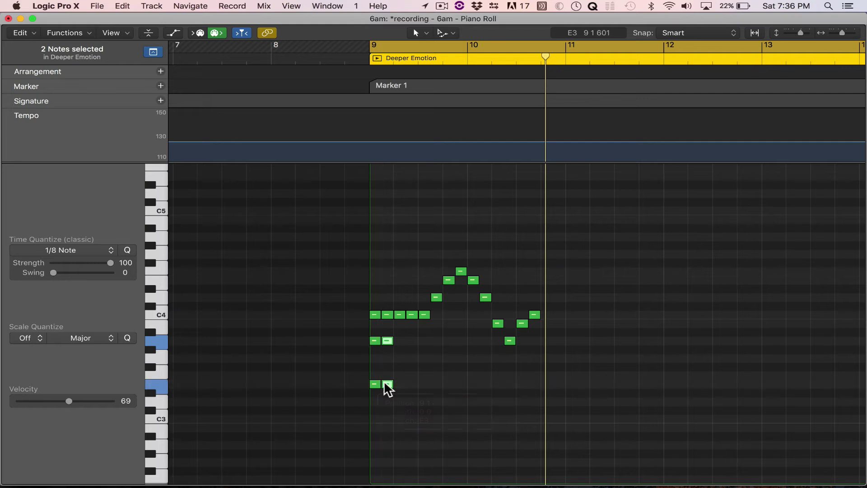
scroll(385, 381, "up", 5)
scroll(384, 381, "left", 2)
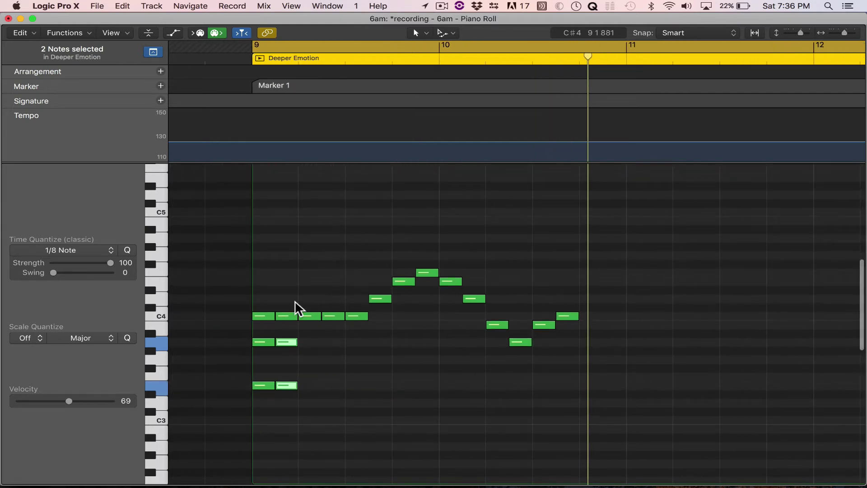
key("space")
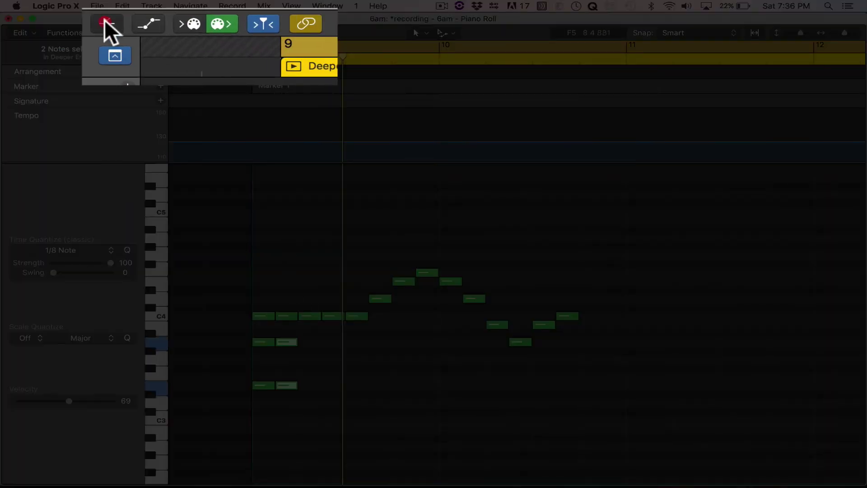
Toggle Collapse Mode on and off to compare the used-notes-only rows with the full keyboard view.
left_click(104, 19)
left_click(105, 19)
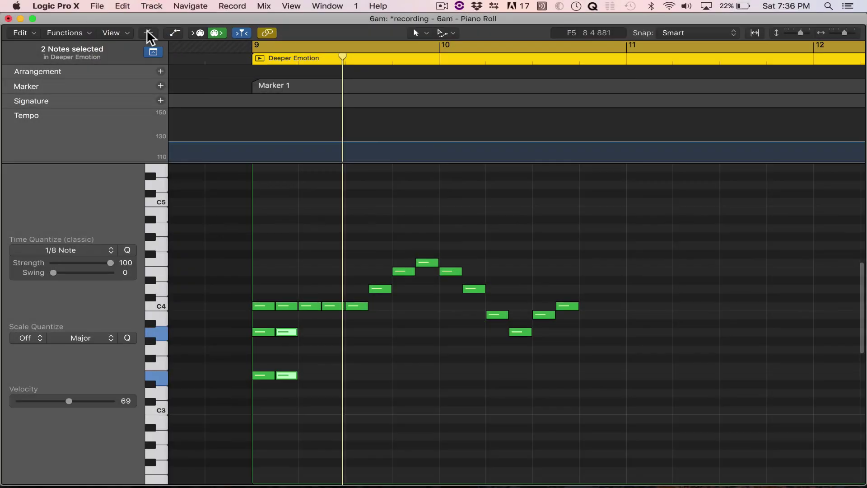
left_click(147, 29)
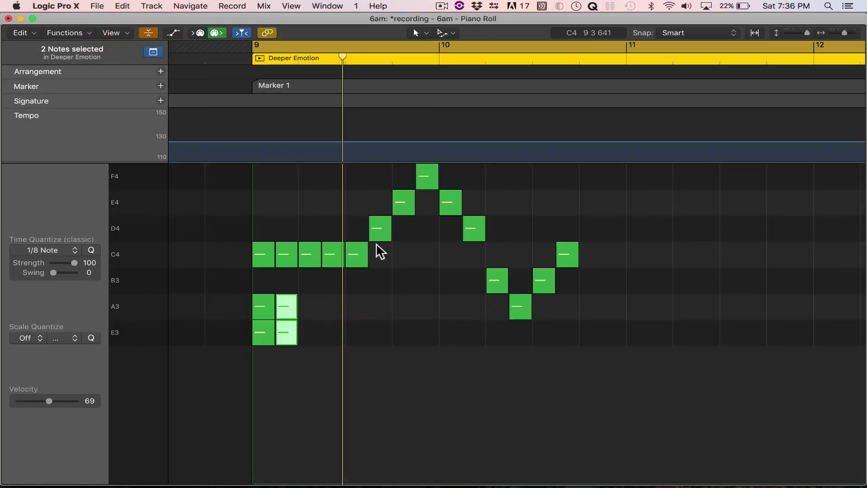
scroll(416, 248, "down", 1)
scroll(415, 250, "up", 1)
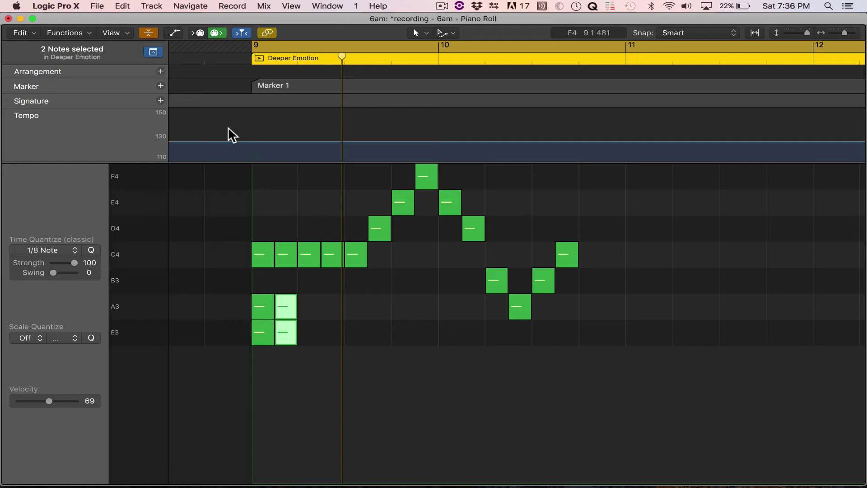
left_click(146, 34)
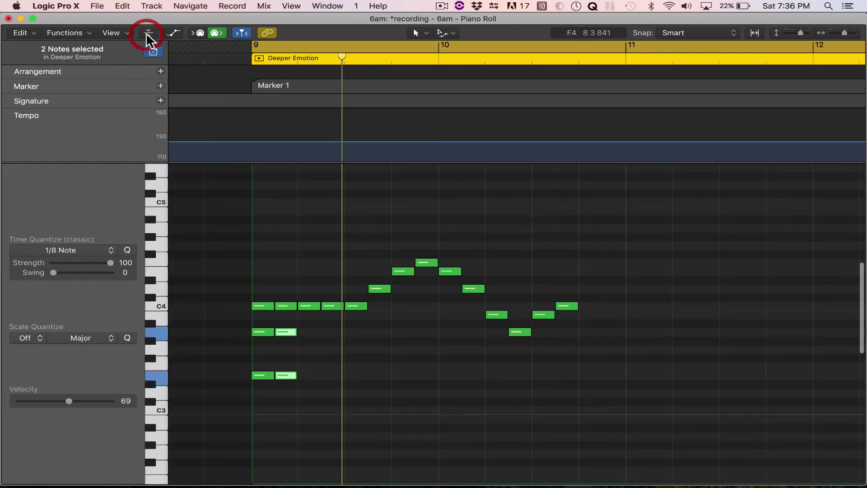
left_click(146, 34)
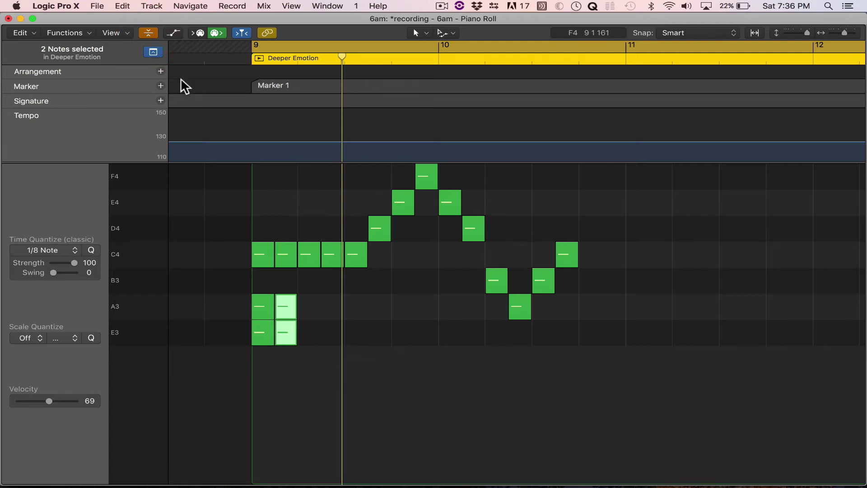
left_click(153, 34)
Copy the lowest bar 9 note downward to stack additional notes at C3, A2 and E2.
scroll(297, 240, "down", 2)
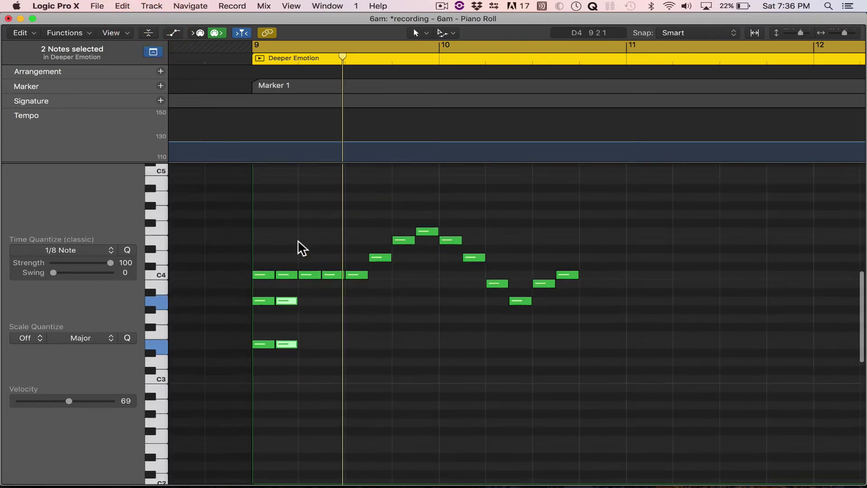
left_click_drag(261, 343, 254, 376)
left_click(260, 372)
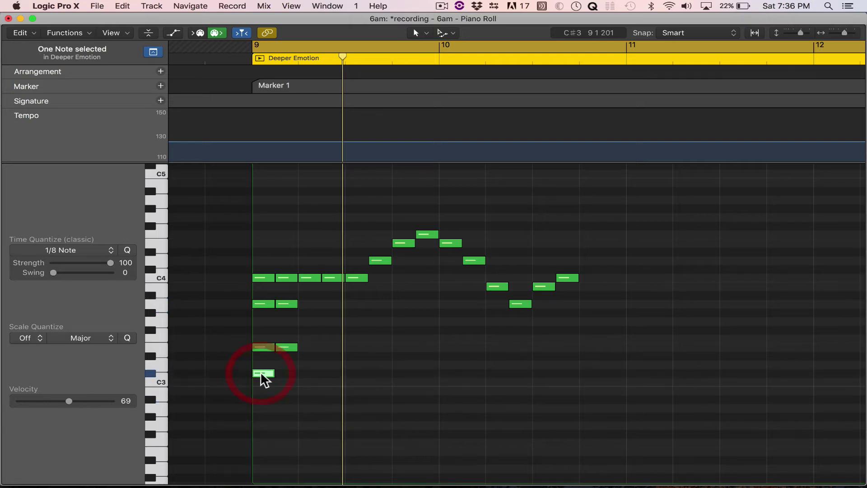
key("alt+Down")
left_click_drag(265, 379, 265, 409)
scroll(265, 408, "down", 2)
scroll(265, 409, "down", 2)
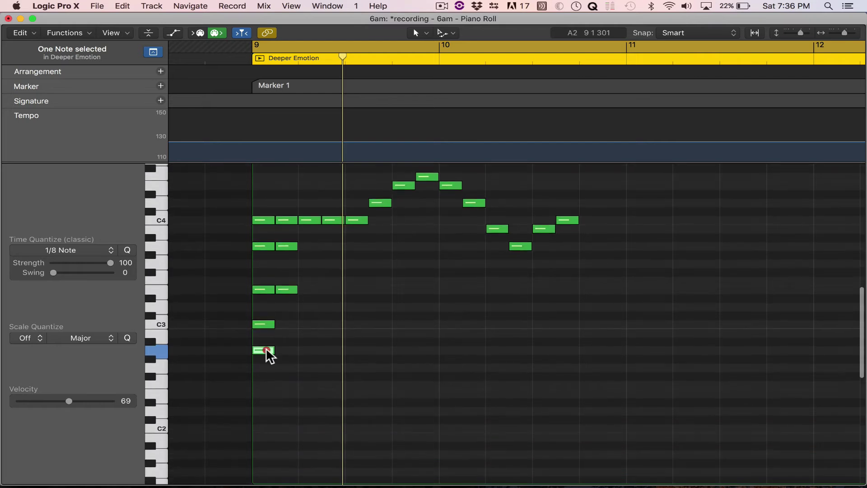
left_click_drag(266, 347, 260, 398)
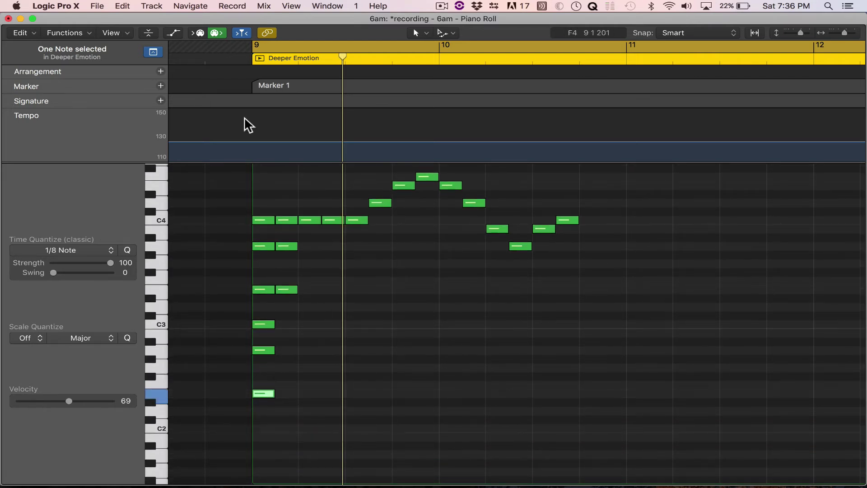
Switch Collapse Mode on and off to examine the stacked bar 9 notes in collapsed rows at different zoom levels.
left_click(150, 32)
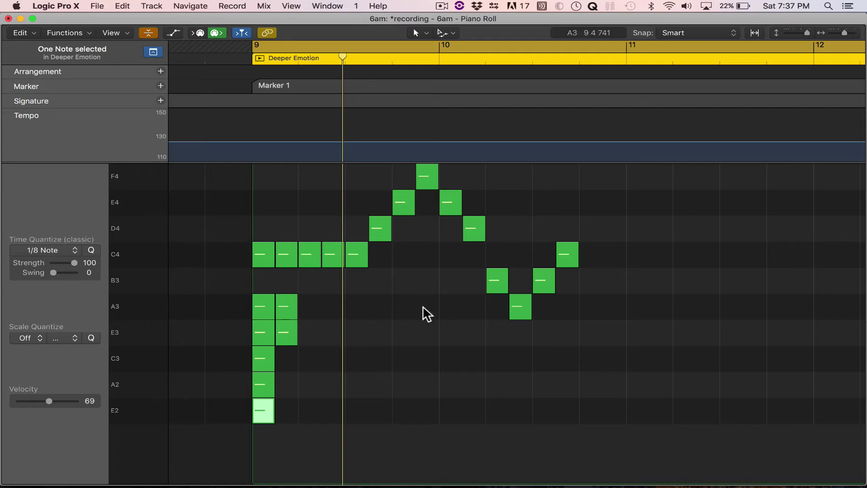
left_click(265, 255)
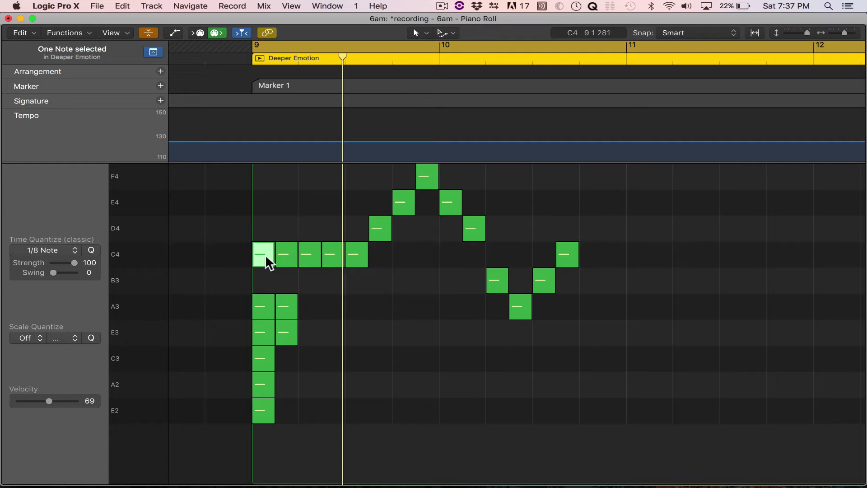
left_click(437, 287, "ctrl+alt")
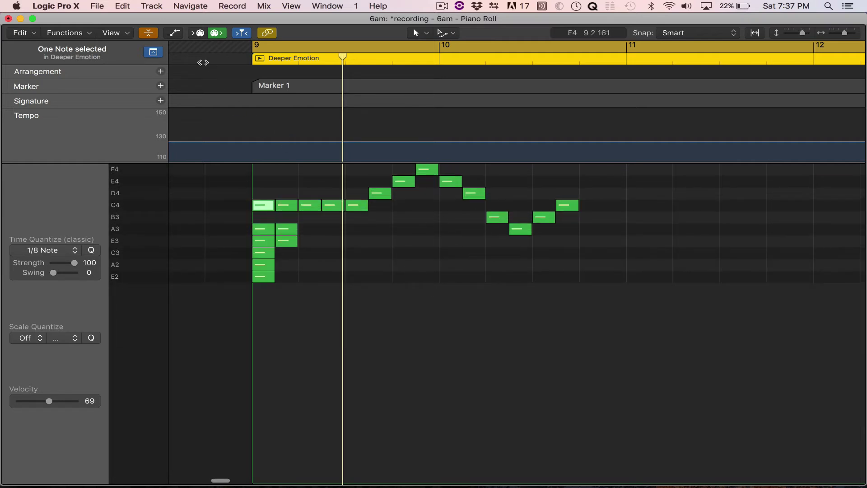
left_click(146, 32)
left_click(148, 33)
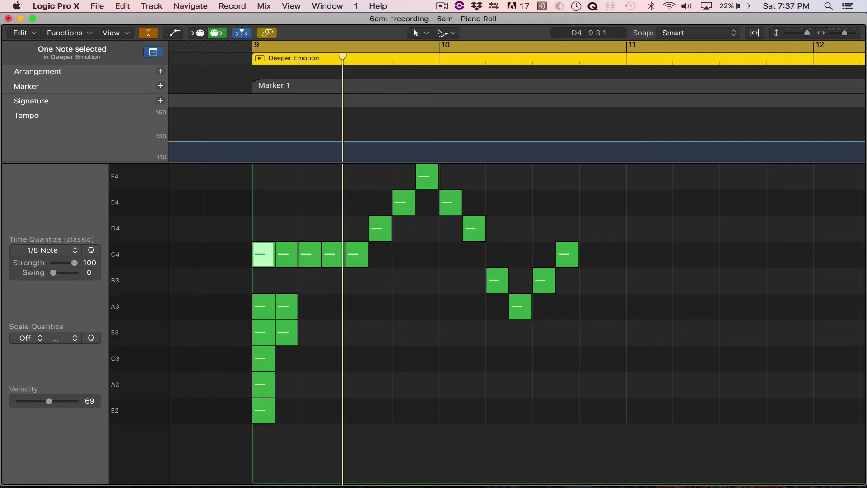
left_click(382, 268, "ctrl+alt")
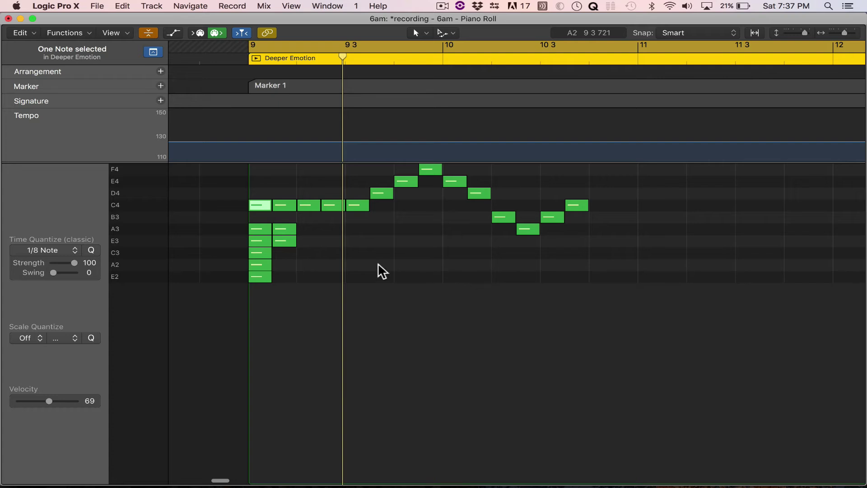
left_click(148, 32)
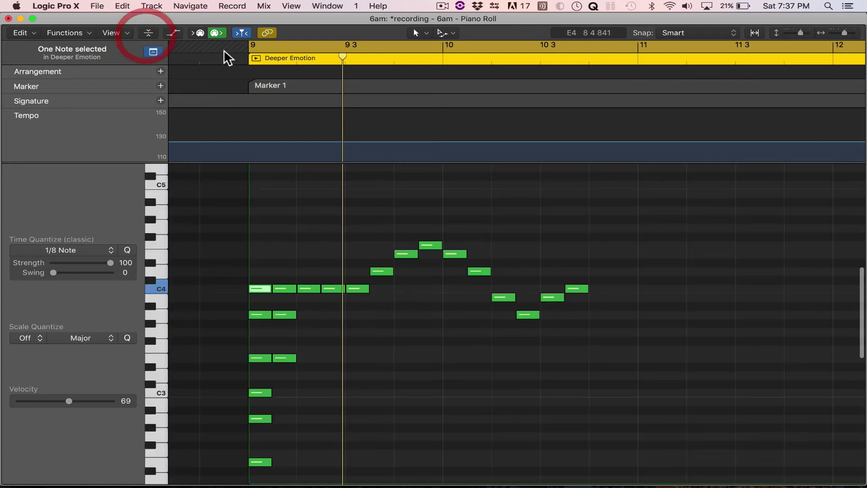
left_click(243, 32)
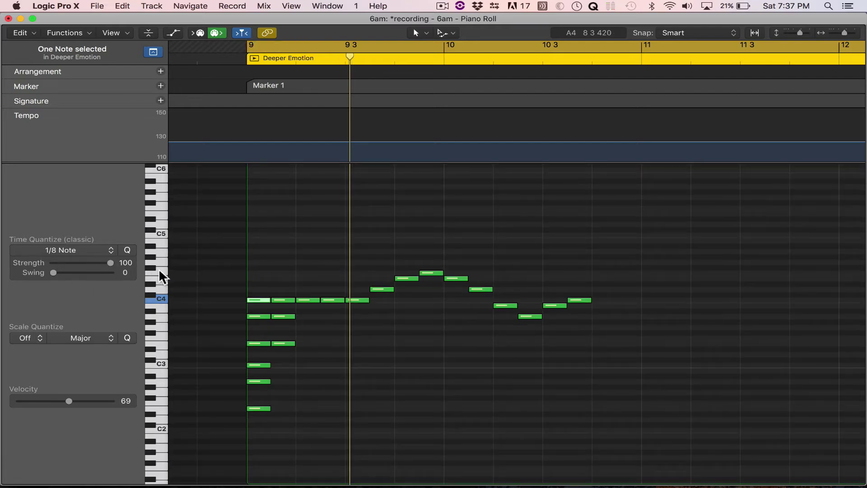
Select all the notes, lower their Time Quantize Strength to 55 and return it to 100.
left_click_drag(255, 263, 624, 430)
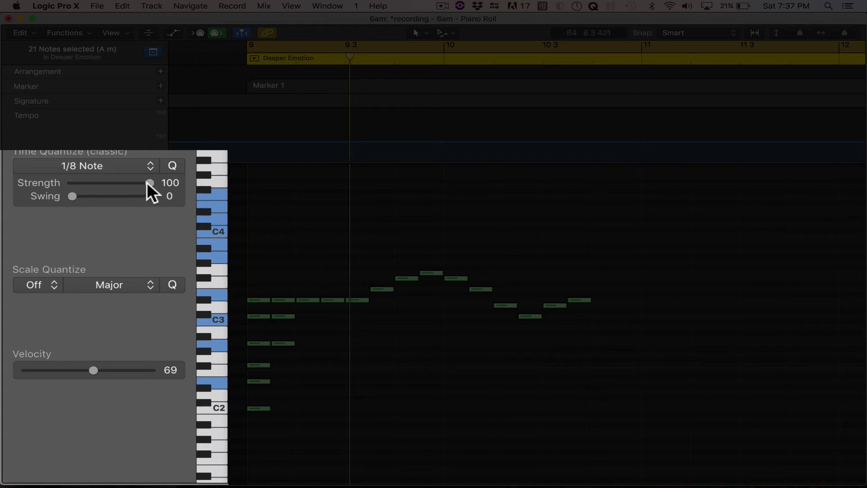
left_click_drag(148, 183, 113, 180)
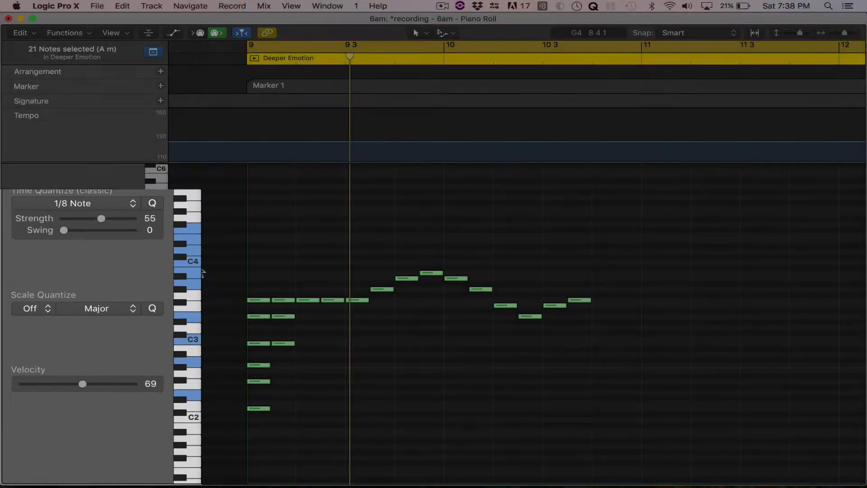
scroll(194, 262, "up", 6)
scroll(194, 262, "down", 3)
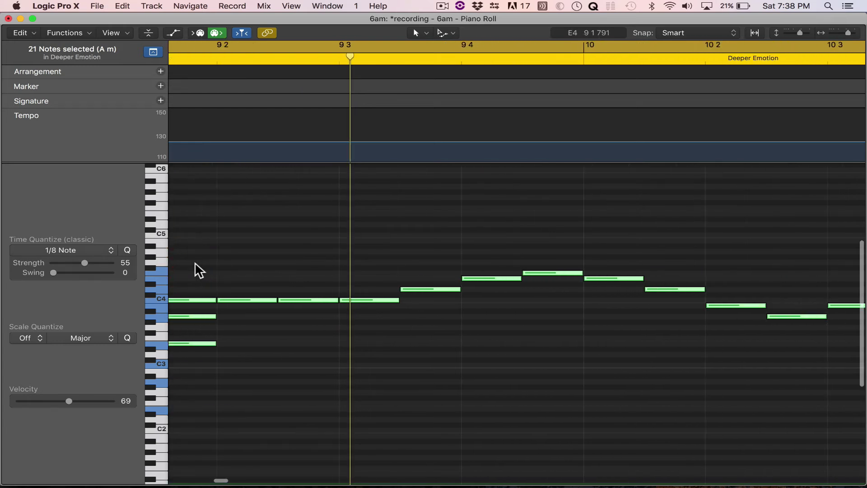
scroll(194, 262, "down", 5)
left_click(195, 263)
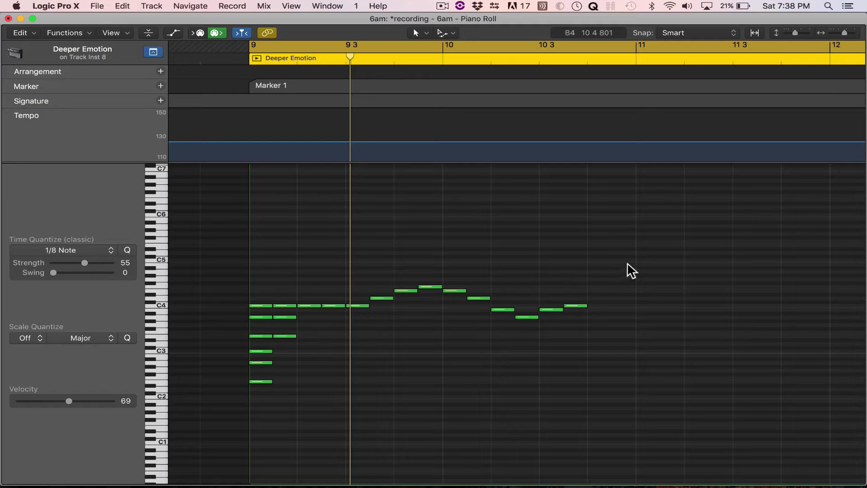
left_click_drag(623, 259, 236, 412)
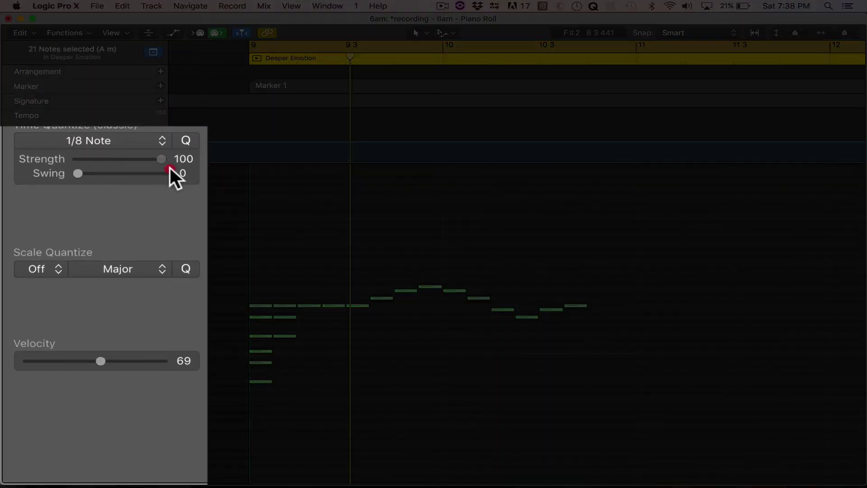
left_click_drag(150, 164, 207, 170)
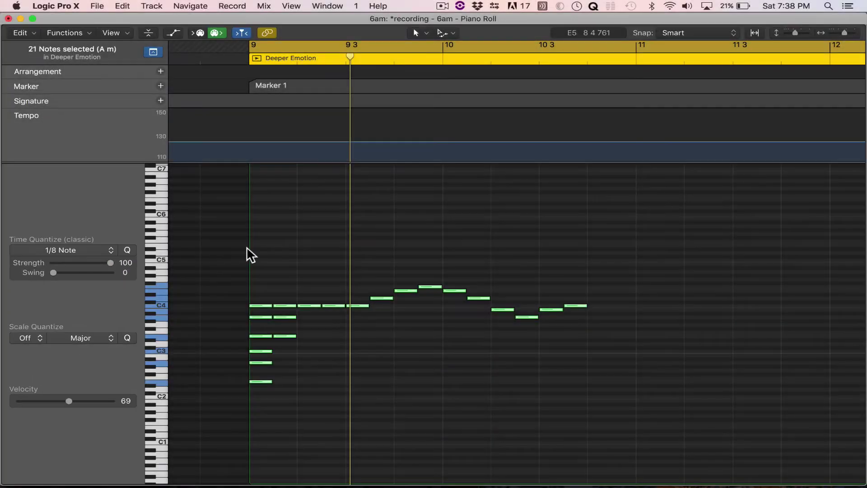
Delete all the notes in the Deeper Emotion region and remove the region from the Inst 8 track.
left_click_drag(644, 239, 242, 458)
key("Delete")
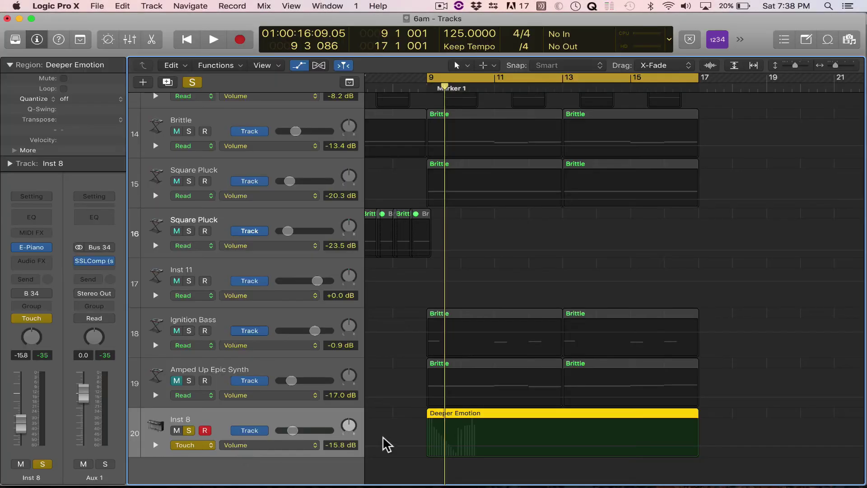
left_click(440, 413)
key("Delete")
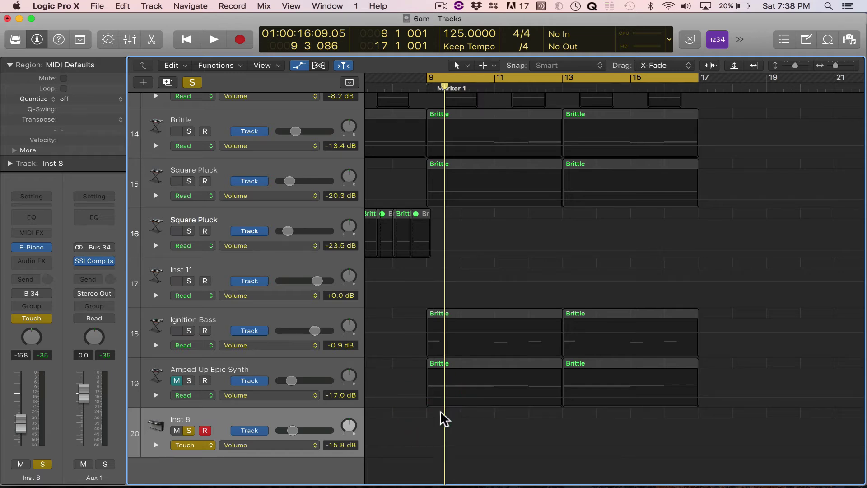
Open Musical Typing and record a line of C3, B2, A2 and G2 notes on the Inst 8 track from bar 9 to about bar 13.
left_click(427, 408)
key("super+k")
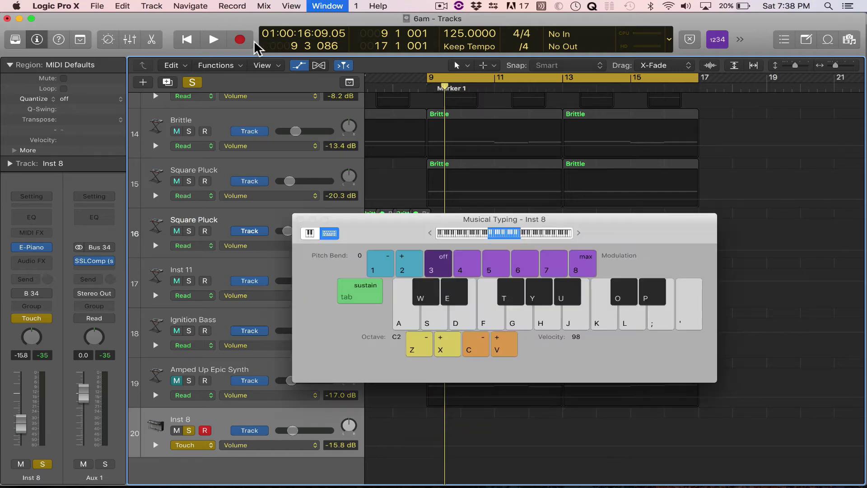
left_click(239, 42)
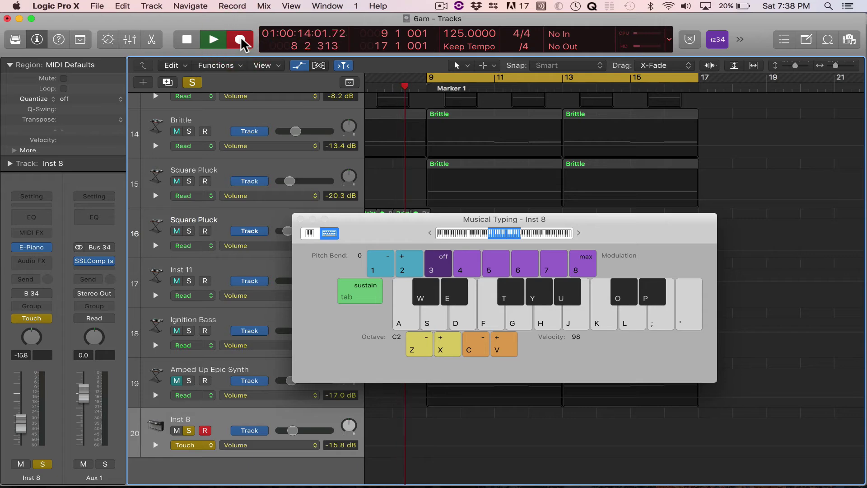
key("k")
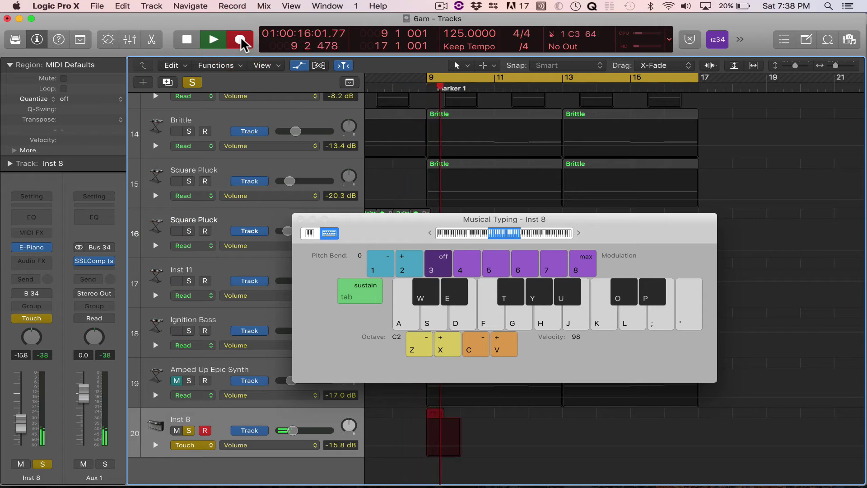
key("j")
key("j")
key("h")
key("h")
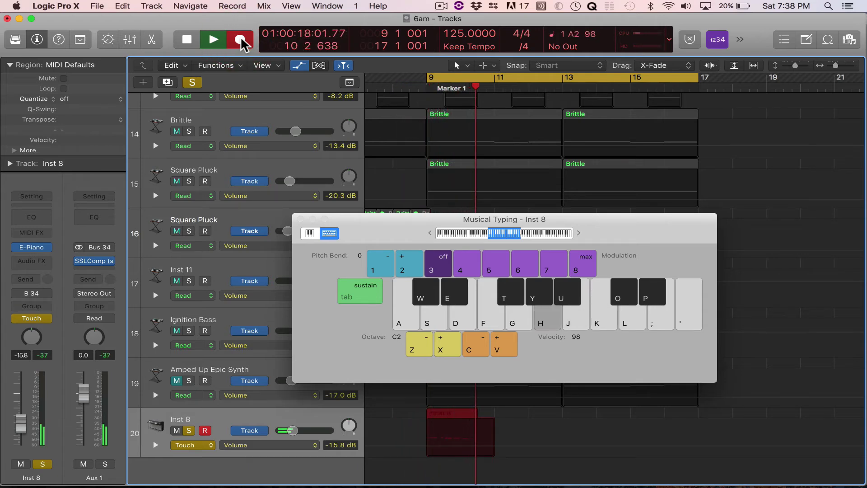
key("g")
key("g")
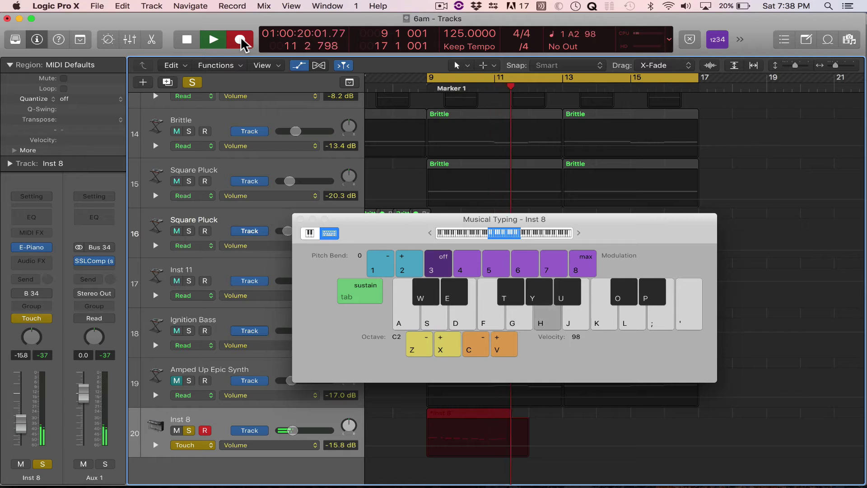
key("g")
key("g")
key("h")
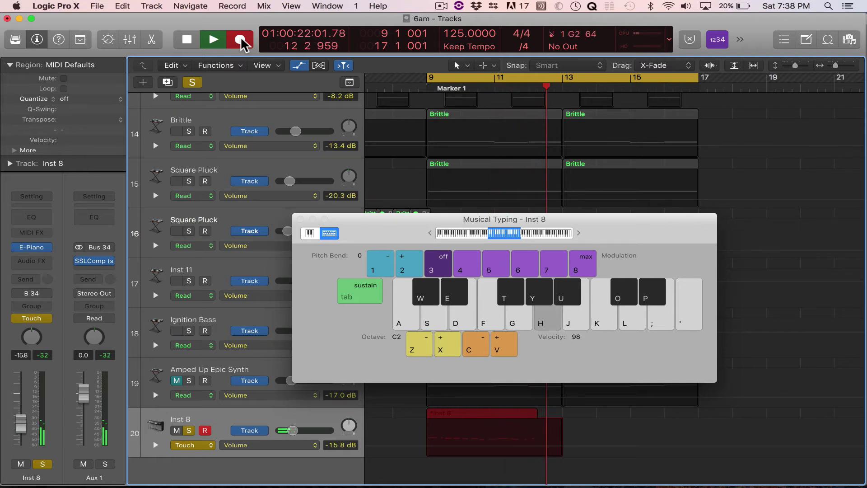
key("space")
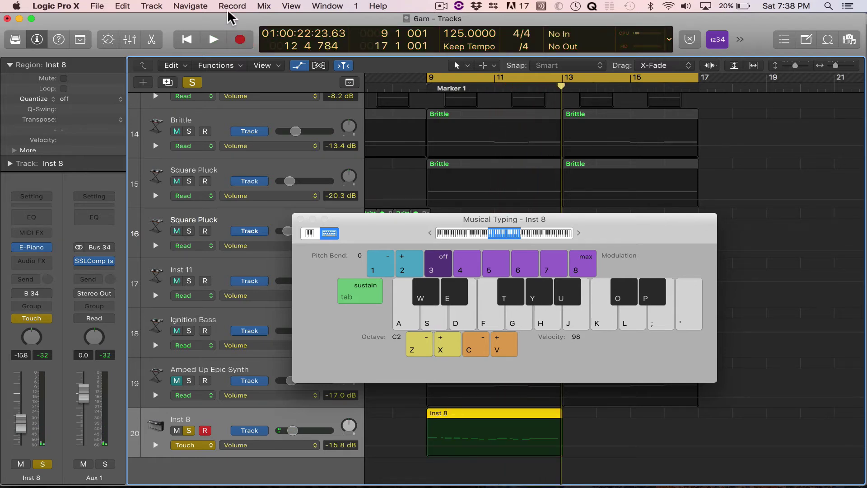
Close Musical Typing and open the recorded Inst 8 region in the Piano Roll, framing its notes from bar 9.
left_click(300, 219)
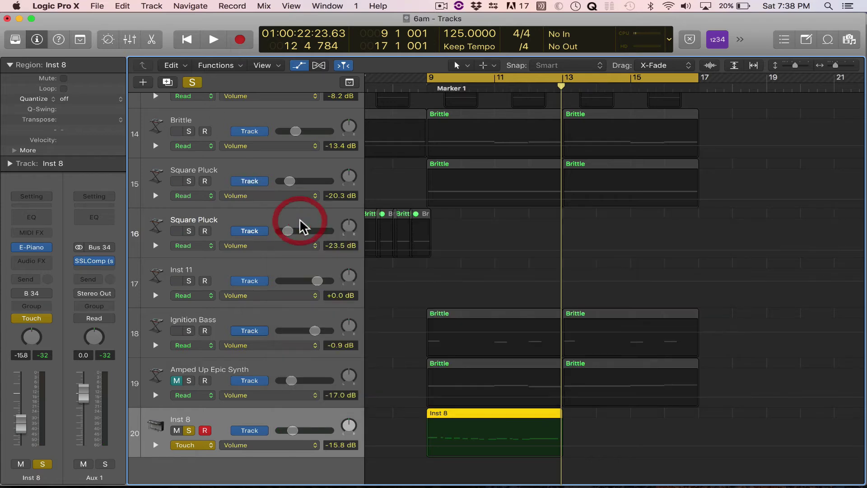
key("super+4")
scroll(273, 252, "left", 10)
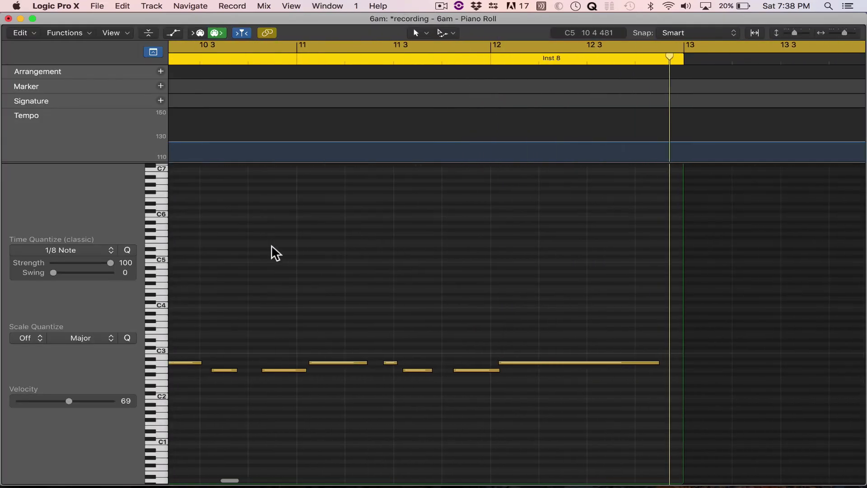
scroll(406, 326, "left", 10)
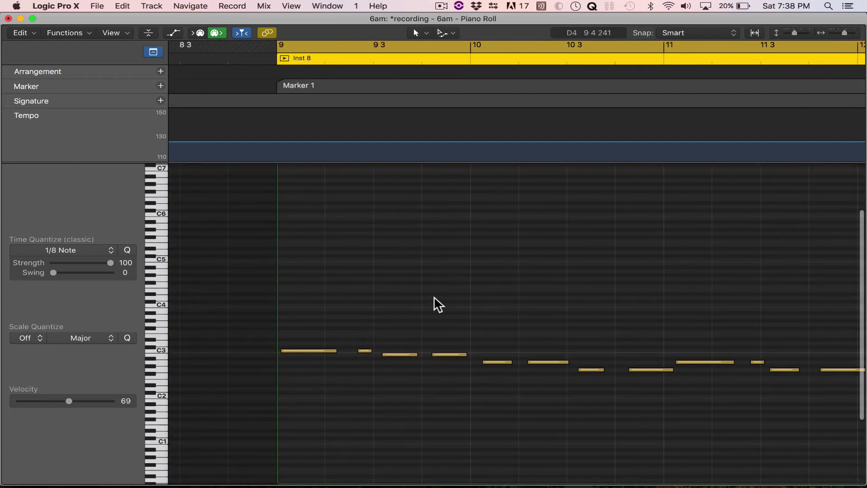
scroll(433, 297, "down", 4)
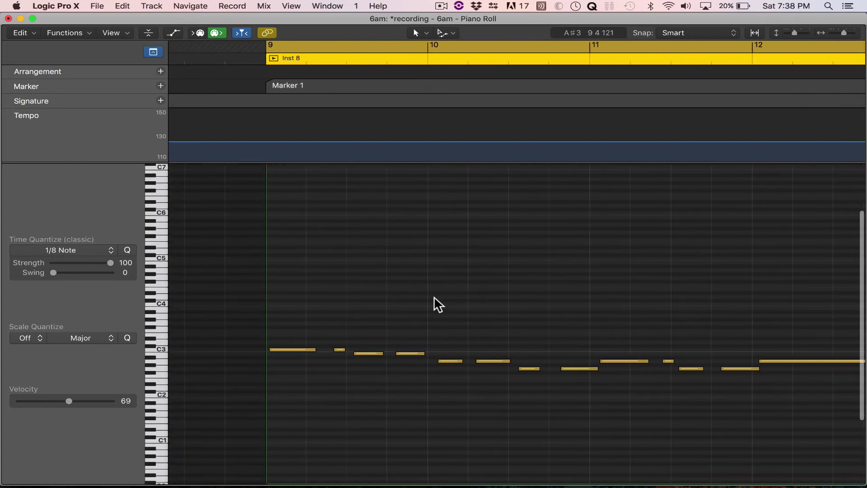
scroll(434, 297, "down", 1)
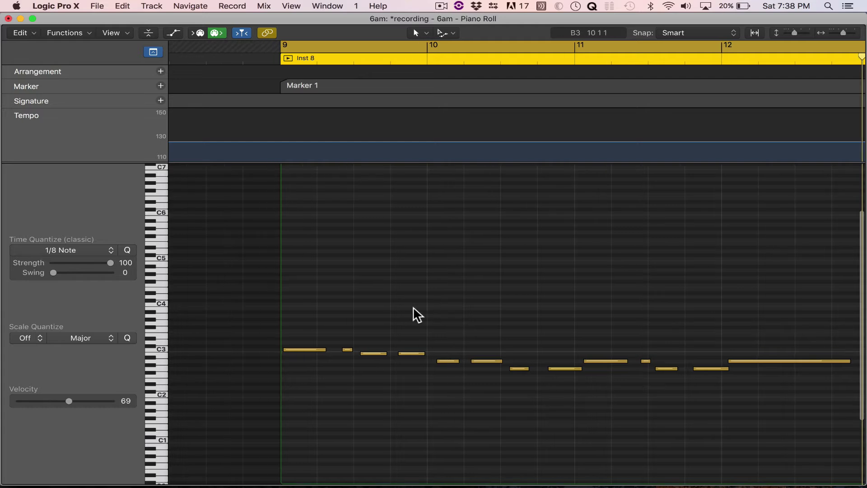
Select all the notes in the Inst 8 region and quantize them to 1/8 Note at full strength.
left_click(384, 309)
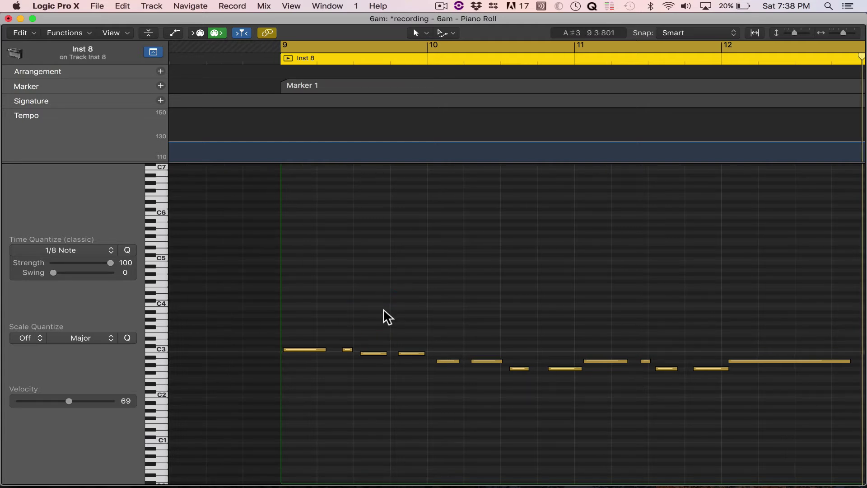
key("super+a")
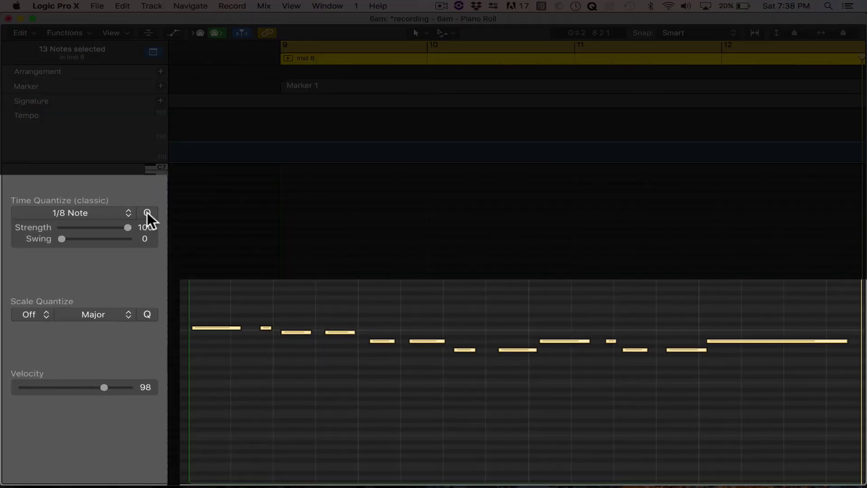
left_click(147, 212)
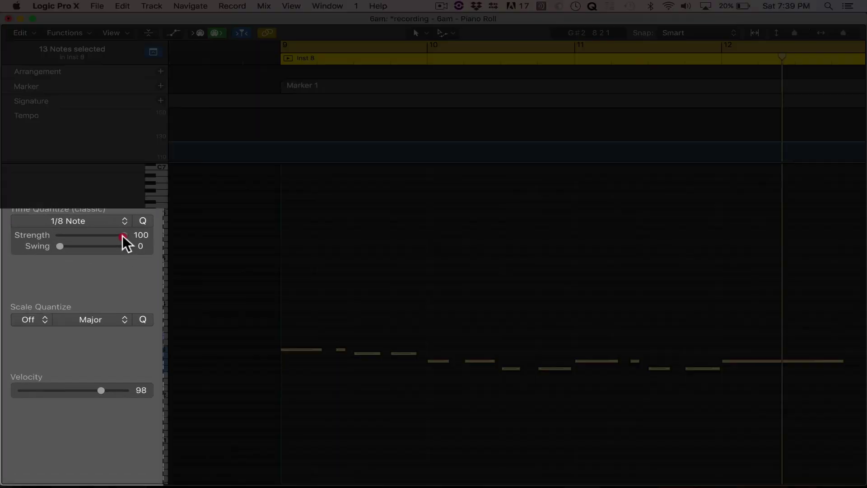
Lower the Time Quantize Strength to 72, try 82 with playback, and return it to 100.
mouse_move(110, 262)
left_mouse_down()
mouse_move(105, 235)
mouse_move(93, 262)
left_mouse_up()
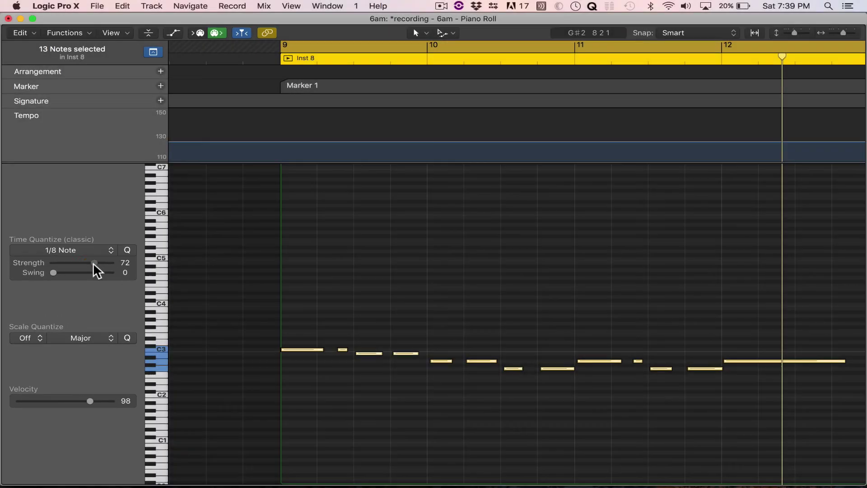
key("super+Right")
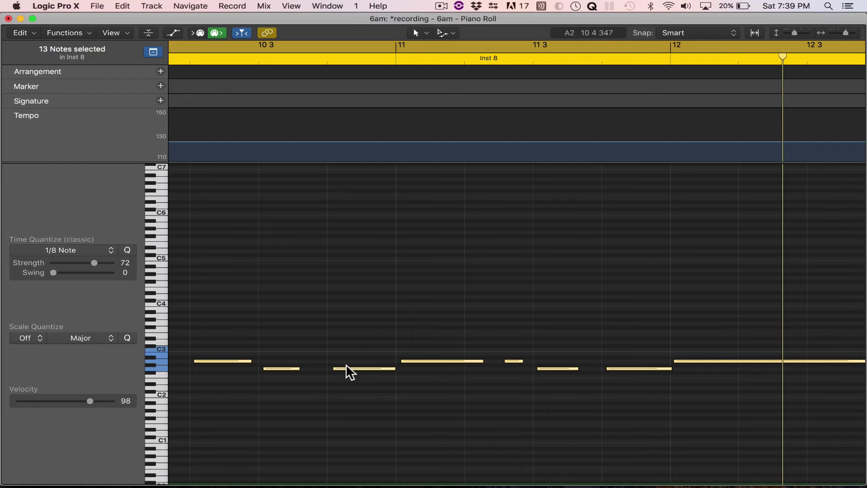
key("super+Left")
key("super+Left")
key("super+Left")
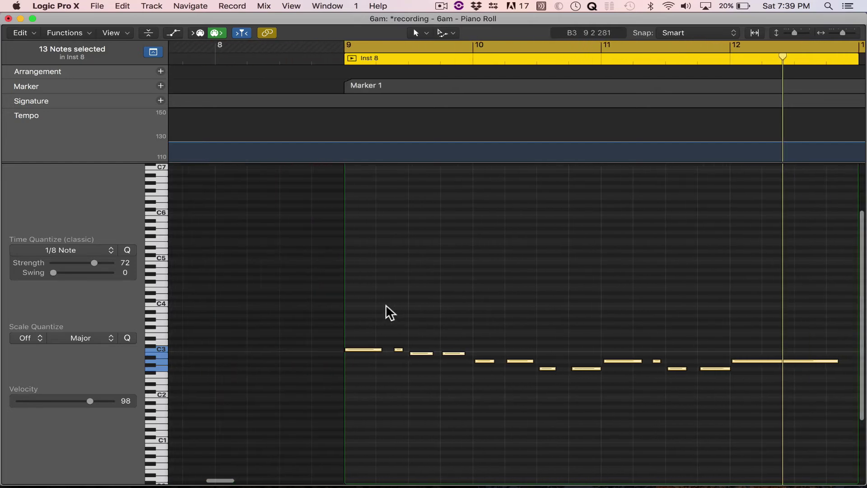
left_click_drag(93, 263, 107, 245)
key("space")
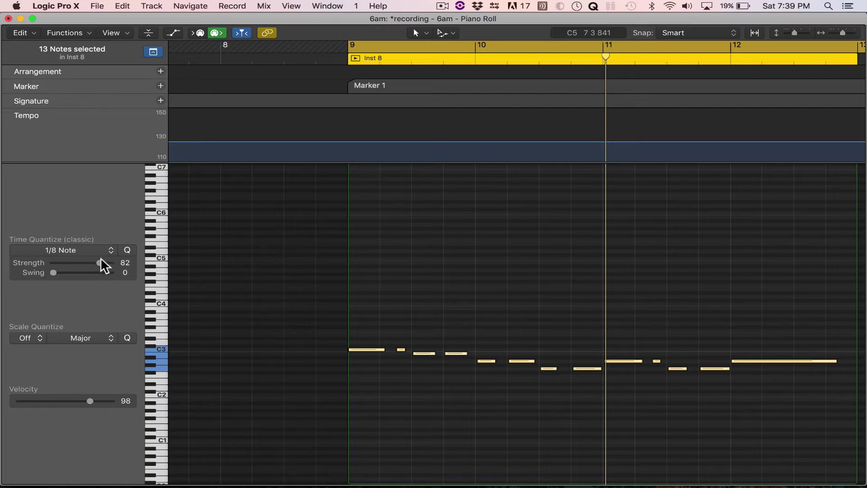
left_click_drag(100, 262, 145, 271)
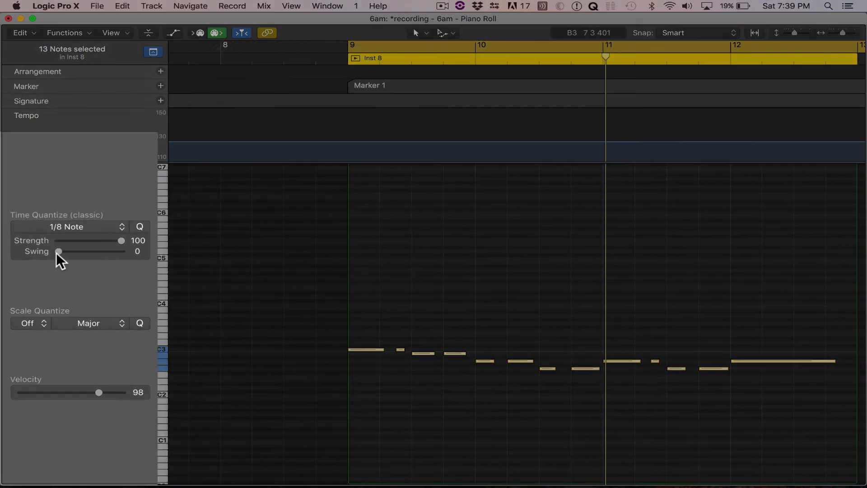
Raise the Time Quantize Swing through 28 to 100, return it to 0, and play the notes back.
left_click_drag(53, 272, 70, 272)
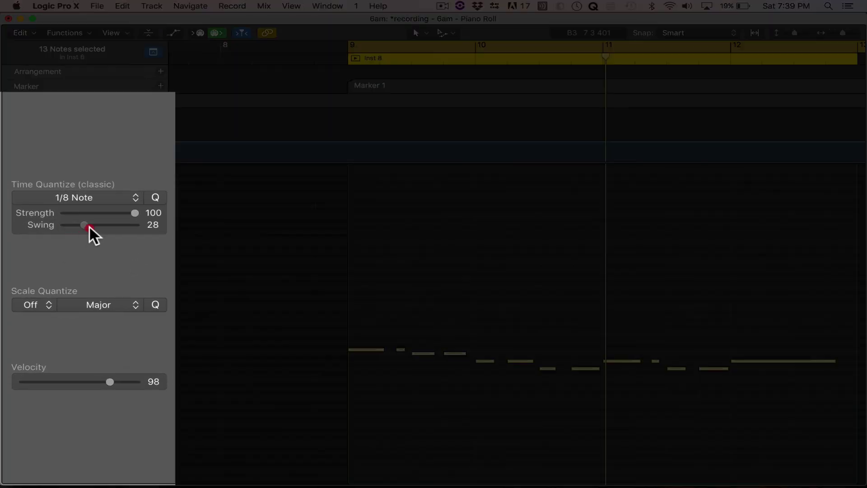
left_click_drag(123, 227, 72, 227)
left_click_drag(161, 227, 95, 272)
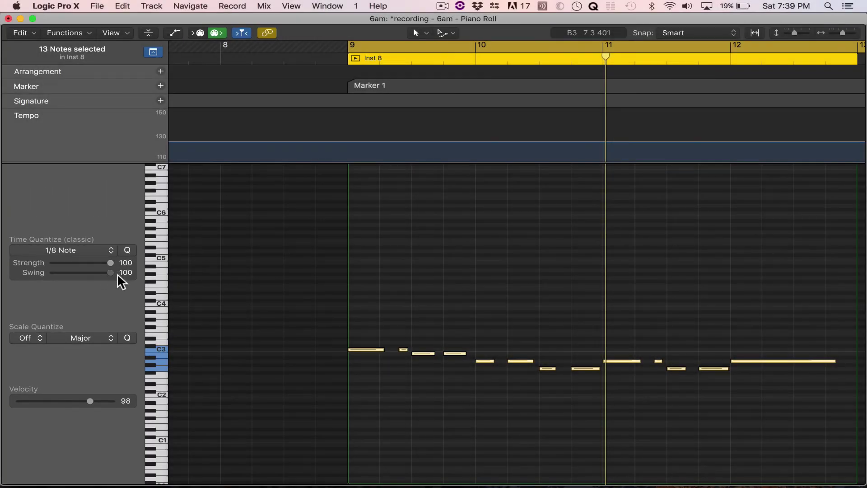
left_click_drag(117, 273, 51, 272)
left_click(85, 275)
key("space")
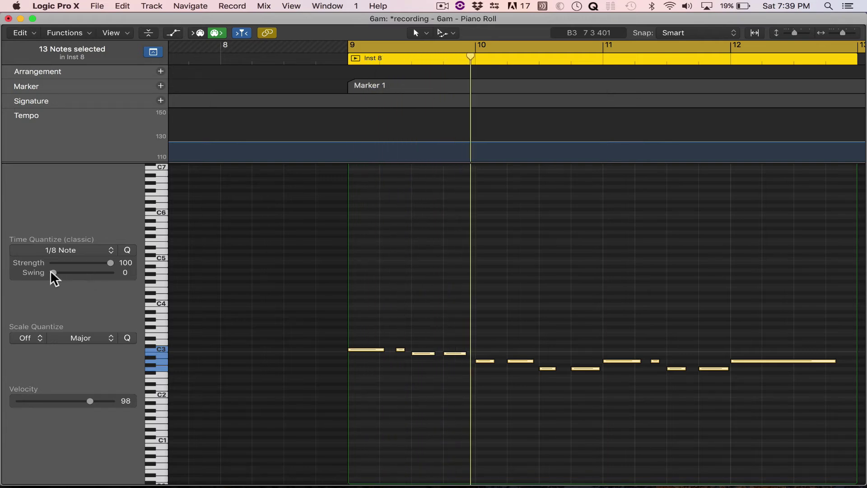
Set the Time Quantize Swing to 100, listen to the swung notes, and return it to 0.
left_click_drag(53, 272, 159, 267)
key("space")
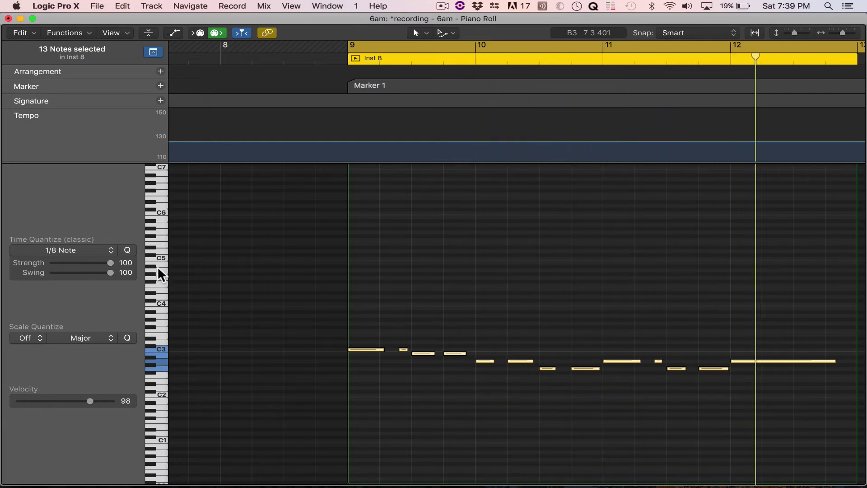
key("space")
left_click_drag(112, 273, 42, 274)
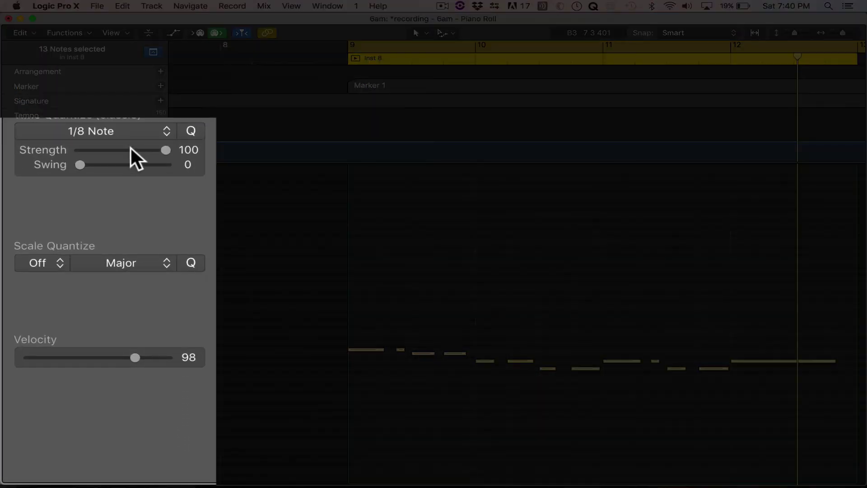
Set the notes' Time Quantize value to 1/32 Triplet (1/48) and review the swing, tuplet and mixed triplet options.
left_click(151, 131)
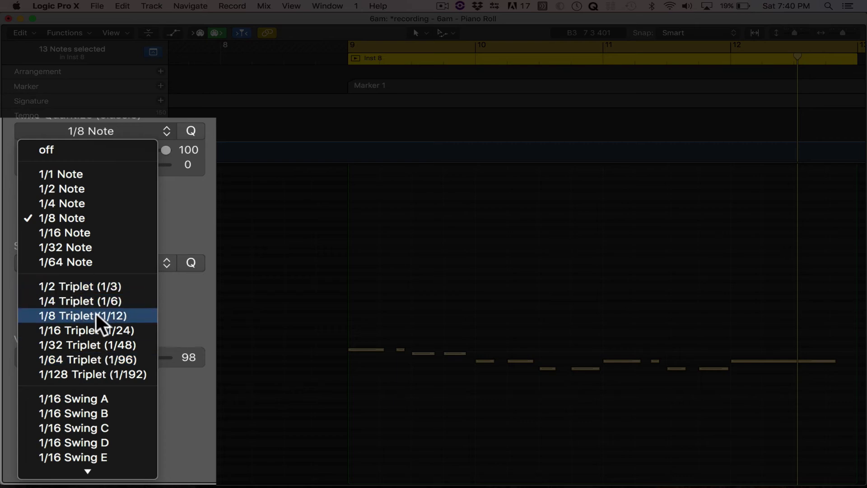
left_click(85, 345)
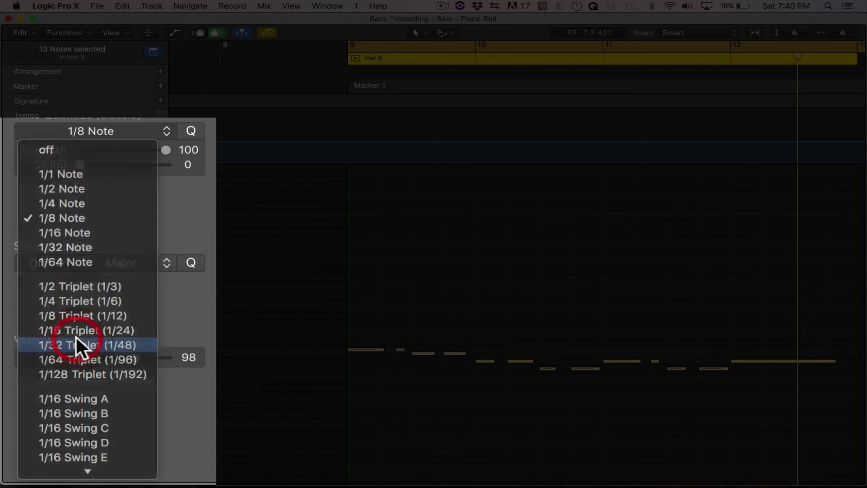
left_click(108, 132)
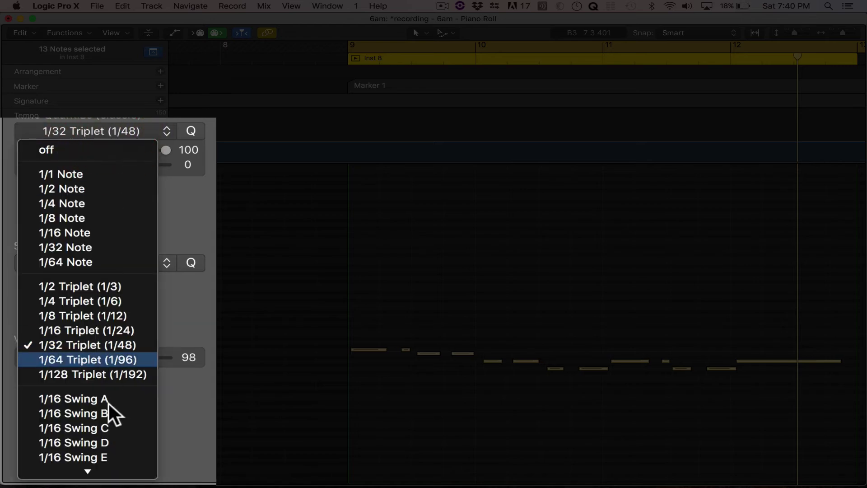
mouse_move(100, 471)
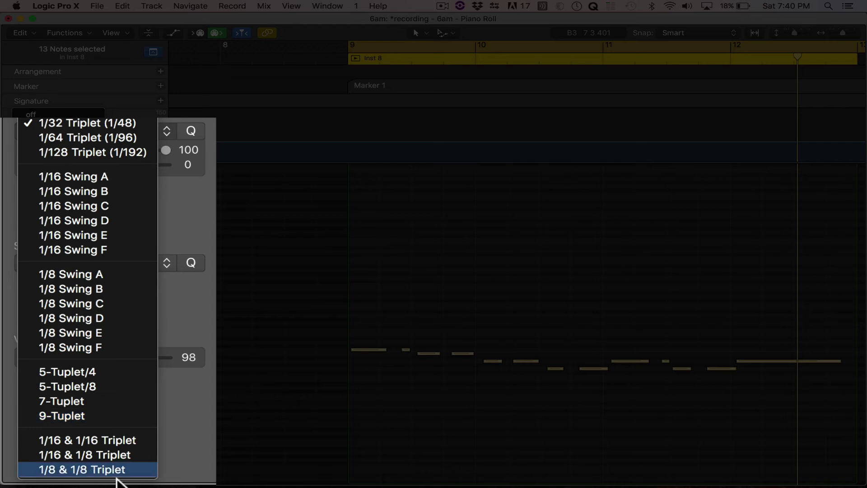
left_click(111, 178)
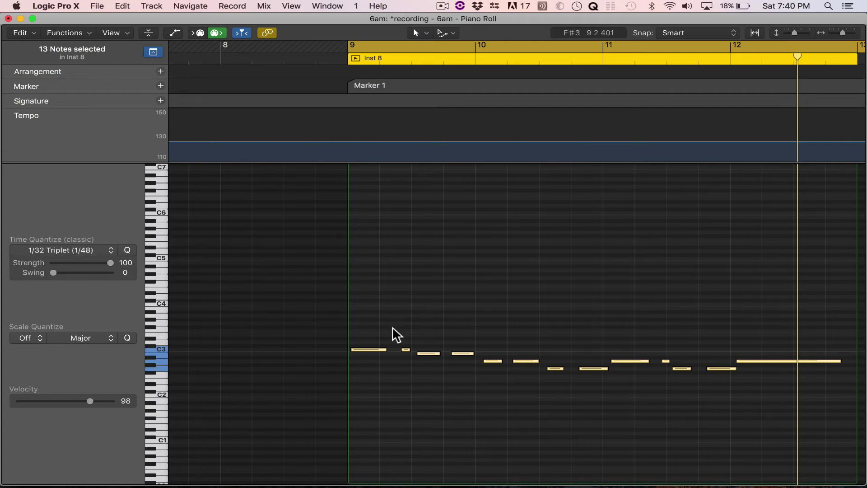
Select all the notes in the Inst 8 region and apply the Humanize MIDI Transform to them.
left_click(378, 318)
left_click(364, 319)
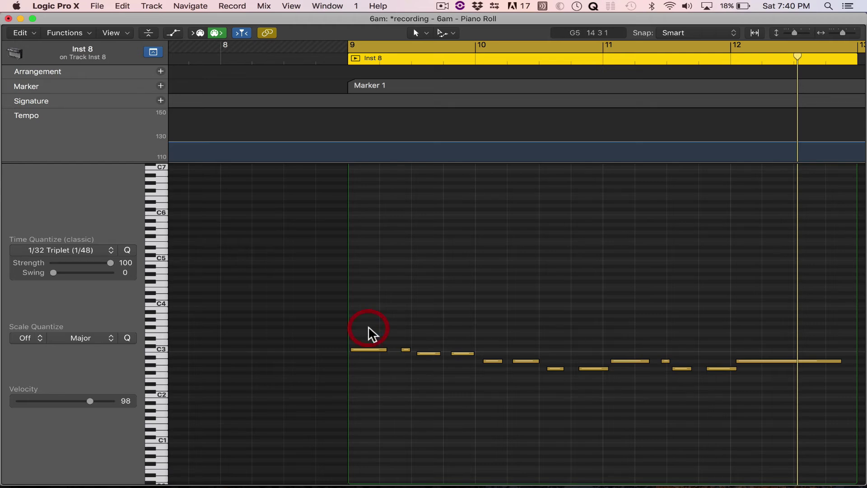
key("super+a")
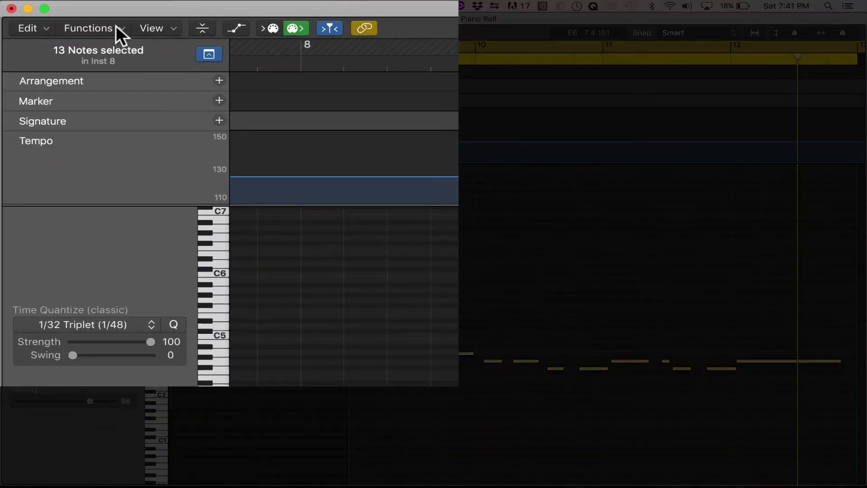
left_click(115, 25)
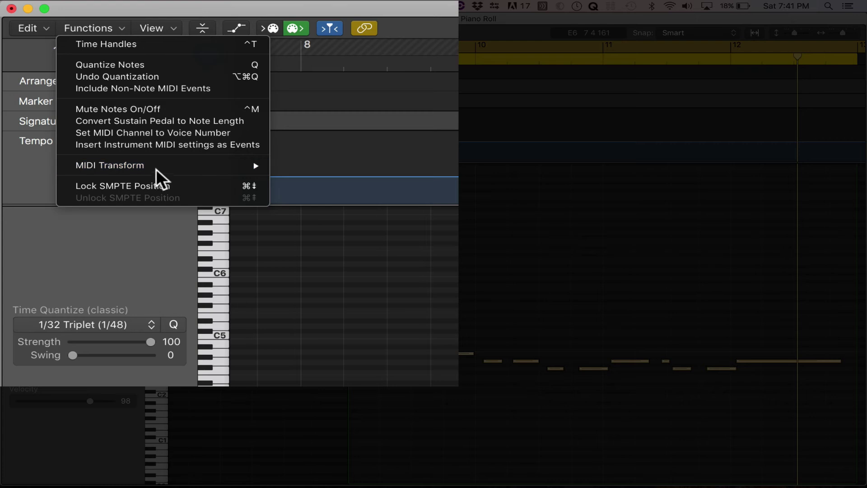
mouse_move(154, 162)
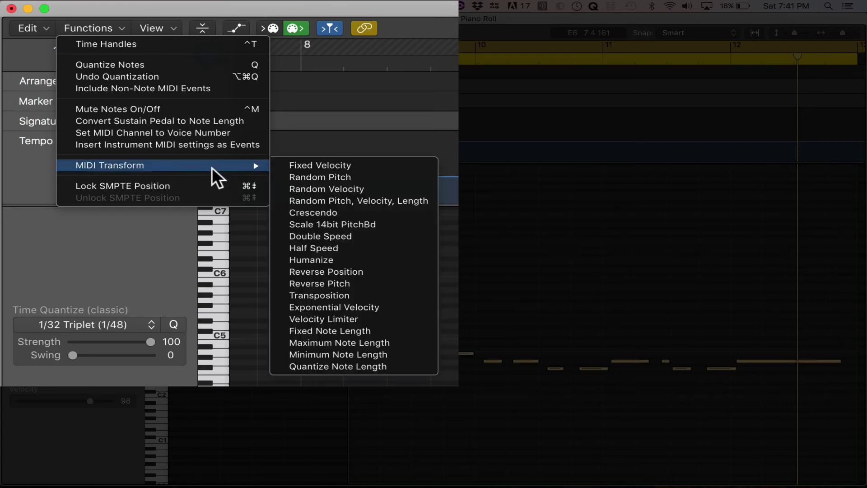
left_click(340, 261)
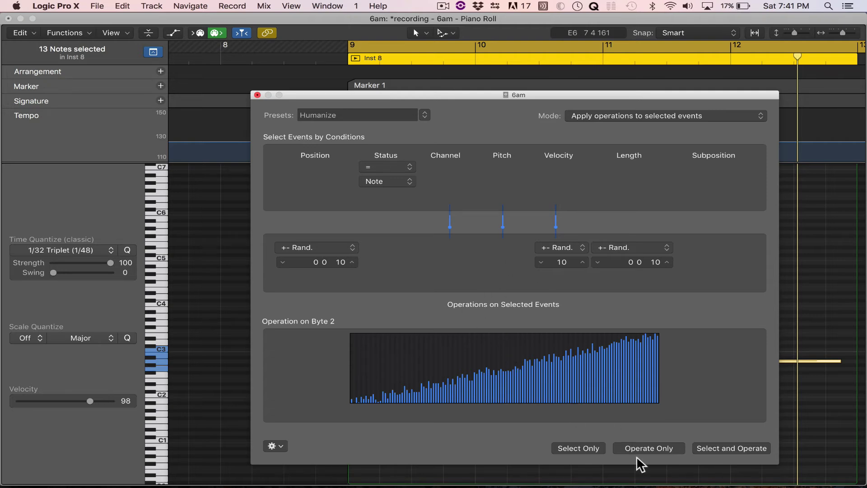
left_click(647, 448)
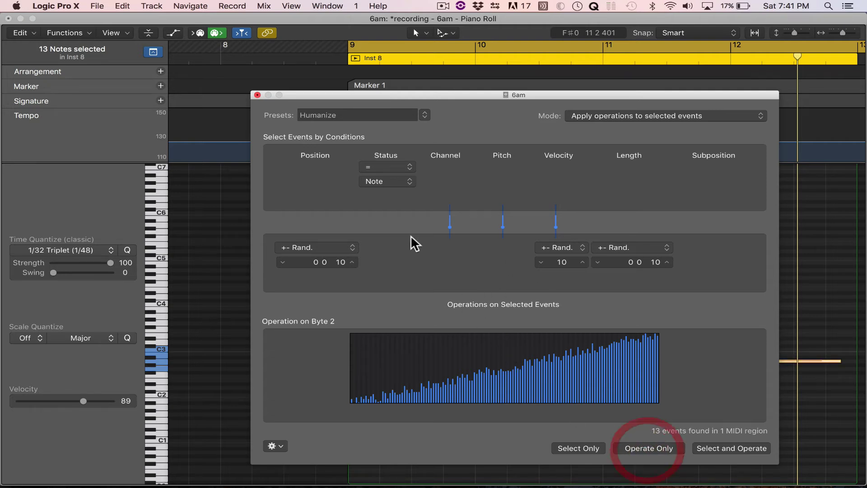
Move the transform window off the notes, apply Humanize once more, deselect the notes and close the window.
left_click_drag(336, 90, 1, 52)
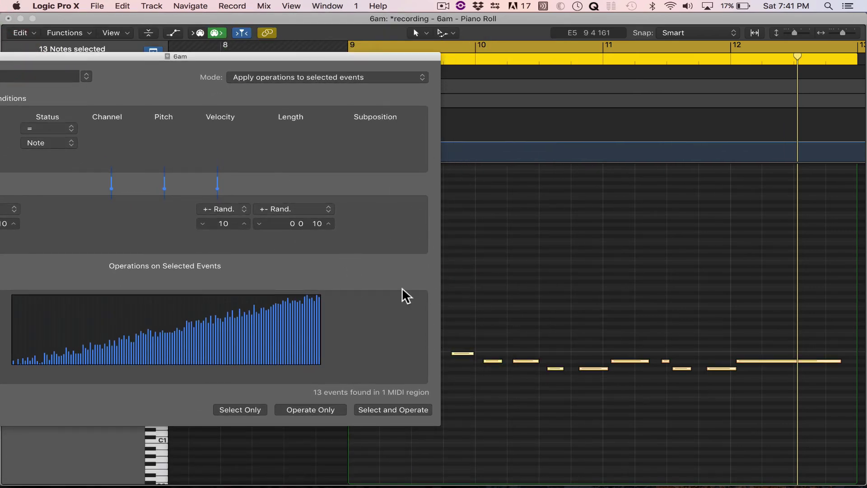
left_click(308, 409)
left_click(519, 333)
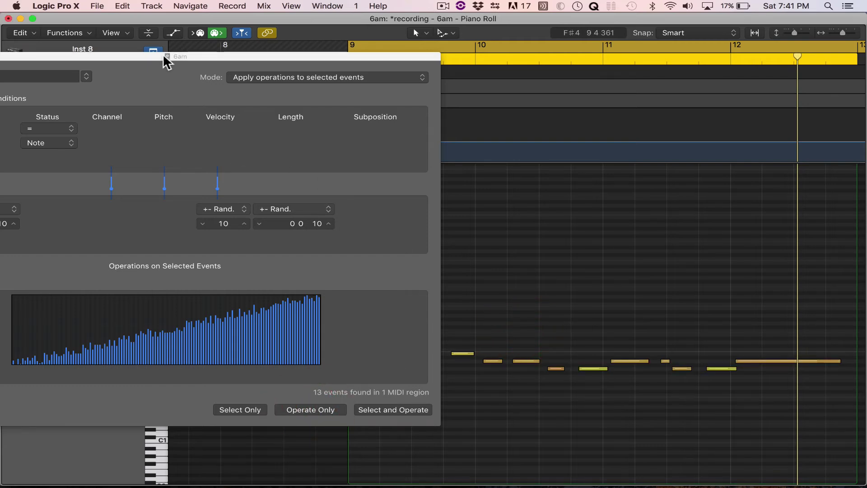
left_click_drag(325, 55, 495, 65)
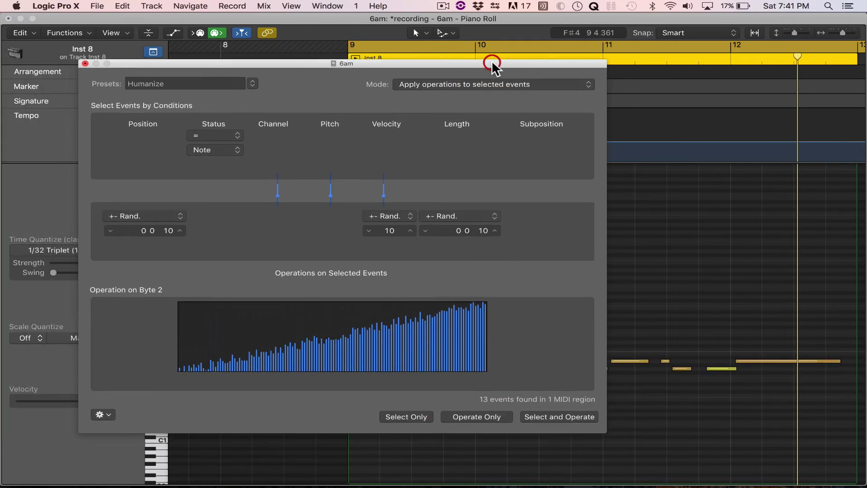
left_click(85, 63)
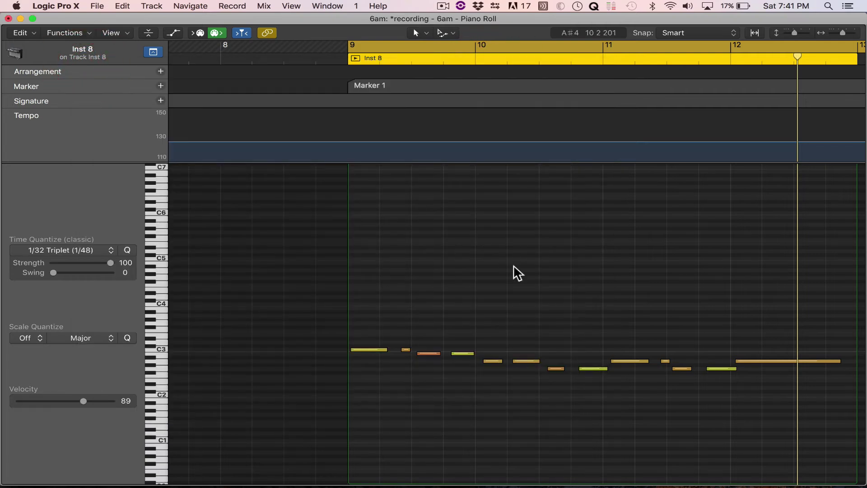
scroll(514, 272, "left", 5)
scroll(596, 252, "right", 6)
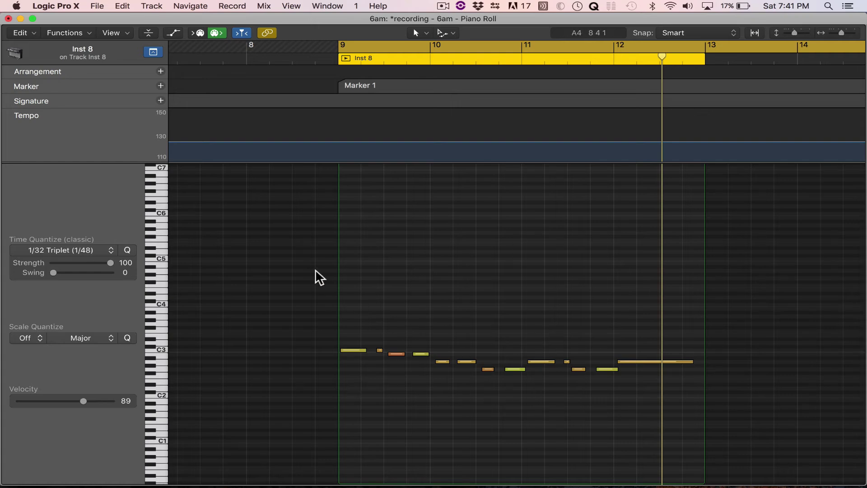
left_click(64, 32)
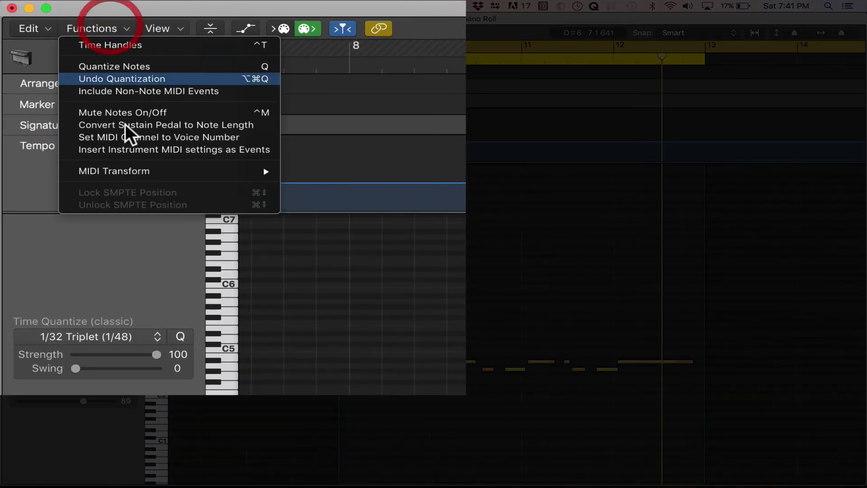
mouse_move(180, 133)
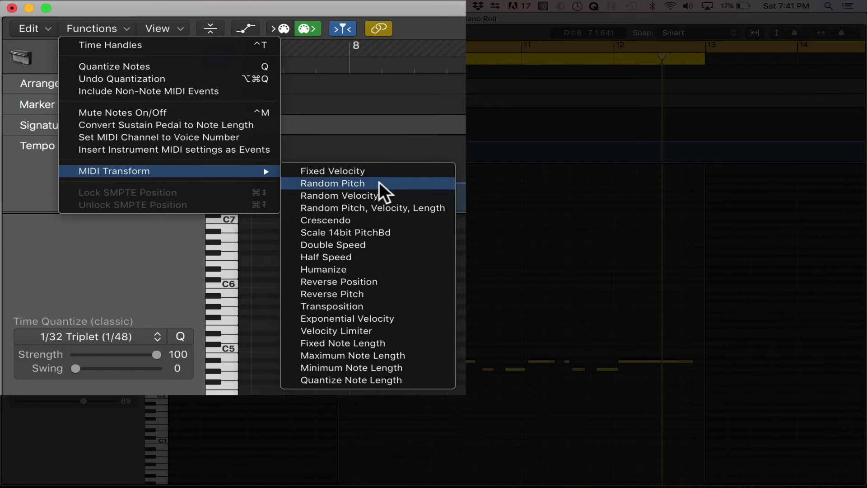
left_click(474, 255)
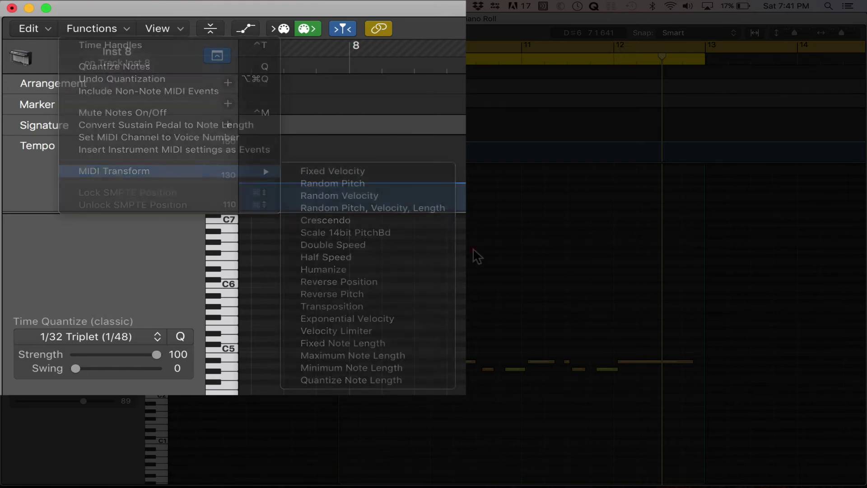
Apply the Fixed Velocity MIDI Transform to all the Inst 8 notes with velocity fixed at 127, then close the transform window.
left_click(119, 30)
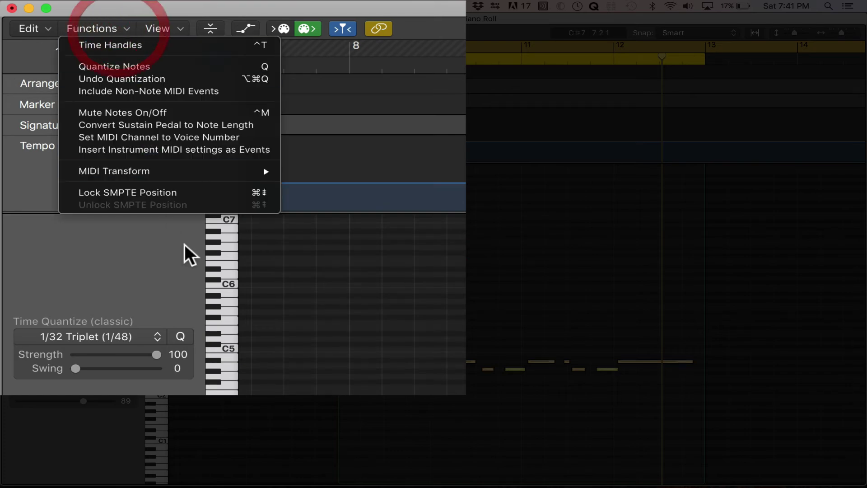
mouse_move(264, 172)
left_click(312, 172)
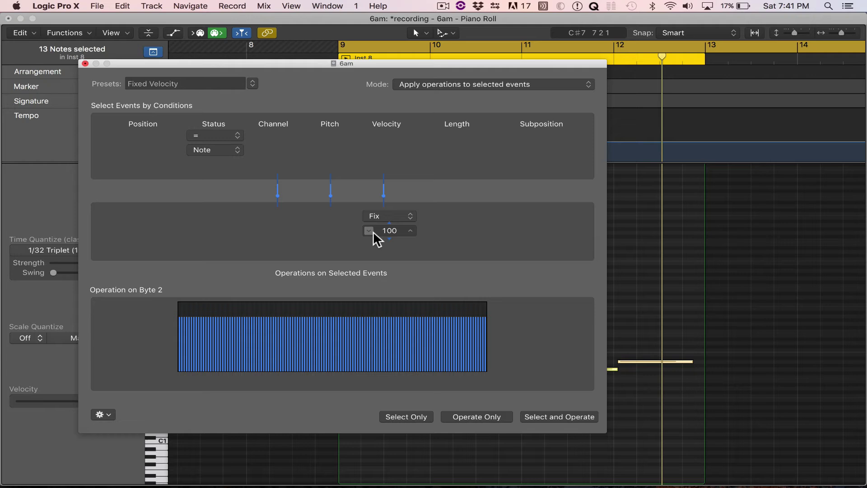
left_click(411, 230)
left_click(410, 230)
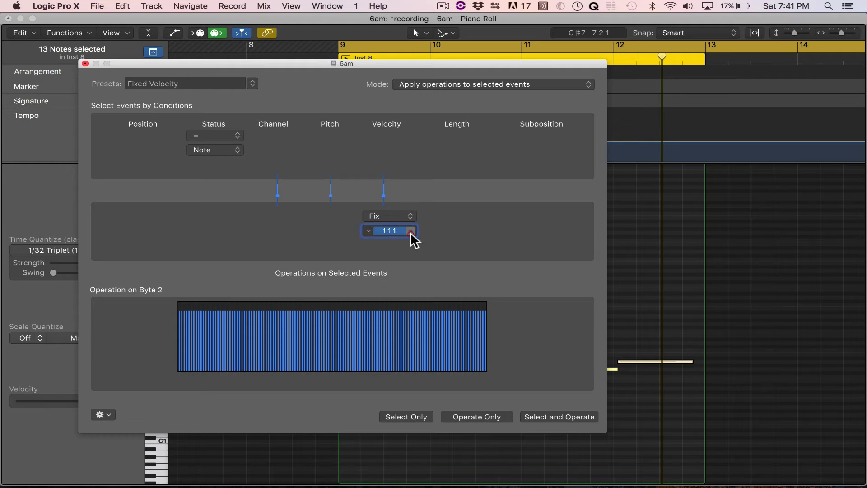
left_click(411, 233)
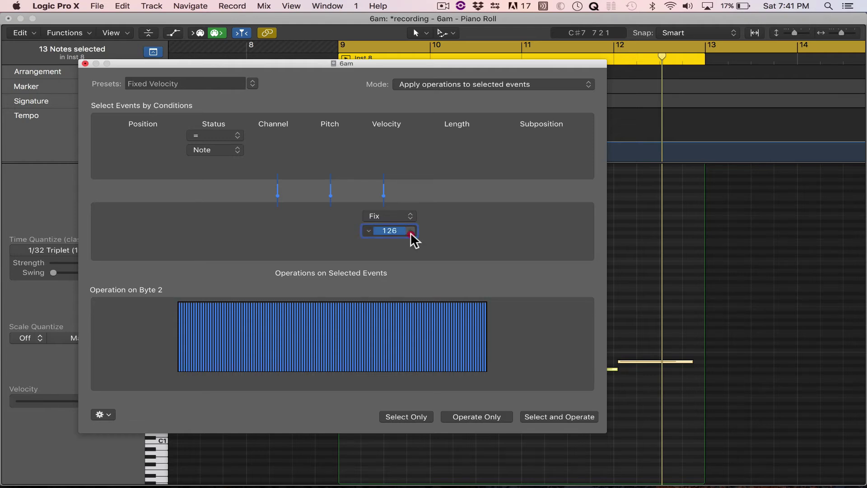
left_click(482, 417)
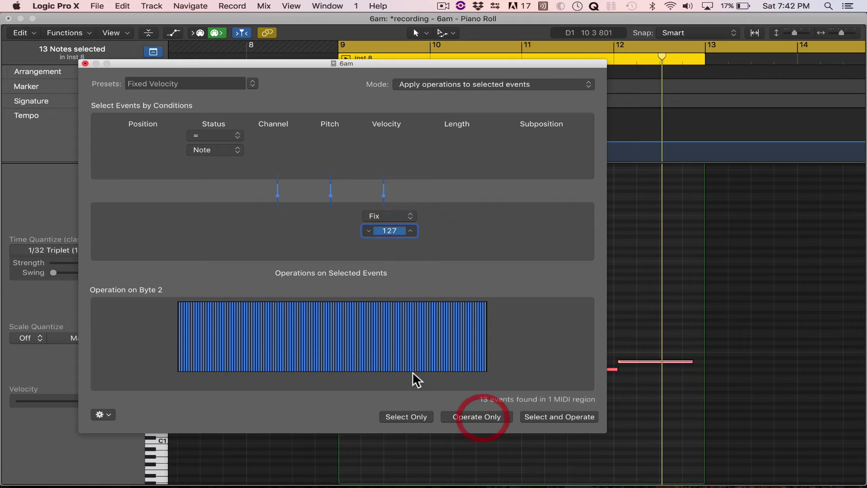
left_click(85, 63)
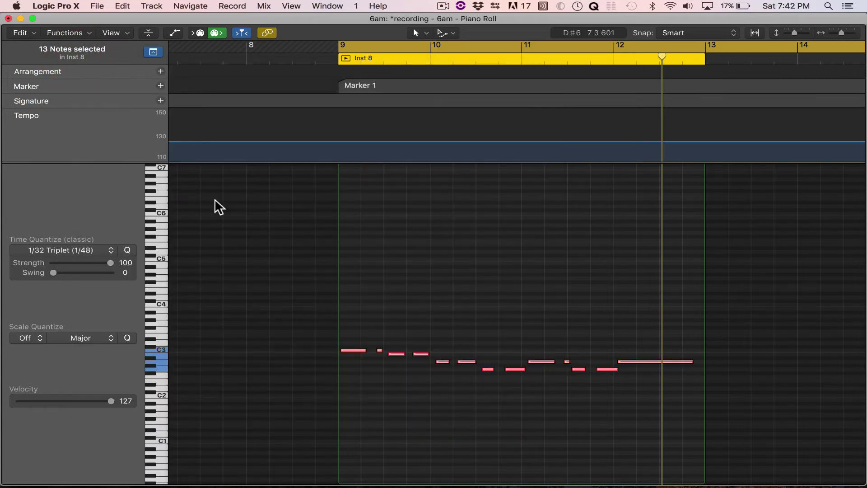
Apply the Random Pitch MIDI Transform with a C1 to C5 range to the selected notes, close its window and listen to the part.
left_click(90, 33)
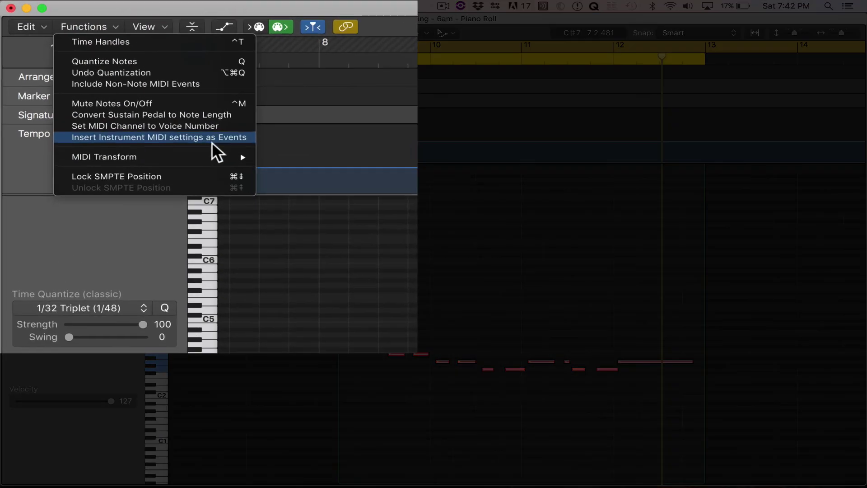
mouse_move(178, 133)
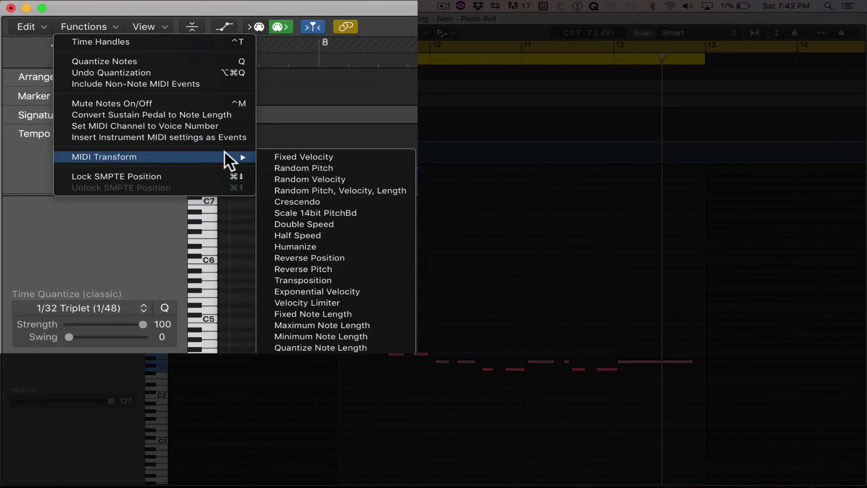
left_click(362, 167)
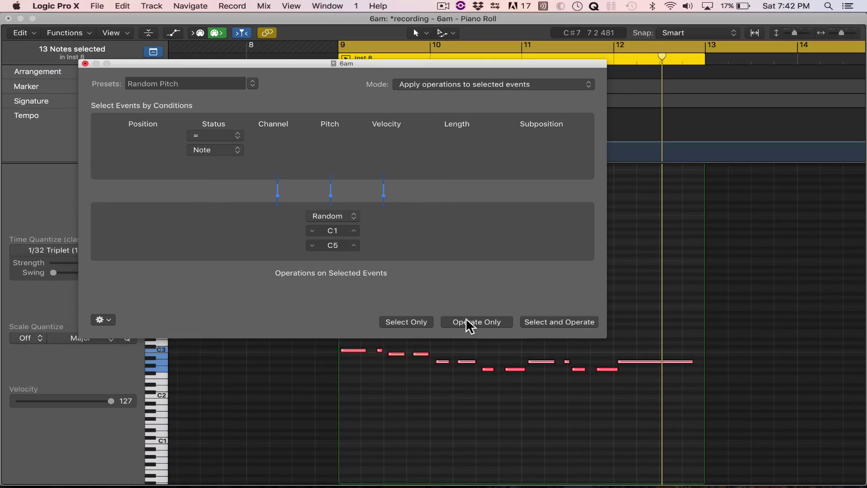
left_click(466, 321)
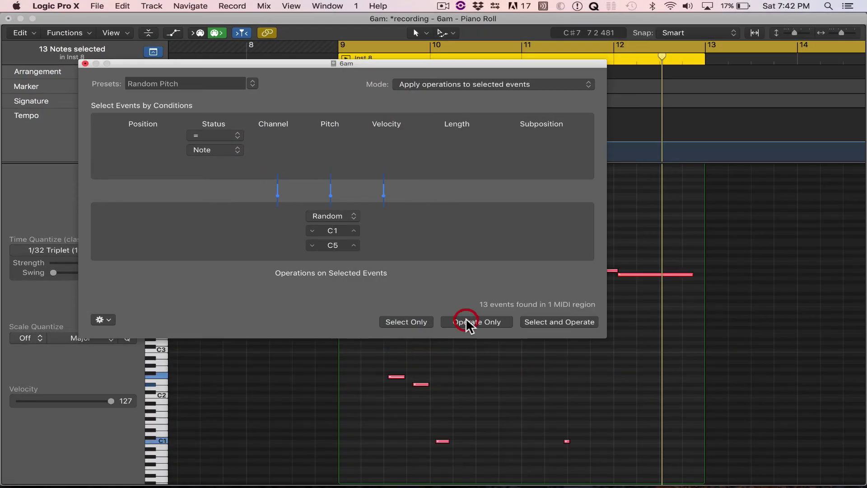
left_click(85, 63)
key("space")
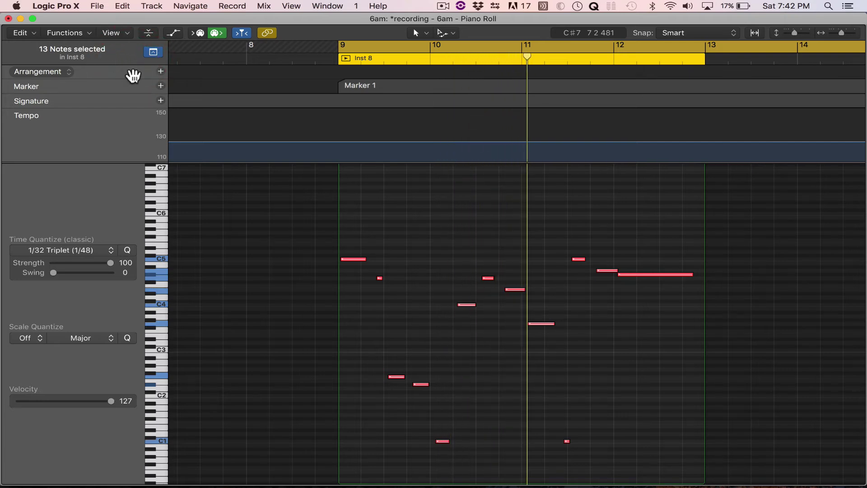
left_click(397, 232)
key("super+a")
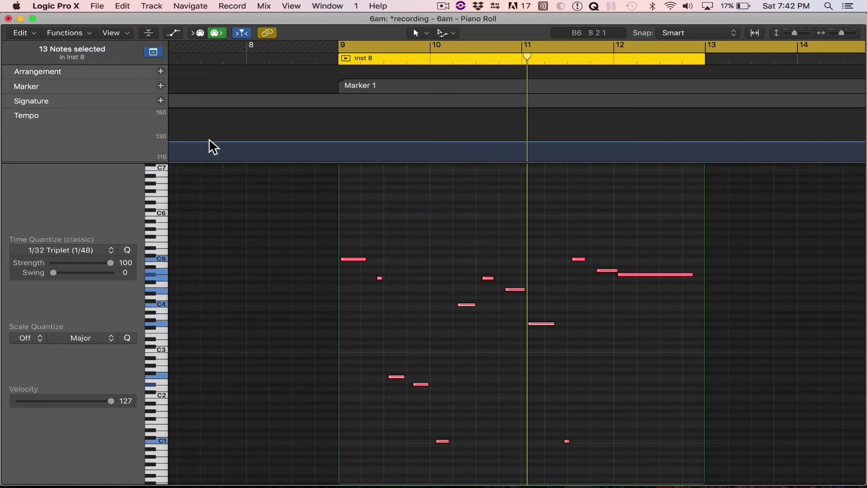
left_click(88, 31)
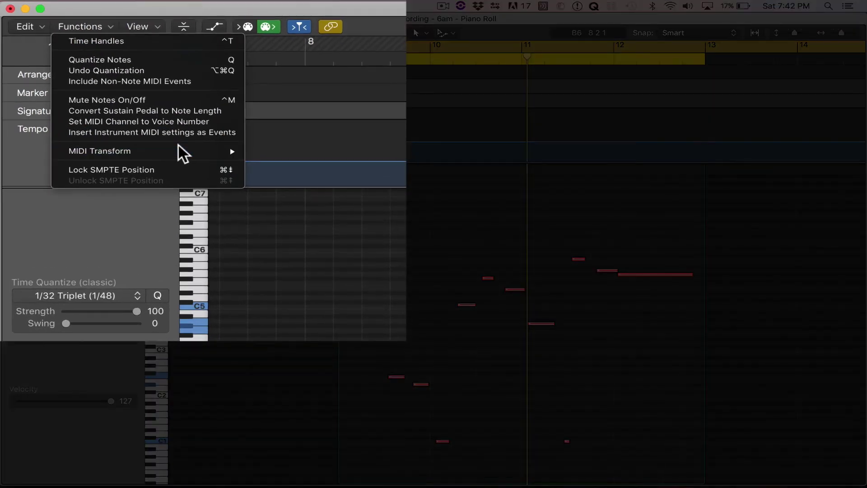
mouse_move(166, 133)
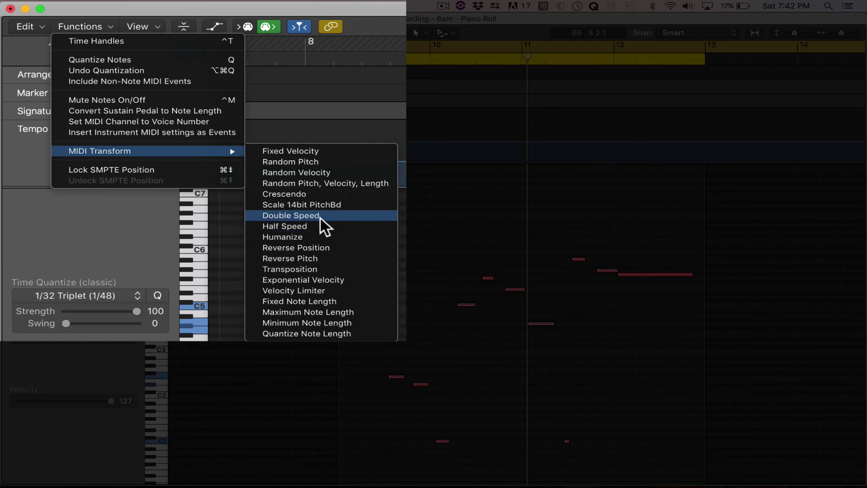
left_click(390, 216)
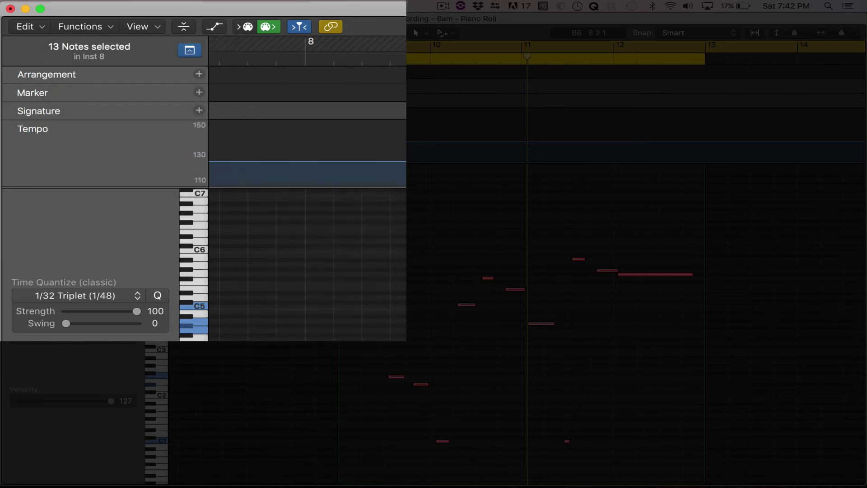
Undo the Random Pitch, Fixed Velocity and Humanize transforms on the notes and play the part.
key("super+z")
key("super+z")
key("super+z")
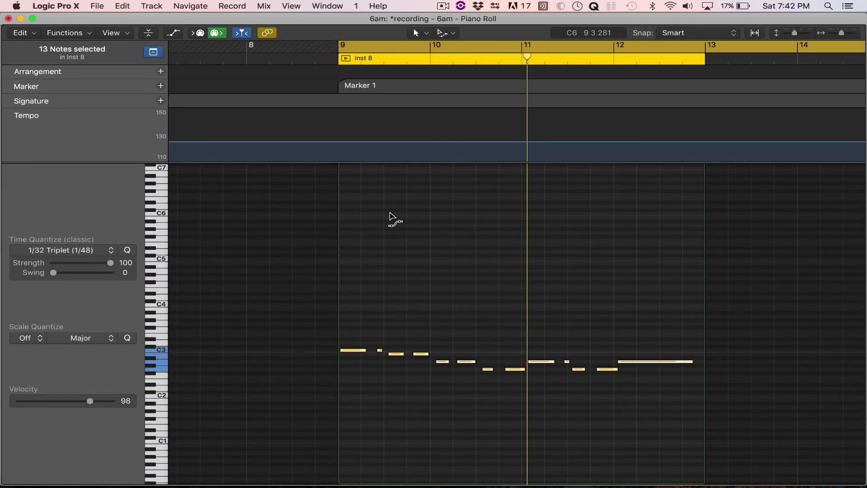
key("super+z")
key("super+z")
key("super+z")
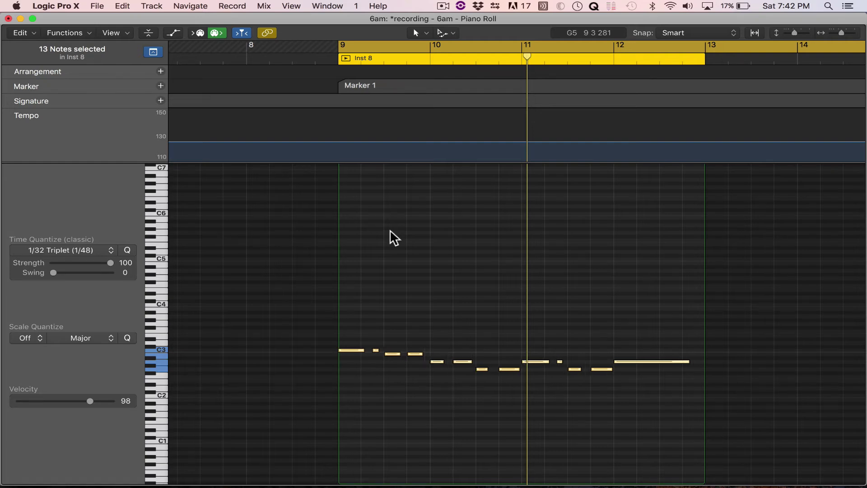
key("shift+space")
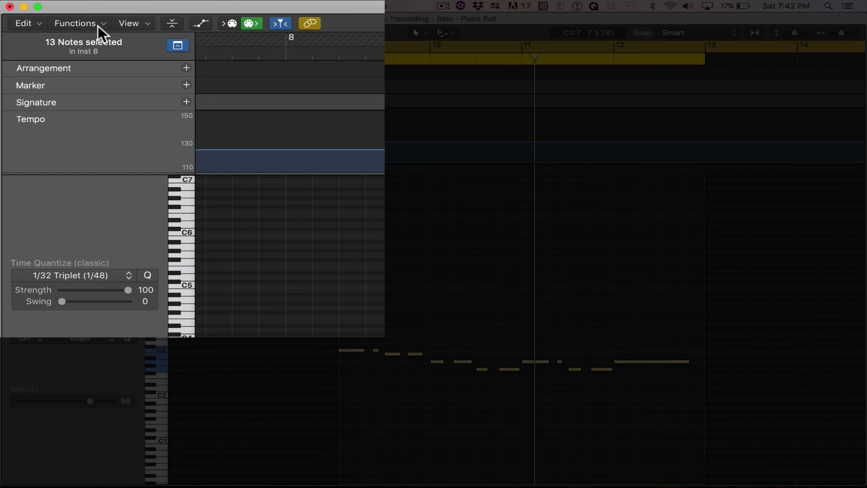
Apply the Double Speed MIDI Transform to the selected notes, deselect them, close the transform window and listen to the part.
left_click(83, 33)
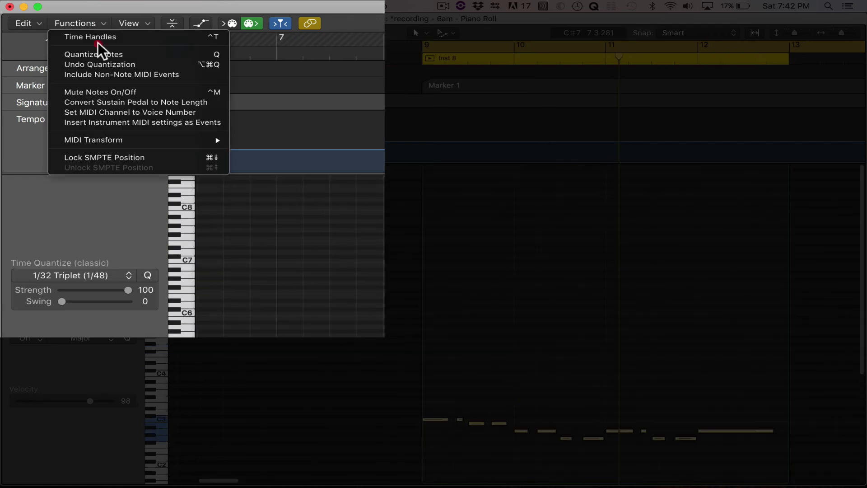
mouse_move(194, 140)
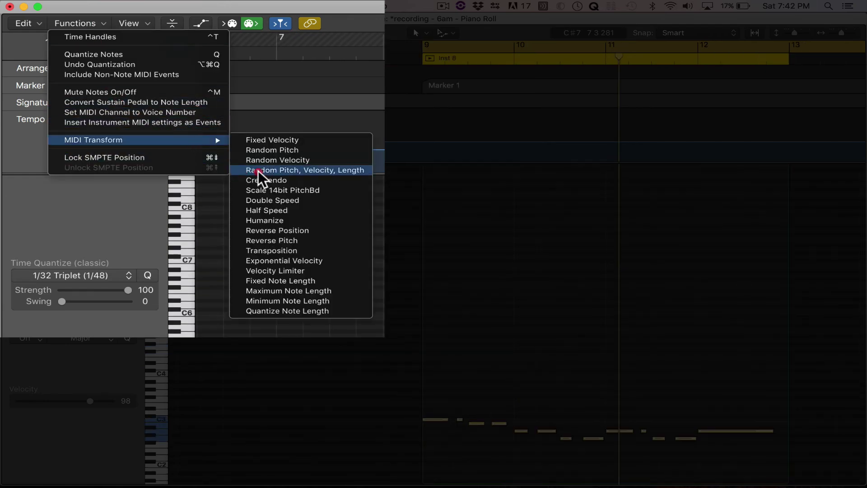
left_click(297, 199)
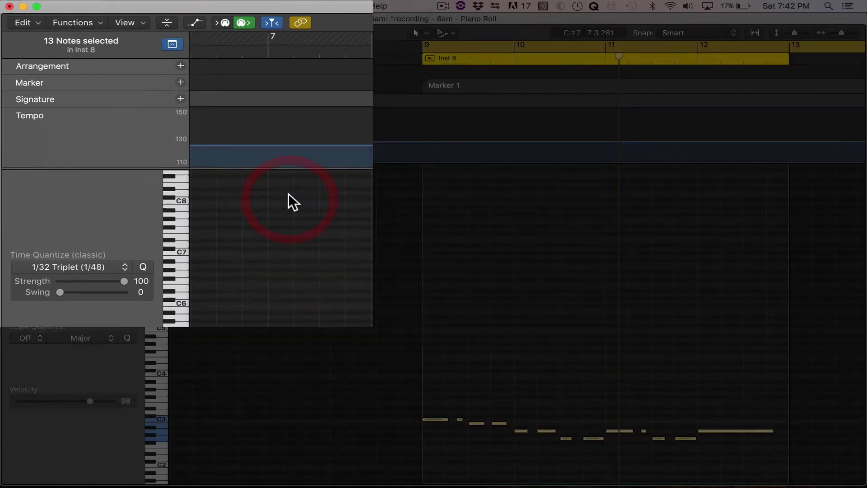
left_click(480, 321)
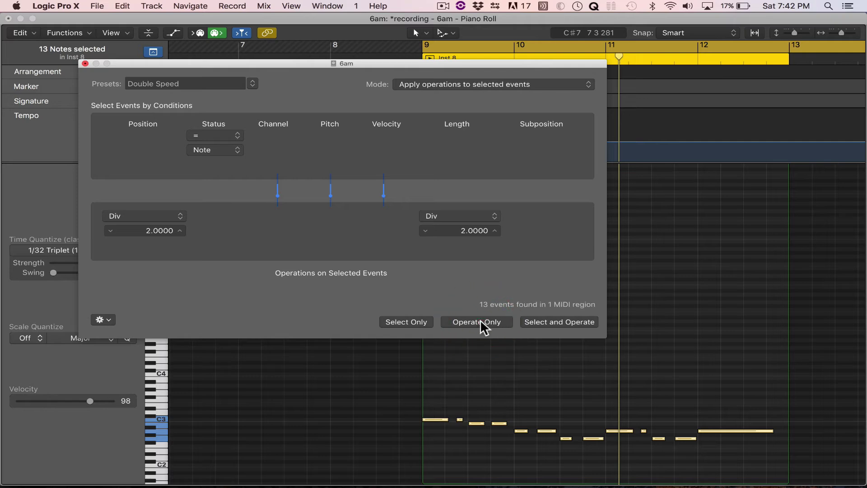
left_click(516, 387)
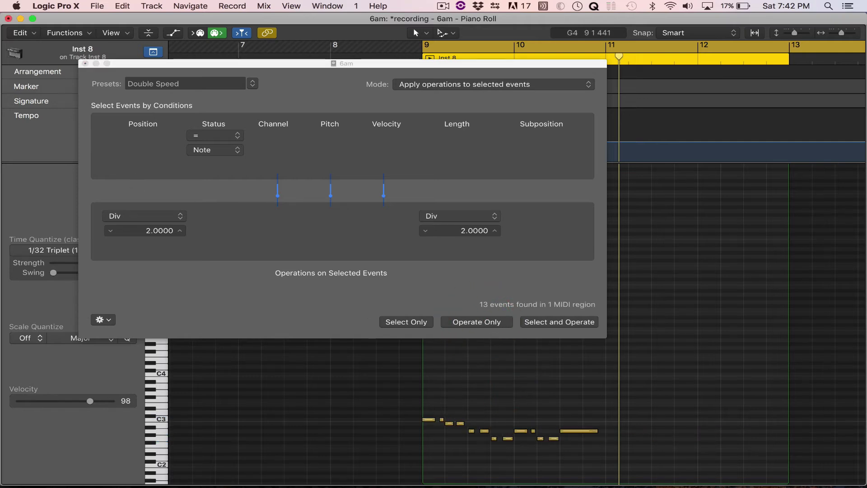
left_click(85, 63)
key("space")
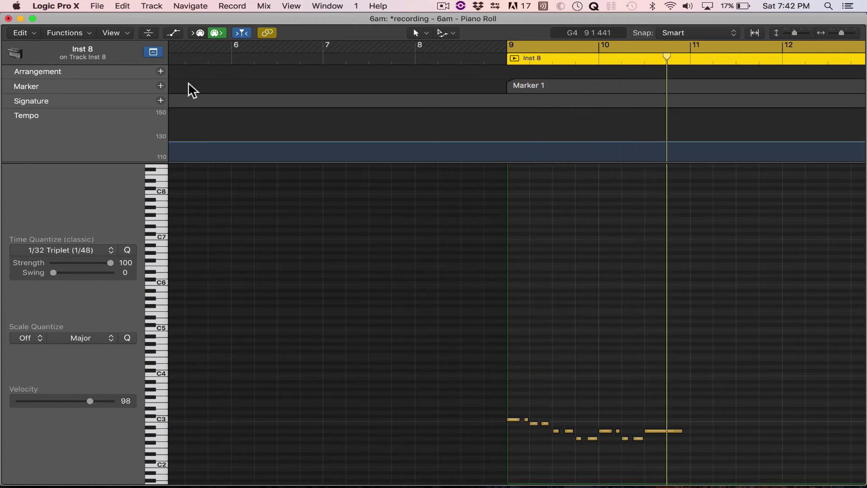
left_click(90, 33)
mouse_move(186, 134)
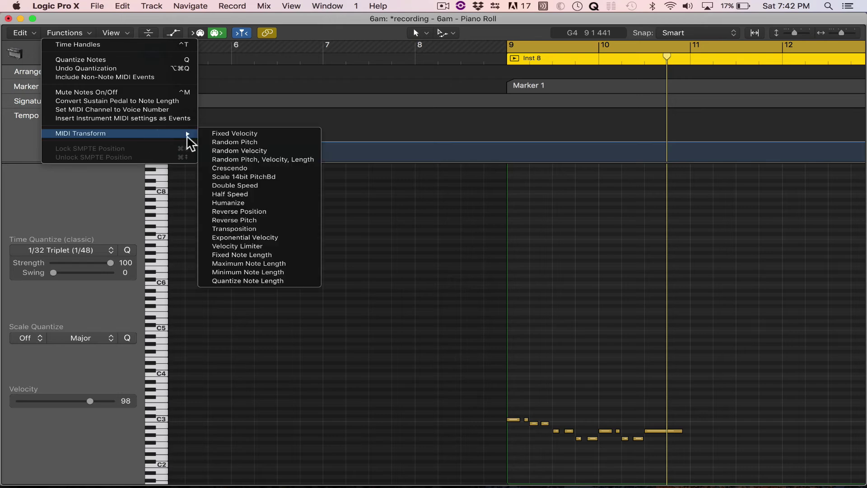
left_click(583, 318)
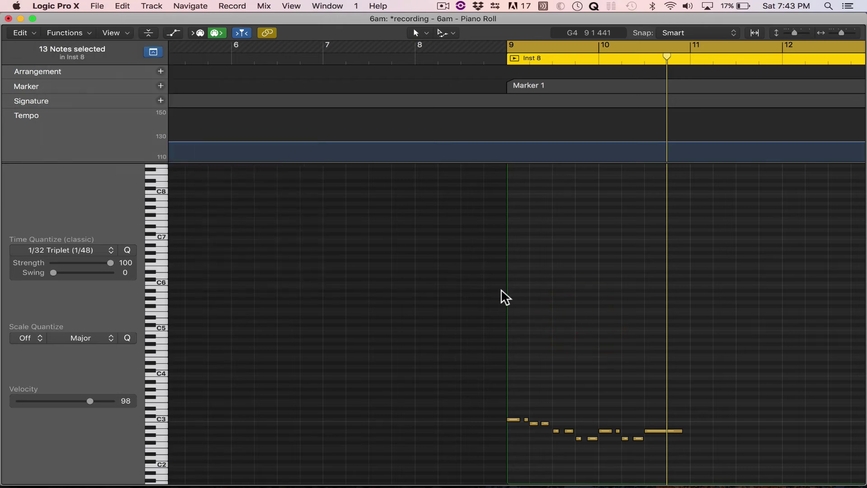
Select all the notes in the Inst 8 region, apply the Half Speed MIDI Transform, deselect them and play the part.
left_click_drag(705, 395, 495, 465)
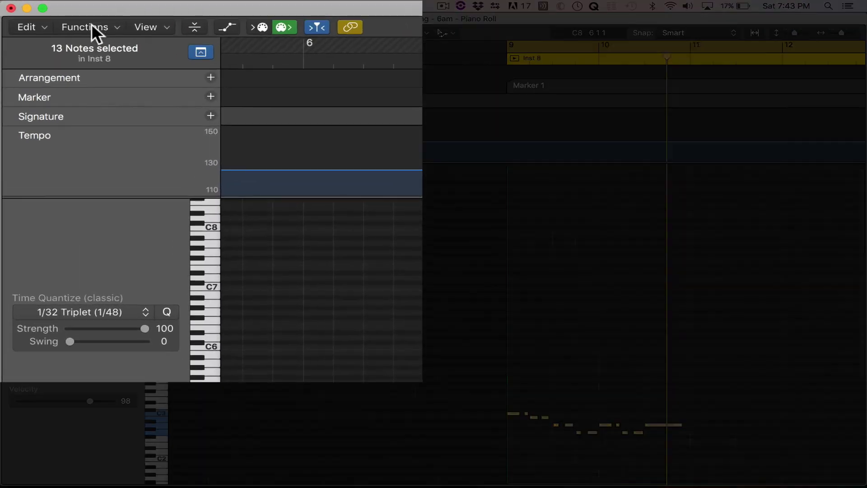
left_click(68, 32)
mouse_move(194, 159)
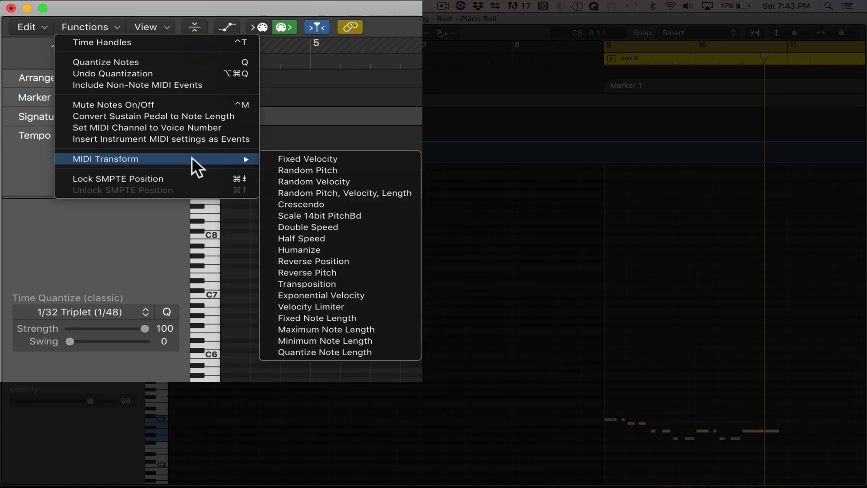
left_click(357, 244)
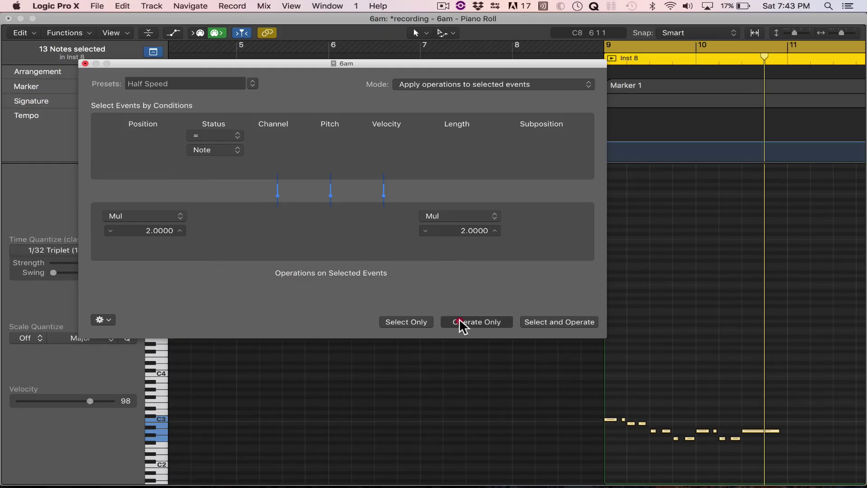
left_click(459, 319)
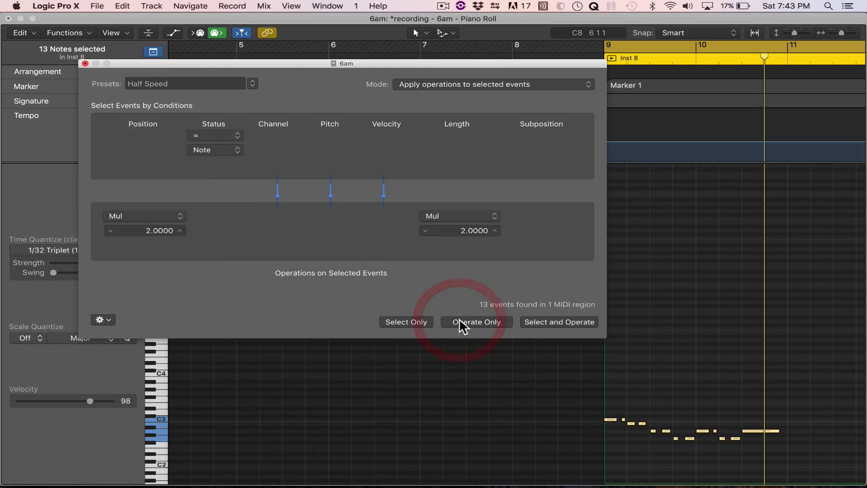
left_click(683, 333)
key("space")
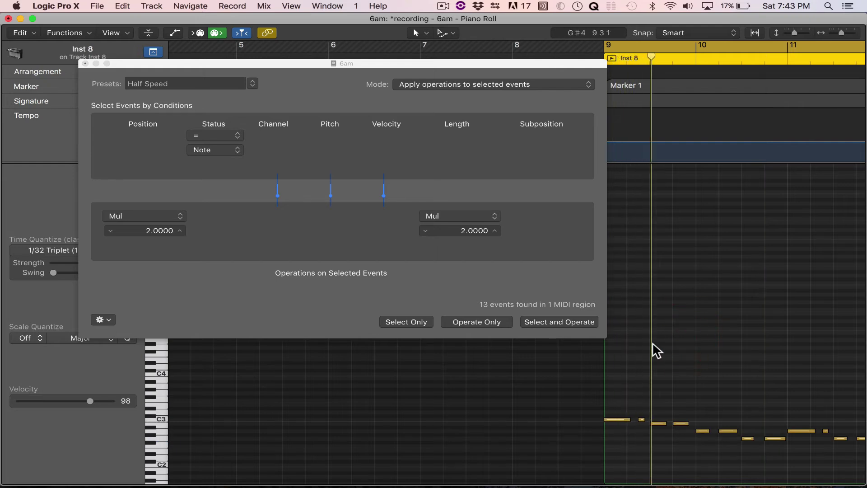
Select all the notes, apply the Half Speed MIDI Transform a second time, deselect them, listen to the part and close the transform window.
key("space")
key("super+a")
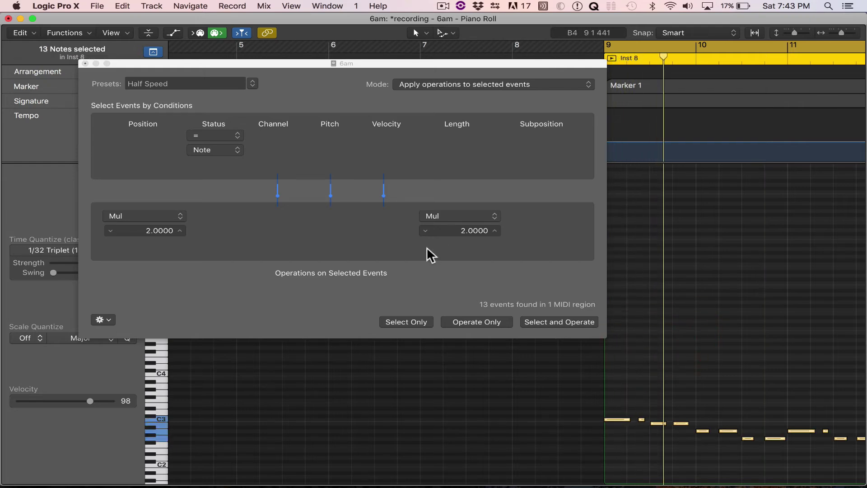
left_click(476, 322)
left_click(655, 293)
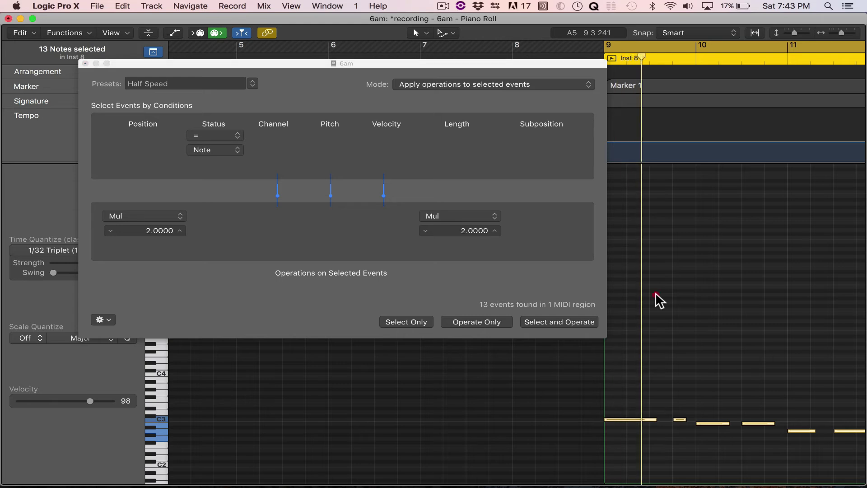
left_click(648, 277)
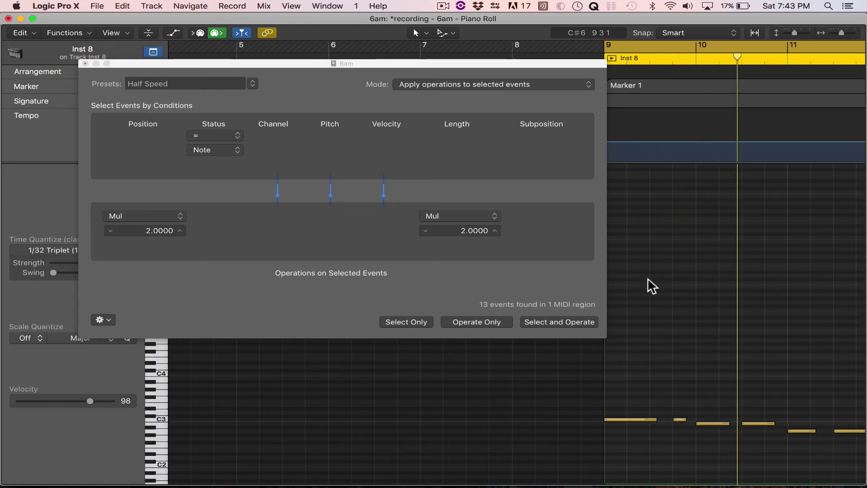
left_click(85, 64)
left_click(82, 33)
mouse_move(134, 133)
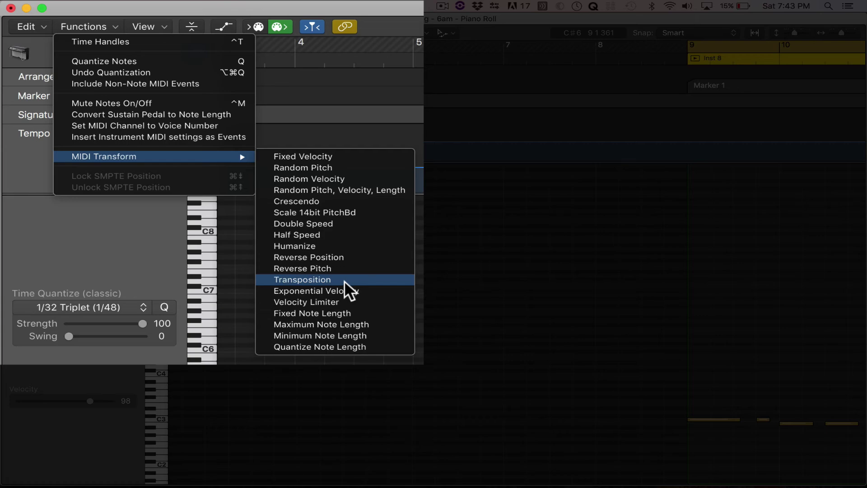
left_click(730, 396)
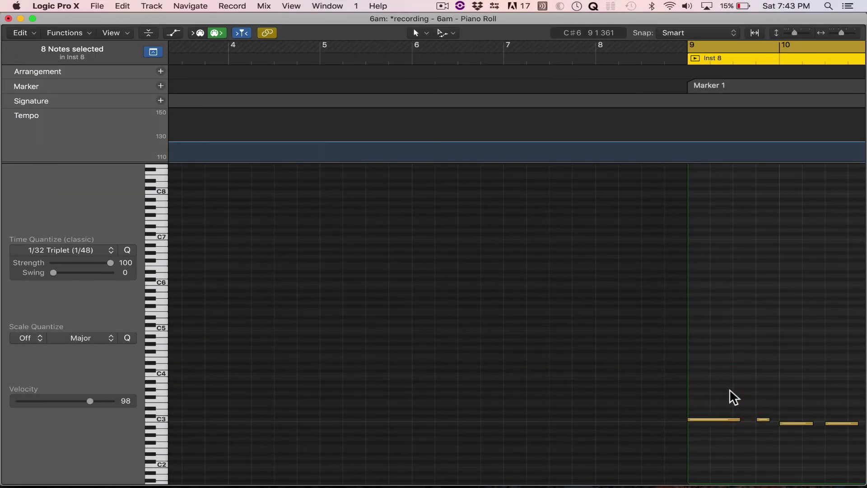
left_click(730, 390)
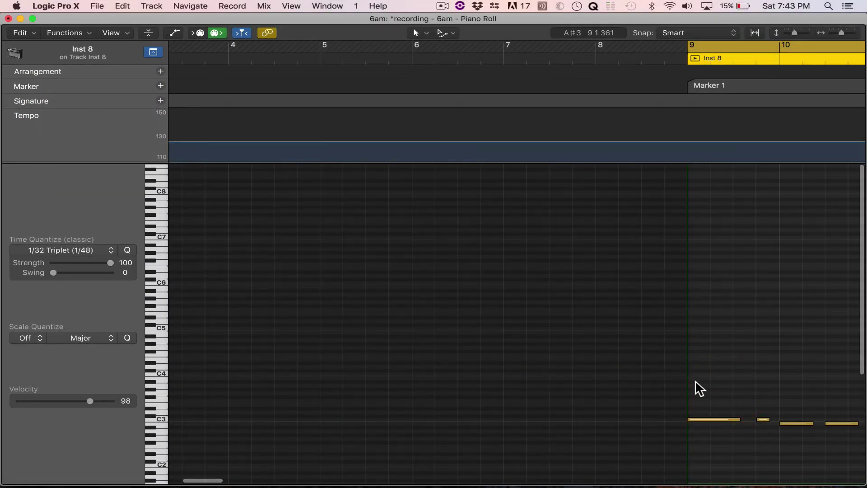
Undo the second Half Speed transform and select all the notes in the Inst 8 region.
key("super+Left")
key("super+Left")
key("super+Left")
left_click_drag(801, 366, 557, 420)
scroll(557, 417, "up", 5)
scroll(558, 418, "right", 5)
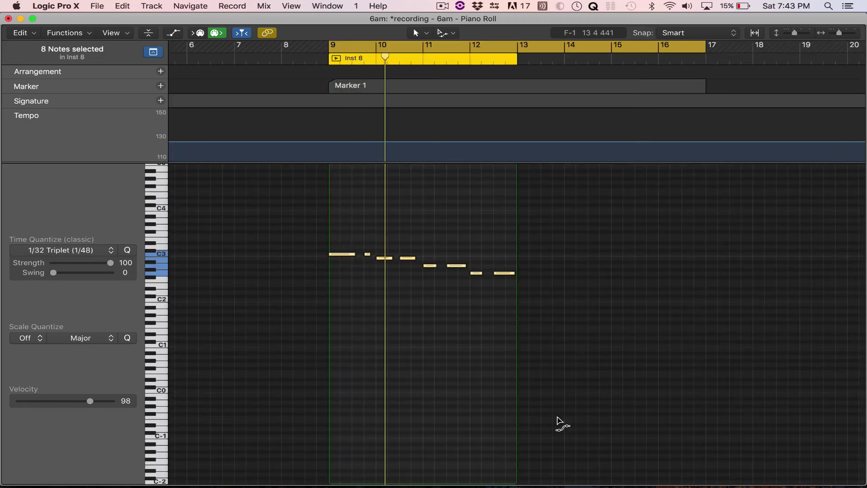
left_click_drag(563, 221, 335, 313)
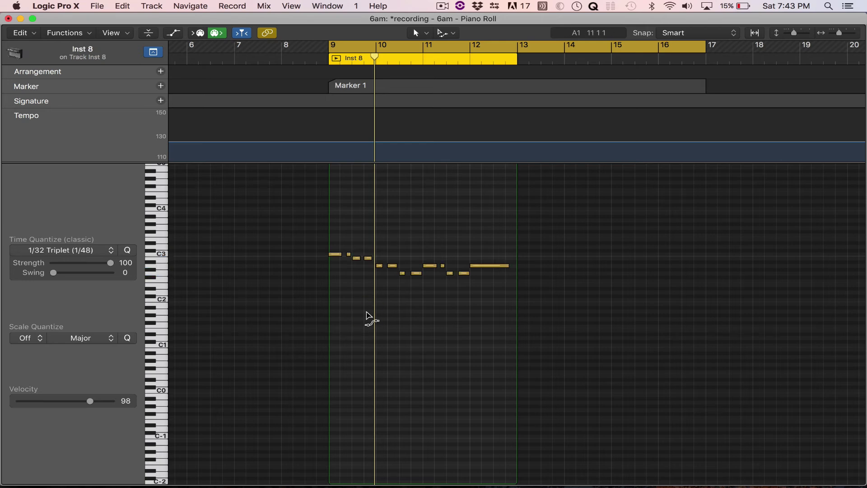
Transpose the selected notes up two semitones and one octave while listening to the part, and return them to their starting pitch.
key("alt+Up")
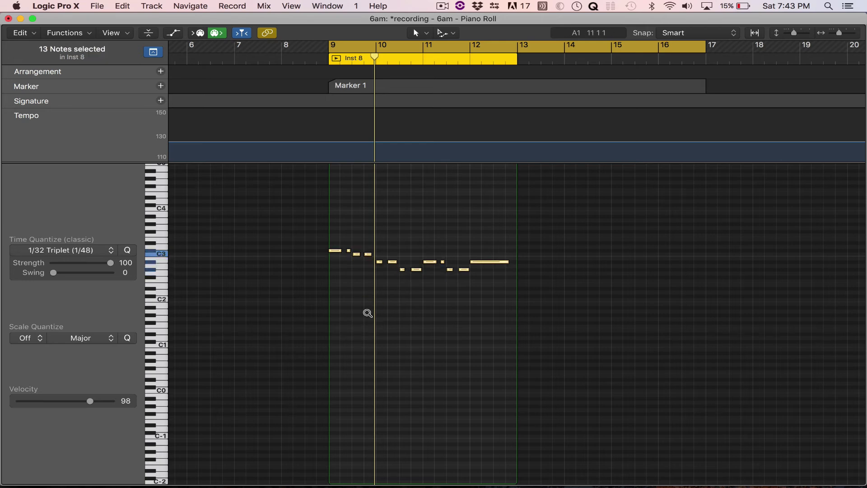
key("space")
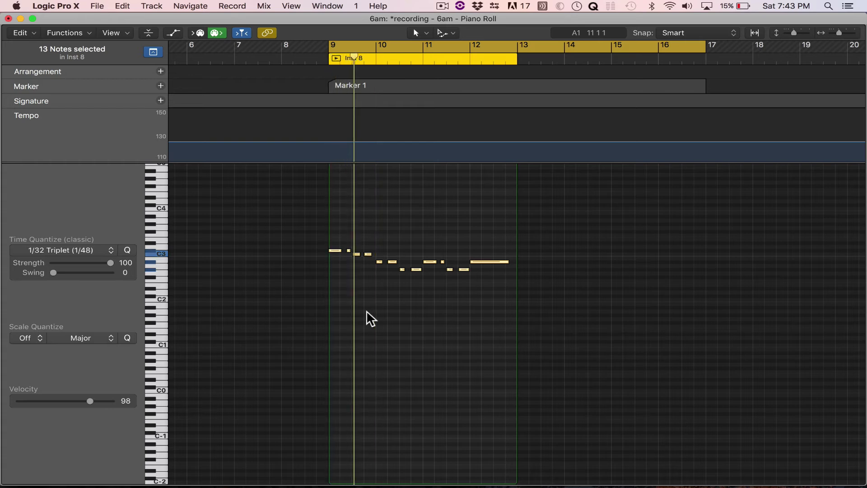
key("alt+Up")
key("space")
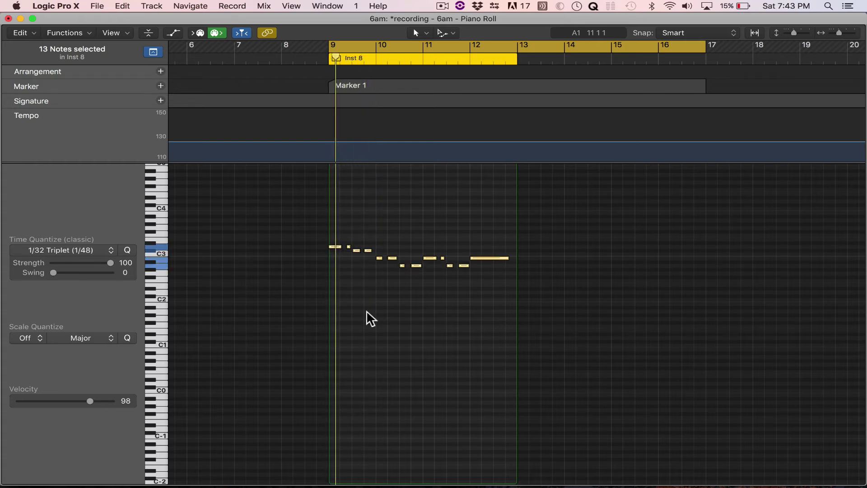
key("alt+shift+Up")
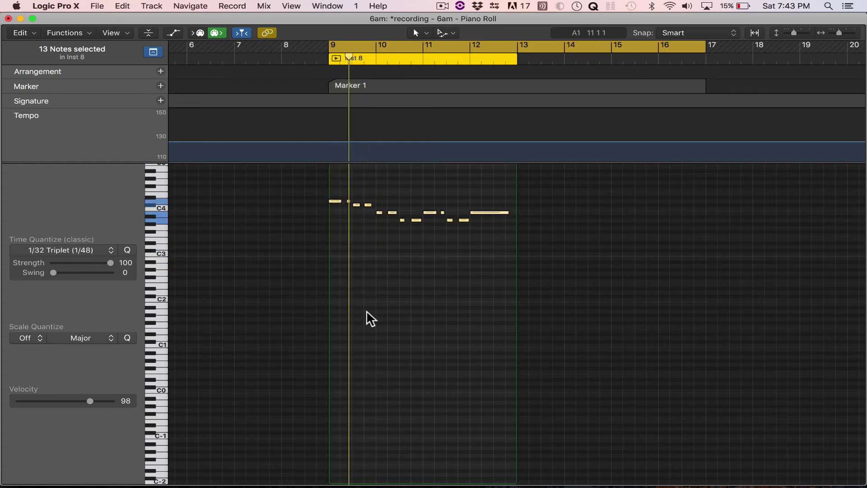
key("space")
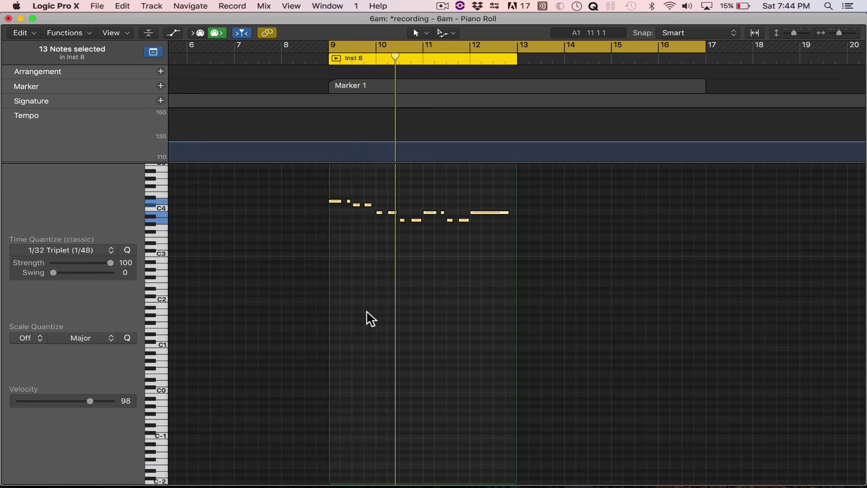
key("alt+shift+Down")
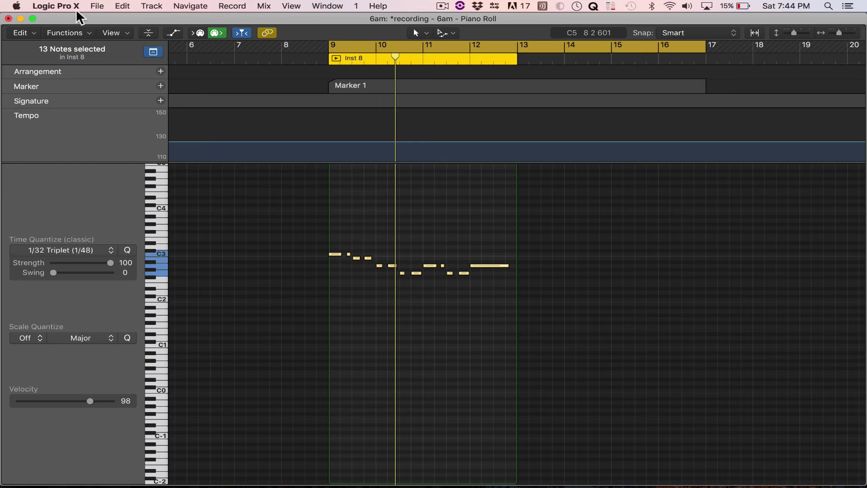
Apply the Transposition MIDI Transform to the selected notes with Add set to 4, close its window and play the part.
left_click(72, 33)
mouse_move(172, 132)
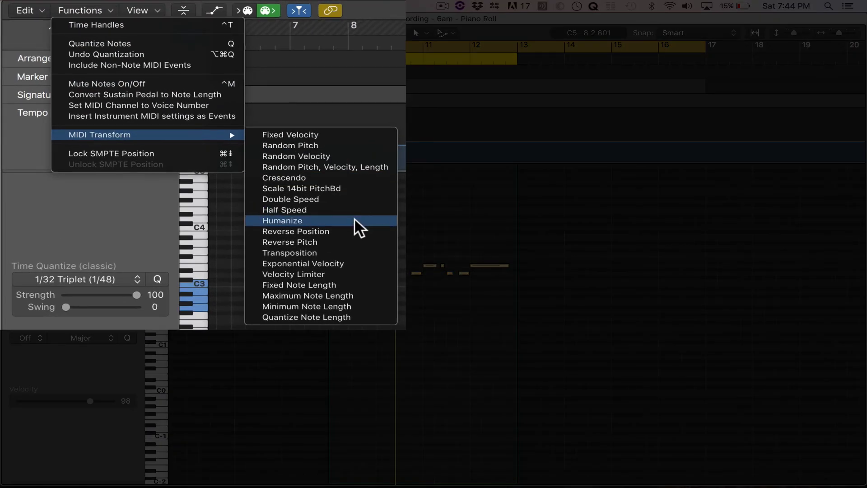
left_click(340, 253)
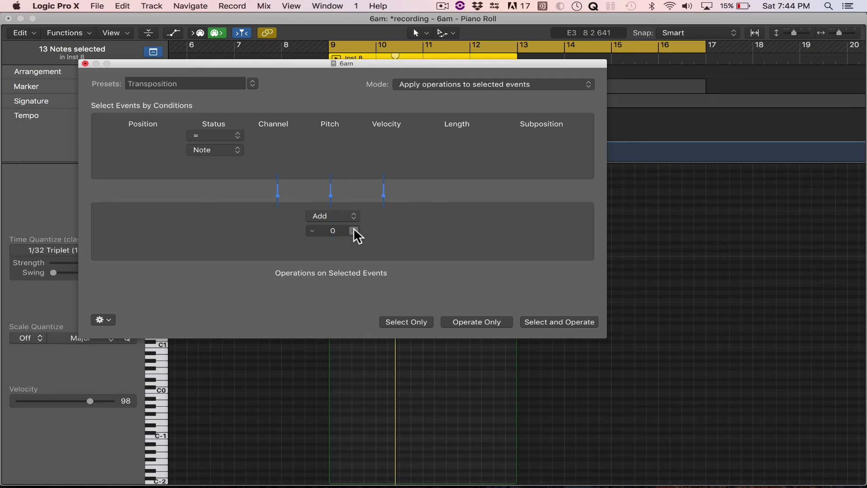
left_click(354, 230)
left_click(353, 230)
left_click(354, 230)
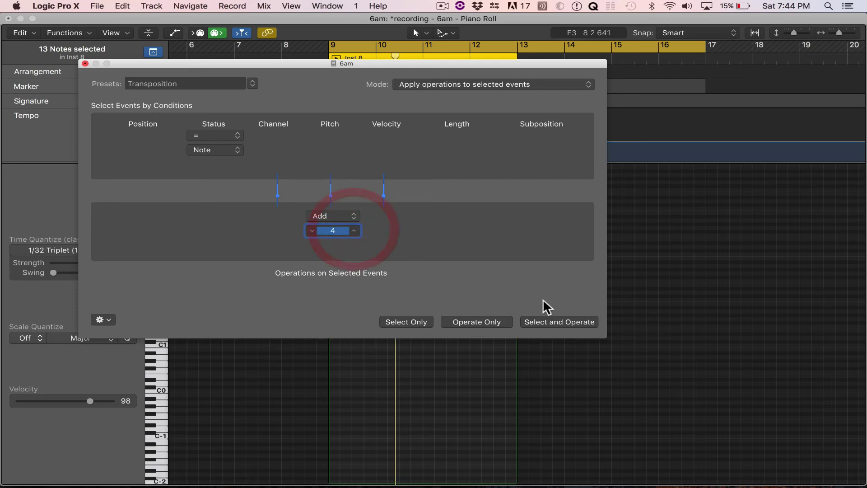
left_click(480, 321)
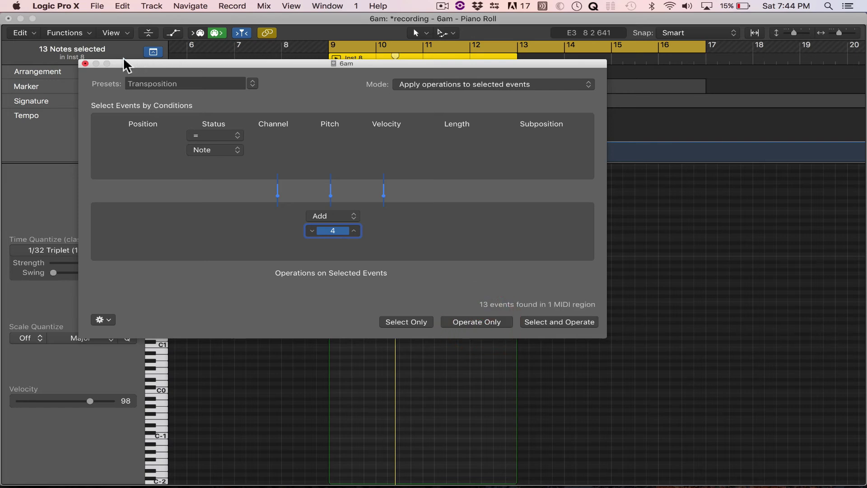
left_click(85, 63)
key("space")
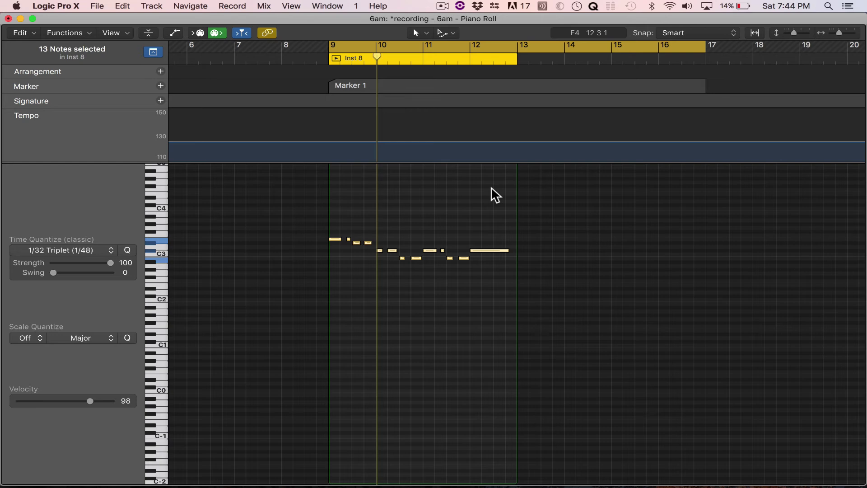
Undo and redo the Transposition transform, playing the part each time to compare both pitches.
key("super+z")
key("space")
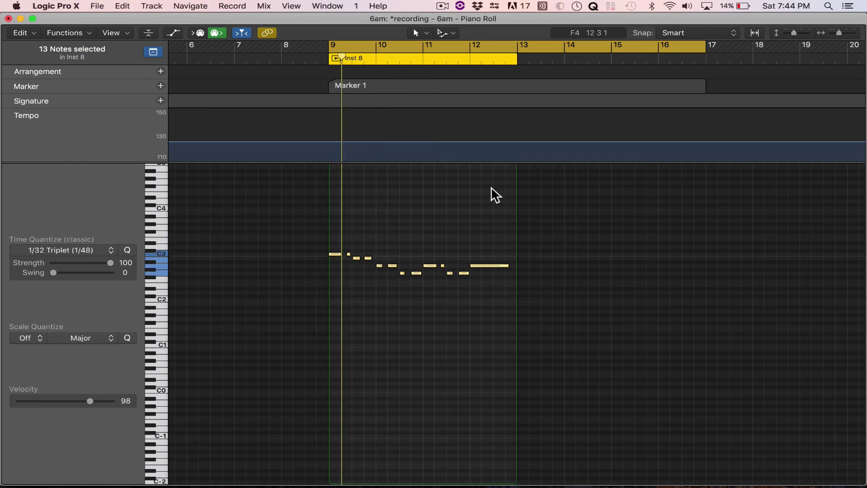
key("space")
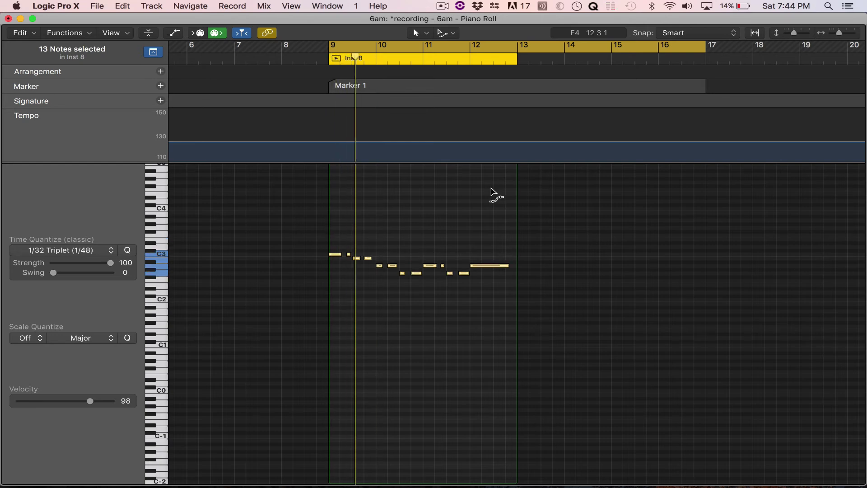
key("super+shift+z")
key("space")
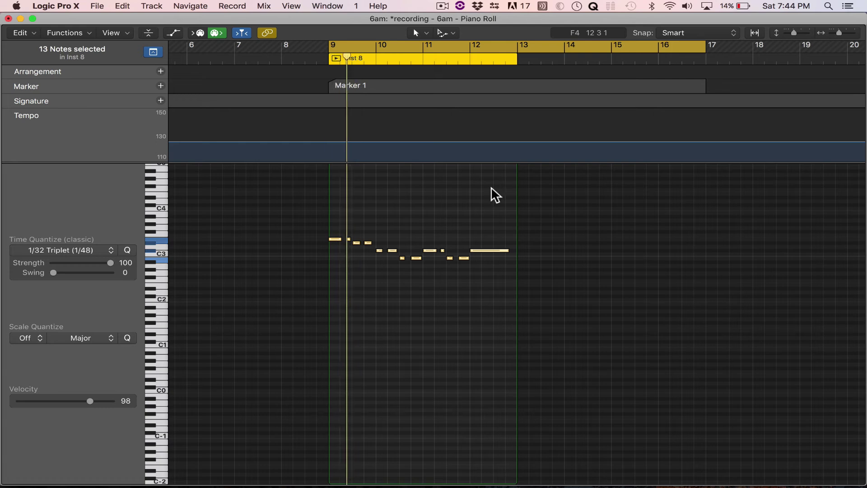
key("space")
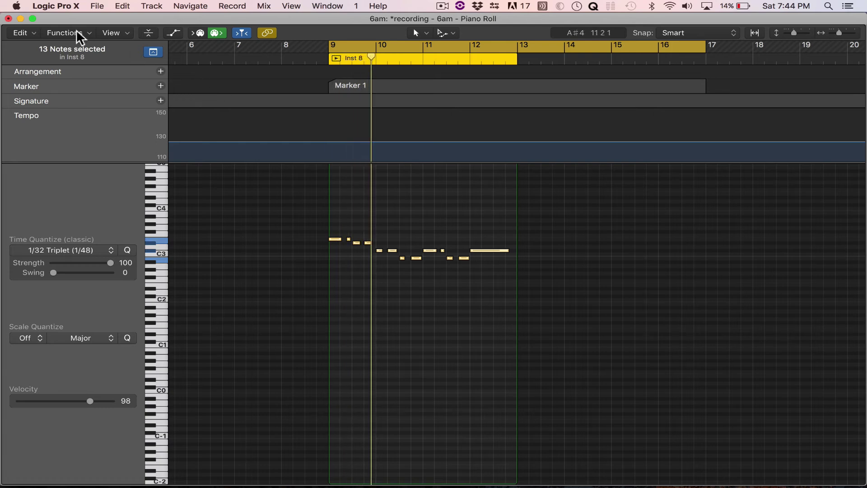
Open the Exponential Velocity MIDI Transform for the selected notes and show its curve with the Expon. operation.
left_click(76, 31)
mouse_move(150, 133)
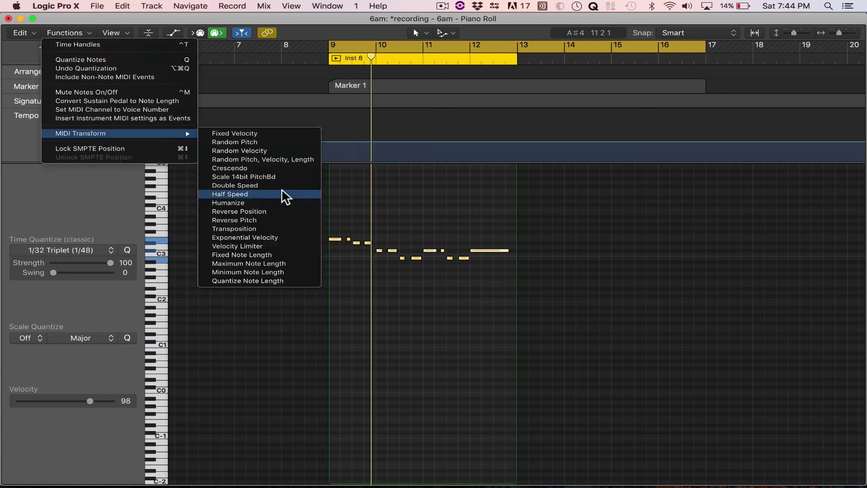
left_click(275, 237)
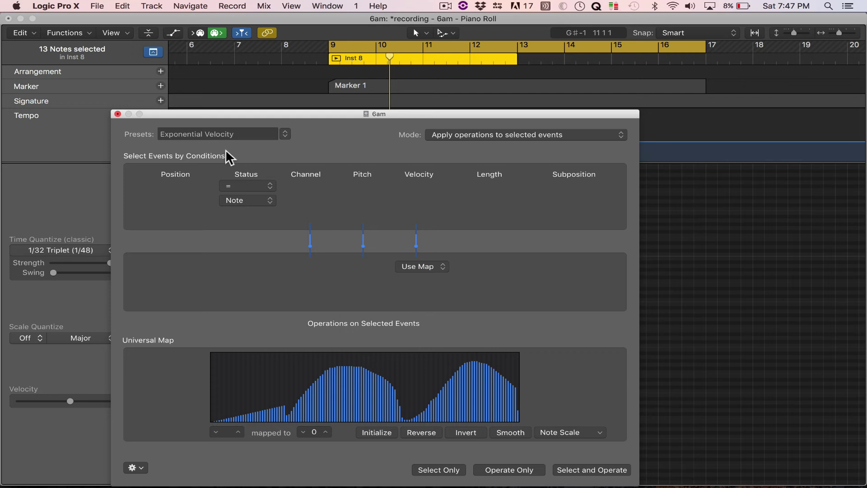
left_click(226, 135)
Load the Velocity Limiter transform preset, try to edit its velocity map and decline using the map.
left_click(283, 133)
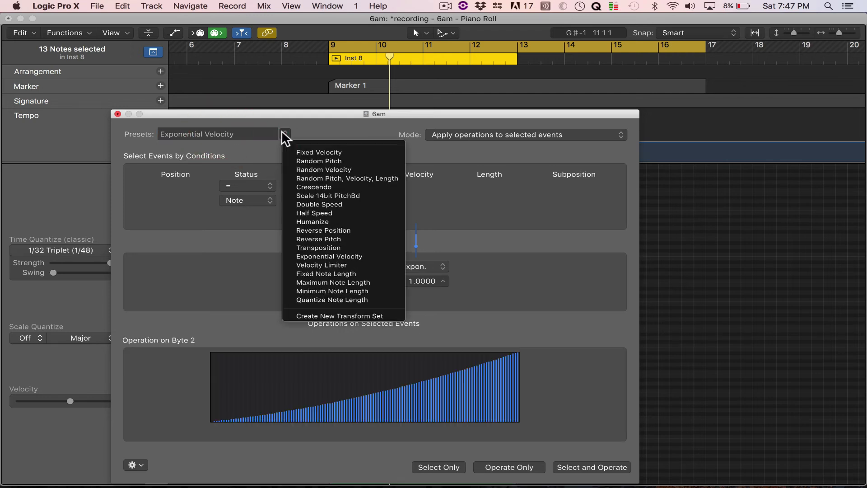
left_click(343, 263)
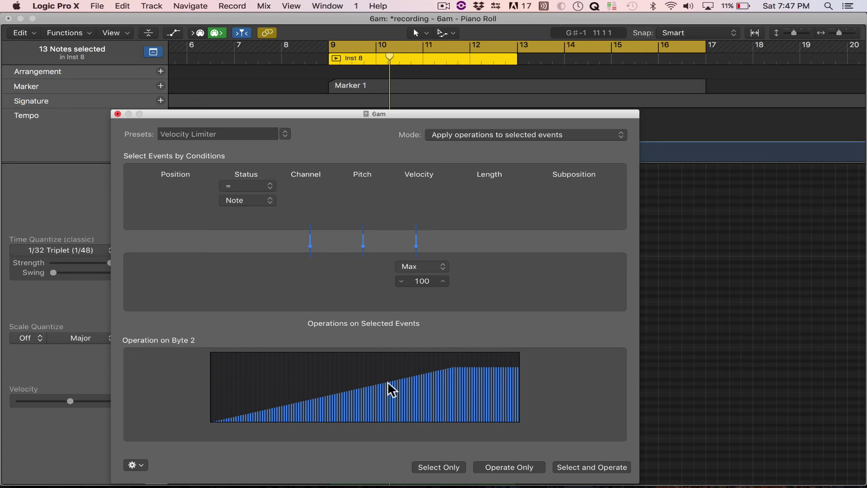
left_click(470, 360)
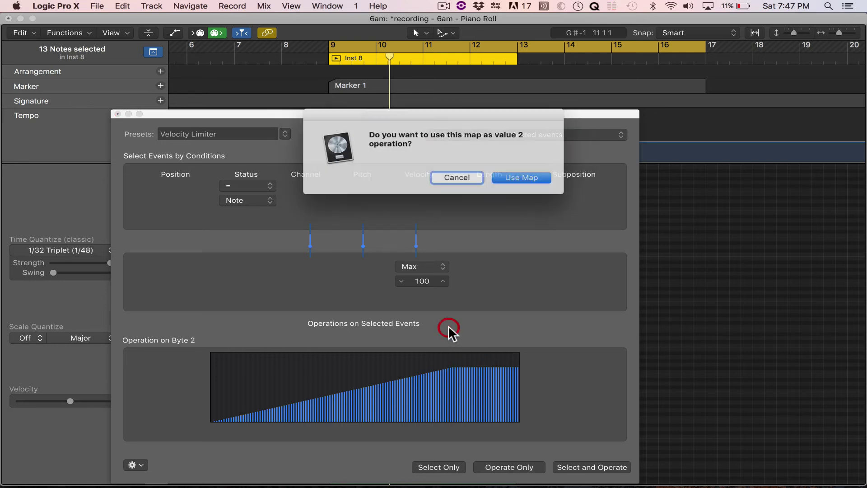
left_click(419, 289)
left_click(465, 177)
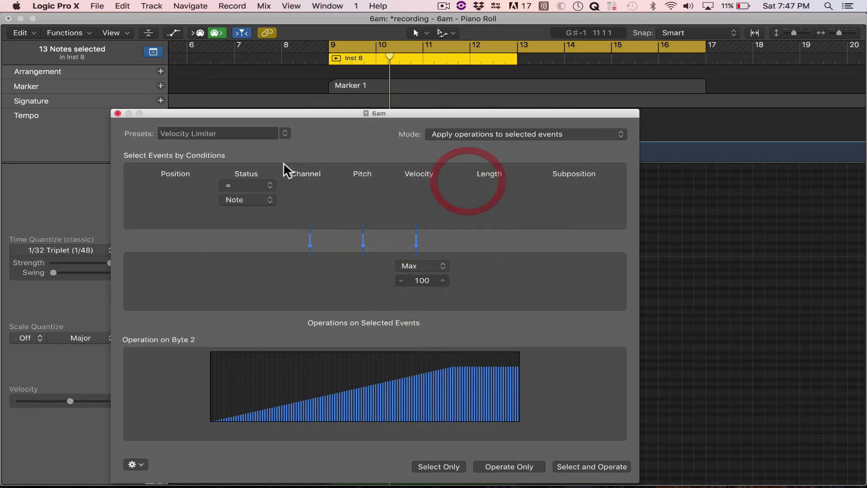
Load the Fixed Note Length transform preset and look through the other note length presets.
left_click(220, 135)
left_click(283, 134)
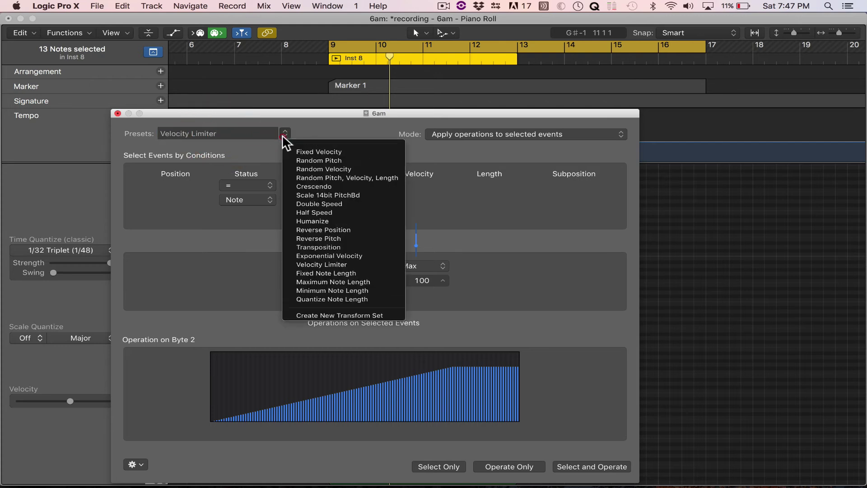
left_click(368, 274)
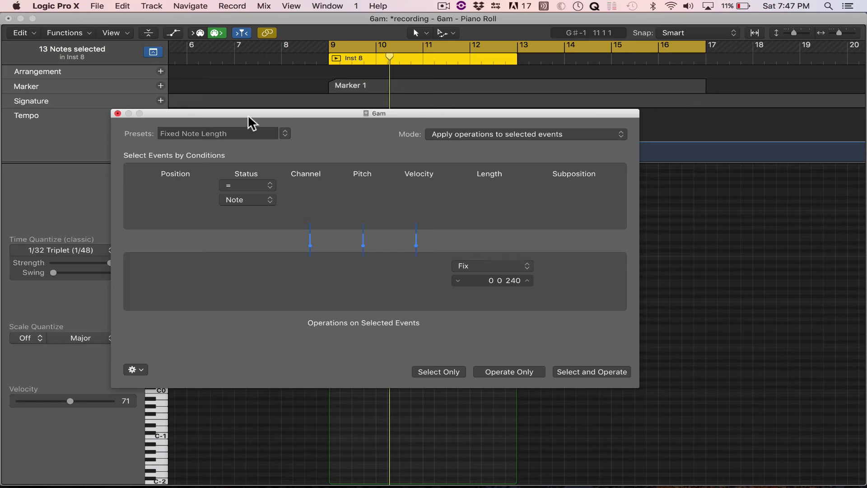
left_click(284, 135)
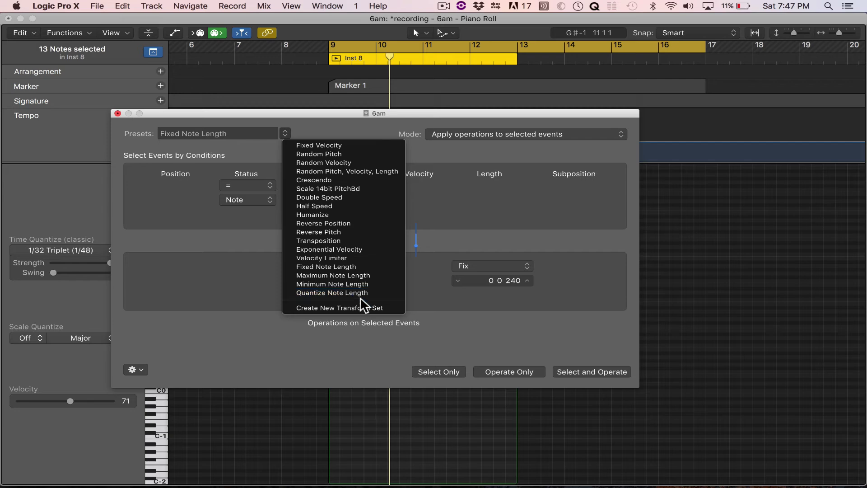
left_click(340, 346)
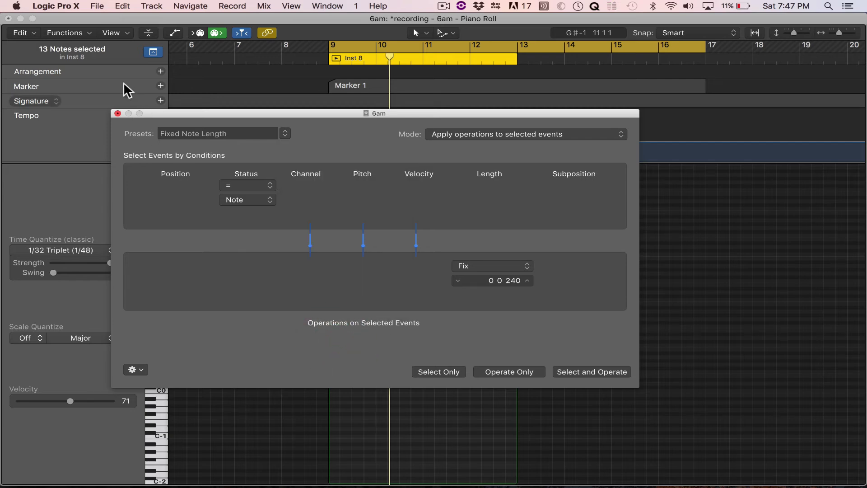
Close the MIDI Transform window, lock the SMPTE position of the selected Inst 8 notes and try to move the first note.
left_click(118, 114)
left_click(86, 33)
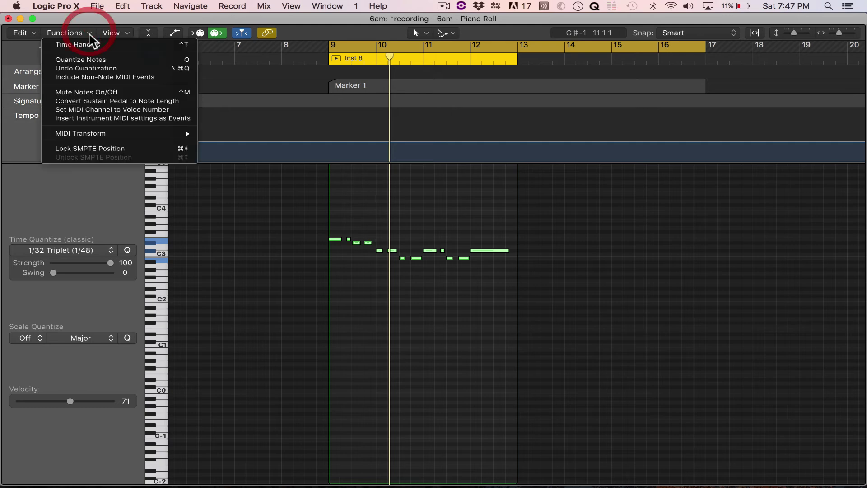
mouse_move(133, 137)
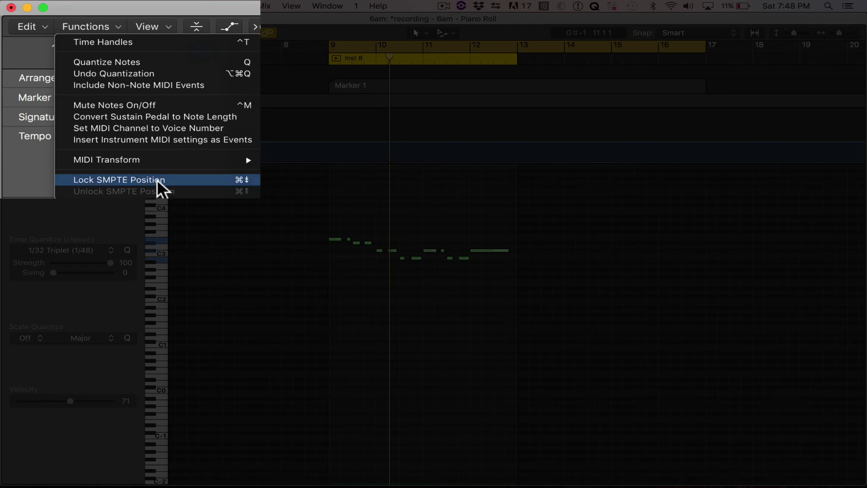
left_click(159, 181)
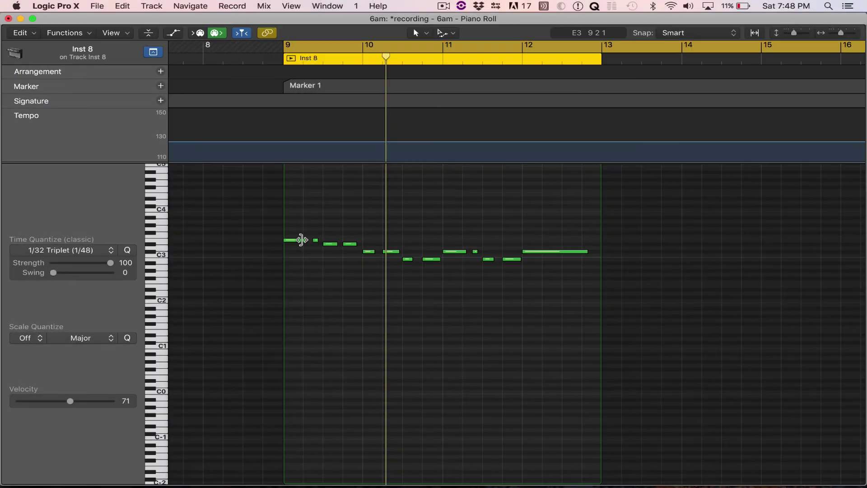
scroll(296, 244, "up", 3)
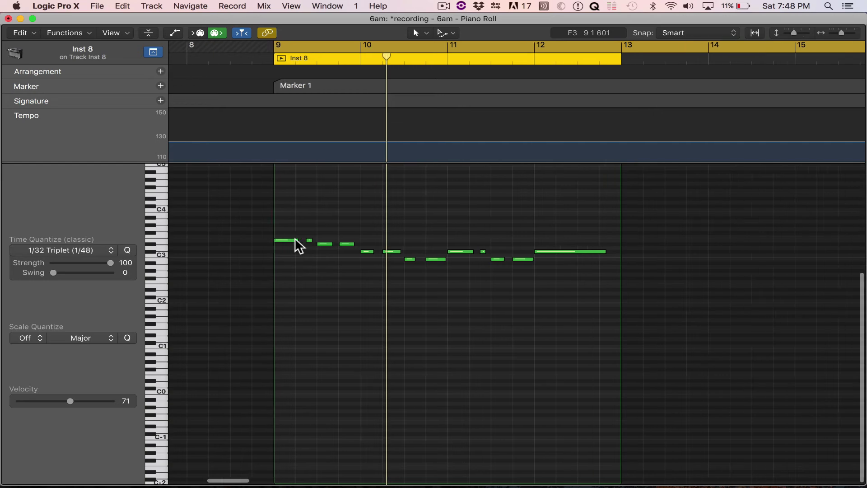
left_click_drag(279, 232, 279, 205)
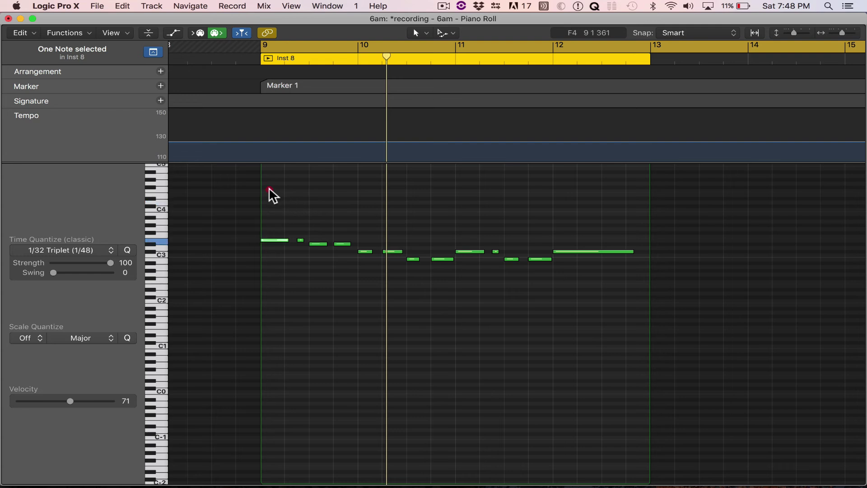
Select all 13 Inst 8 notes, lock their SMPTE position again and try to move the fourth note in time.
left_click_drag(269, 188, 619, 296)
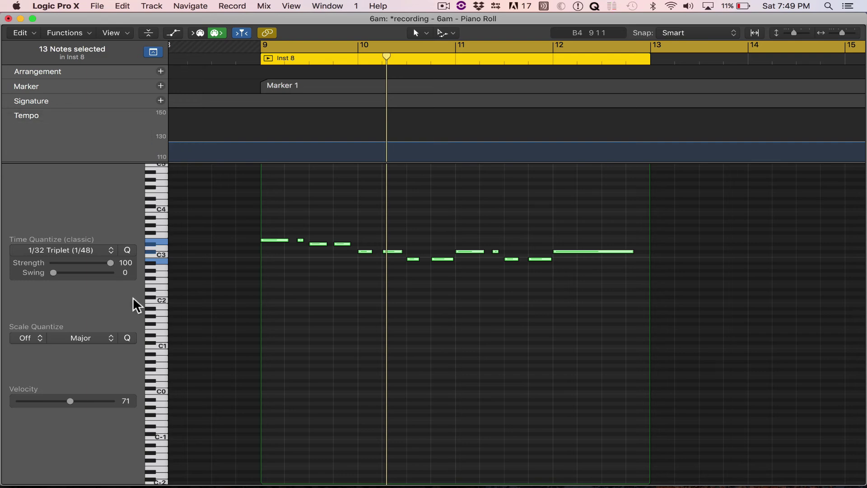
left_click(90, 34)
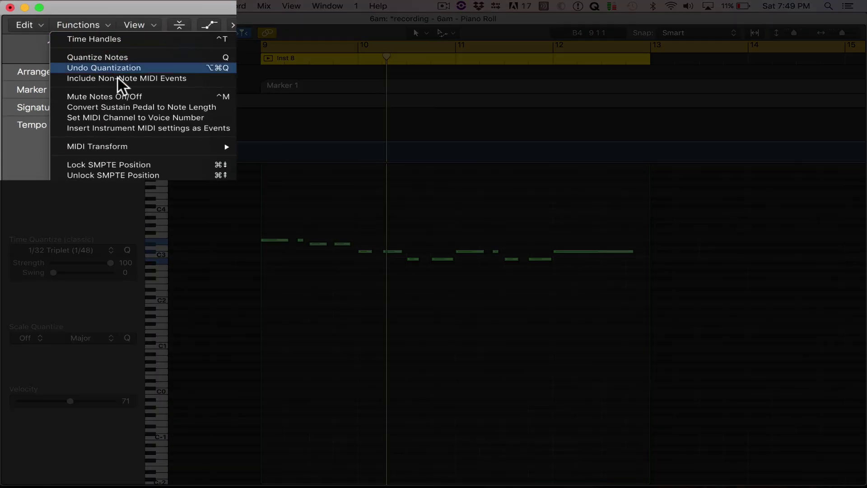
left_click(151, 164)
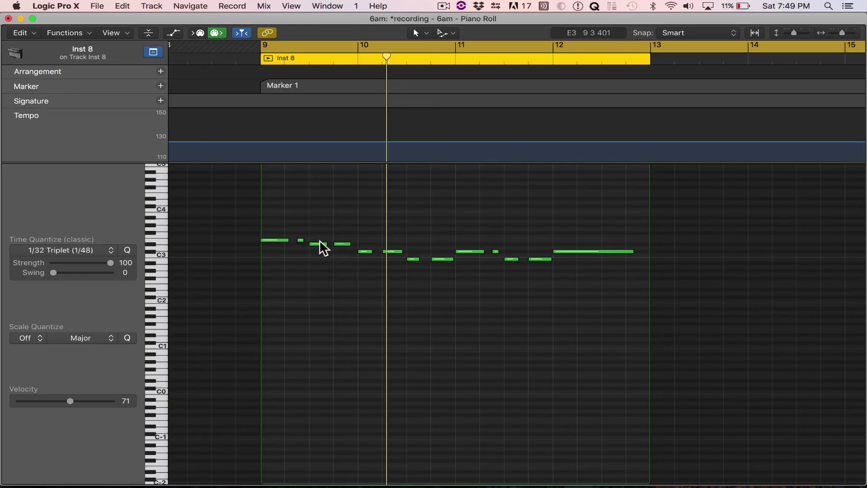
left_click_drag(343, 243, 395, 240)
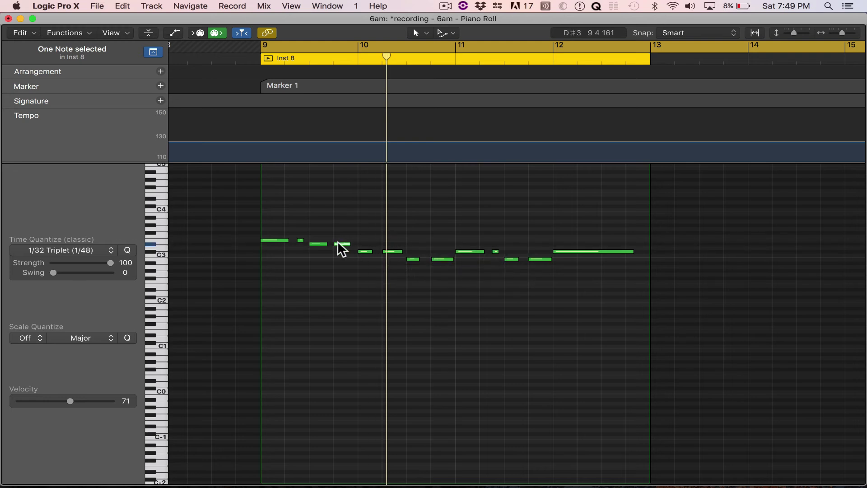
left_click_drag(339, 244, 314, 243)
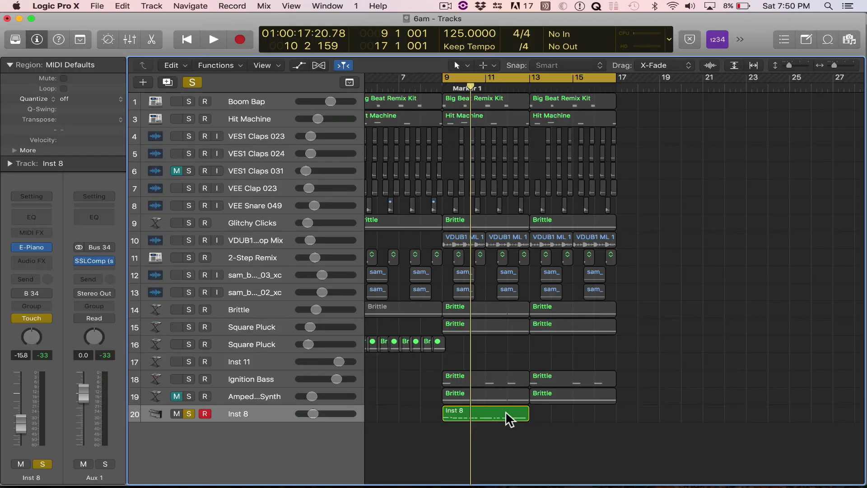
Copy the Inst 8 region in the Tracks area and place the copy at bar 13, directly after the original.
left_click(509, 419)
left_click_drag(474, 420, 640, 404)
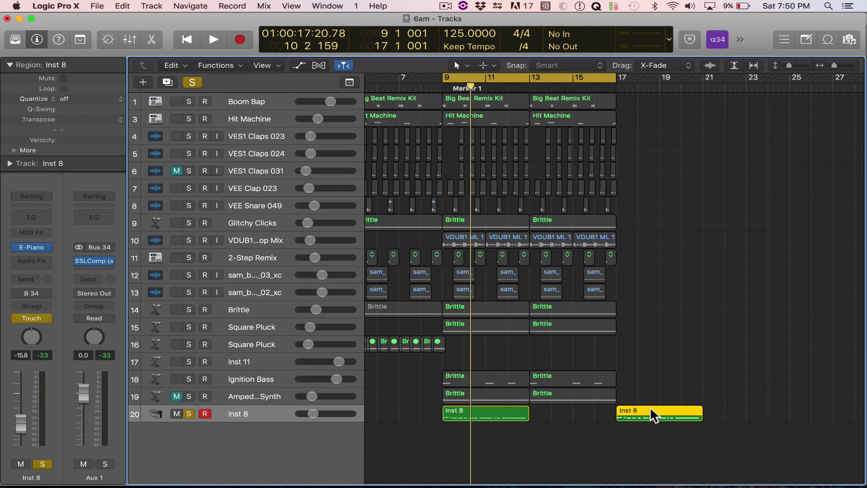
left_click_drag(653, 412, 564, 418)
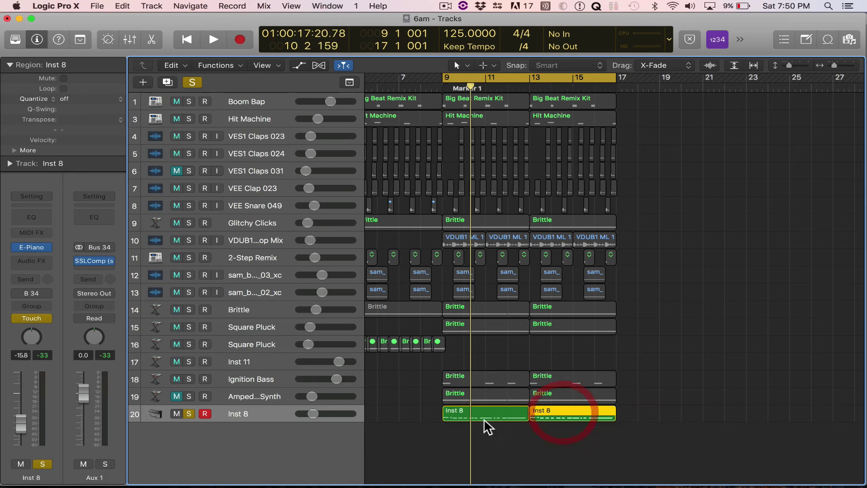
left_click(483, 414)
left_click(552, 414)
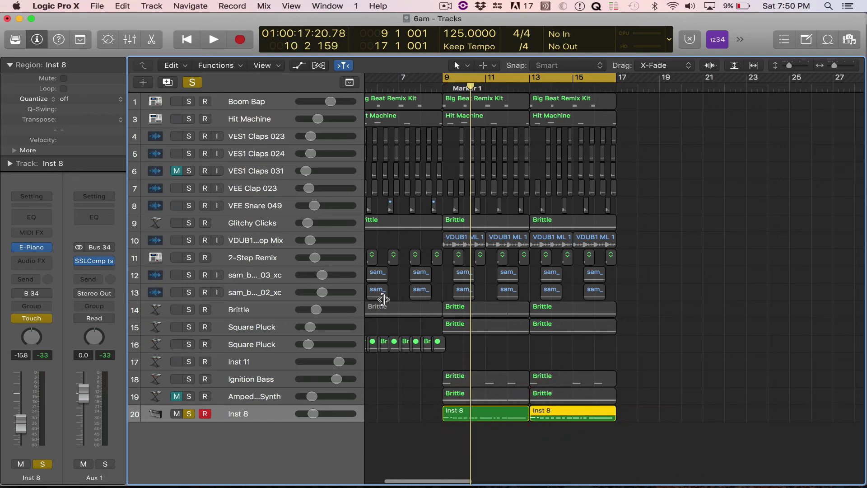
Toggle the inspector off and on, set the second Inst 8 region's Transpose to +12 and play it back.
left_click(36, 41)
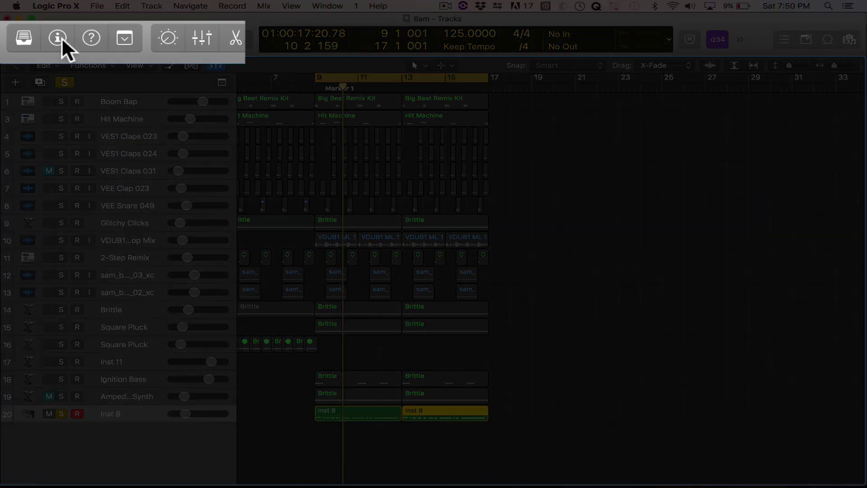
left_click(37, 41)
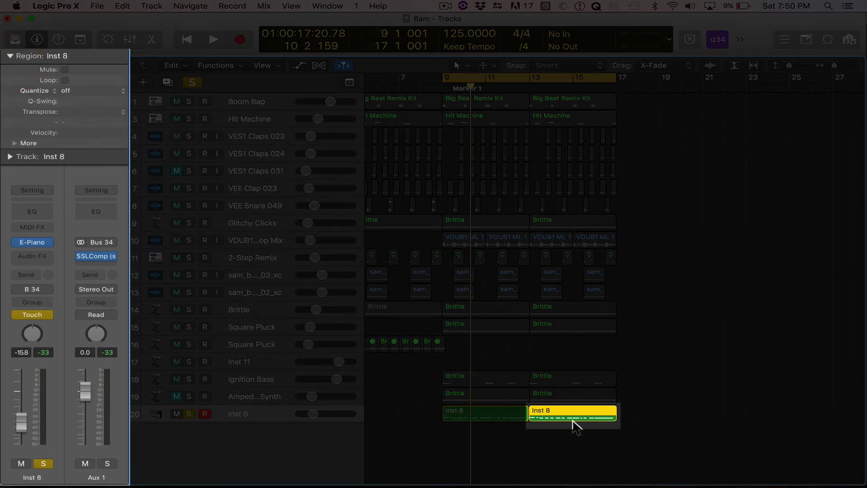
left_click(122, 113)
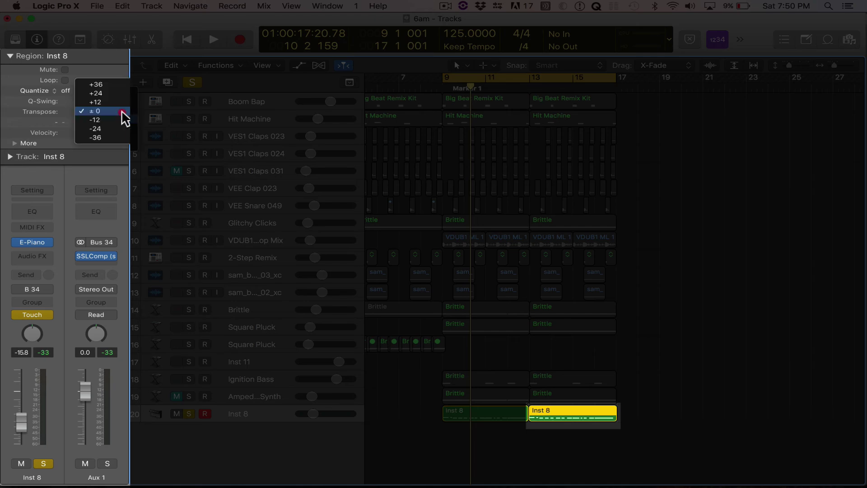
left_click(104, 102)
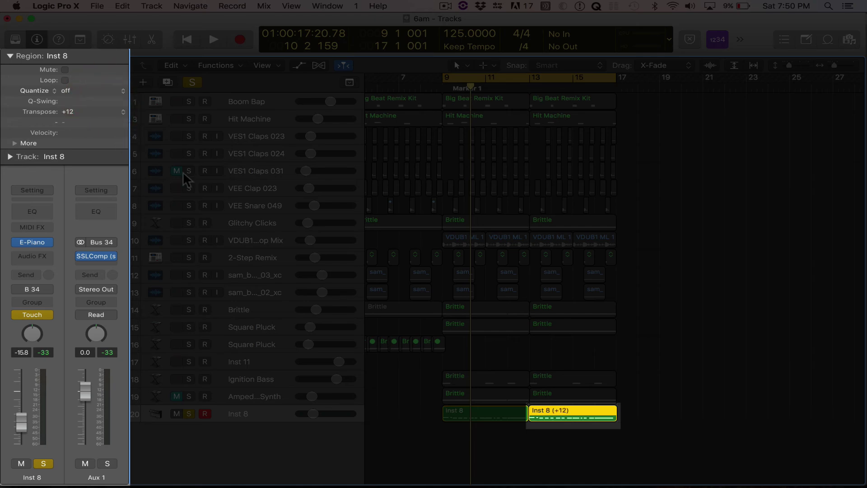
key("space")
key("XF86AudioRaiseVolume")
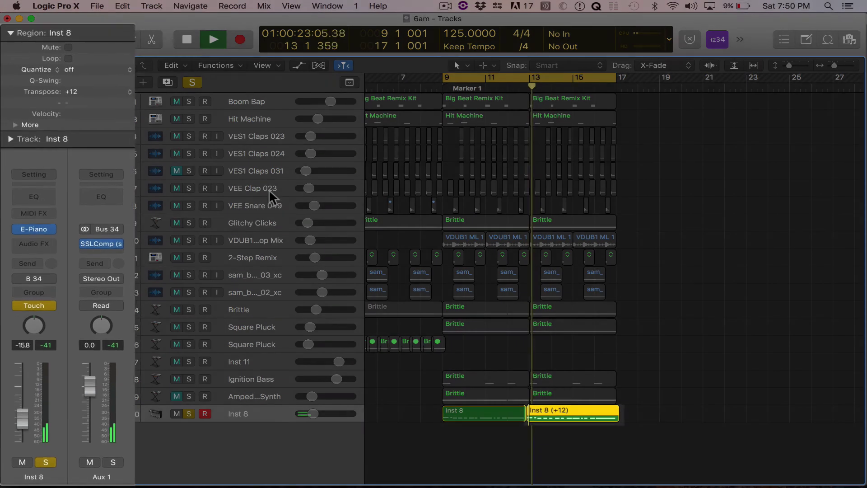
key("space")
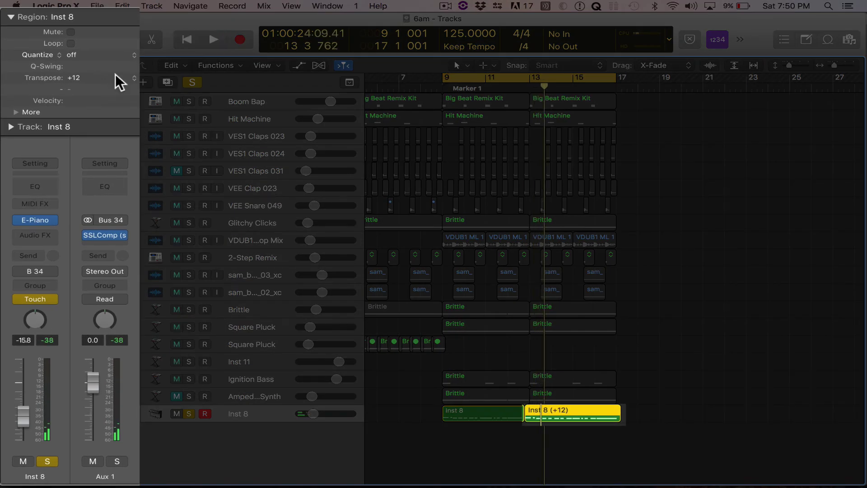
View the region Quantize values while leaving it off, set the region's Velocity to +46 and start playback.
left_click(126, 55)
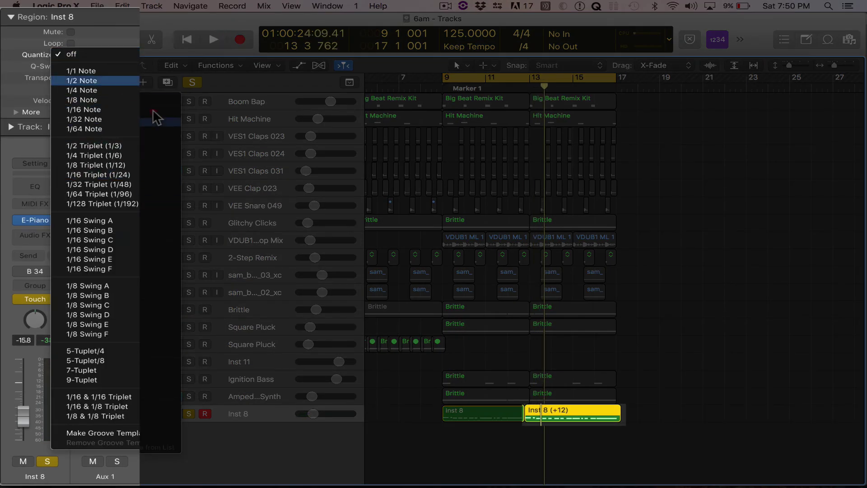
left_click(72, 16)
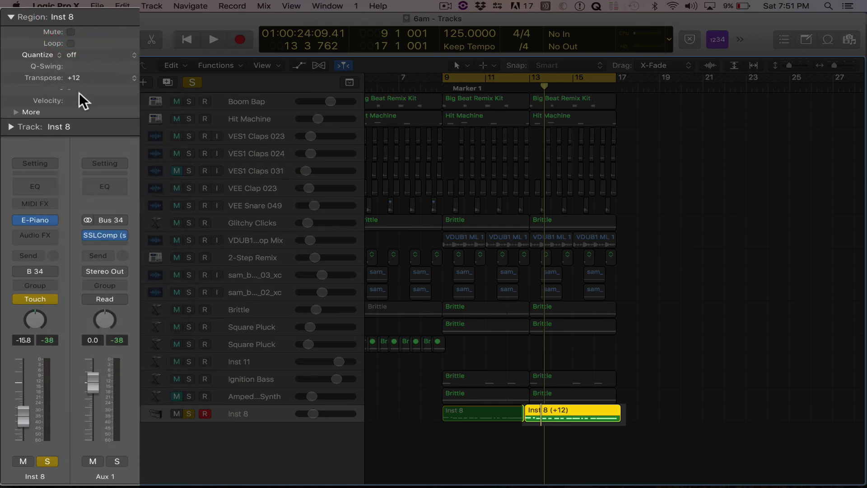
left_click_drag(72, 100, 72, 85)
key("space")
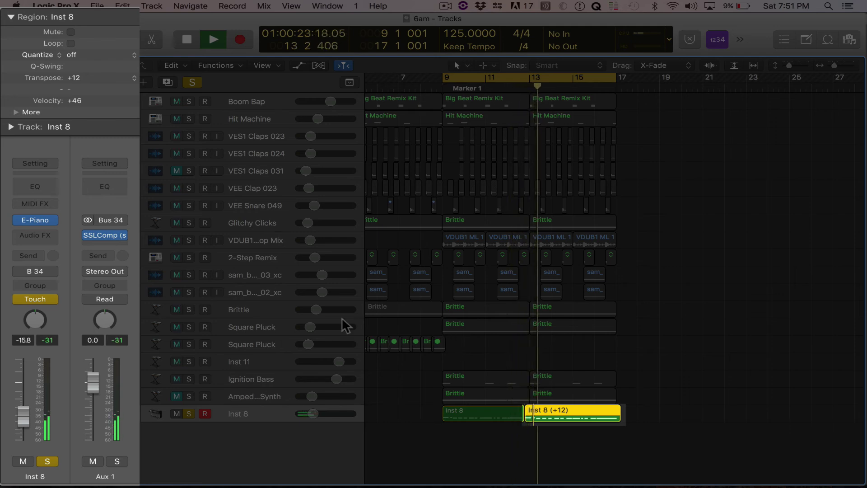
Try a Transpose of -46 on the second Inst 8 region during playback, stop, and reset Transpose to ±0.
left_click_drag(89, 74, 87, 158)
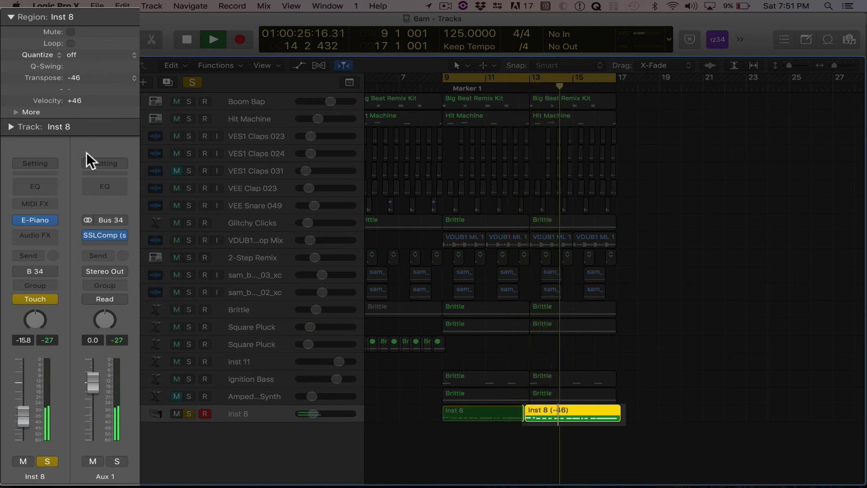
key("space")
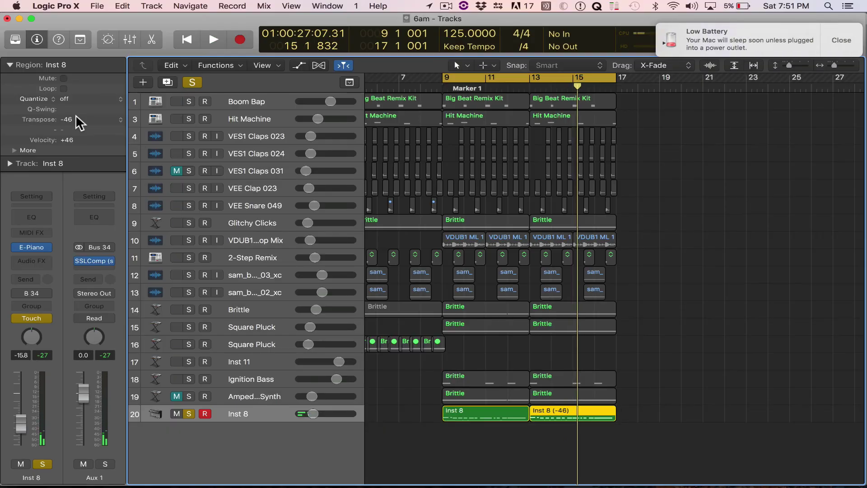
left_click(120, 119)
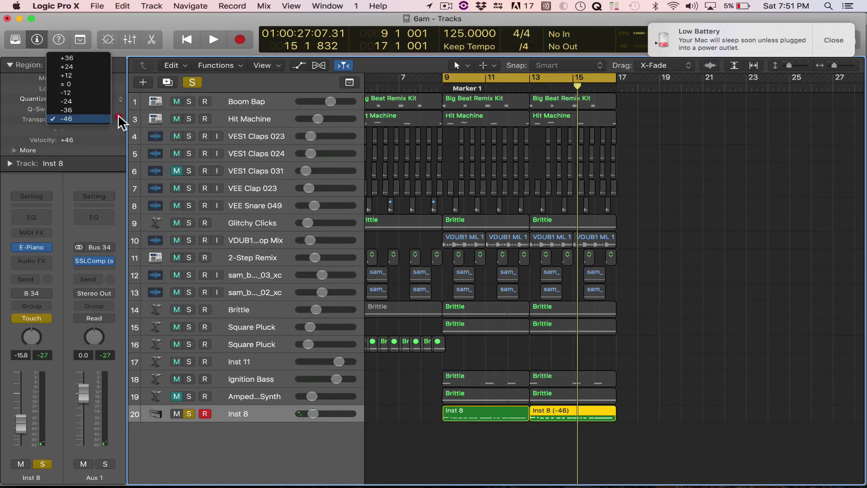
left_click(101, 84)
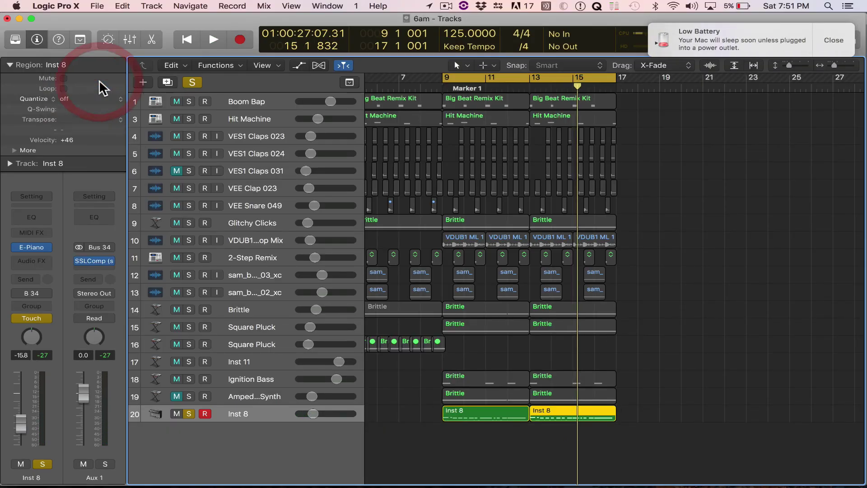
left_click(837, 40)
left_click(110, 111)
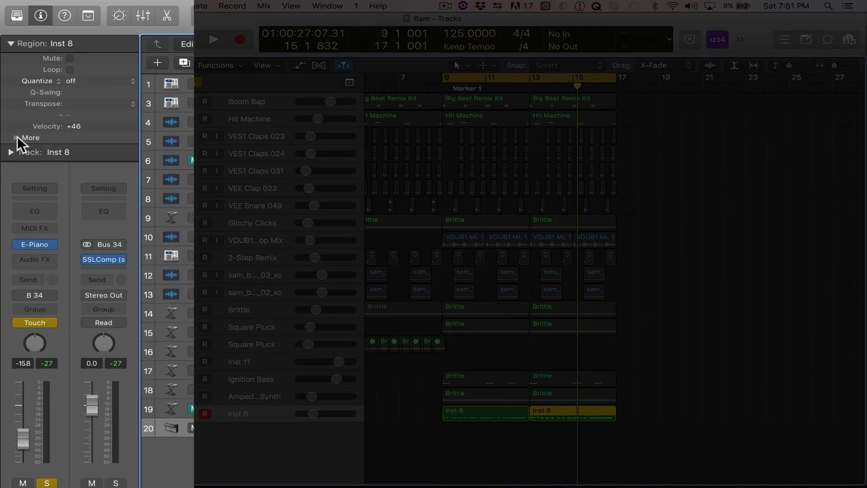
Expand the additional region parameters of the second Inst 8 region and view the available Delay values.
left_click(17, 138)
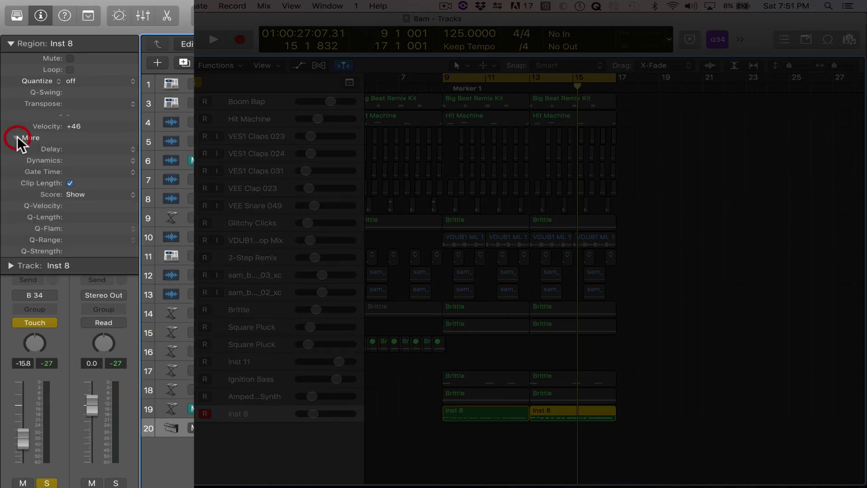
left_click(129, 150)
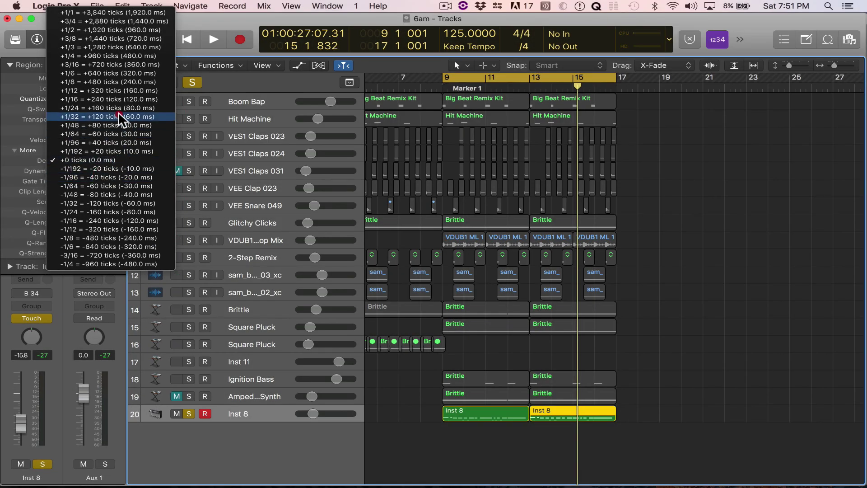
left_click(229, 194)
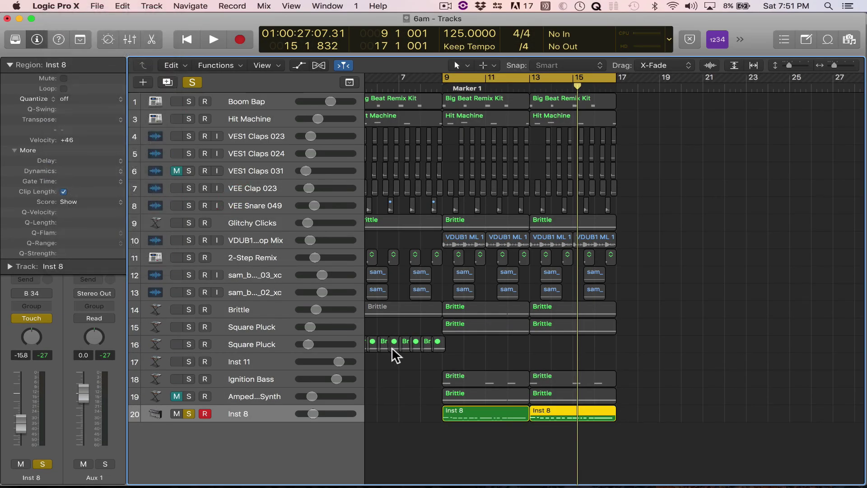
Select both Inst 8 regions, show them together in the Piano Roll and select all their notes.
left_click_drag(664, 427, 499, 419)
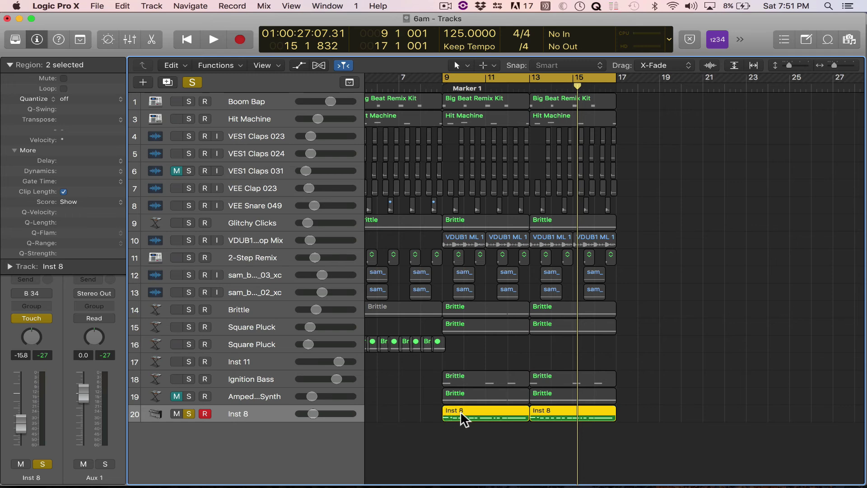
key("super+4")
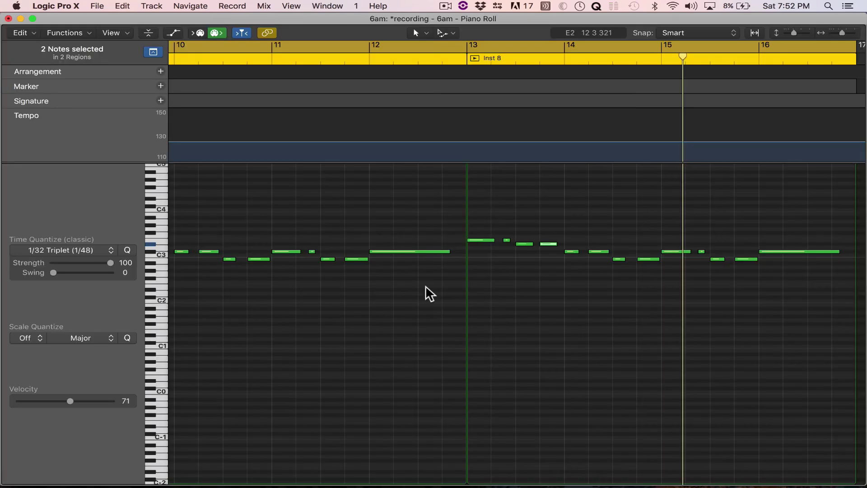
scroll(406, 289, "left", 5)
key("super+a")
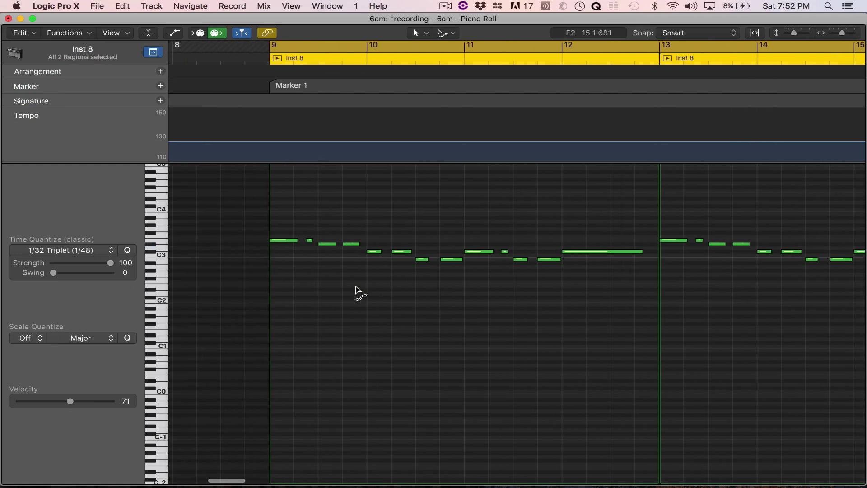
Unlock the SMPTE position of all selected notes, shift them slightly later in time and start playback.
left_click(78, 33)
left_click(136, 157)
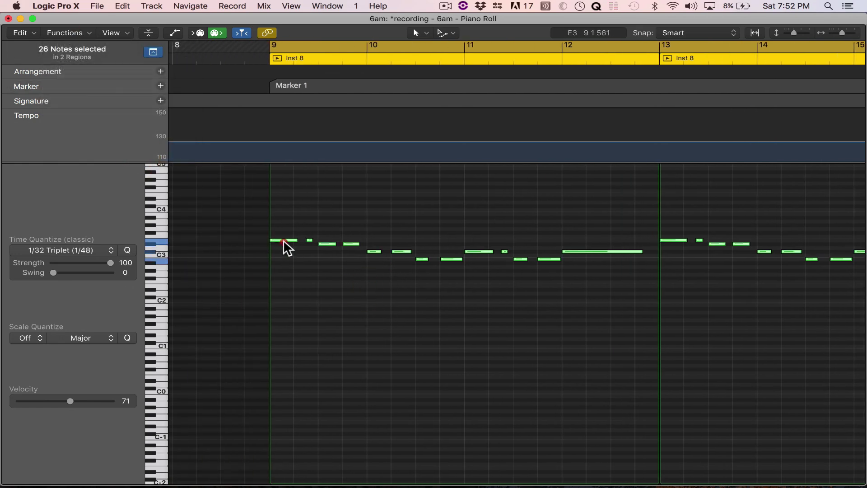
left_click_drag(284, 241, 294, 241)
key("space")
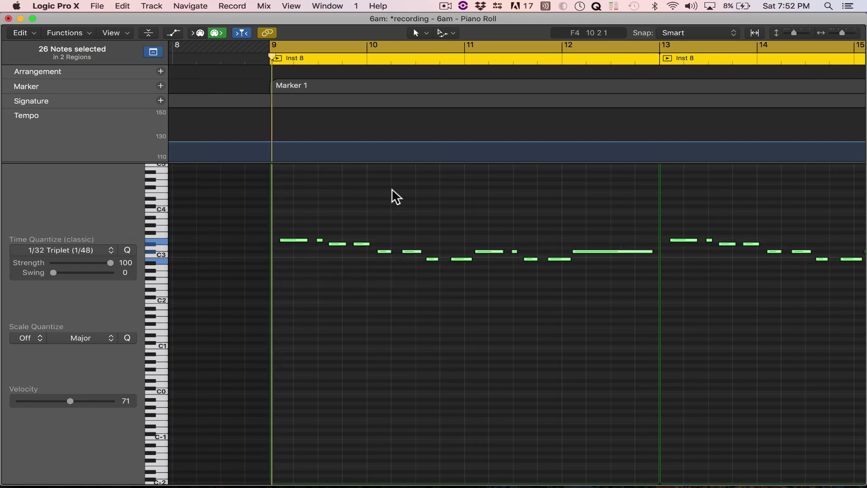
Close the Piano Roll, enable the bar 9 to 17 cycle area and play the soloed Inst 8 regions in the Tracks area before stopping.
key("super+w")
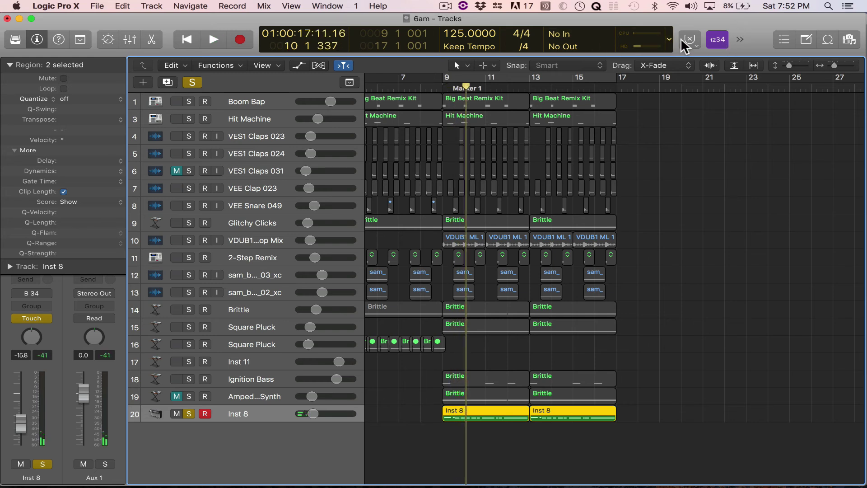
left_click(669, 39)
left_click(631, 312)
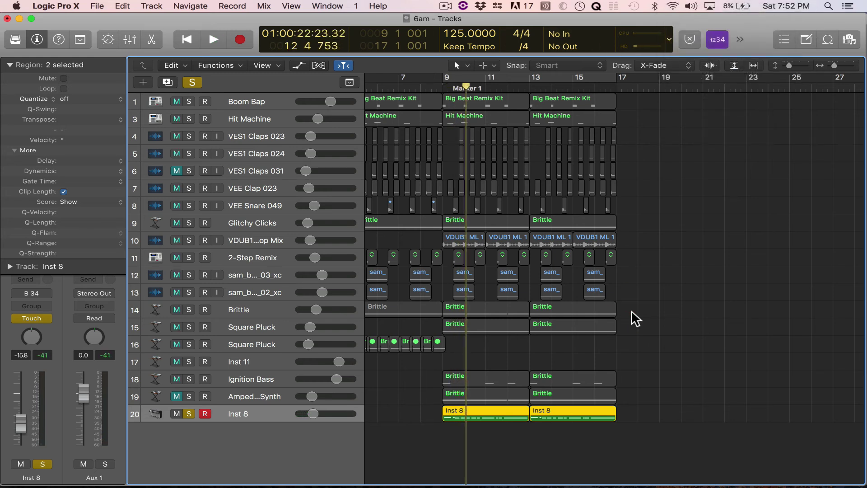
key("space")
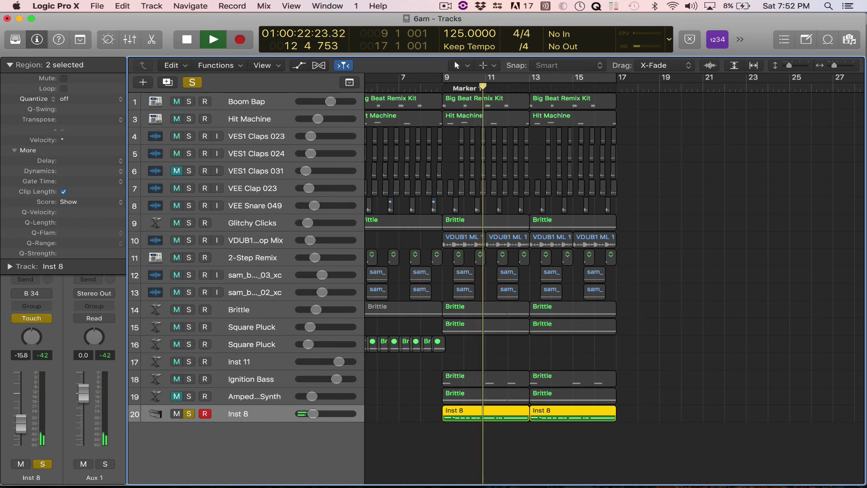
left_click(536, 81)
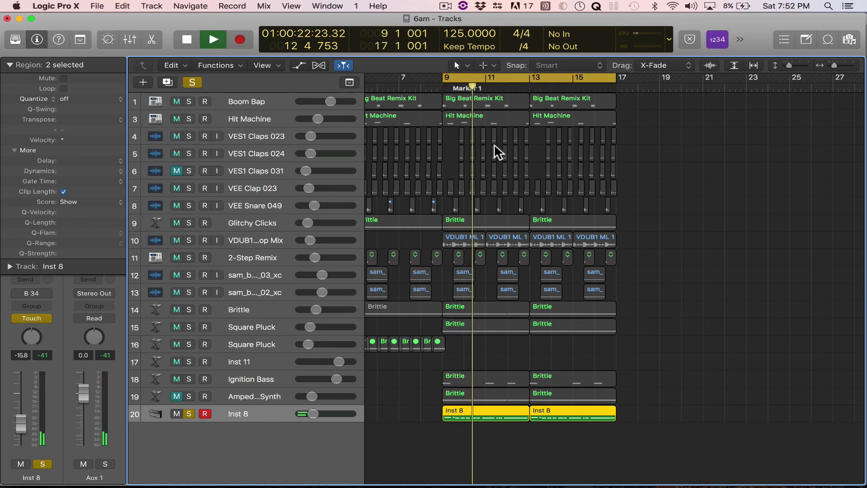
key("space")
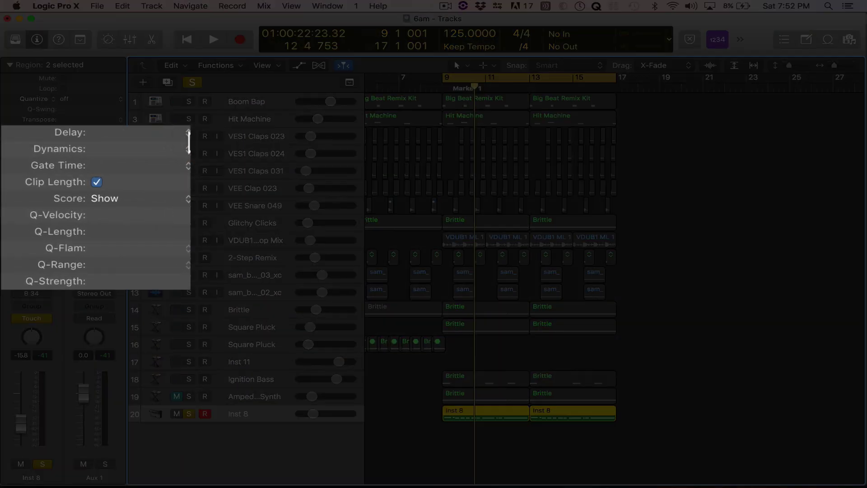
Try Delay values of -1/48 and -1/16 on both selected Inst 8 regions, playing the cycle to audition each.
left_click(121, 162)
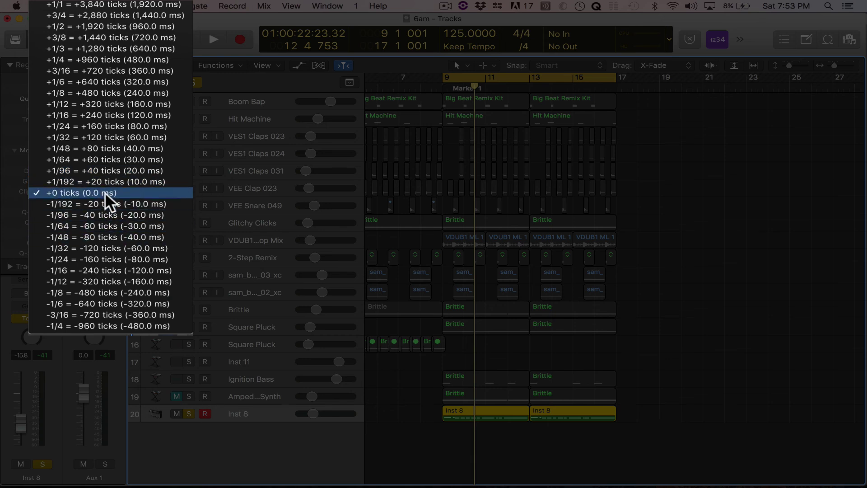
left_click(104, 235)
key("space")
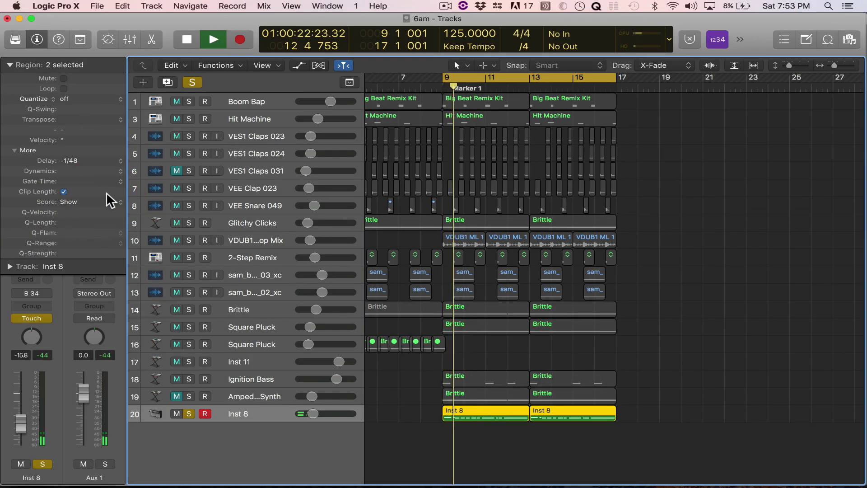
left_click(121, 159)
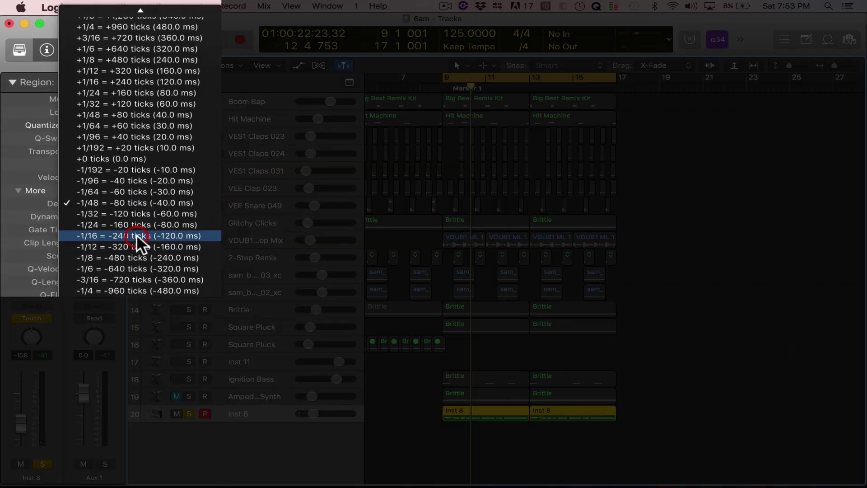
left_click(121, 202)
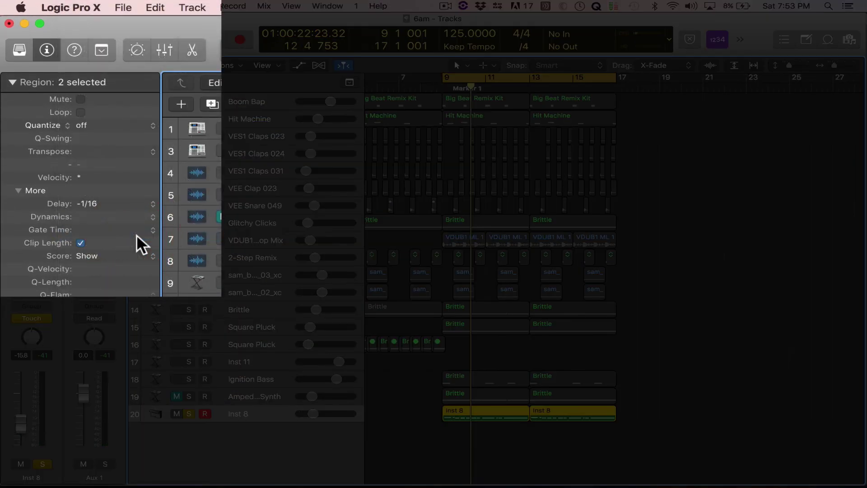
key("space")
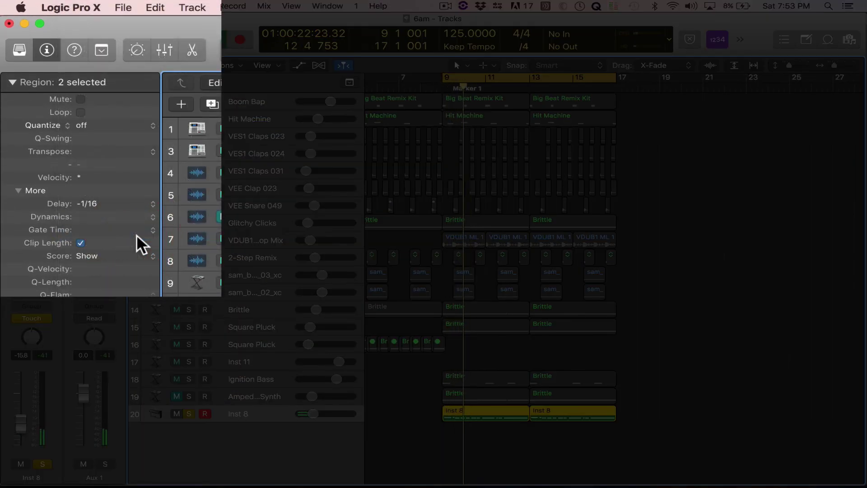
Set the Delay of both Inst 8 regions to -1/12 during playback and stop after listening.
left_click(150, 201)
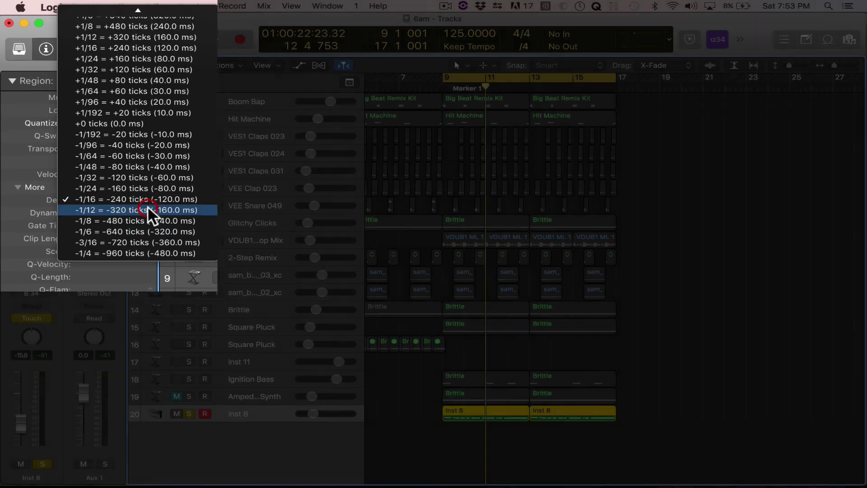
left_click(150, 212)
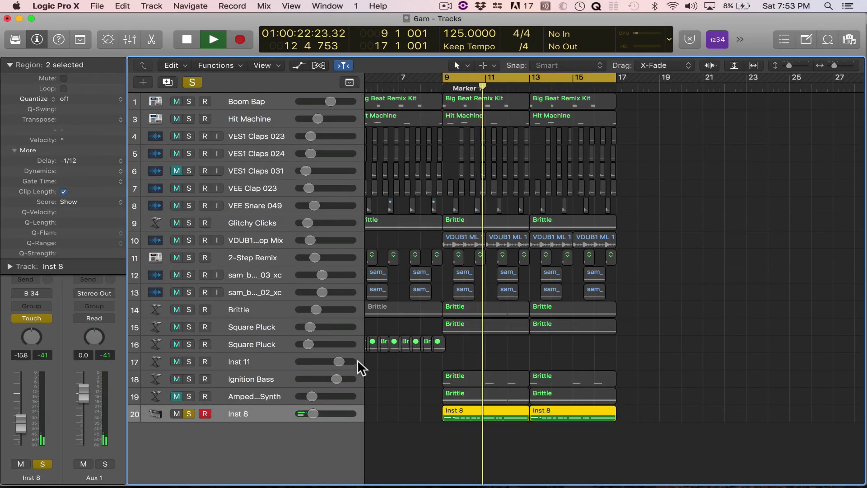
key("space")
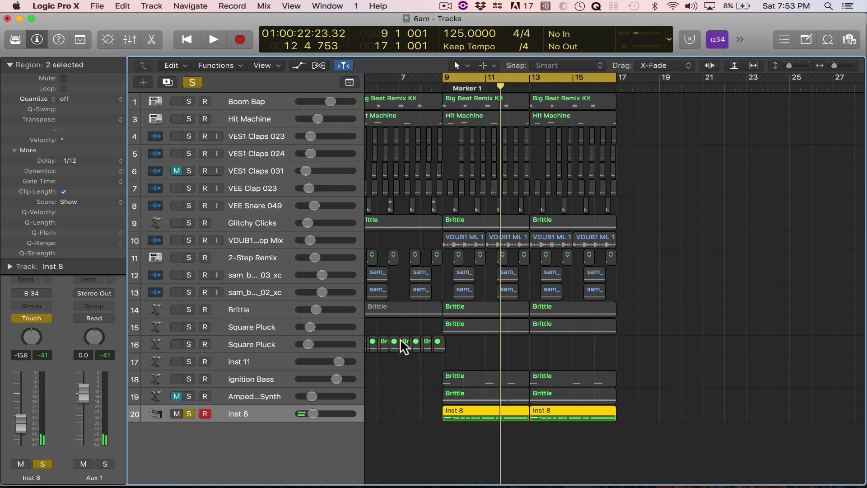
Check the Inst 8 note positions in the Piano Roll, close it and view the available Delay values without changing them.
double_click(460, 411)
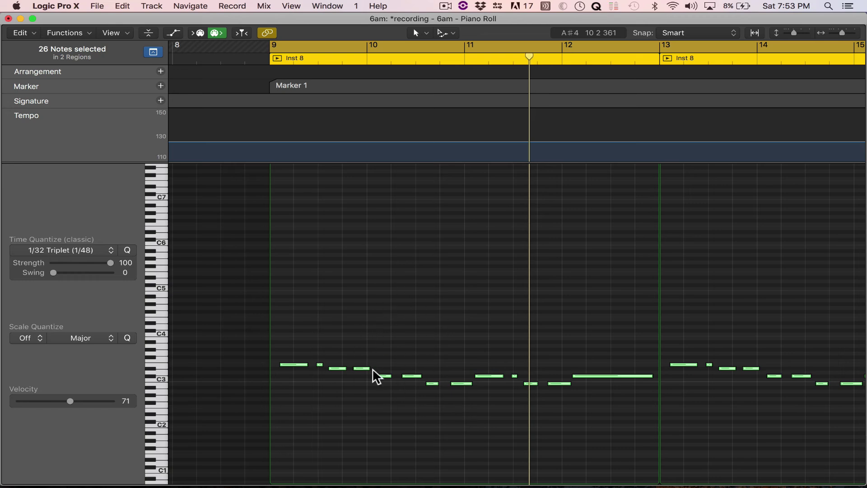
key("super+w")
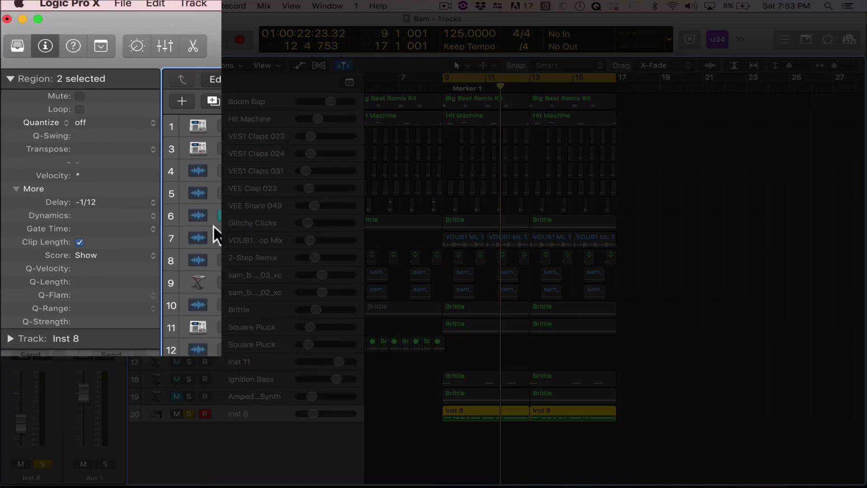
left_click(147, 202)
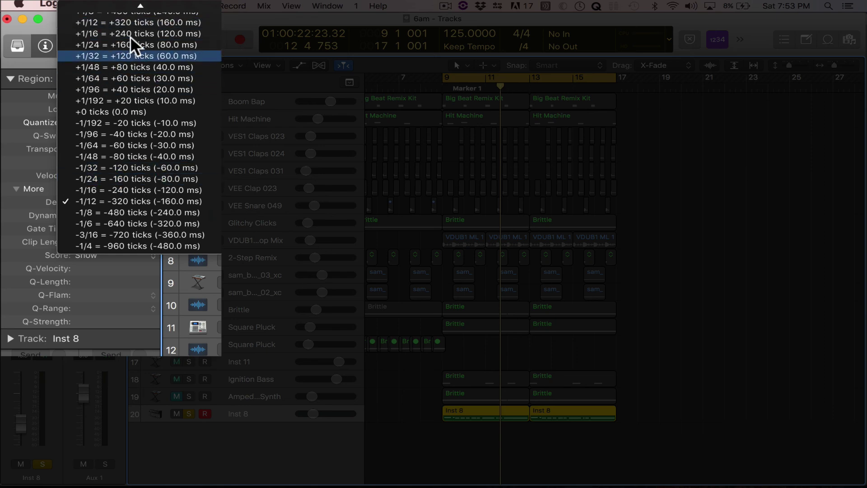
left_click(239, 253)
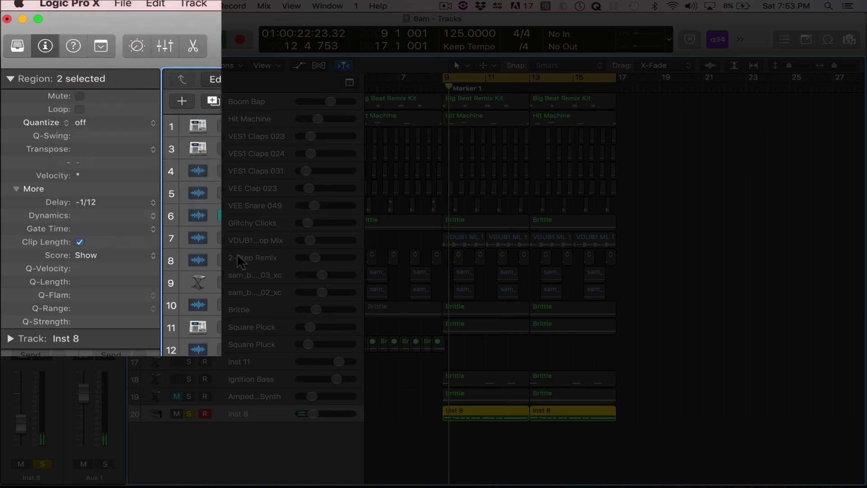
Audition both Inst 8 regions with Dynamics at 200%, and finally set Dynamics to Fixed.
left_click(150, 214)
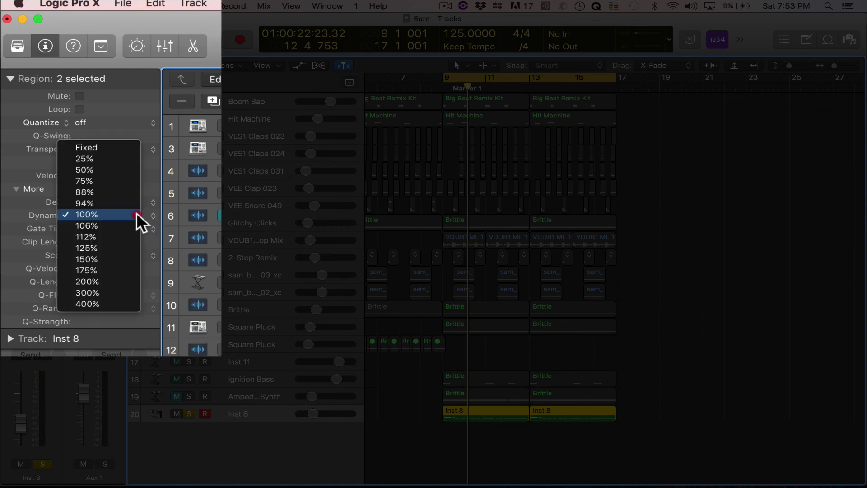
left_click(120, 280)
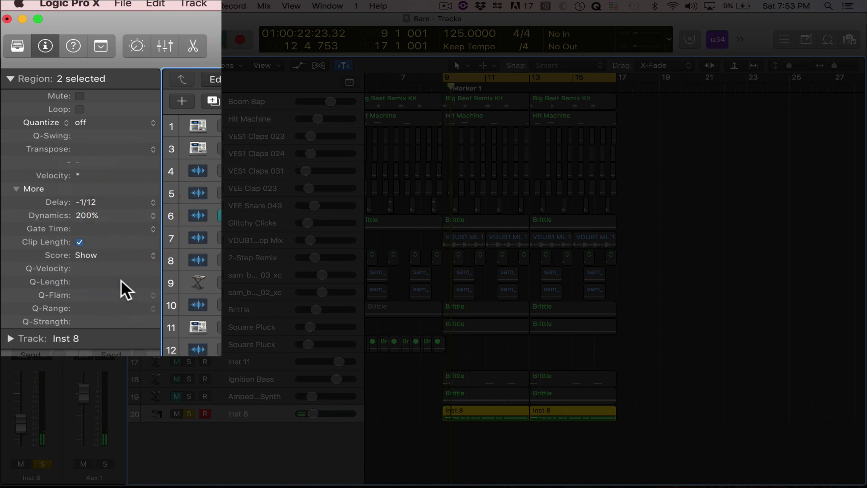
left_click(150, 213)
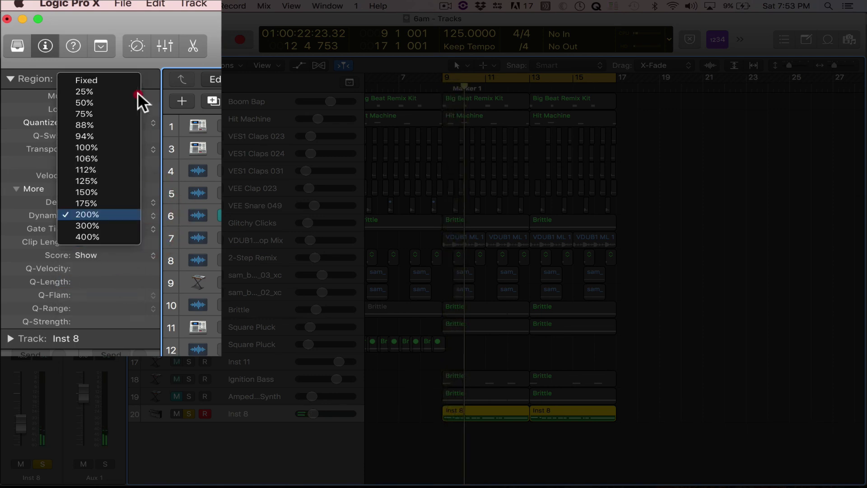
left_click(121, 81)
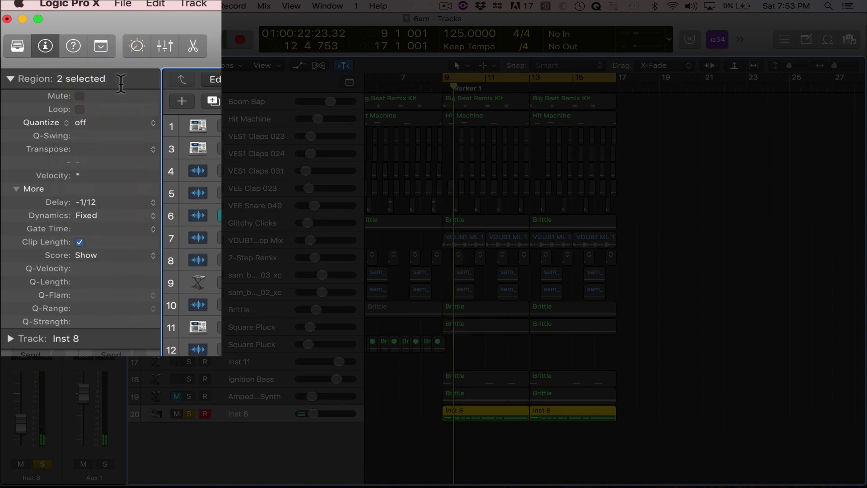
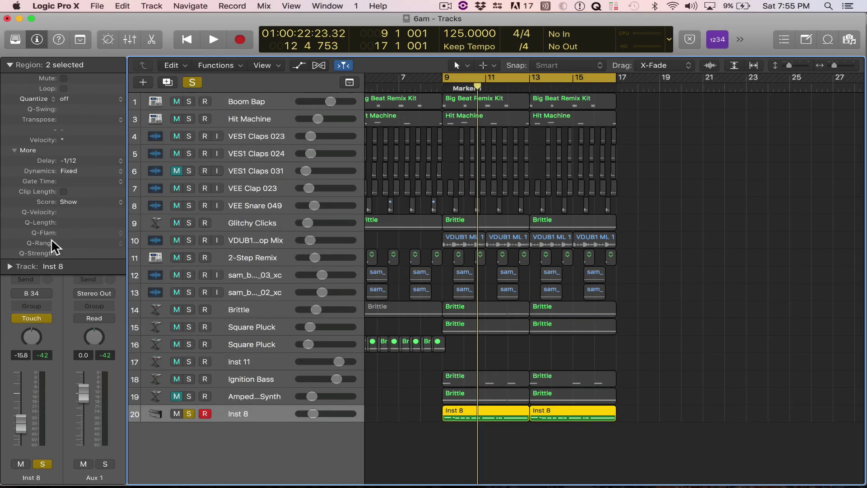
Expand the Inst 8 track parameters and examine the Channel and MIDI Channel options, leaving MIDI Channel at All.
left_click(9, 267)
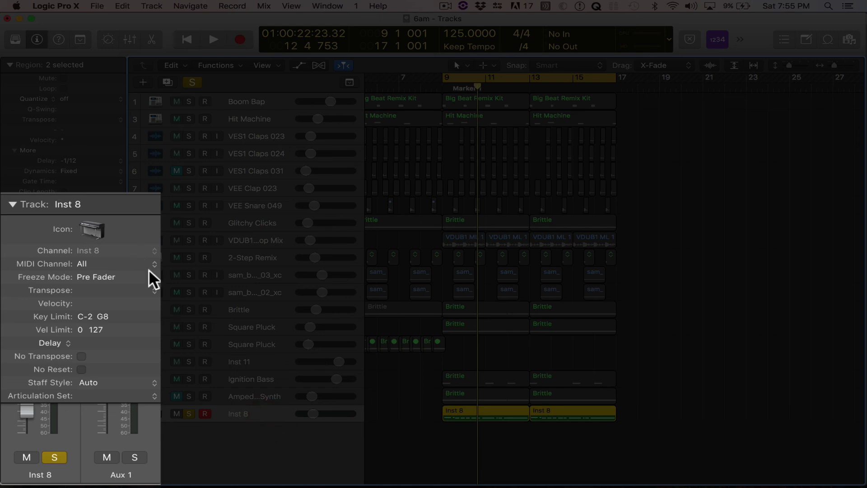
left_click(139, 249)
left_click(155, 251)
left_click(155, 252)
left_click(152, 263)
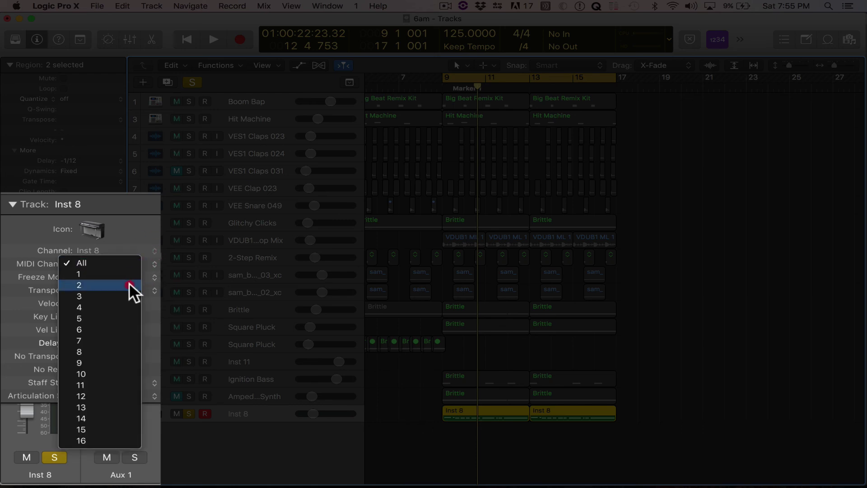
left_click(112, 211)
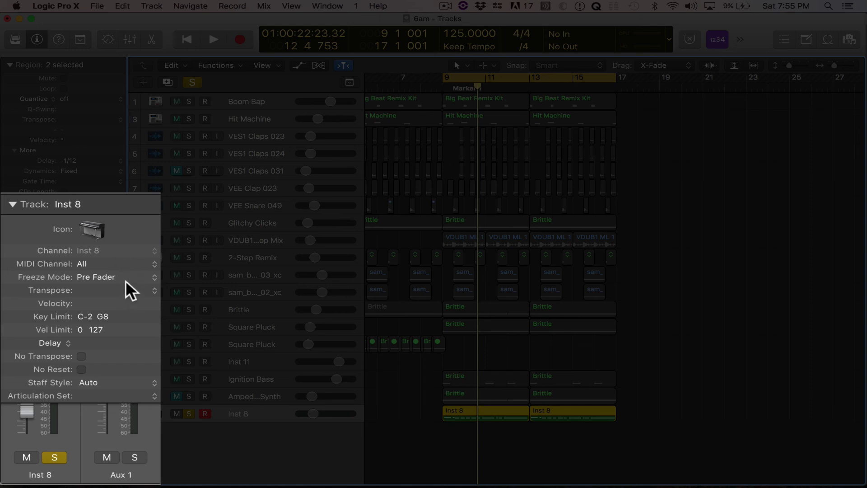
left_click(126, 262)
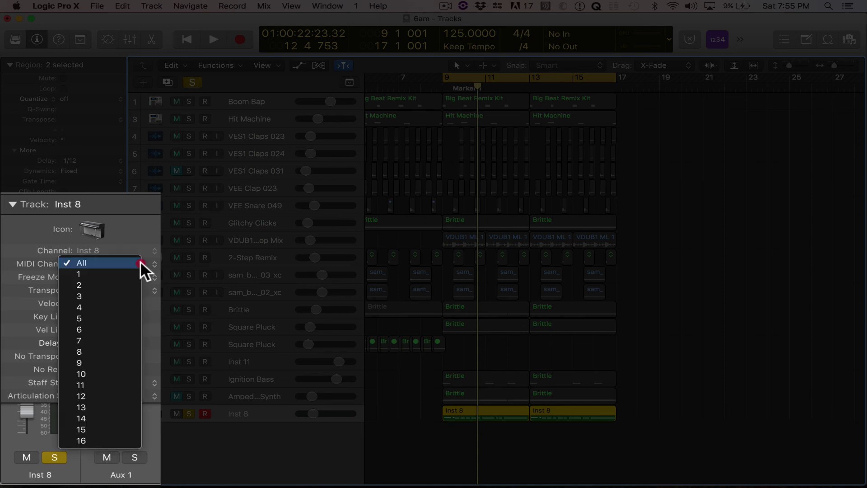
left_click(152, 289)
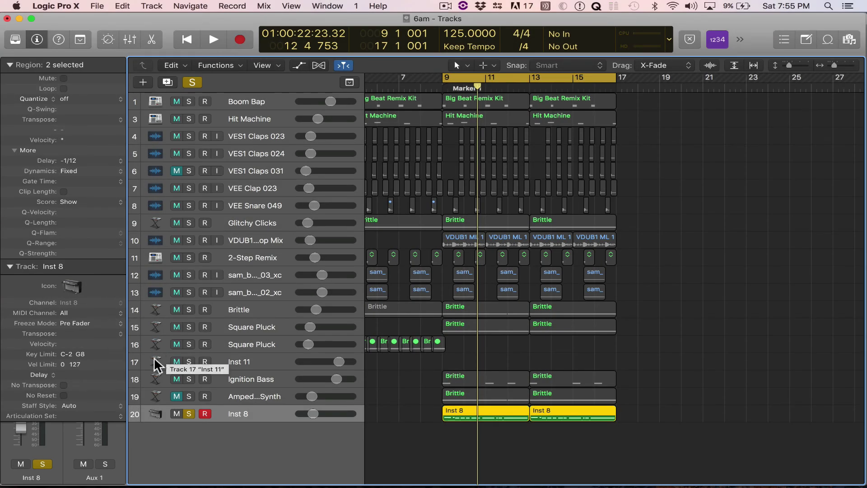
Delete the Inst 8 track together with its two regions.
left_click_drag(426, 412, 595, 432)
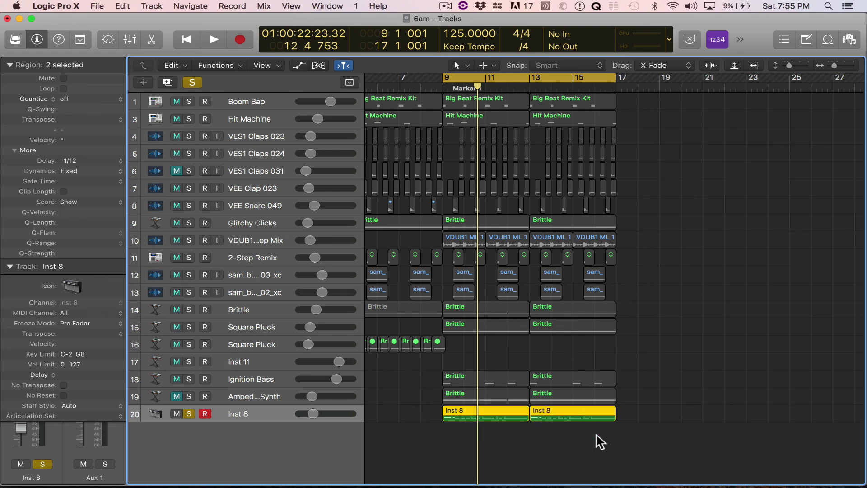
key("super+BackSpace")
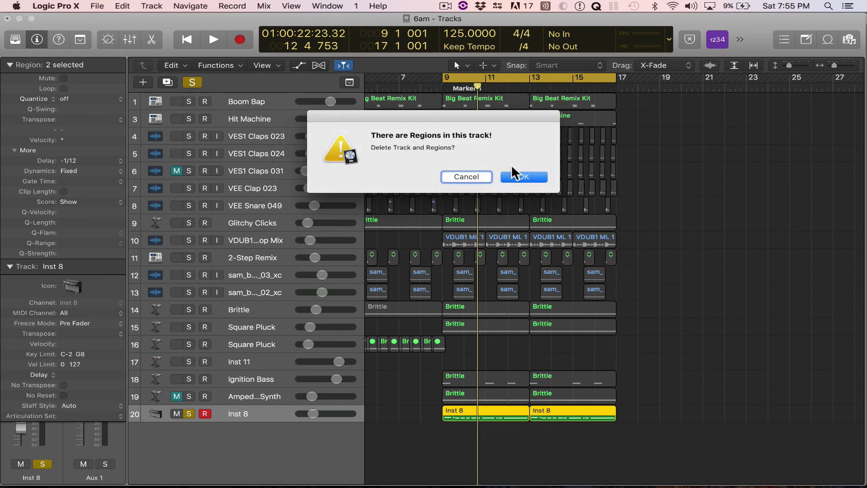
left_click(517, 175)
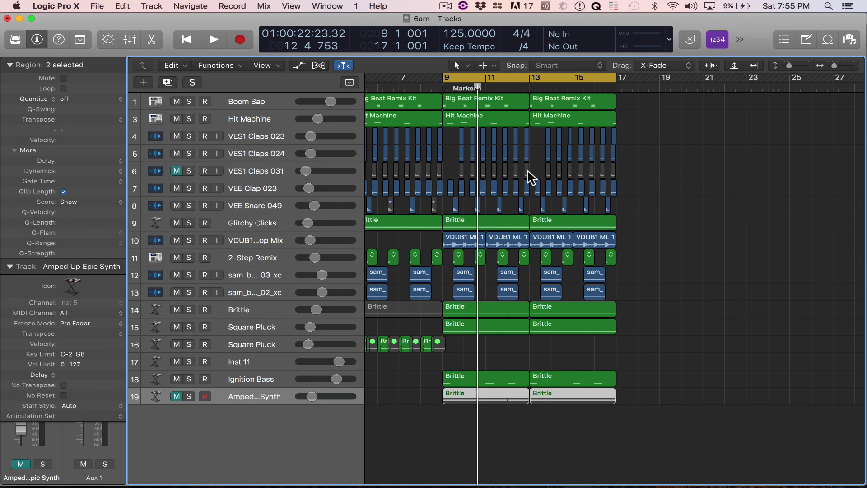
Open Musical Typing for the Amped Up Epic Synth track, unmute the track and play several test notes including D3.
key("super+k")
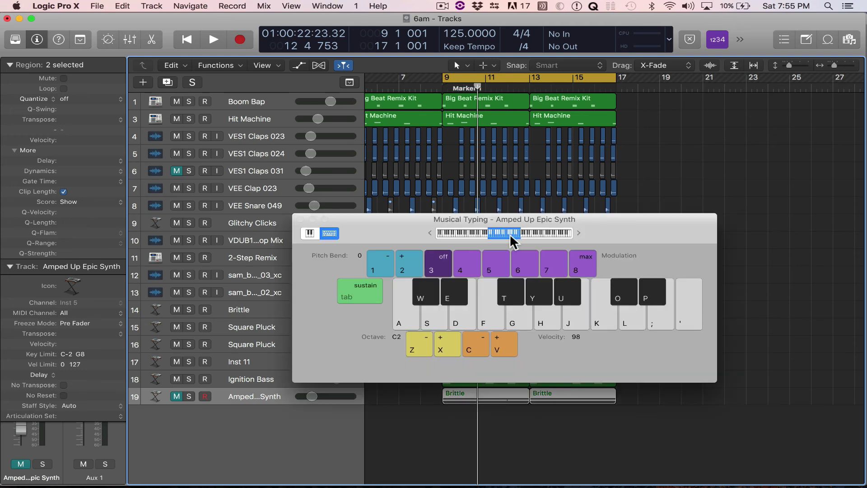
key("k")
key("k")
left_click(180, 396)
key("l")
key("l")
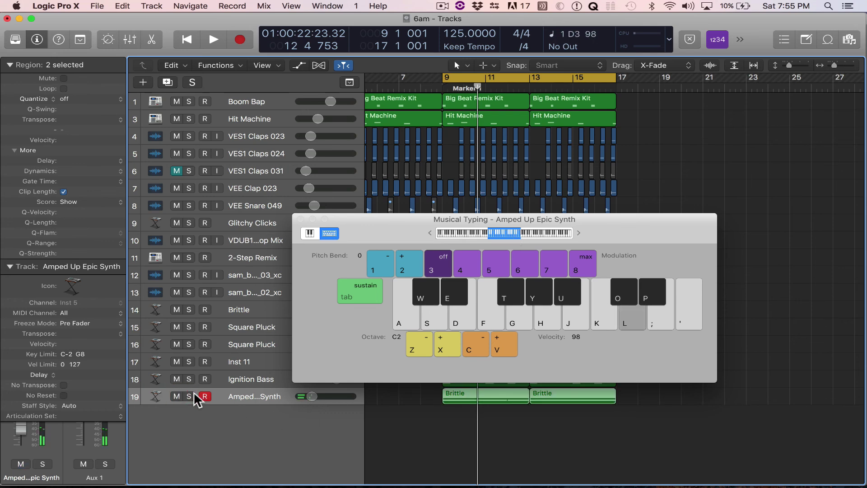
key("k")
key("k")
key("j")
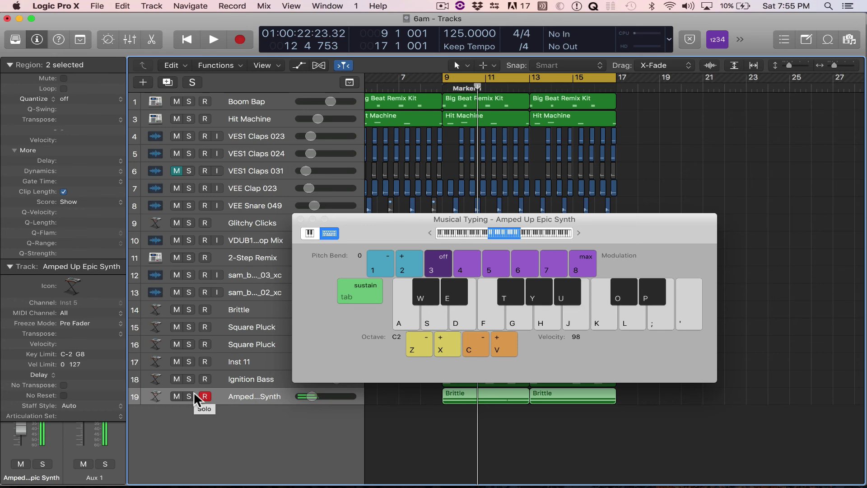
key("k")
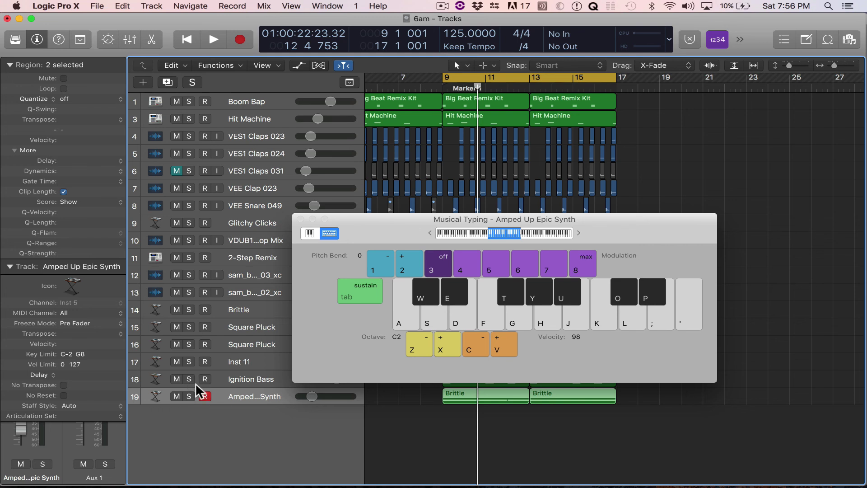
Play the C2 note several times on the Musical Typing keyboard.
left_click(405, 317)
left_click(405, 317)
left_click(404, 317)
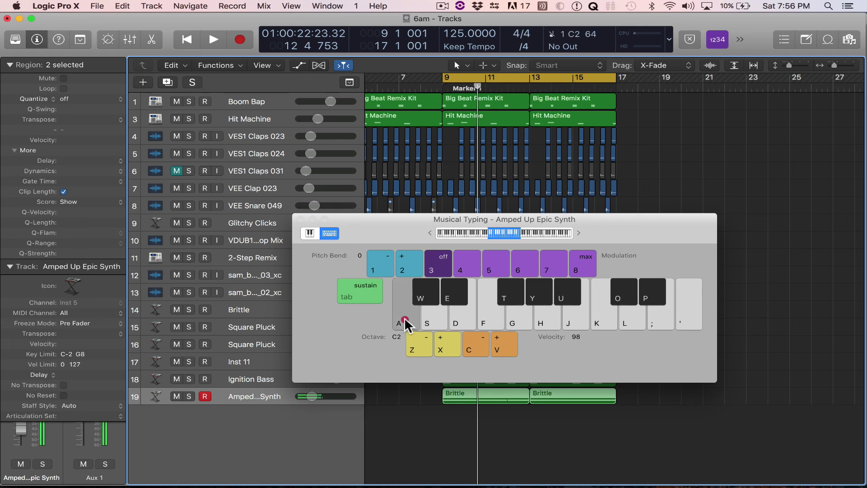
Play two more notes on the Musical Typing keyboard, then set the track's Transpose to +4 and audition the C2 key.
left_click(428, 316)
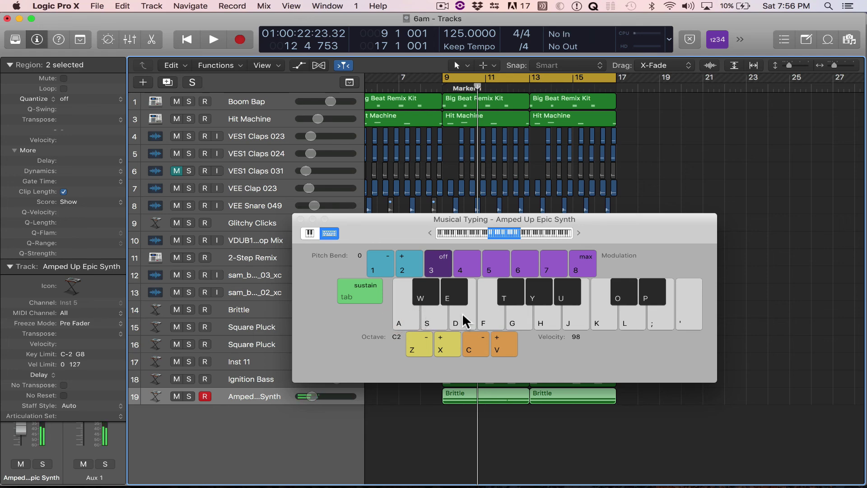
left_click(462, 313)
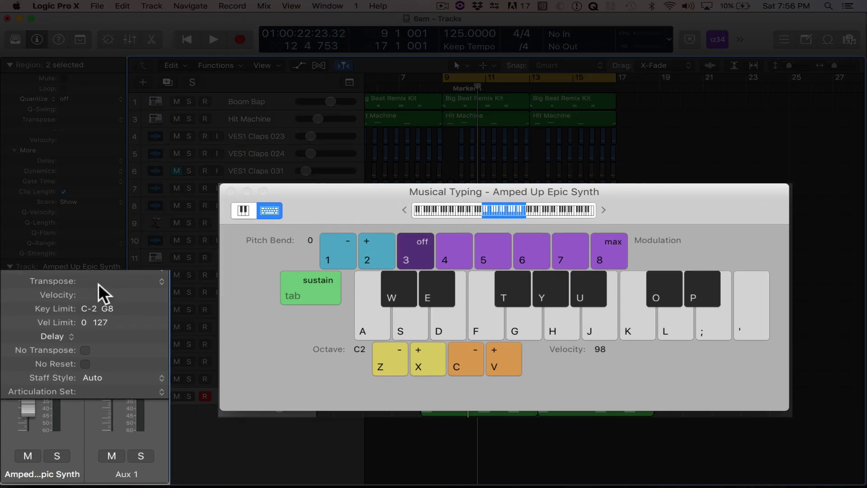
left_click_drag(122, 281, 122, 271)
key("a")
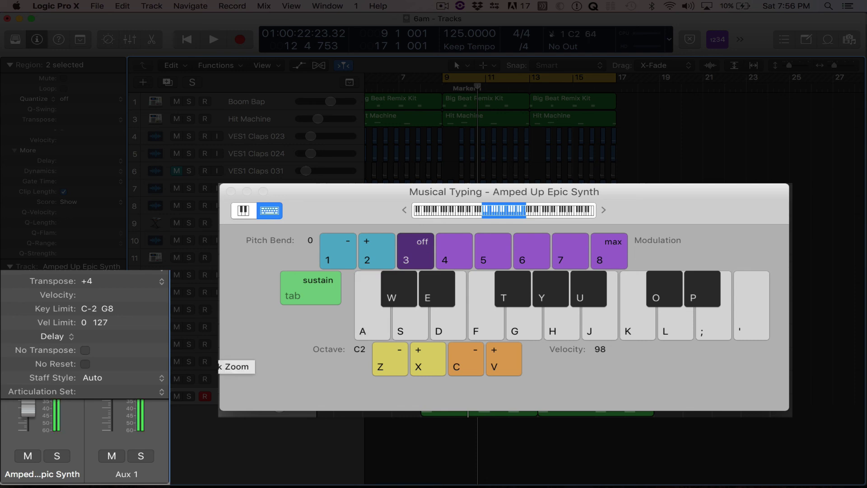
key("a")
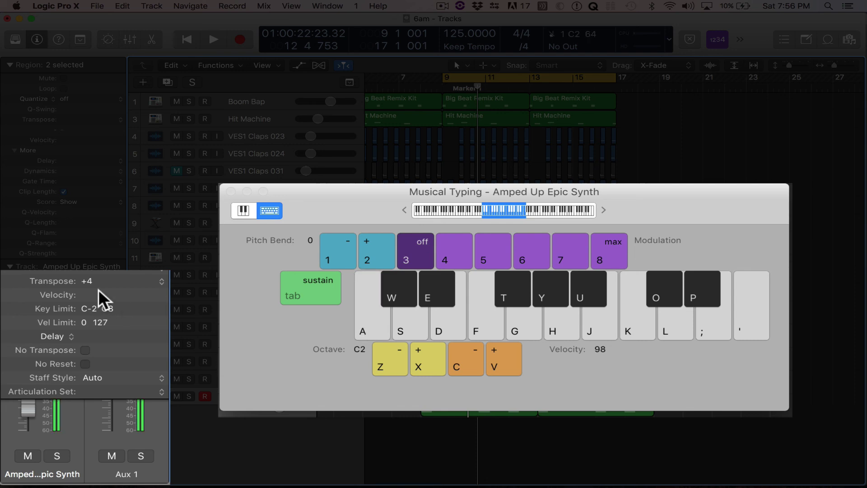
Reset the Amped Up Epic Synth track's Transpose to no transposition and replay the C2 key several times.
mouse_move(93, 281)
left_mouse_down()
mouse_move(93, 298)
mouse_move(81, 267)
mouse_move(93, 293)
left_mouse_up()
key("a")
key("a")
key("a")
key("a")
key("a")
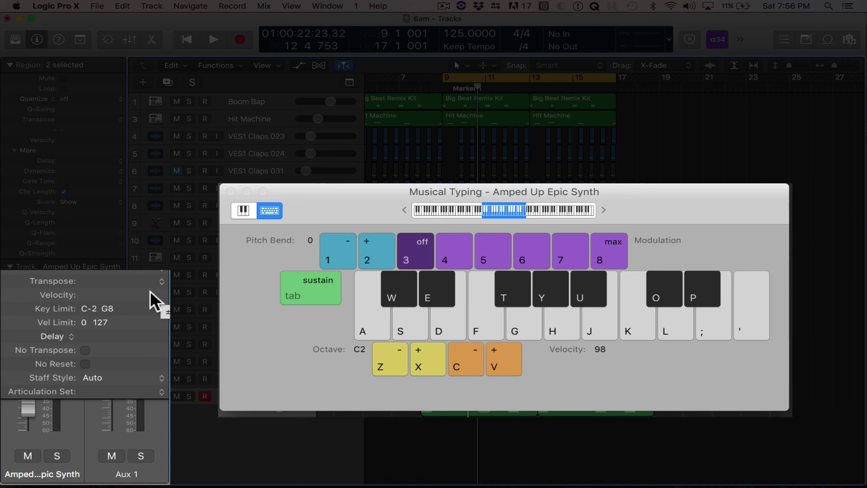
Set the upper value of the track's velocity limit to 88 and open the Delay unit options.
left_click_drag(149, 297, 93, 286)
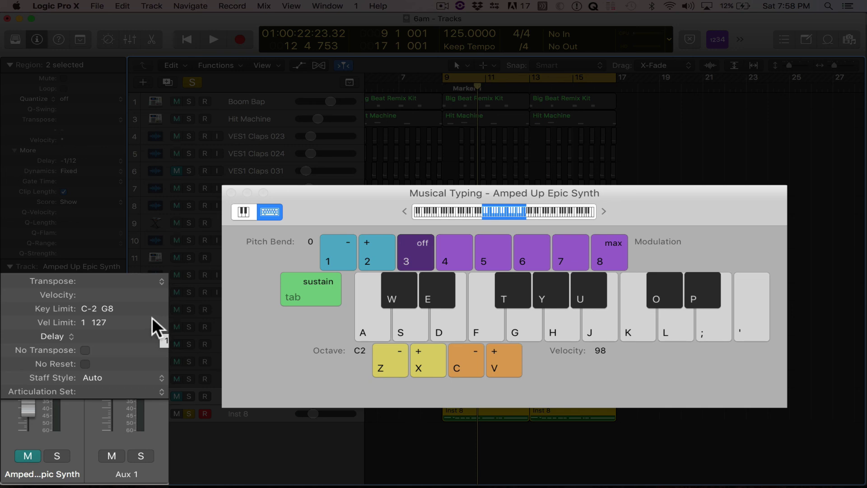
left_click_drag(99, 322, 93, 404)
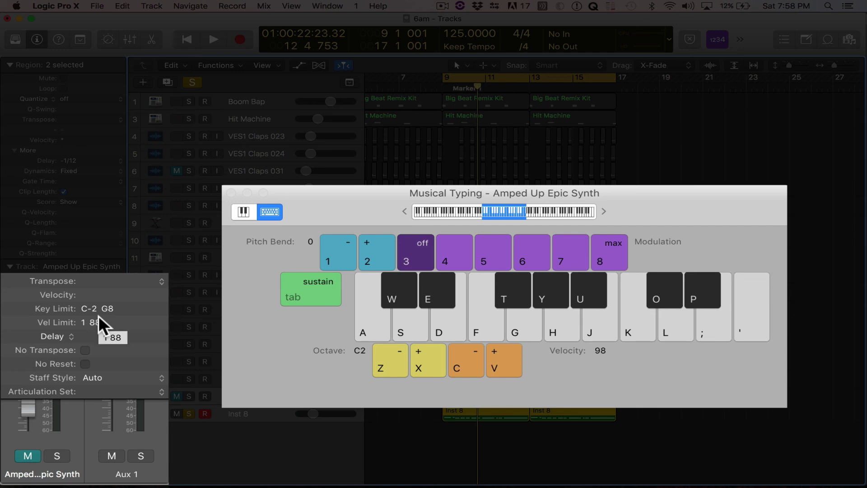
left_click(72, 335)
left_click(75, 336)
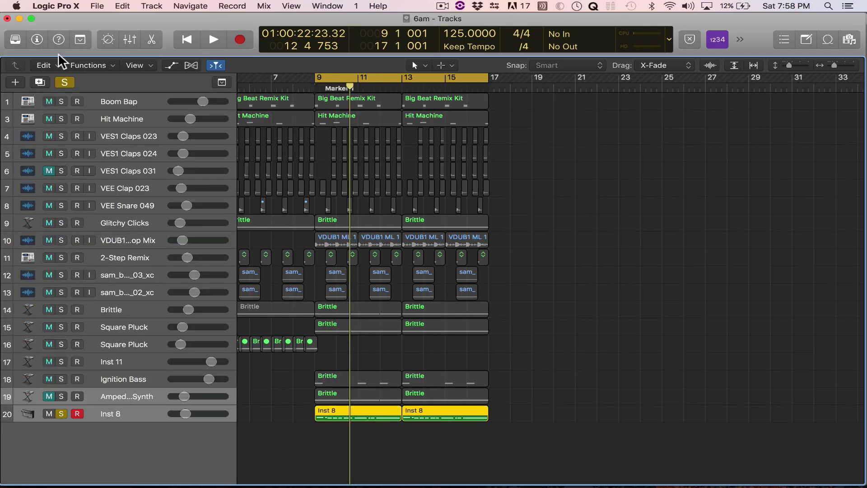
Repeat the second Inst 8 region five times, then delete the last two copies.
left_click_drag(556, 419, 488, 423)
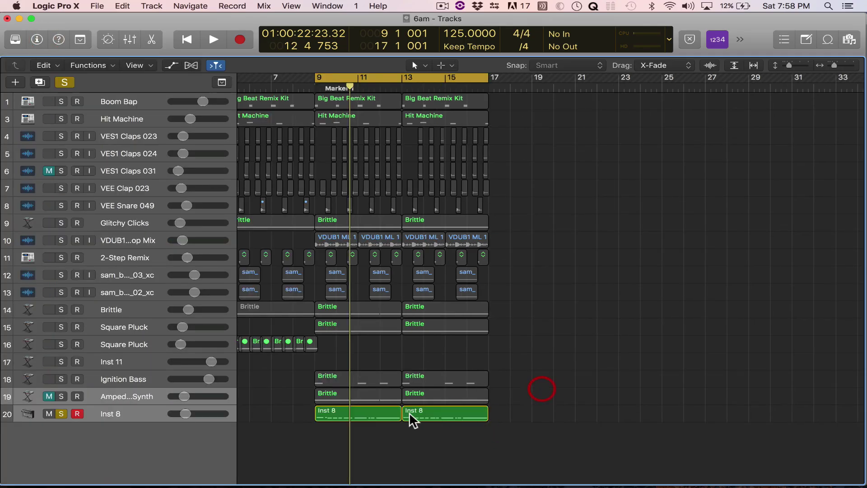
left_click(428, 410)
key("super+r")
key("super+r")
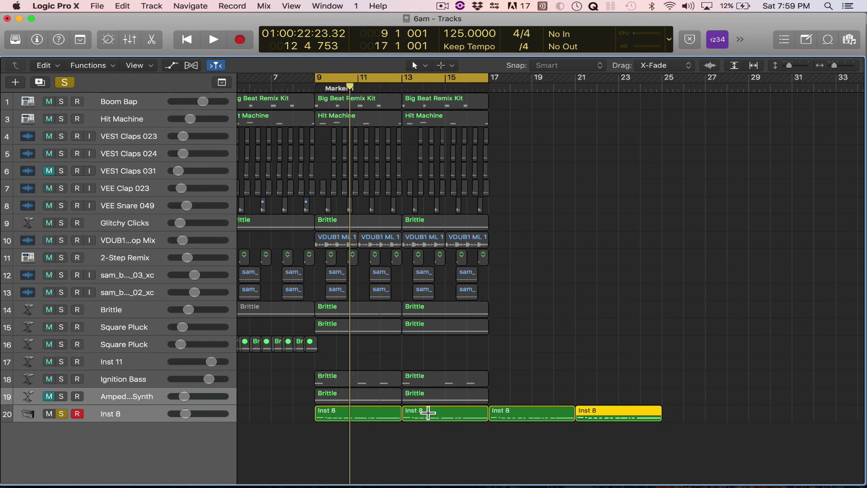
key("super+r")
key("super+r")
key("super+r")
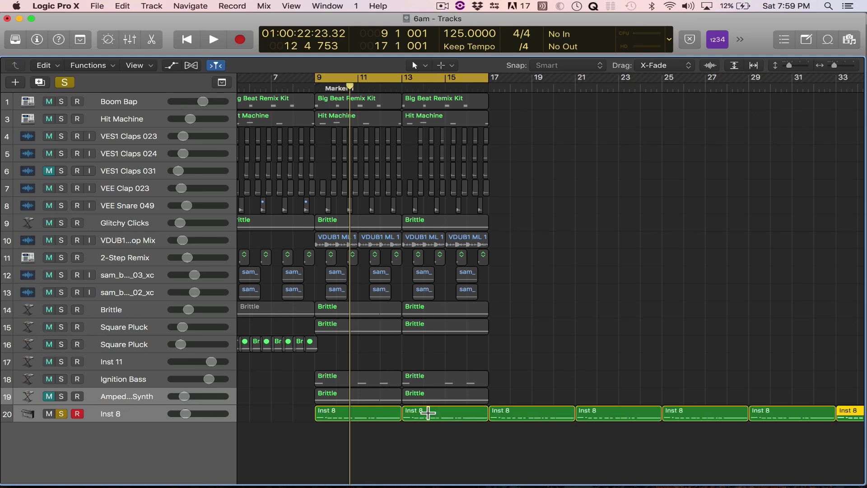
scroll(481, 409, "down", 5)
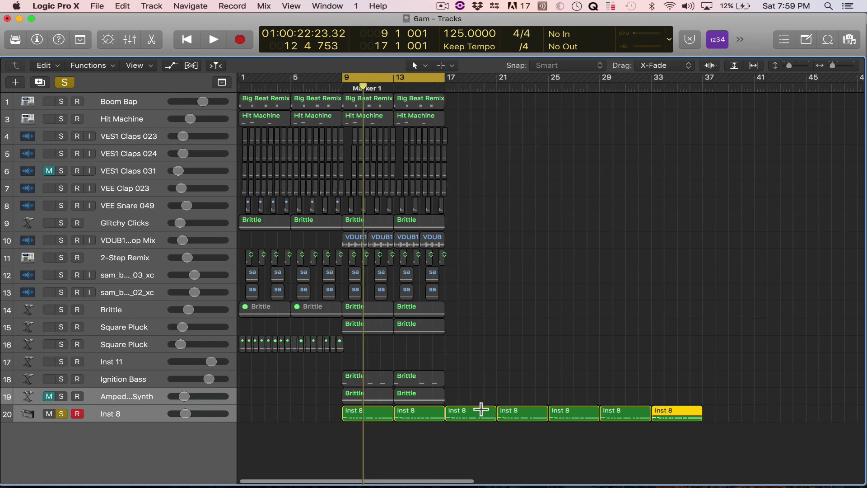
key("Delete")
key("Delete")
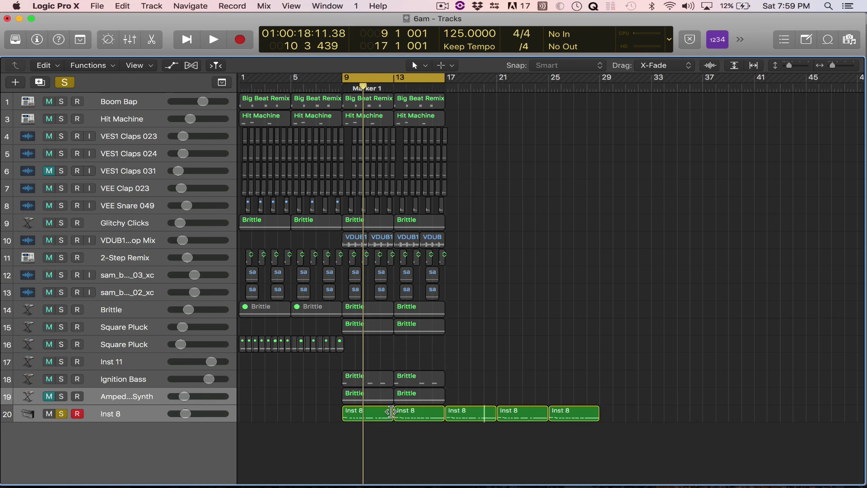
Select the last Inst 8 region, show its parameters, and toggle Loop on and off.
left_click(616, 406)
left_click(580, 410)
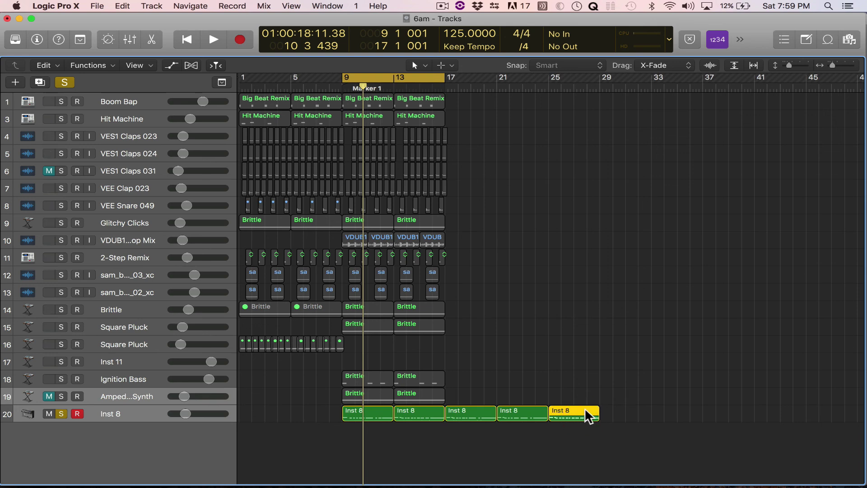
mouse_move(597, 407)
left_mouse_down()
mouse_move(751, 393)
mouse_move(595, 396)
left_mouse_up()
left_click(37, 40)
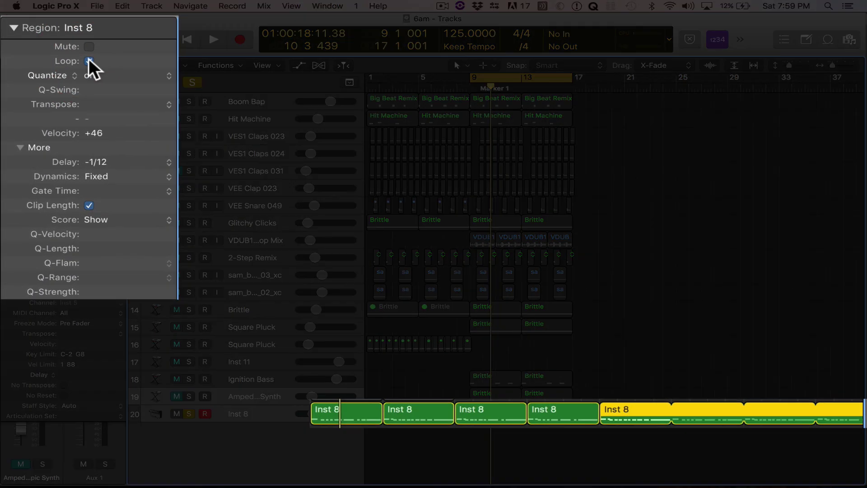
left_click(63, 88)
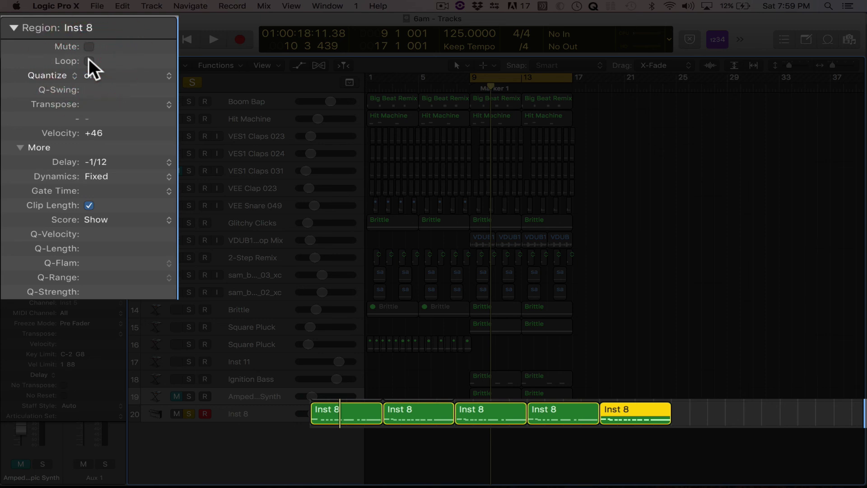
left_click(89, 61)
left_click(89, 61)
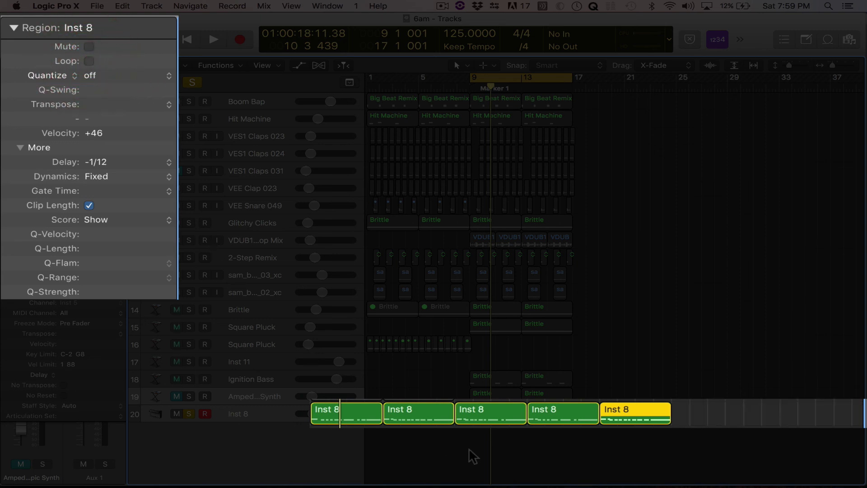
Select the first Inst 8 region, mute and unmute it through its region parameters, and hide the inspector.
left_click(334, 417)
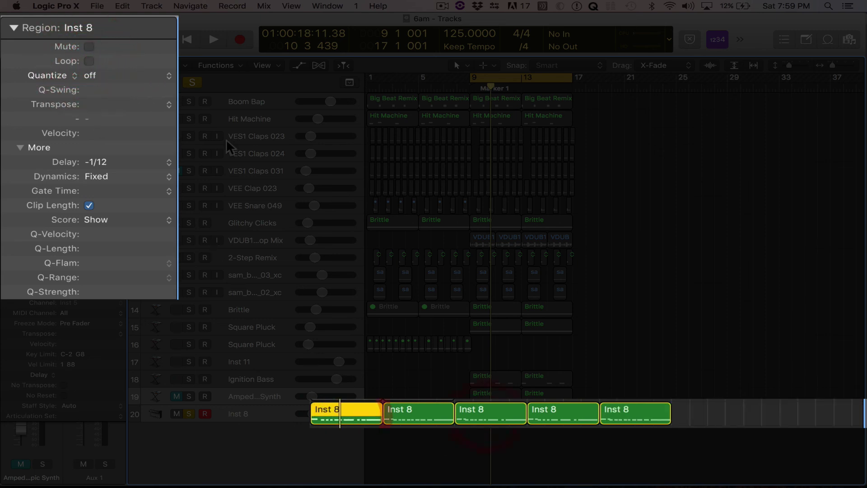
left_click(89, 46)
left_click(89, 47)
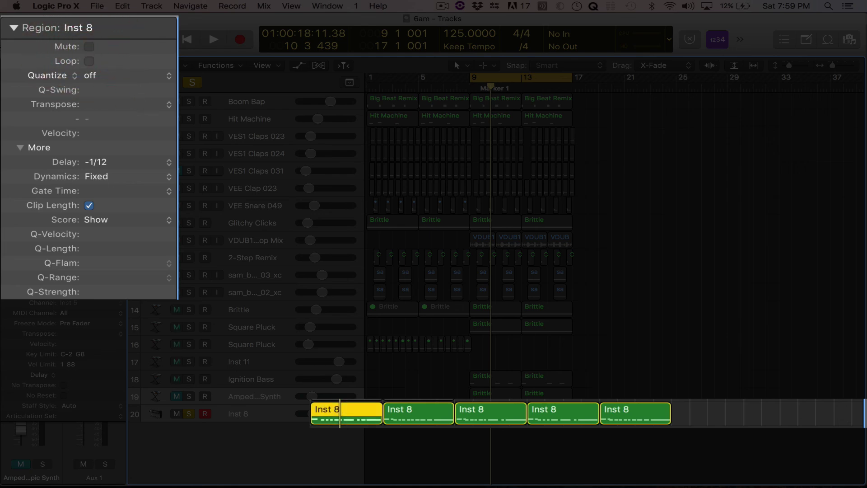
left_click(14, 28)
key("i")
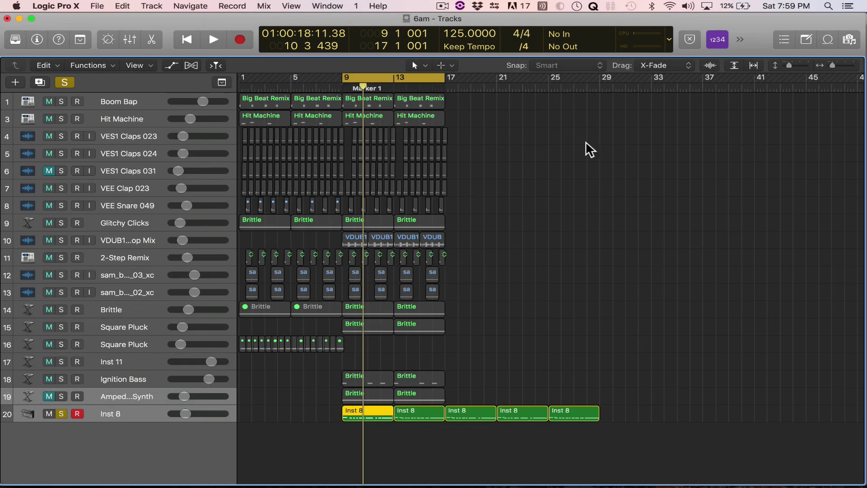
Turn on Snap to Grid in Smart mode and try small moves of the last Inst 8 region.
left_click(529, 111)
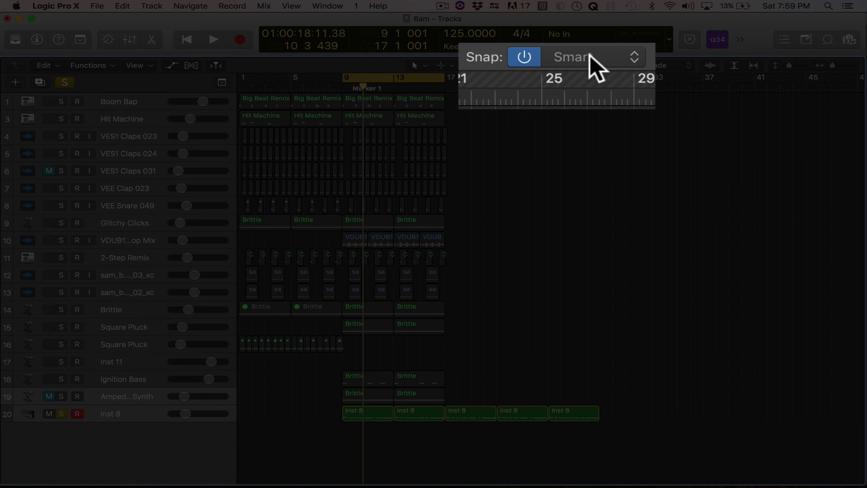
left_click(576, 67)
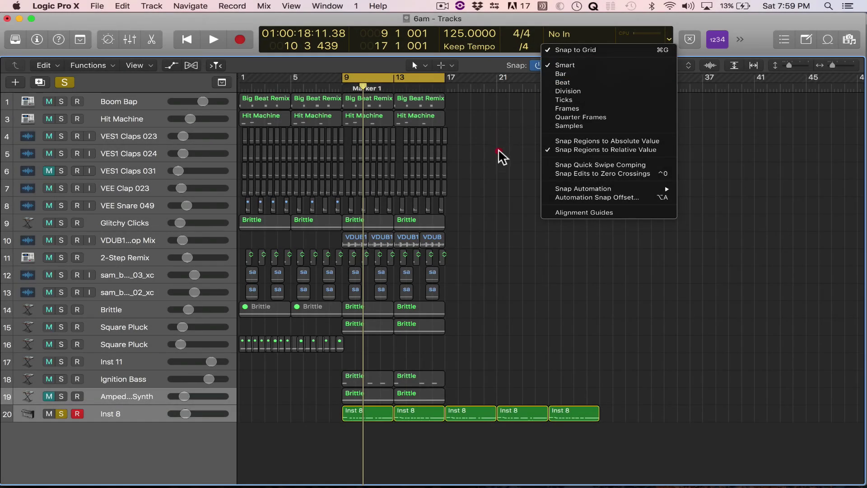
left_click(499, 151)
mouse_move(571, 413)
left_mouse_down()
mouse_move(600, 407)
mouse_move(569, 408)
left_mouse_up()
scroll(543, 377, "up", 5)
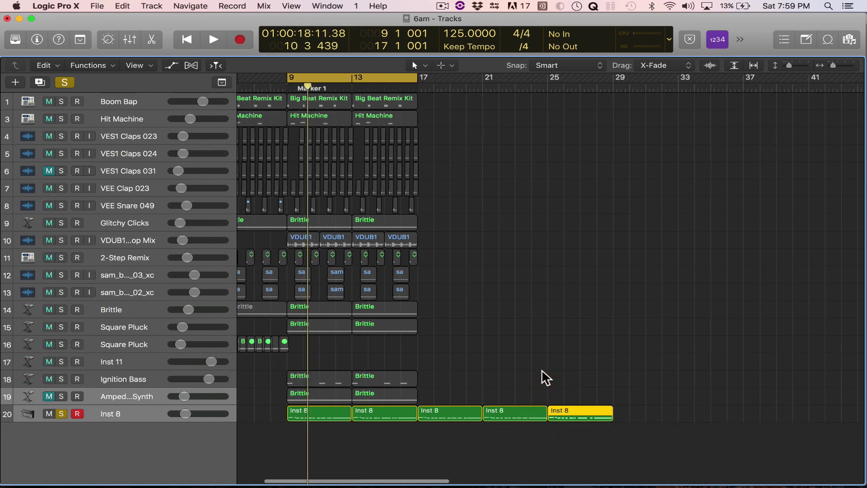
left_click(581, 400)
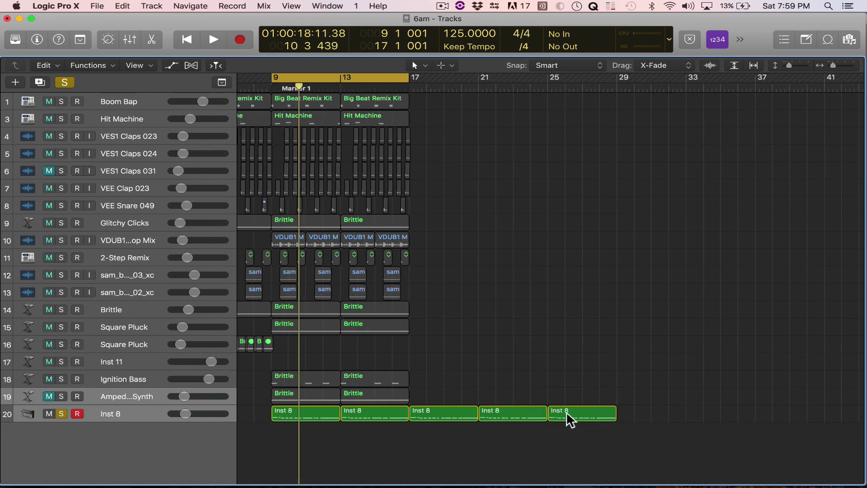
mouse_move(567, 413)
left_mouse_down()
mouse_move(582, 411)
mouse_move(565, 407)
left_mouse_up()
Set the Snap value to Bar and move the last Inst 8 region one bar later to bar 26.
left_click(562, 65)
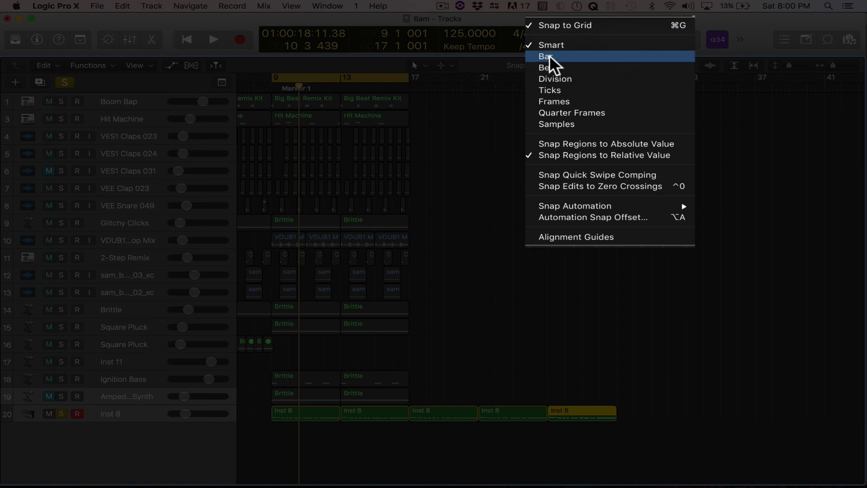
left_click(549, 55)
key("super+Right")
key("super+Right")
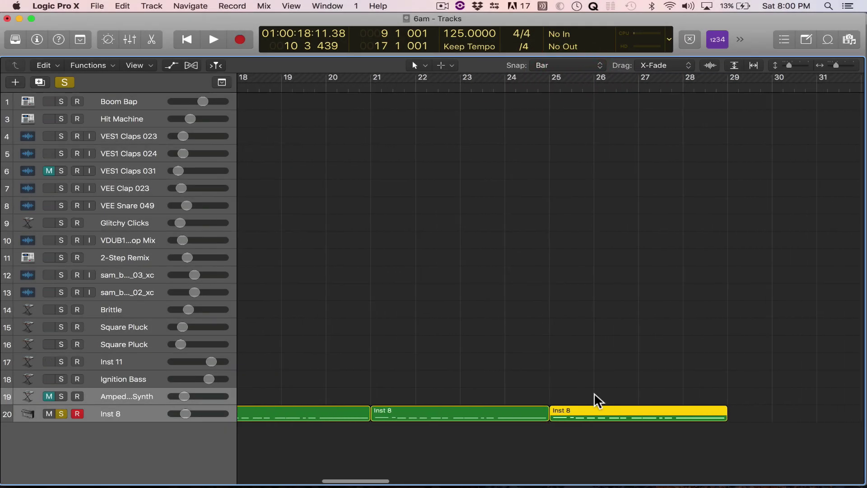
left_click_drag(592, 408, 626, 407)
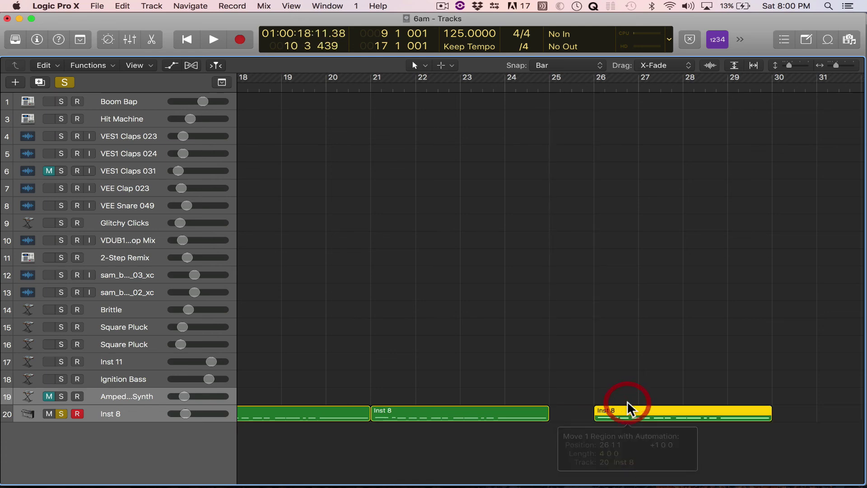
left_click(621, 392)
Set the Snap value to Beat and move the last Inst 8 region one beat earlier.
left_click(566, 65)
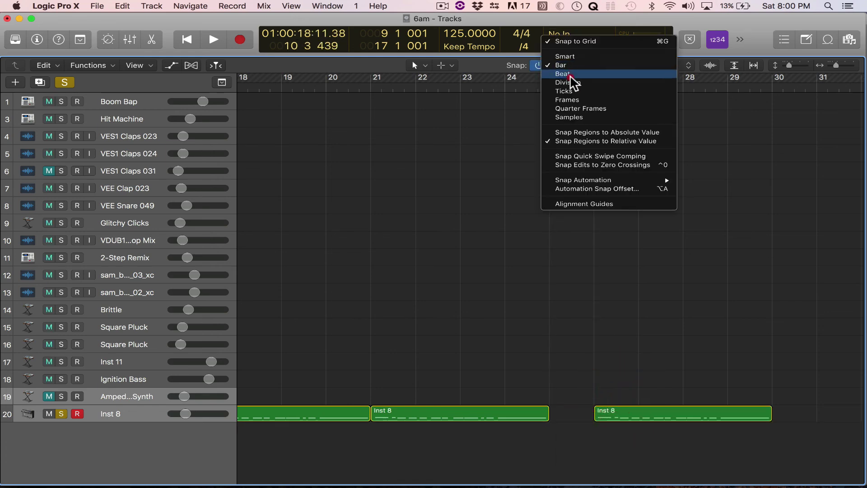
left_click(565, 65)
left_click_drag(625, 415, 616, 415)
Set the Snap value back to Smart and return the last Inst 8 region to bar 25.
left_click(584, 64)
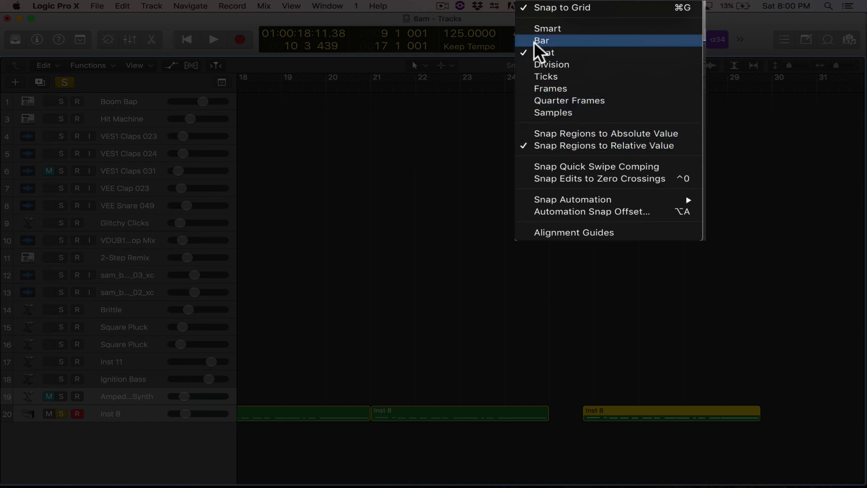
left_click(548, 29)
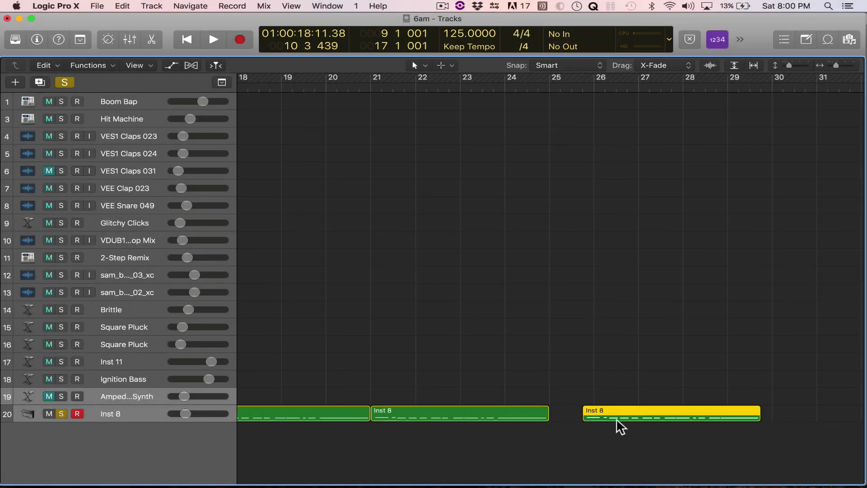
left_click_drag(602, 410, 584, 405)
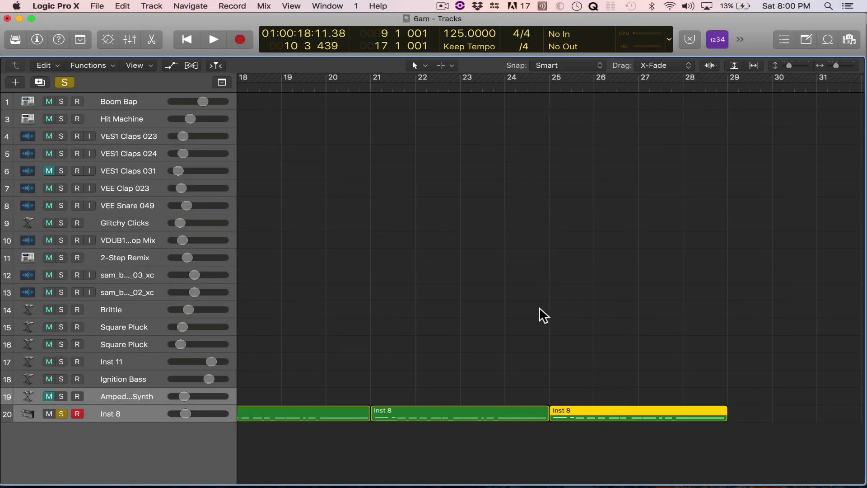
key("super+Left")
key("super+Left")
key("super+Left")
key("super+Left")
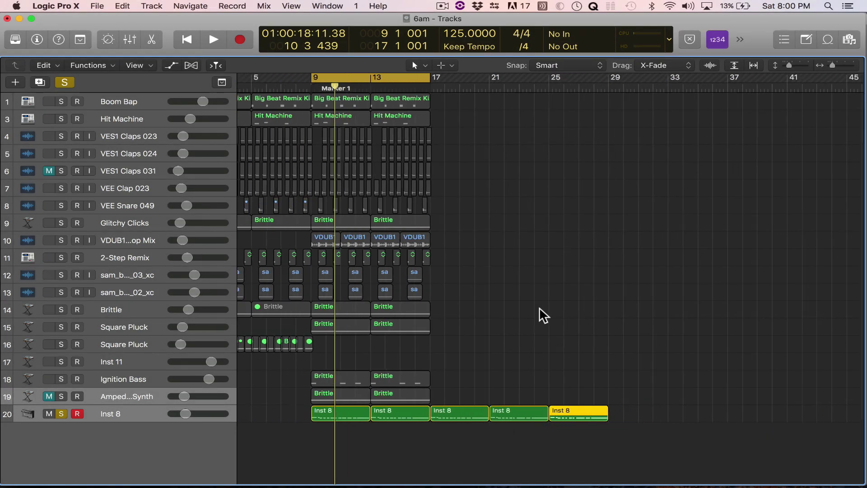